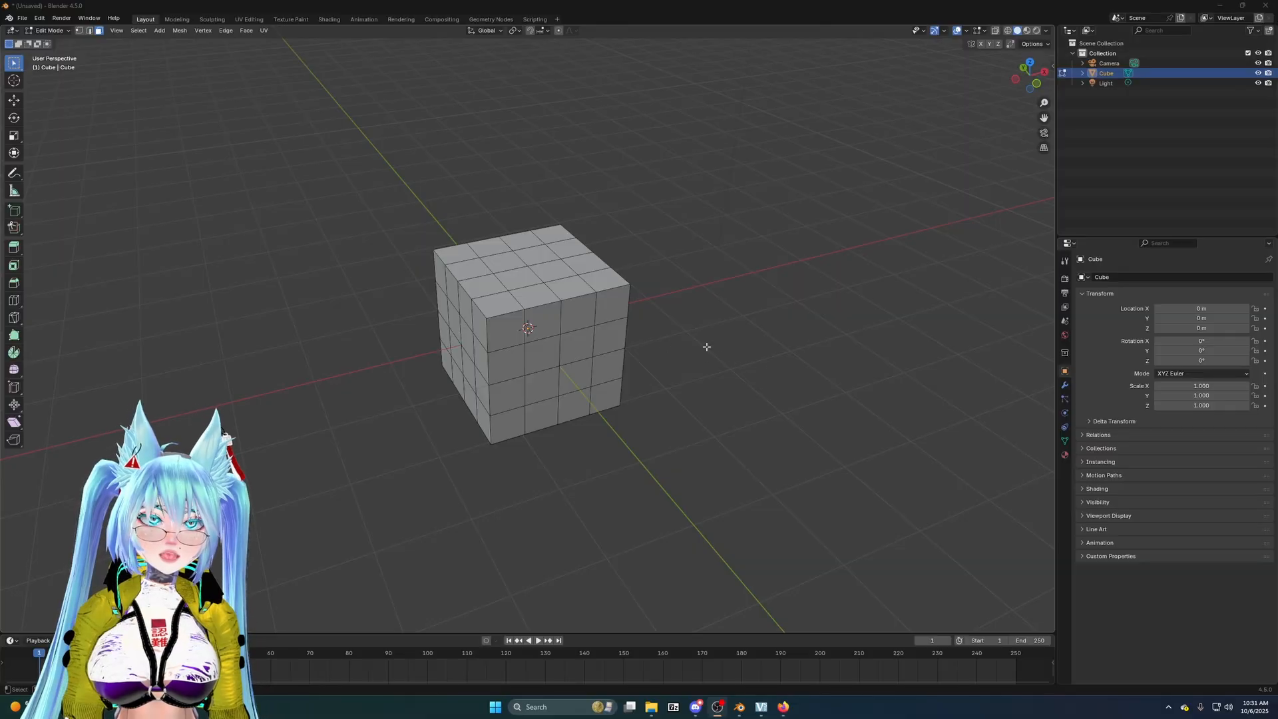
{"action": "middle_click_drag", "start_coordinate": [705, 342], "coordinate": [670, 334]}
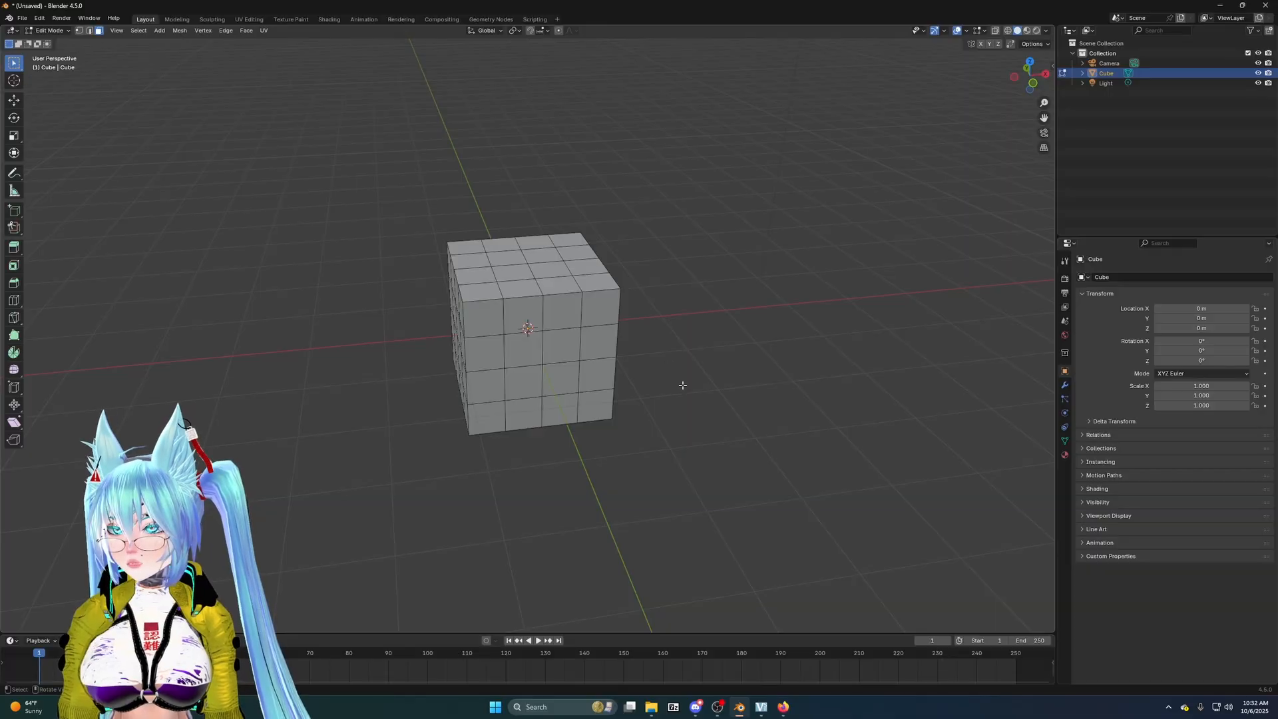
{"action": "middle_click_drag", "start_coordinate": [649, 366], "coordinate": [668, 369]}
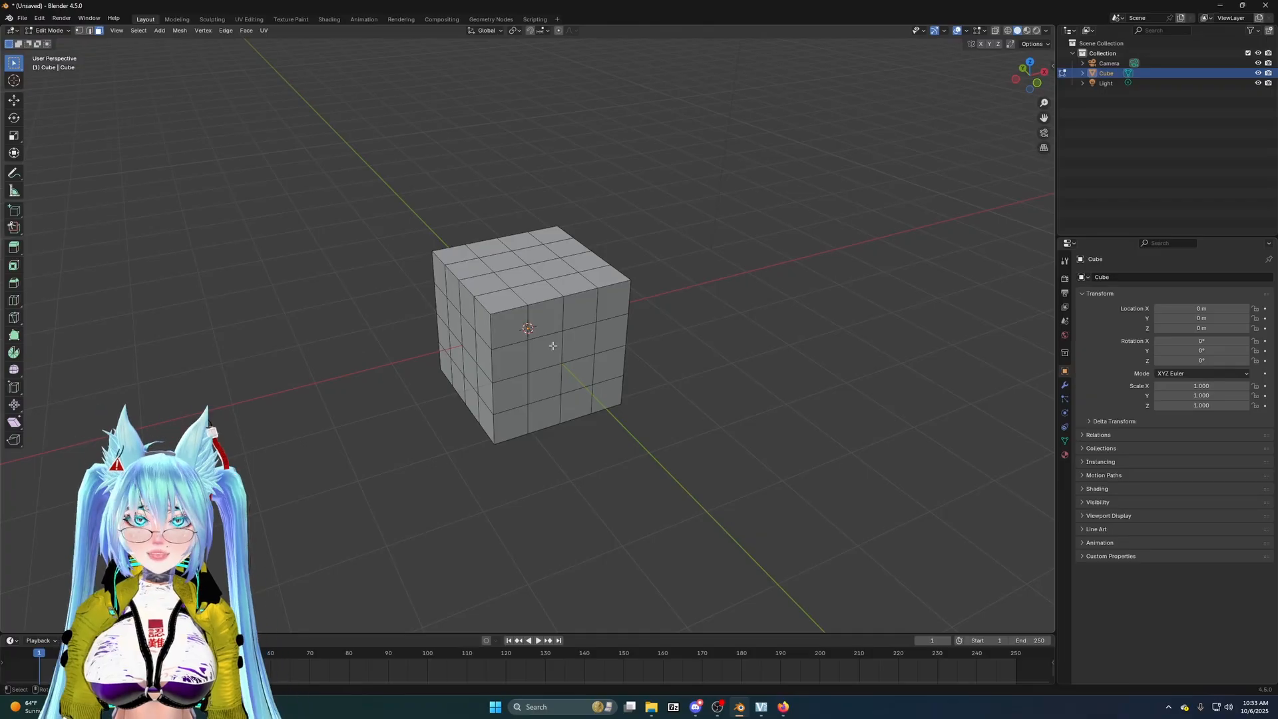
{"action": "scroll", "coordinate": [651, 373], "scroll_direction": "up", "scroll_amount": 1}
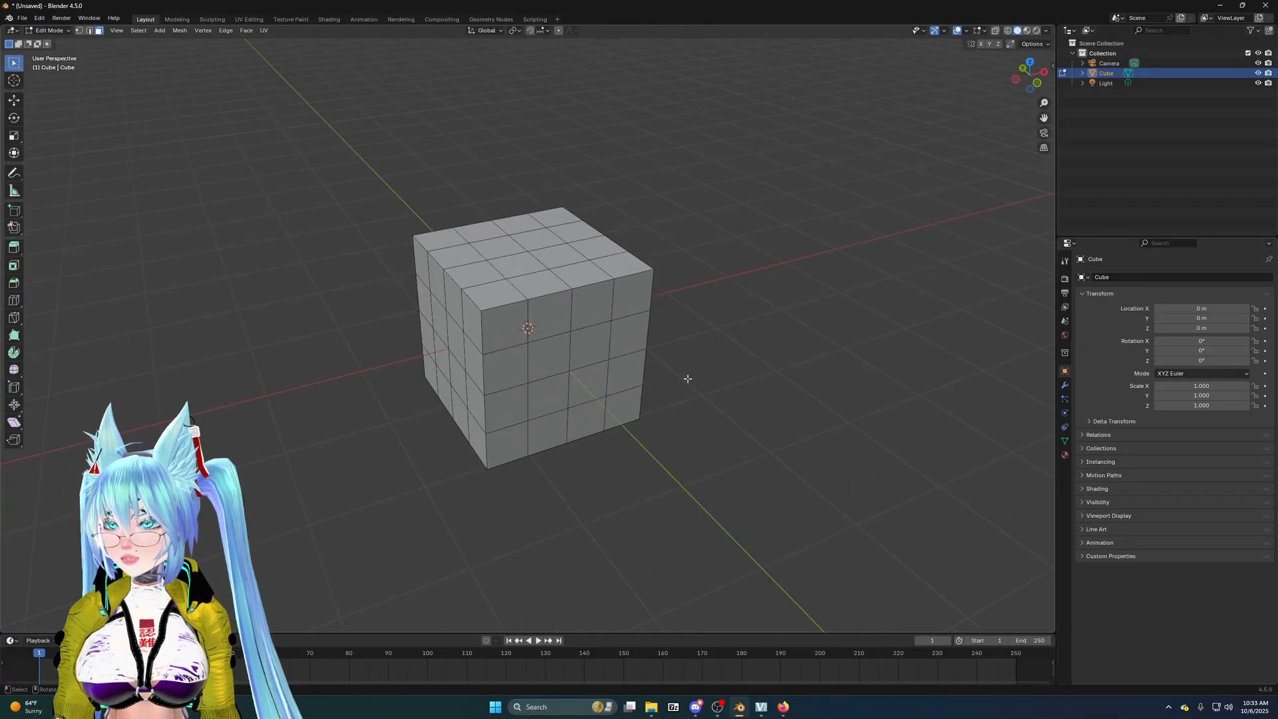
{"action": "mouse_move", "coordinate": [685, 373]}
{"action": "middle_mouse_down"}
{"action": "mouse_move", "coordinate": [641, 380]}
{"action": "mouse_move", "coordinate": [681, 374]}
{"action": "middle_mouse_up"}
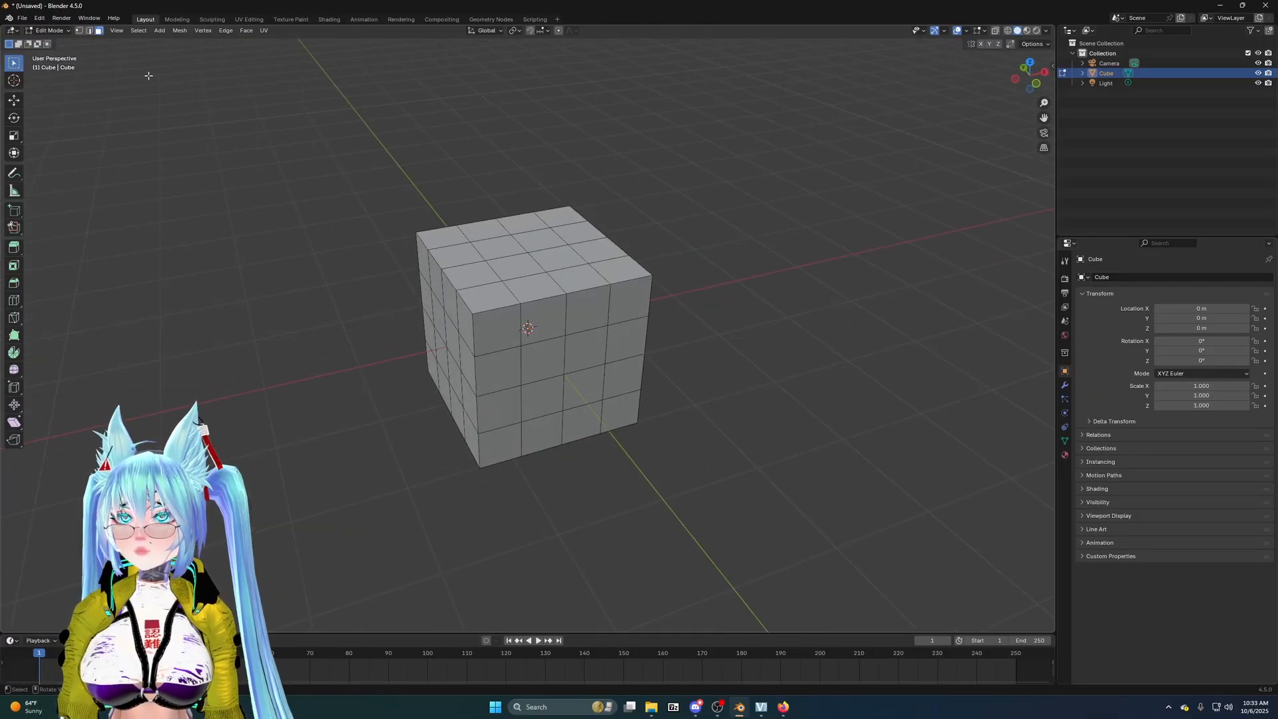
- Start a new default file and discard the unsaved changes to the current one
{"action": "left_click", "coordinate": [22, 18]}
{"action": "mouse_move", "coordinate": [66, 50]}
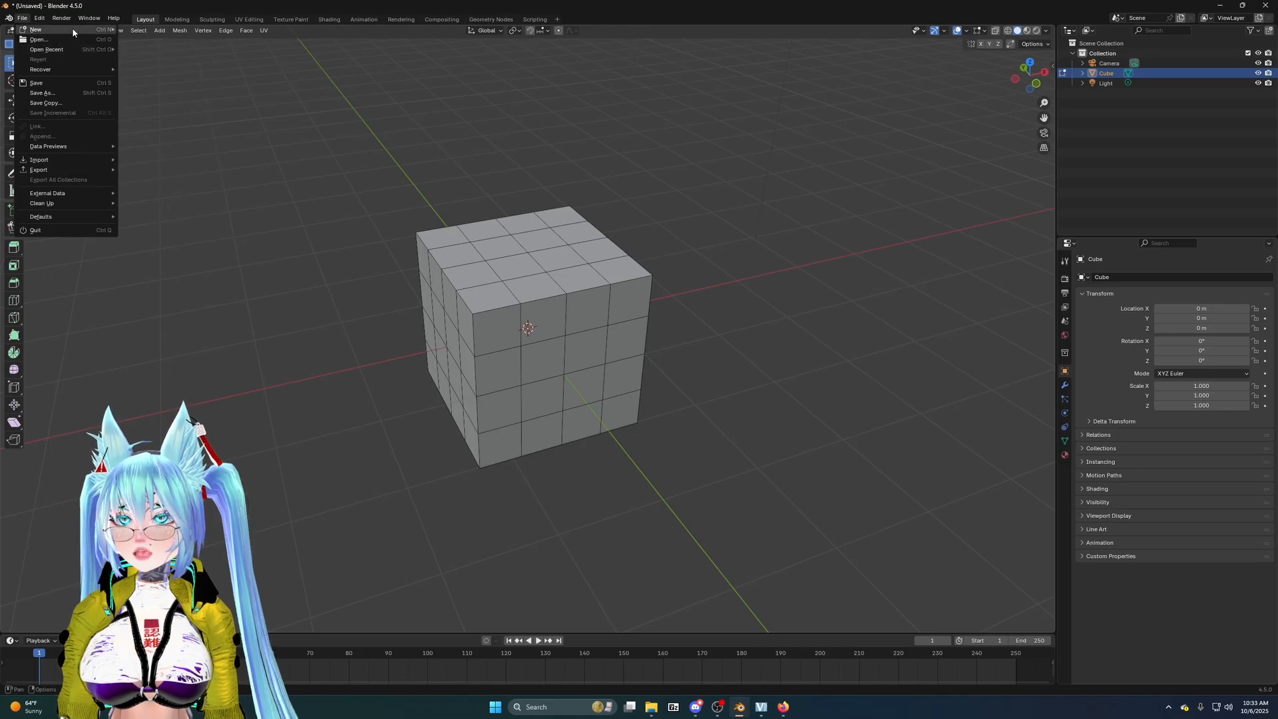
{"action": "left_click", "coordinate": [170, 30]}
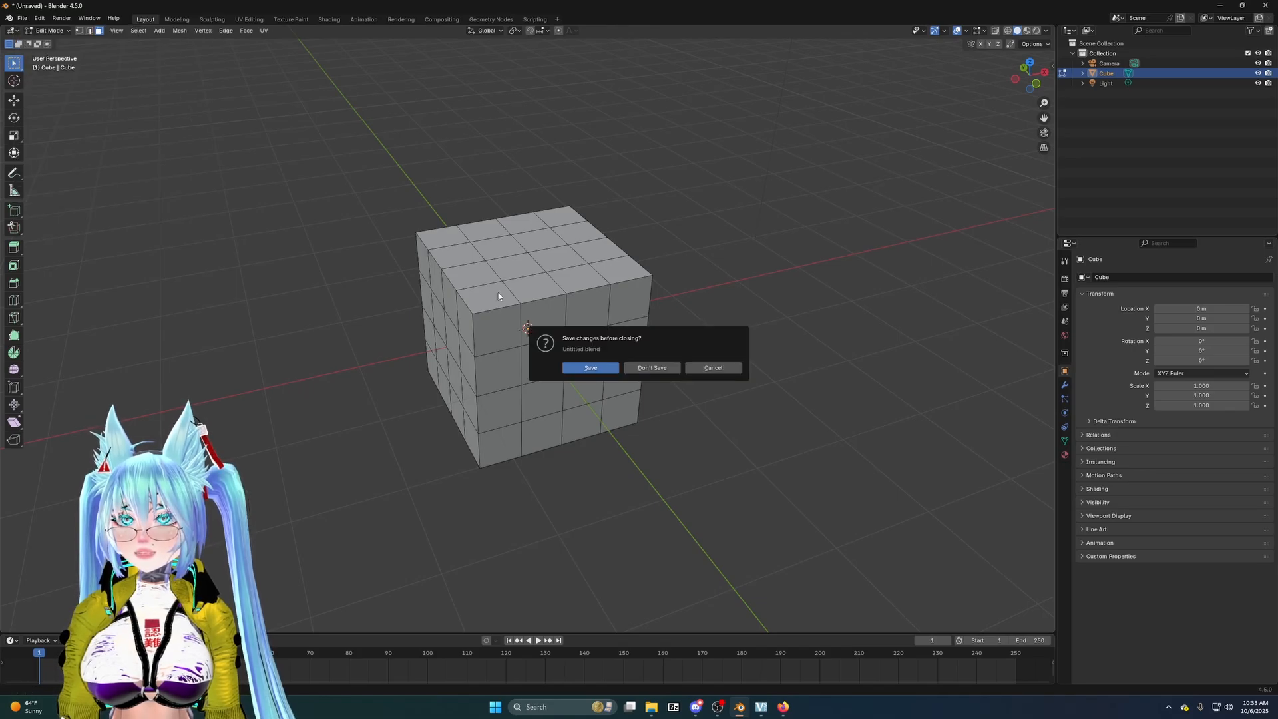
{"action": "left_click", "coordinate": [658, 370]}
{"action": "scroll", "coordinate": [546, 399], "scroll_direction": "up", "scroll_amount": 4}
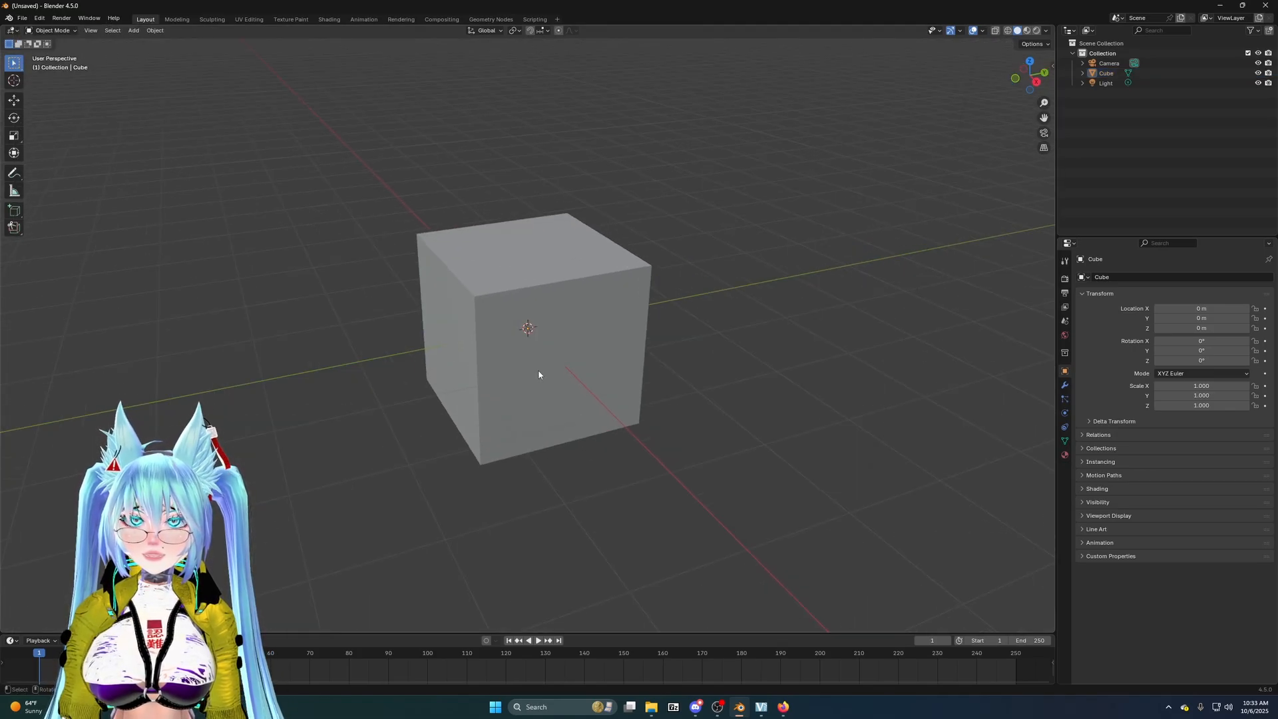
- Select the default cube and switch it to Edit Mode
{"action": "middle_click_drag", "start_coordinate": [537, 371], "coordinate": [491, 320]}
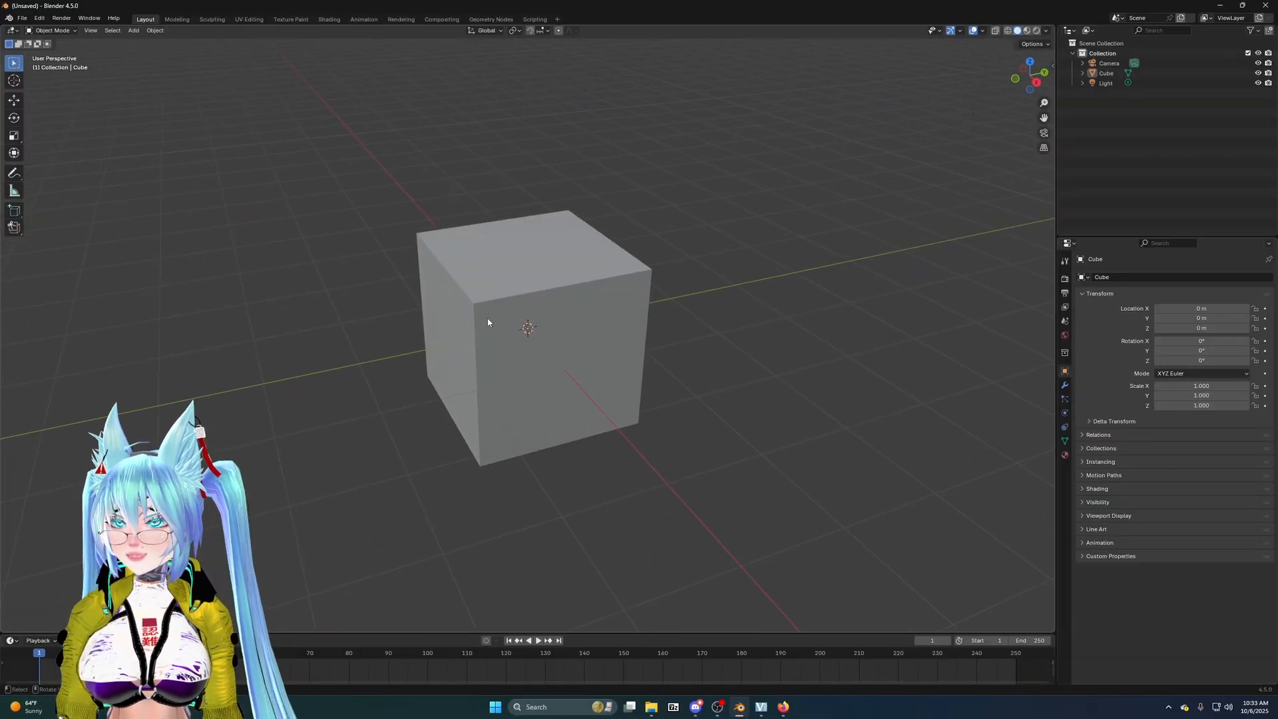
{"action": "middle_click_drag", "start_coordinate": [309, 329], "coordinate": [353, 265]}
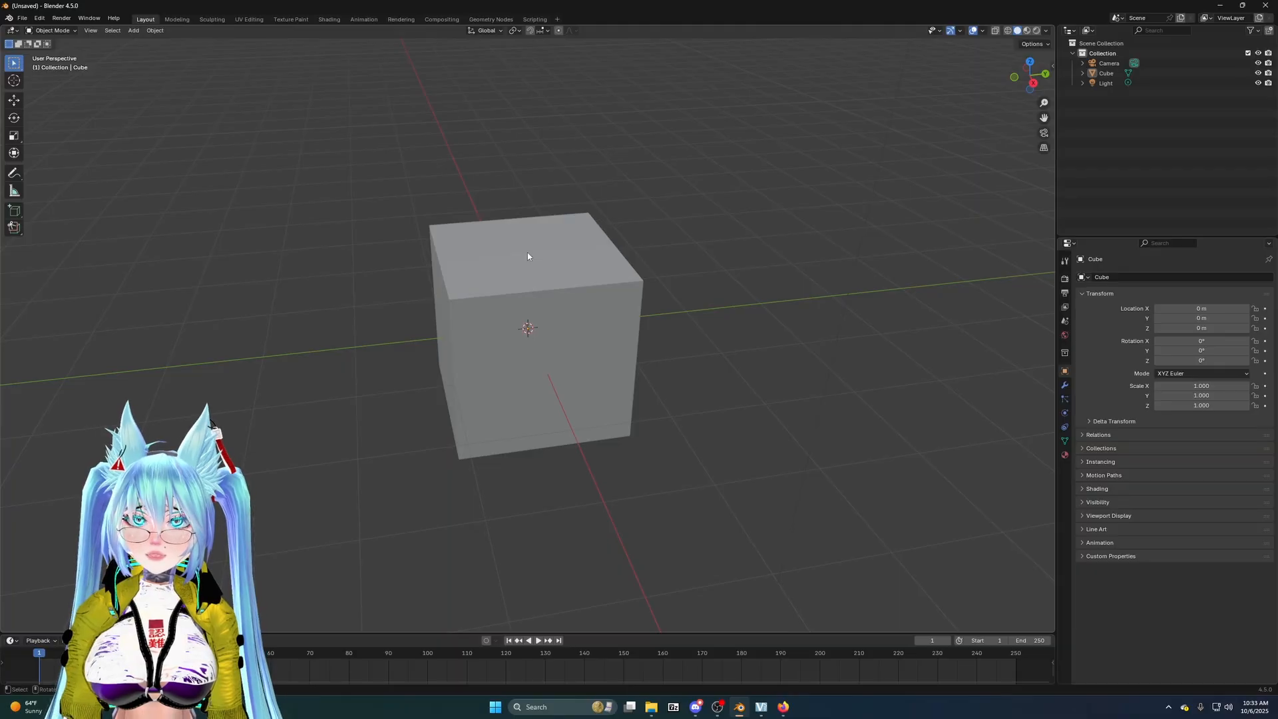
{"action": "middle_click_drag", "start_coordinate": [178, 248], "coordinate": [599, 271]}
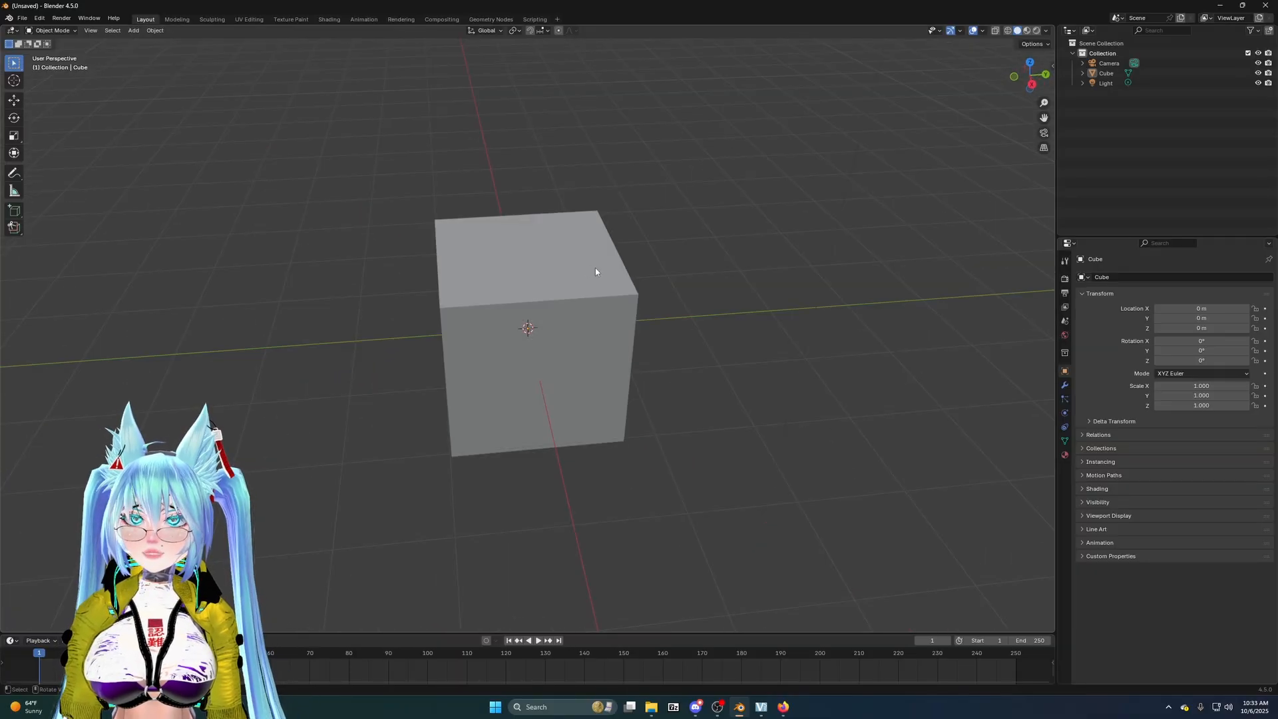
{"action": "left_click", "coordinate": [491, 279]}
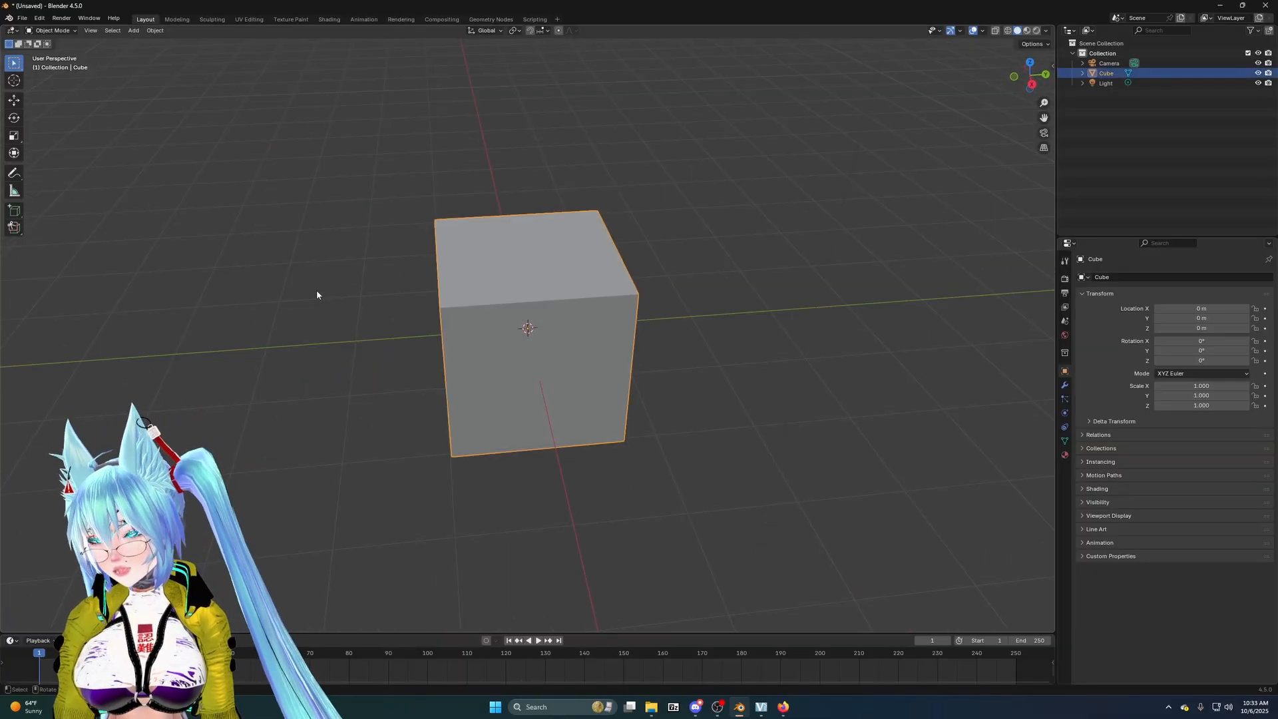
{"action": "middle_click_drag", "start_coordinate": [316, 297], "coordinate": [482, 226]}
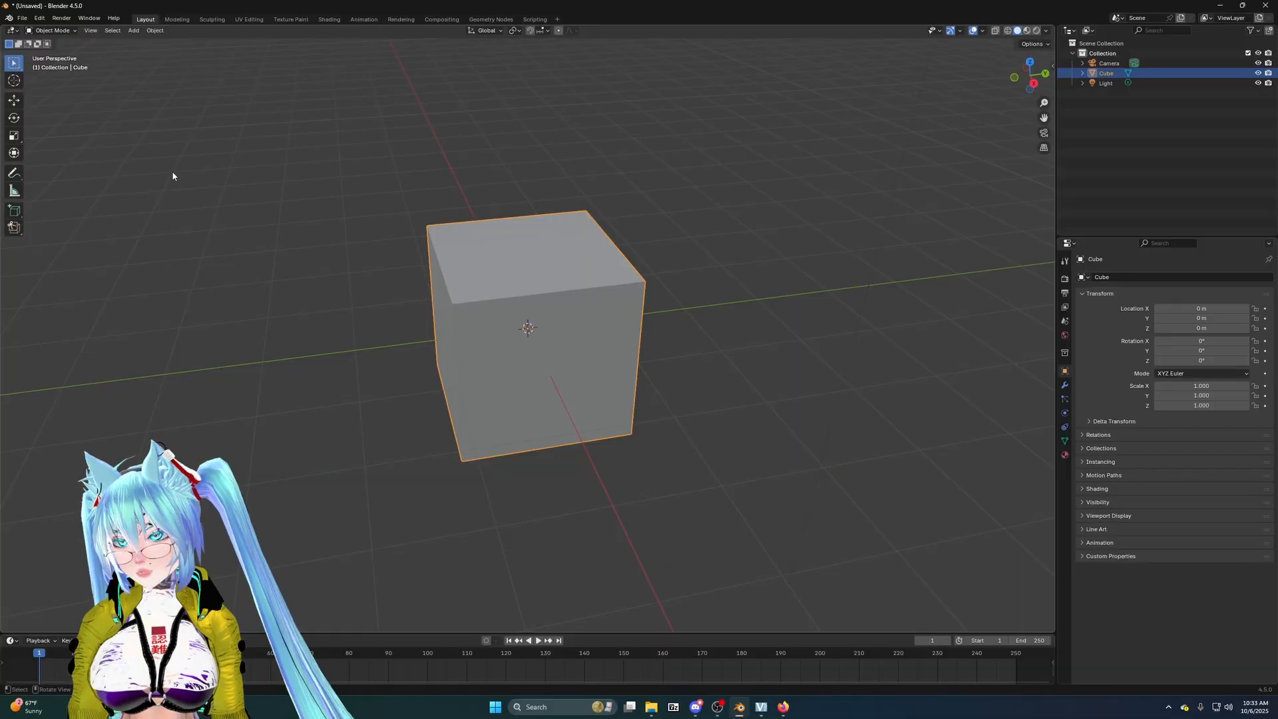
{"action": "key", "text": "Tab"}
{"action": "middle_click_drag", "start_coordinate": [220, 273], "coordinate": [500, 307]}
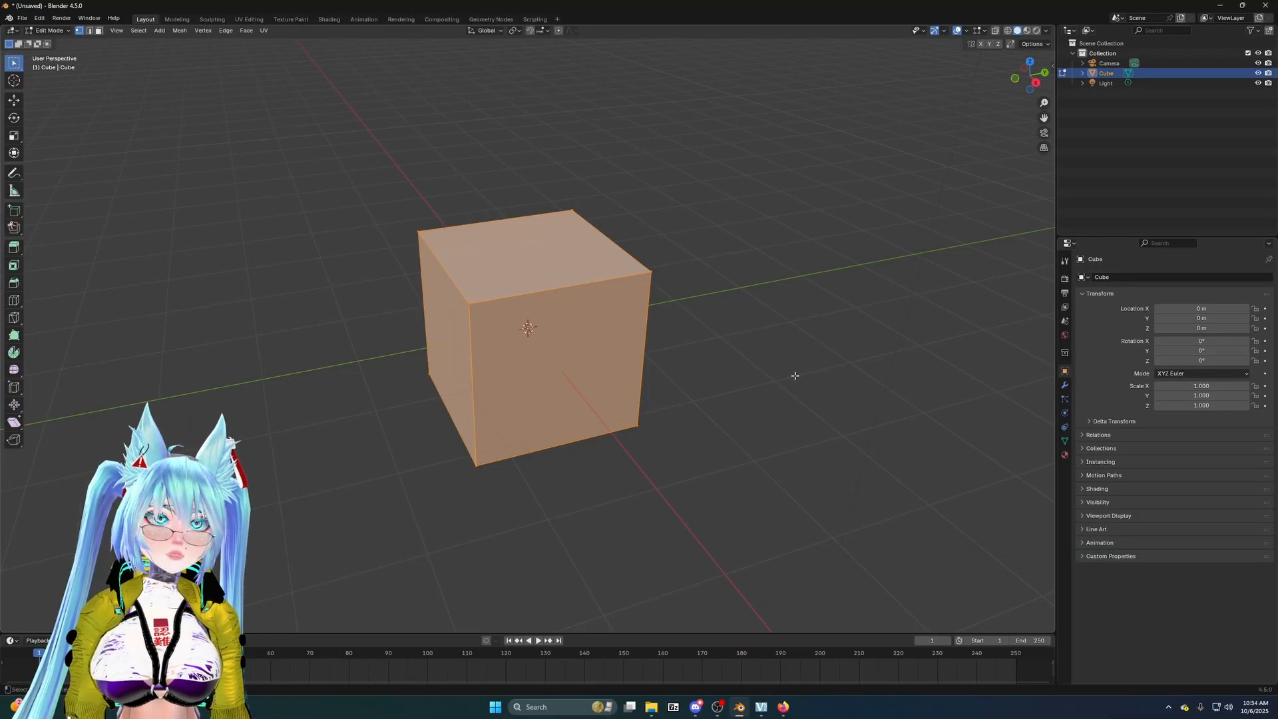
{"action": "mouse_move", "coordinate": [756, 339]}
{"action": "middle_mouse_down"}
{"action": "mouse_move", "coordinate": [650, 336]}
{"action": "mouse_move", "coordinate": [746, 337]}
{"action": "mouse_move", "coordinate": [676, 318]}
{"action": "mouse_move", "coordinate": [737, 325]}
{"action": "mouse_move", "coordinate": [753, 302]}
{"action": "mouse_move", "coordinate": [787, 337]}
{"action": "mouse_move", "coordinate": [750, 350]}
{"action": "middle_mouse_up"}
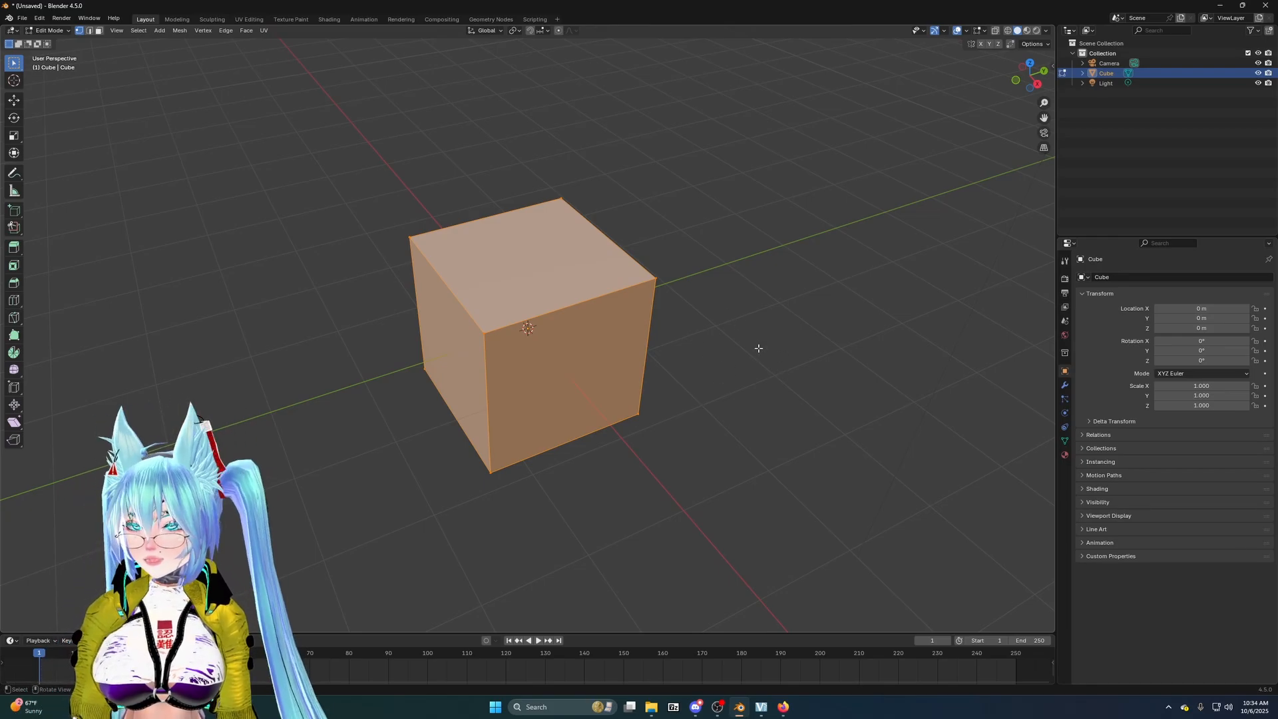
{"action": "middle_click_drag", "start_coordinate": [751, 334], "coordinate": [148, 347]}
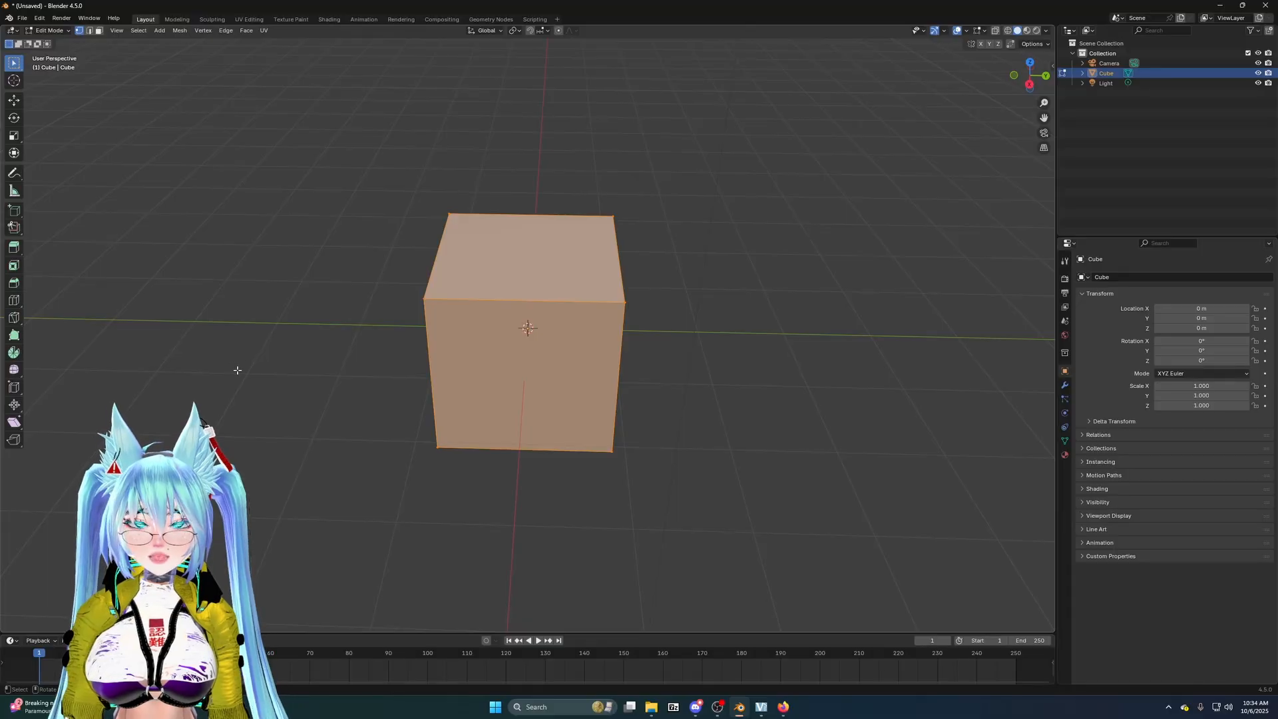
{"action": "middle_click_drag", "start_coordinate": [290, 366], "coordinate": [391, 358]}
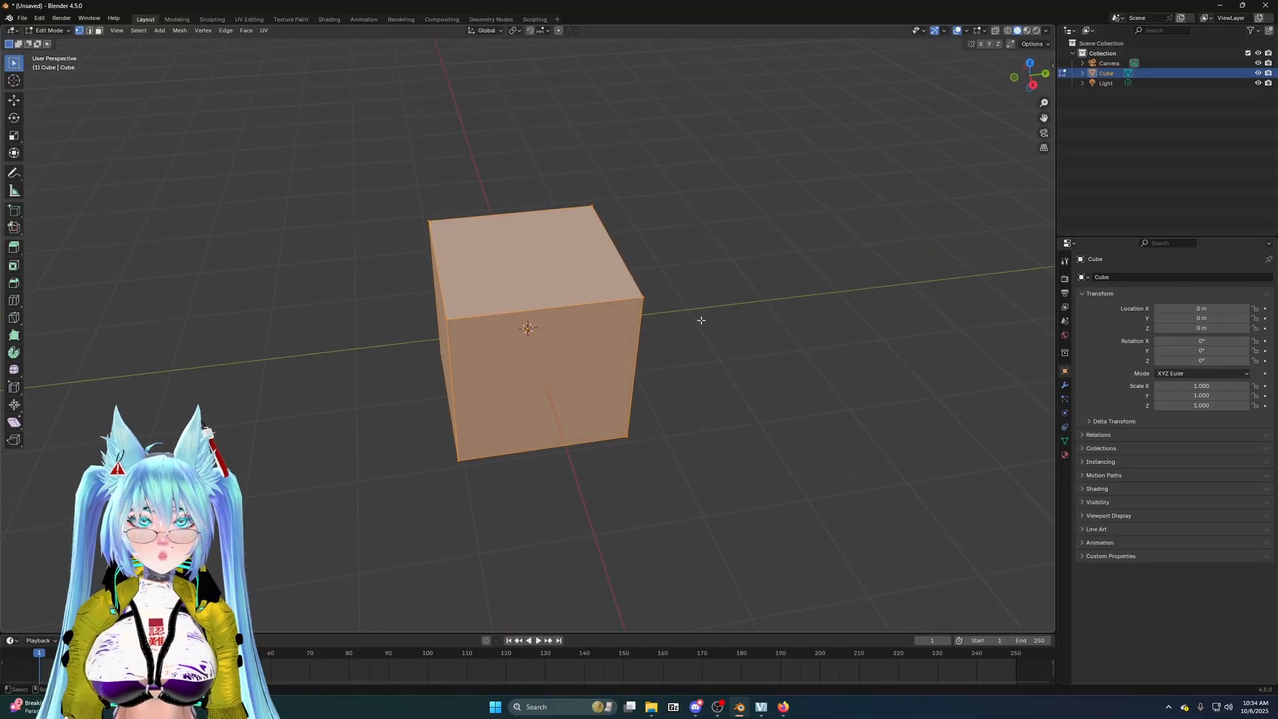
{"action": "mouse_move", "coordinate": [765, 334]}
{"action": "middle_mouse_down"}
{"action": "mouse_move", "coordinate": [645, 319]}
{"action": "mouse_move", "coordinate": [771, 308]}
{"action": "mouse_move", "coordinate": [775, 324]}
{"action": "middle_mouse_up"}
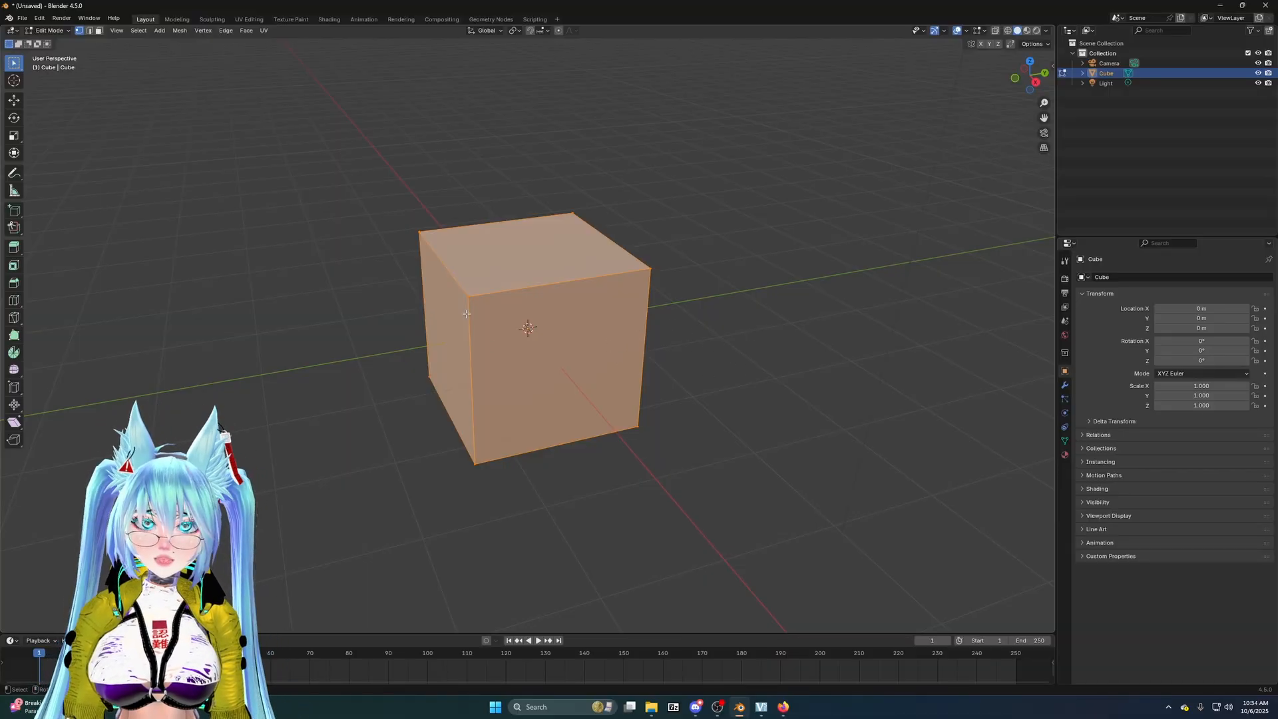
- Try to divide the cube with evenly spaced loop cuts running vertically and horizontally
{"action": "left_click", "coordinate": [14, 301]}
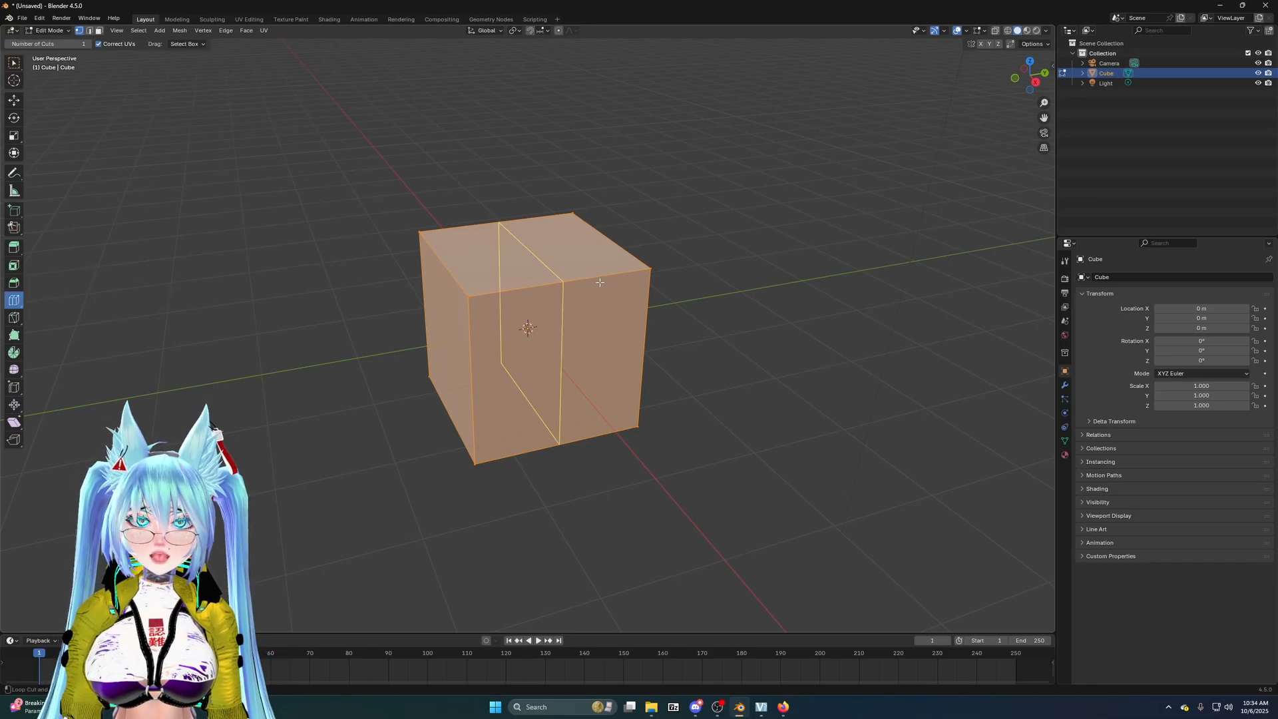
{"action": "left_click", "coordinate": [565, 280]}
{"action": "left_click", "coordinate": [517, 290]}
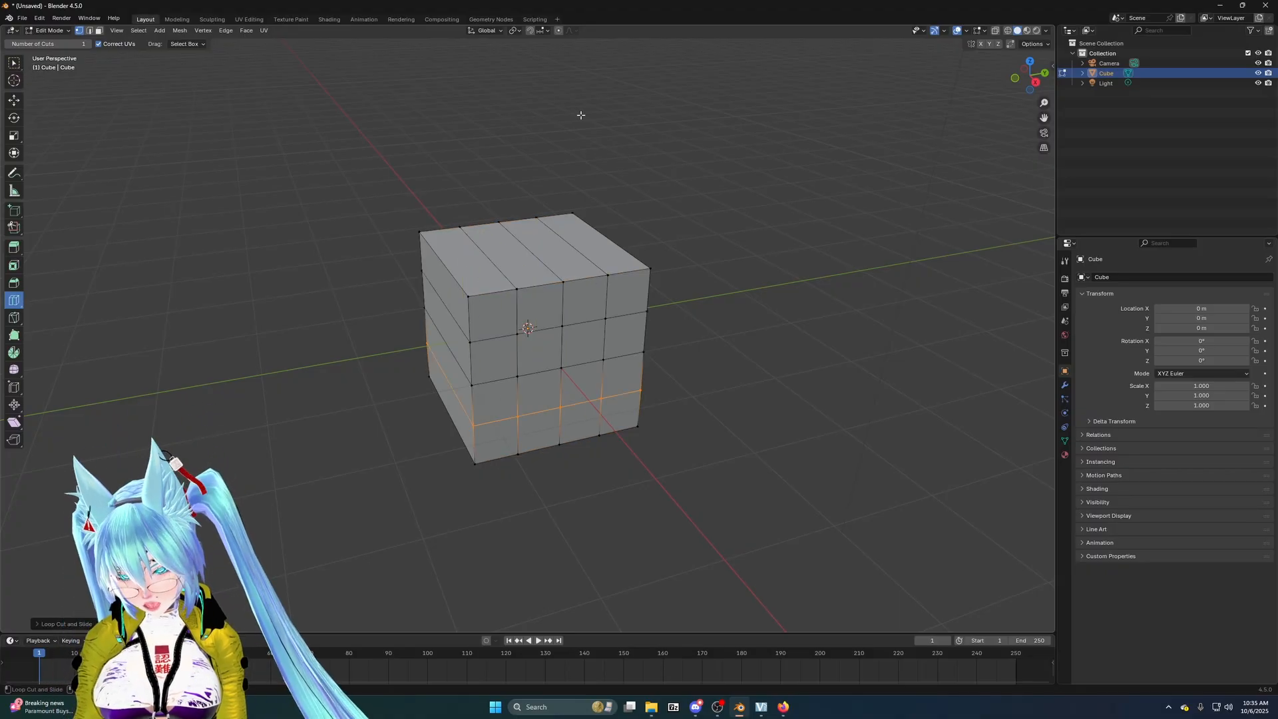
- Undo all the loop cuts made on the cube
{"action": "key", "text": "ctrl+z"}
{"action": "key", "text": "ctrl+z"}
{"action": "key", "text": "ctrl+z"}
{"action": "key", "text": "ctrl+z"}
{"action": "key", "text": "ctrl+z"}
{"action": "key", "text": "ctrl+z"}
{"action": "key", "text": "ctrl+z"}
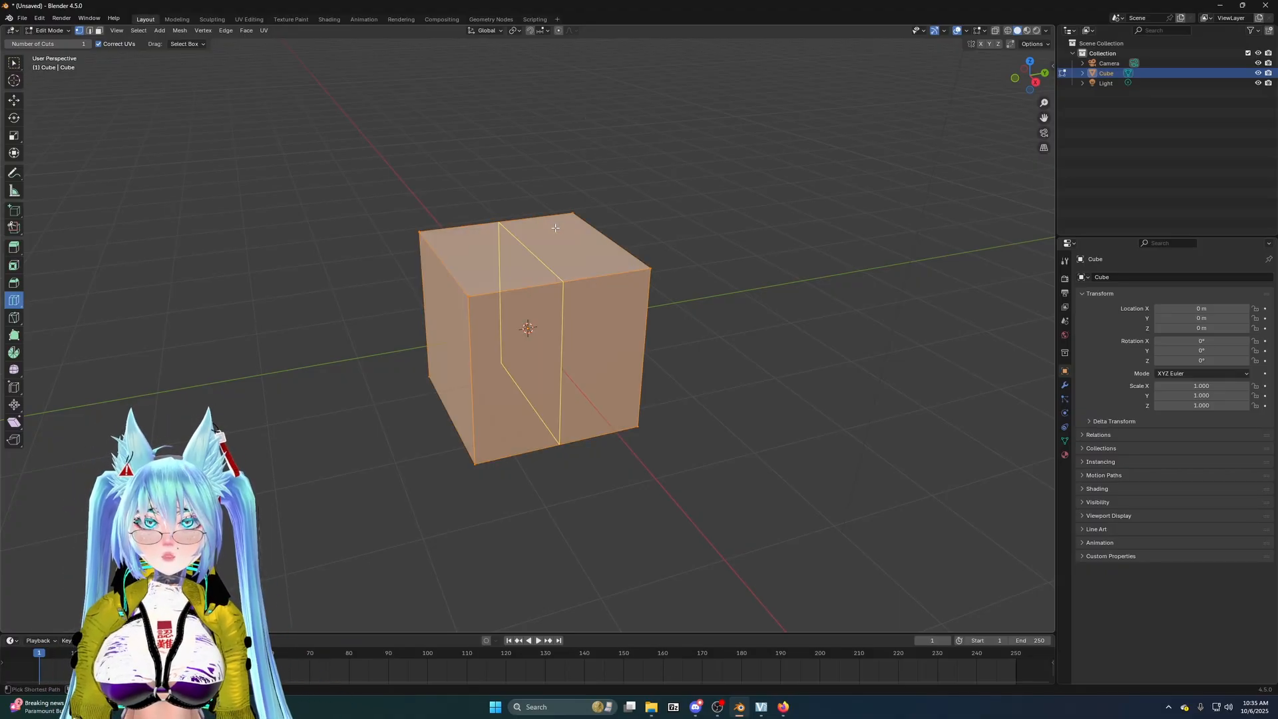
{"action": "key", "text": "Tab"}
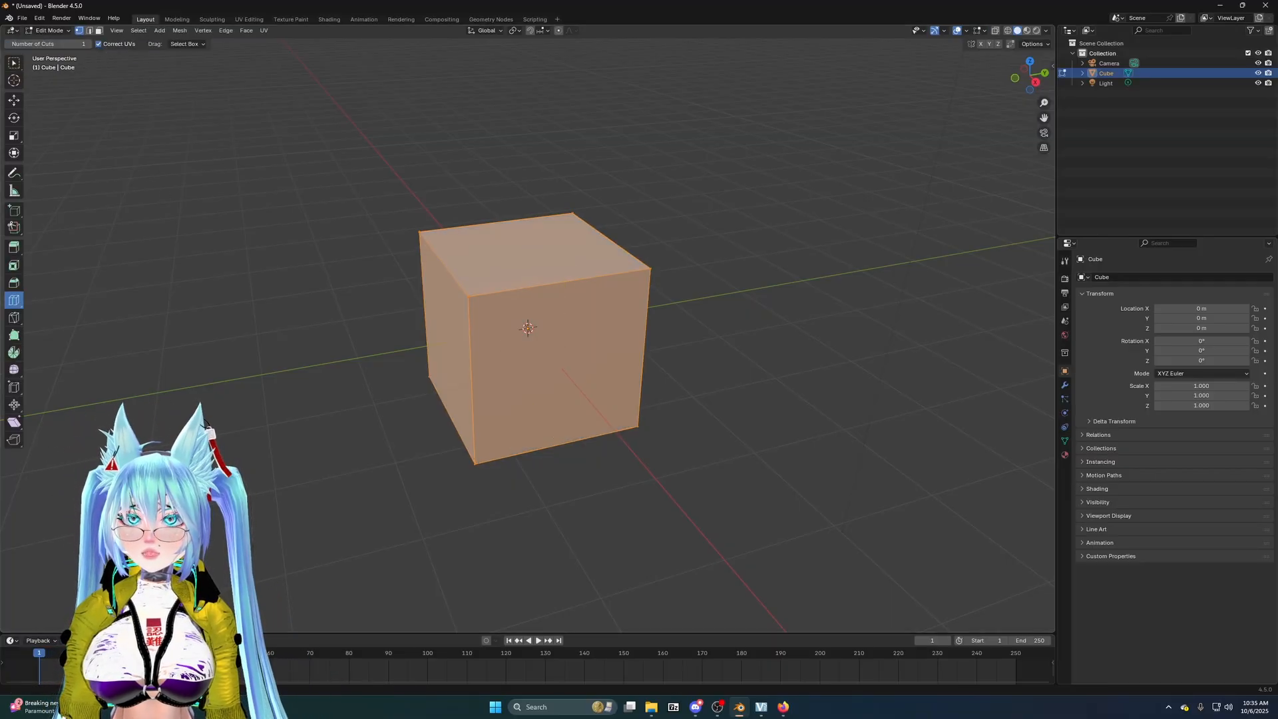
- Subdivide the whole cube twice so each side has a four-by-four grid of faces, and clear the selection
{"action": "left_click", "coordinate": [14, 62]}
{"action": "right_click", "coordinate": [627, 290]}
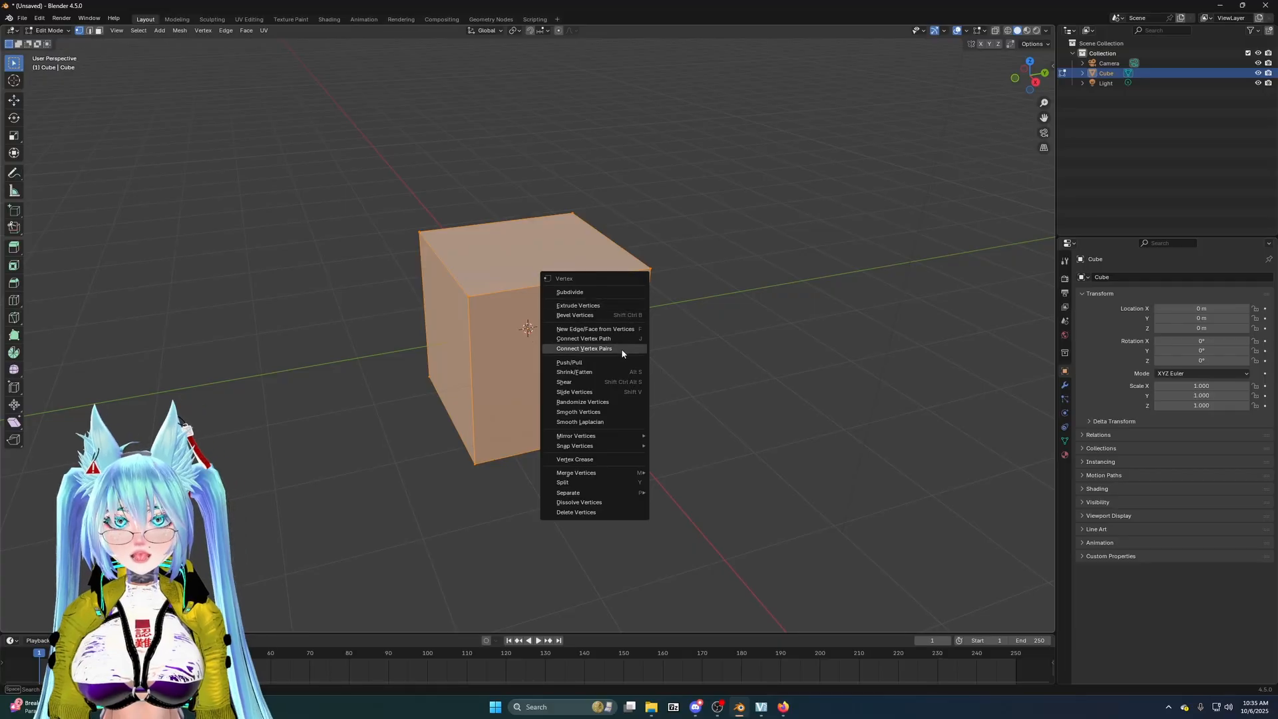
{"action": "left_click", "coordinate": [617, 292]}
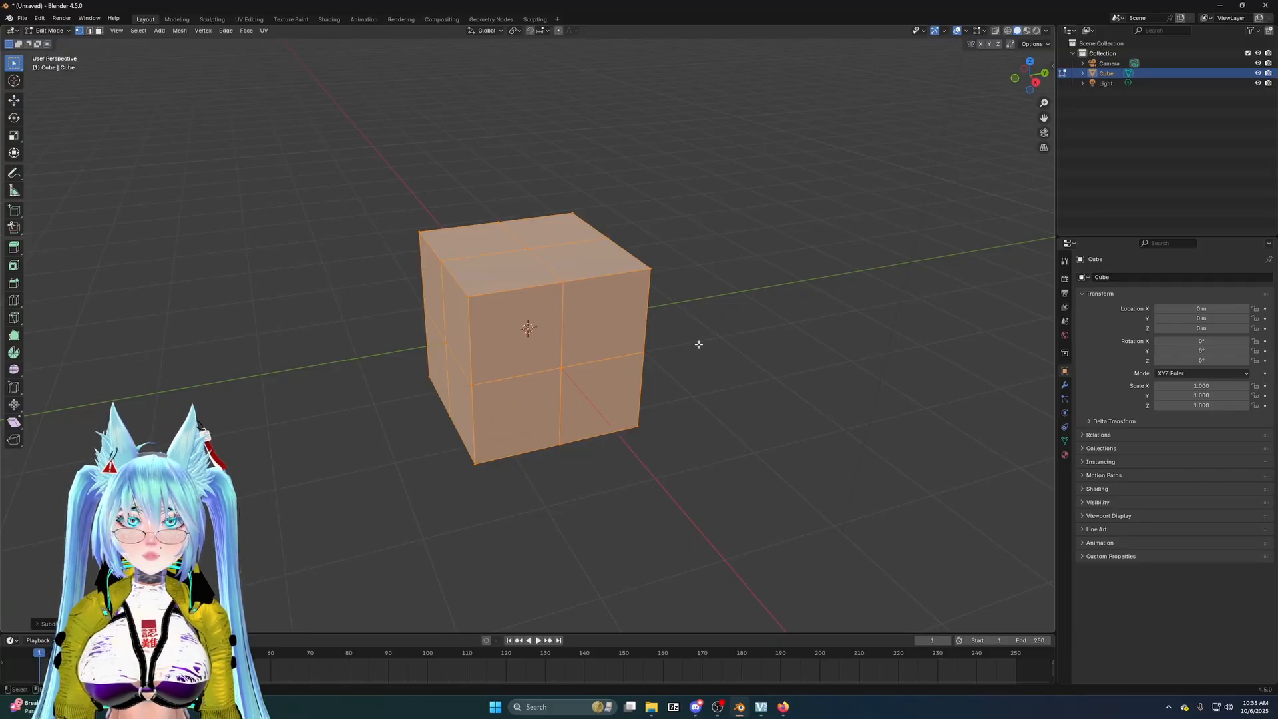
{"action": "middle_click_drag", "start_coordinate": [693, 345], "coordinate": [554, 389]}
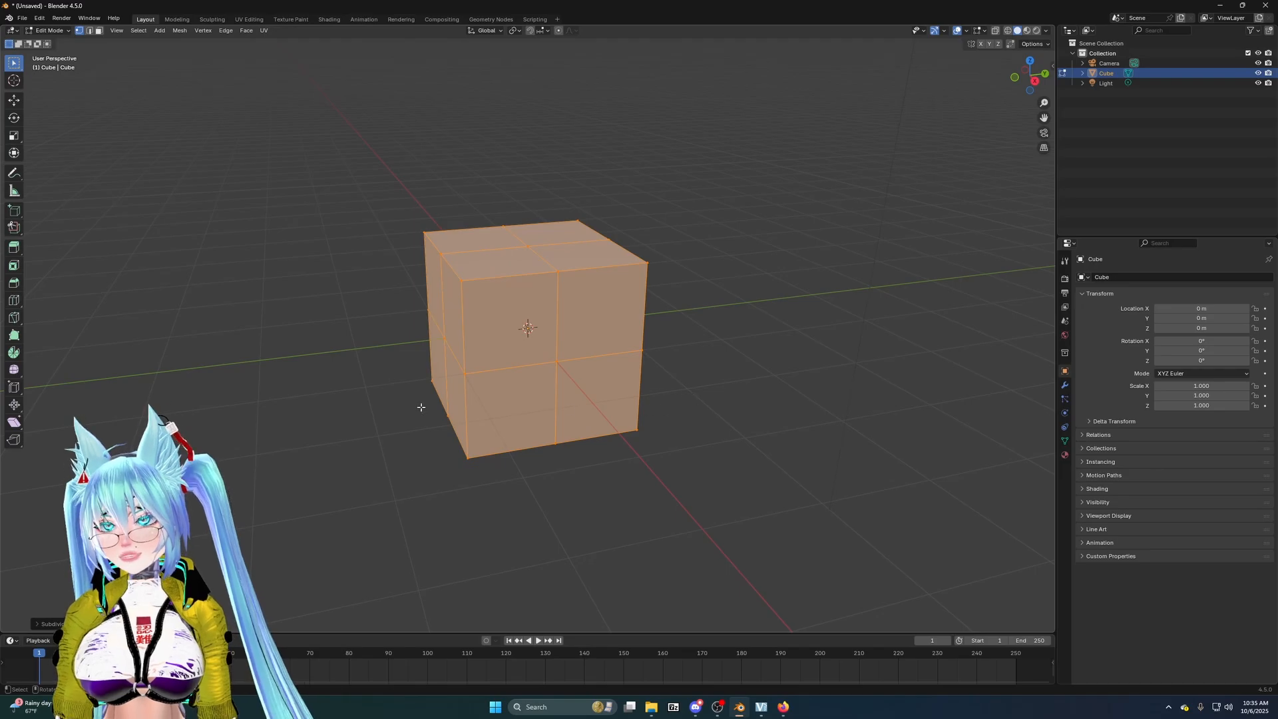
{"action": "left_click", "coordinate": [609, 341]}
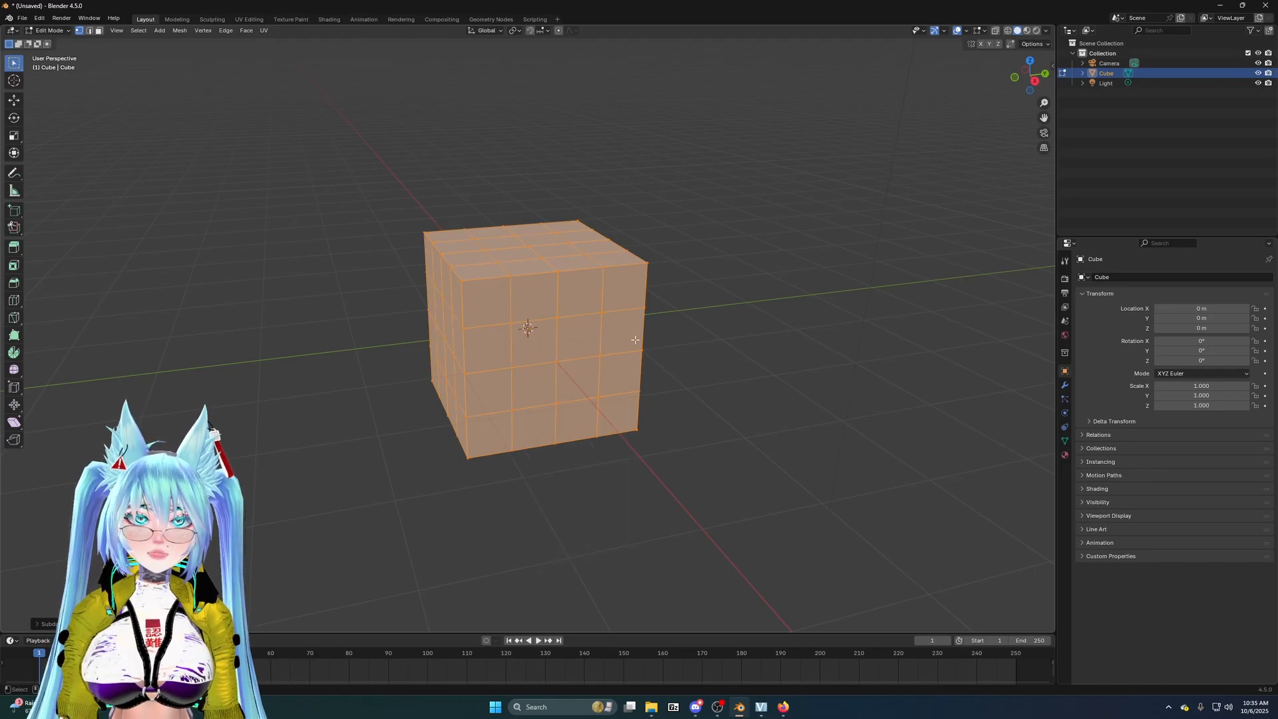
{"action": "mouse_move", "coordinate": [687, 312]}
{"action": "middle_mouse_down"}
{"action": "mouse_move", "coordinate": [653, 286]}
{"action": "mouse_move", "coordinate": [685, 306]}
{"action": "mouse_move", "coordinate": [676, 340]}
{"action": "mouse_move", "coordinate": [682, 291]}
{"action": "mouse_move", "coordinate": [702, 293]}
{"action": "middle_mouse_up"}
{"action": "left_click", "coordinate": [689, 316]}
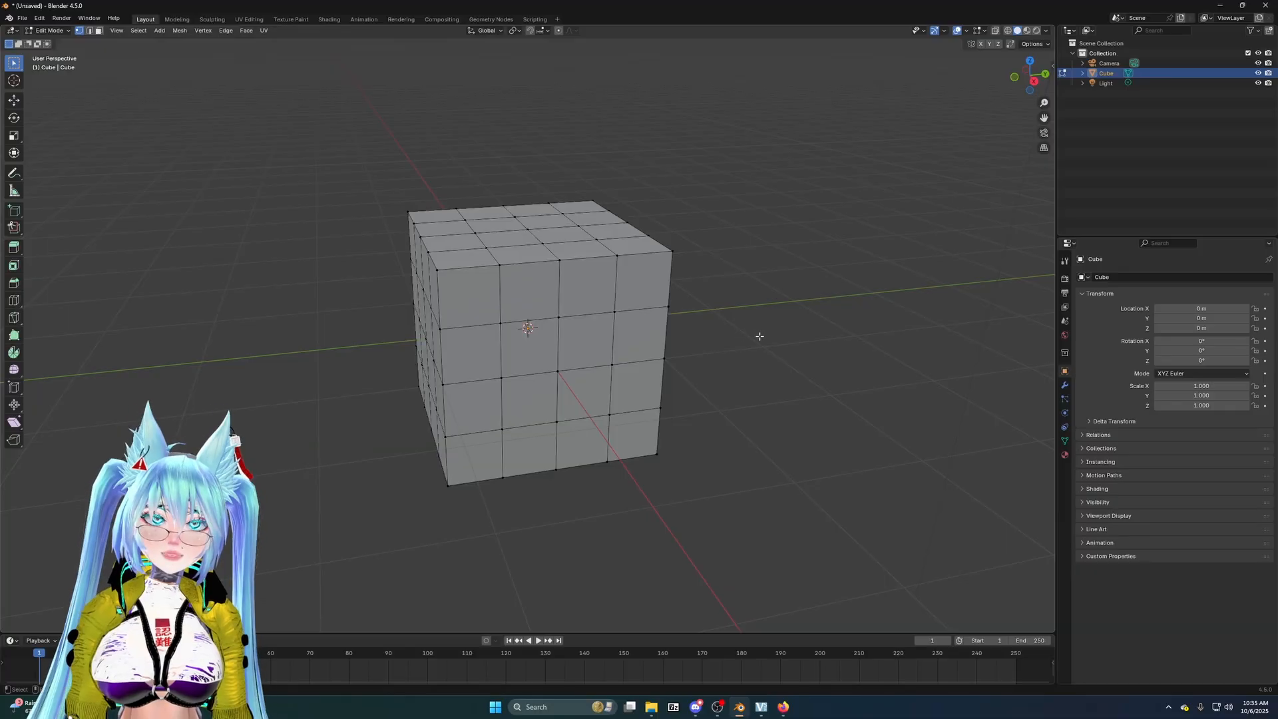
{"action": "middle_click_drag", "start_coordinate": [756, 339], "coordinate": [656, 324]}
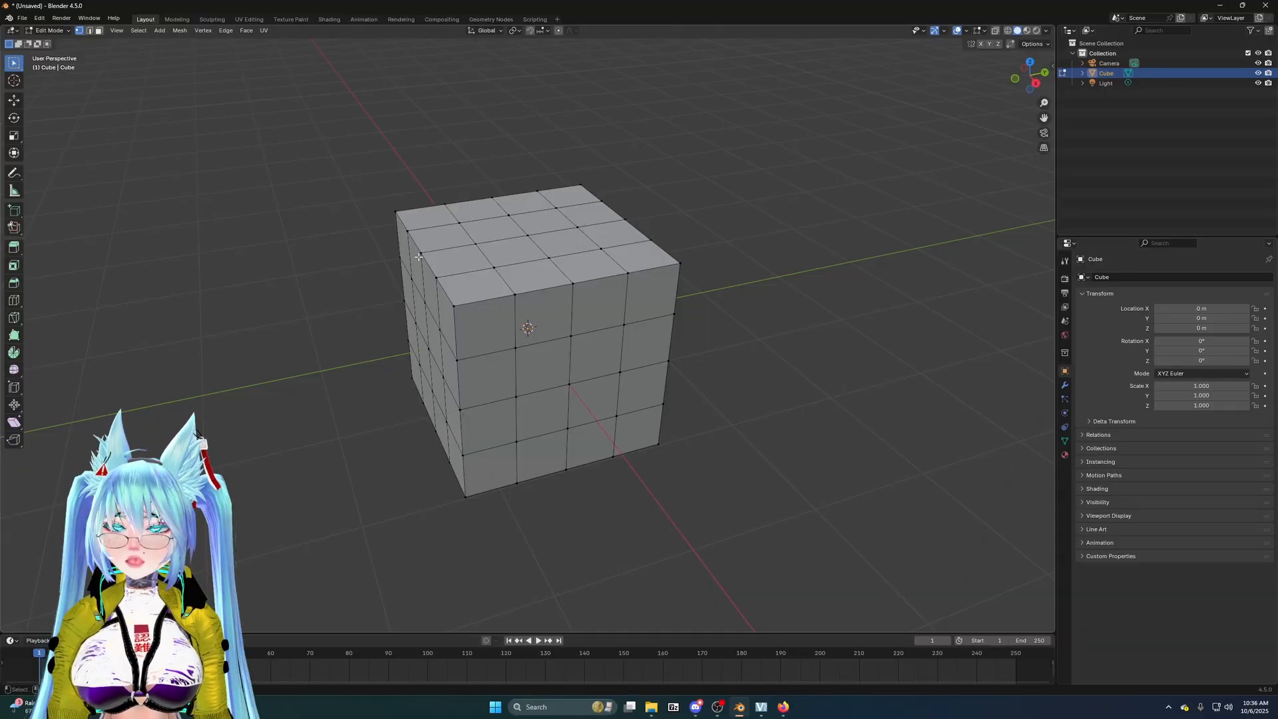
{"action": "mouse_move", "coordinate": [385, 262]}
{"action": "middle_mouse_down"}
{"action": "mouse_move", "coordinate": [337, 237]}
{"action": "mouse_move", "coordinate": [372, 251]}
{"action": "middle_mouse_up"}
{"action": "scroll", "coordinate": [373, 251], "scroll_direction": "down", "scroll_amount": 1}
{"action": "scroll", "coordinate": [373, 251], "scroll_direction": "up", "scroll_amount": 1}
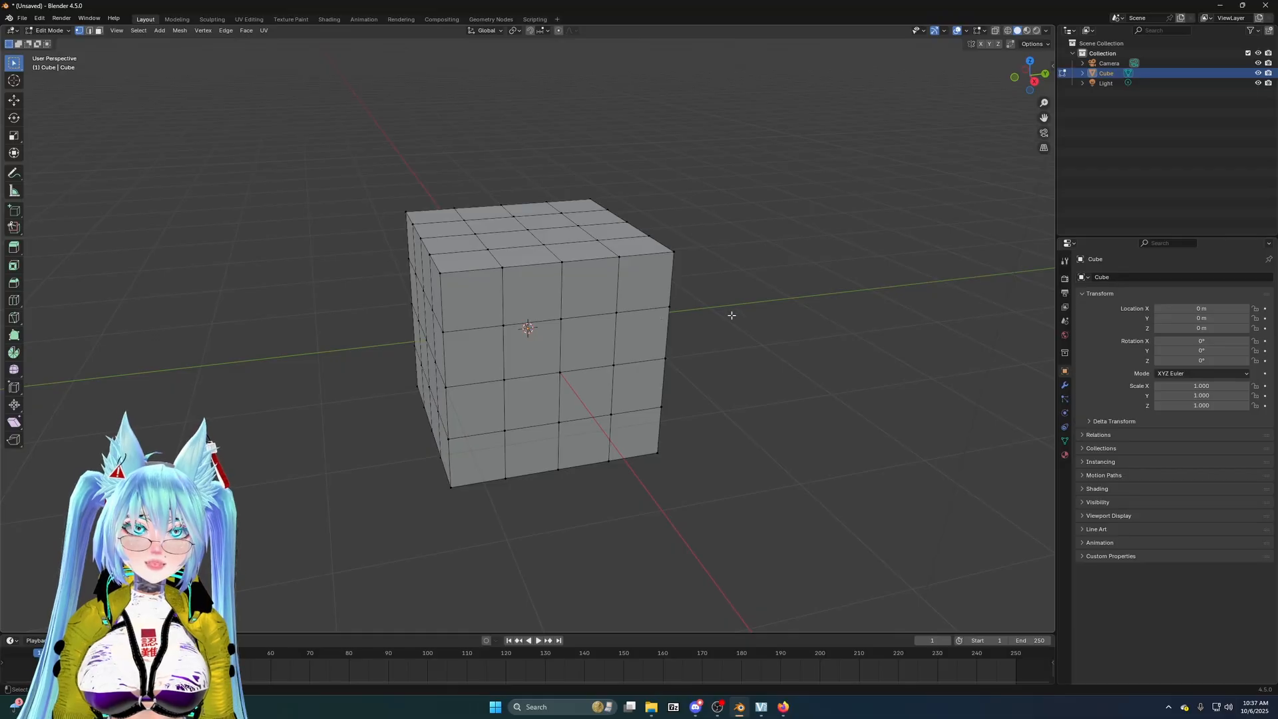
{"action": "mouse_move", "coordinate": [308, 277]}
{"action": "middle_mouse_down"}
{"action": "mouse_move", "coordinate": [293, 274]}
{"action": "mouse_move", "coordinate": [332, 283]}
{"action": "middle_mouse_up"}
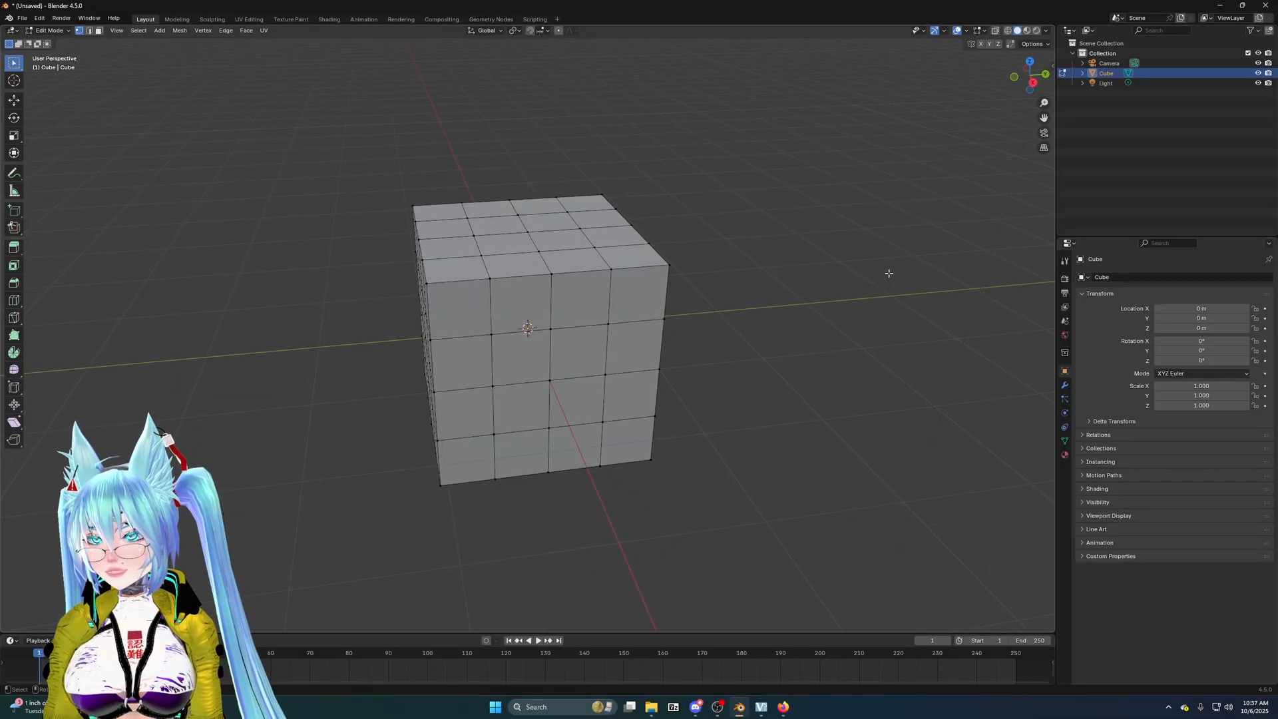
{"action": "middle_click_drag", "start_coordinate": [866, 275], "coordinate": [662, 280]}
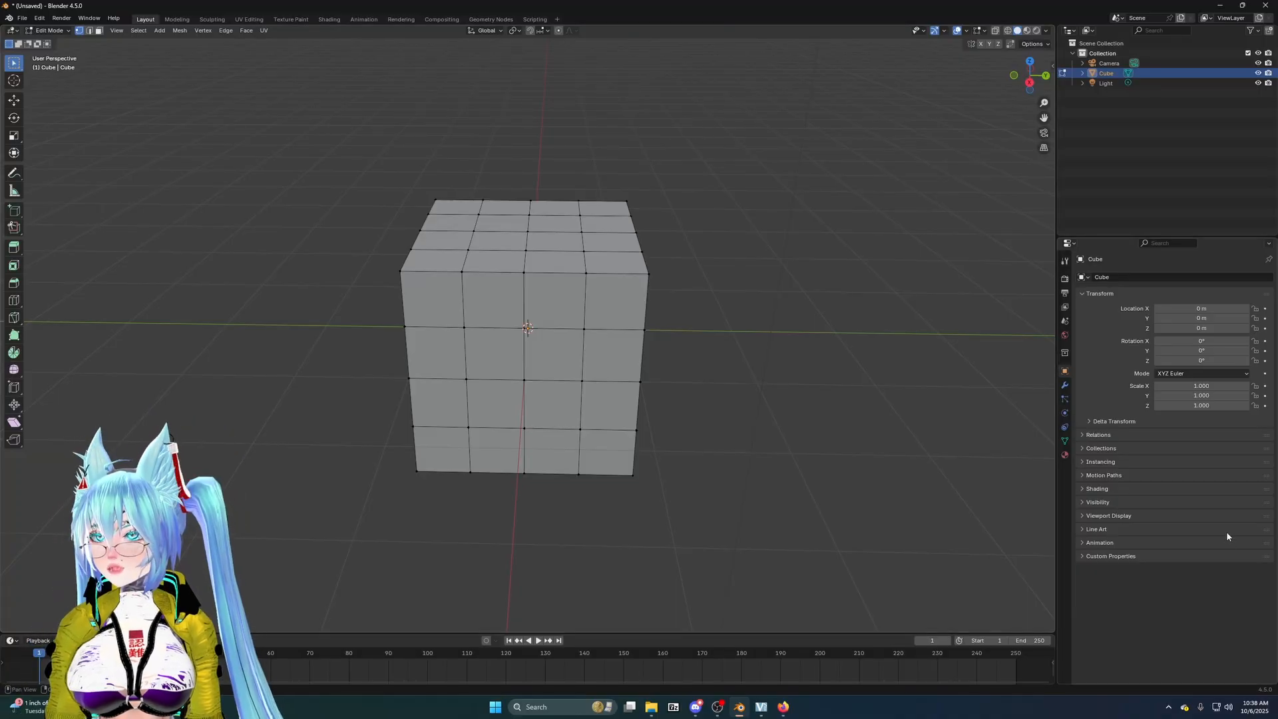
- Display the material settings of the subdivided cube
{"action": "mouse_move", "coordinate": [810, 399]}
{"action": "middle_mouse_down"}
{"action": "mouse_move", "coordinate": [825, 366]}
{"action": "mouse_move", "coordinate": [808, 387]}
{"action": "middle_mouse_up"}
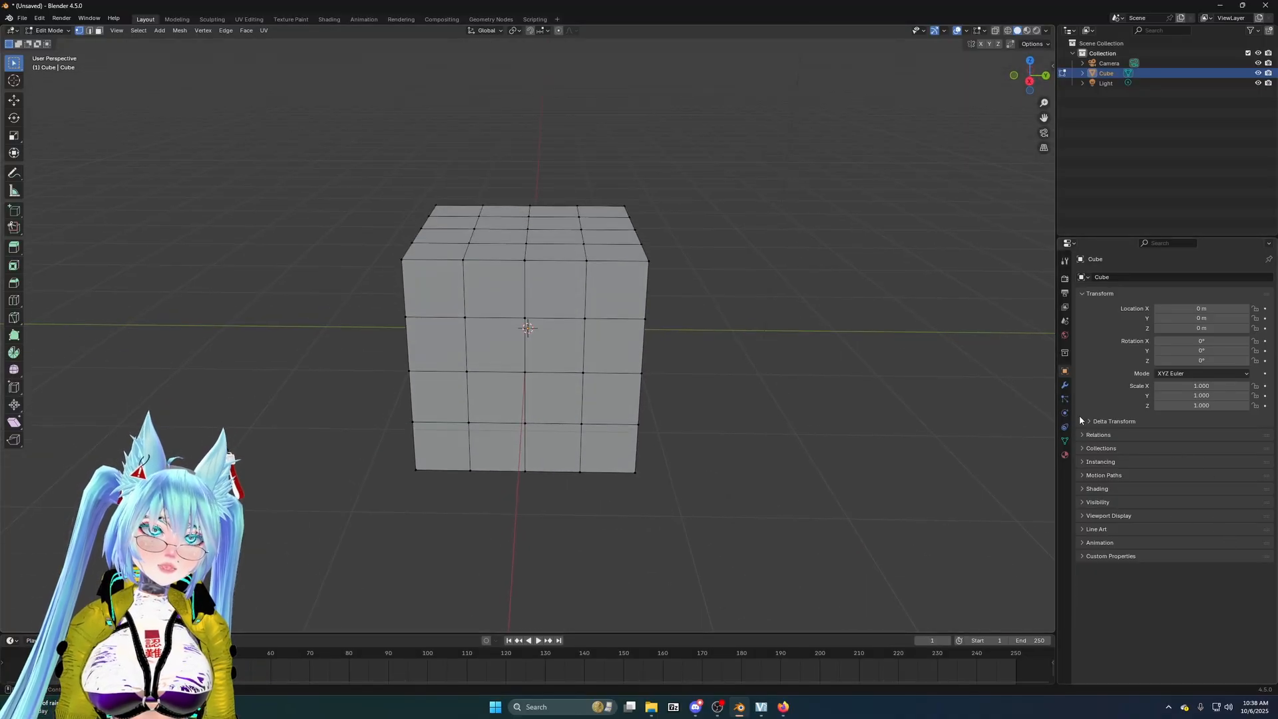
{"action": "left_click", "coordinate": [1067, 456]}
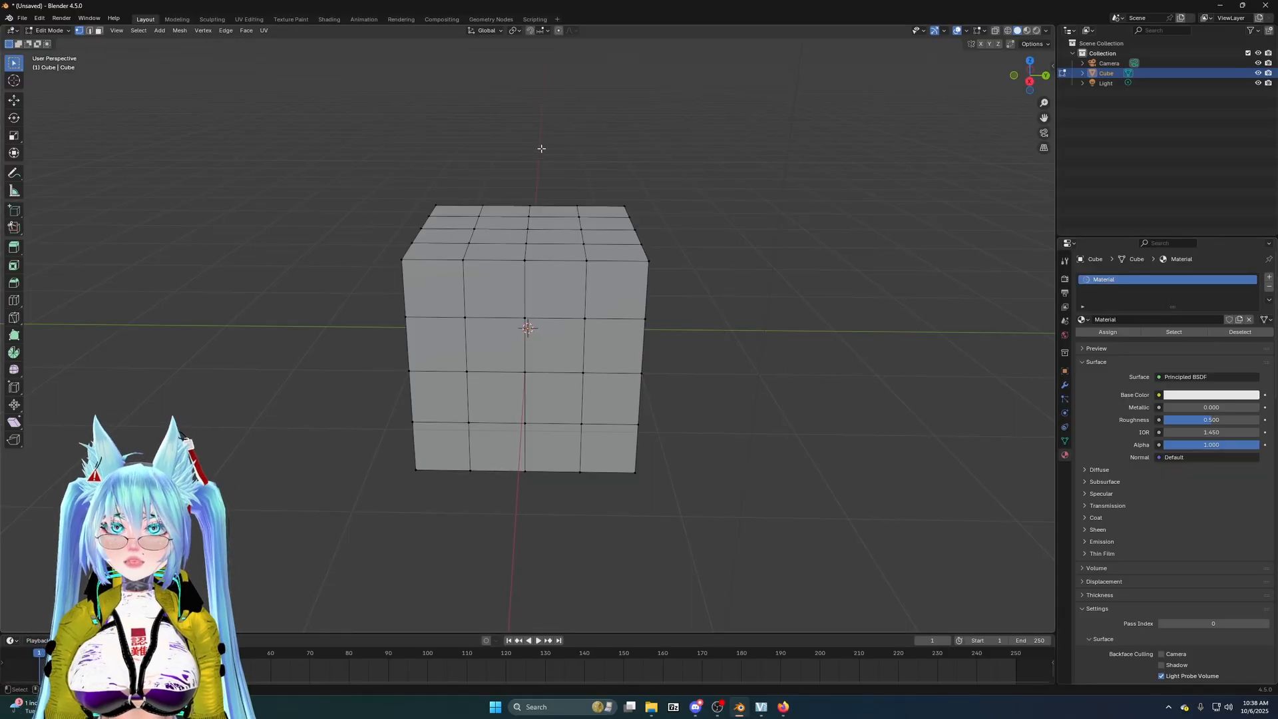
- Try box-selecting groups of faces on the right half of the cube in face select mode, and clear the selection
{"action": "left_click_drag", "start_coordinate": [592, 166], "coordinate": [735, 303]}
{"action": "scroll", "coordinate": [748, 277], "scroll_direction": "up", "scroll_amount": 1}
{"action": "middle_click_drag", "start_coordinate": [748, 277], "coordinate": [792, 293]}
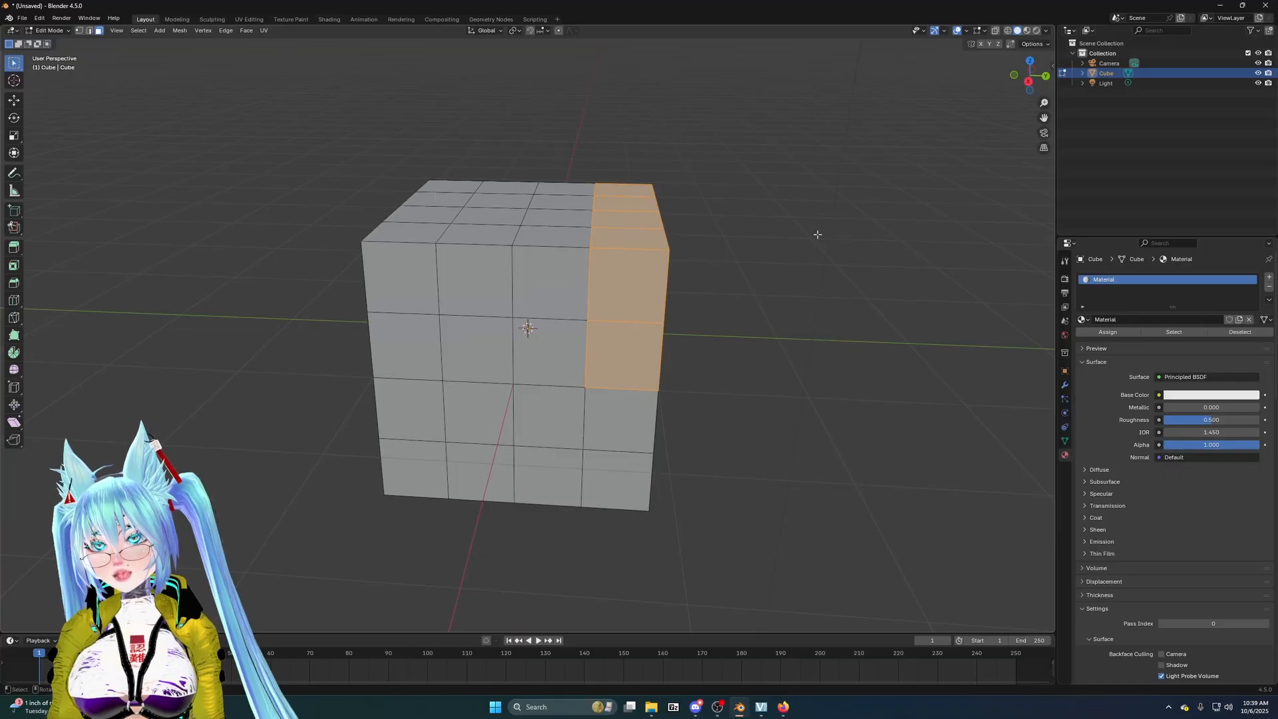
{"action": "middle_click_drag", "start_coordinate": [819, 237], "coordinate": [697, 208]}
{"action": "left_click_drag", "start_coordinate": [575, 146], "coordinate": [794, 366]}
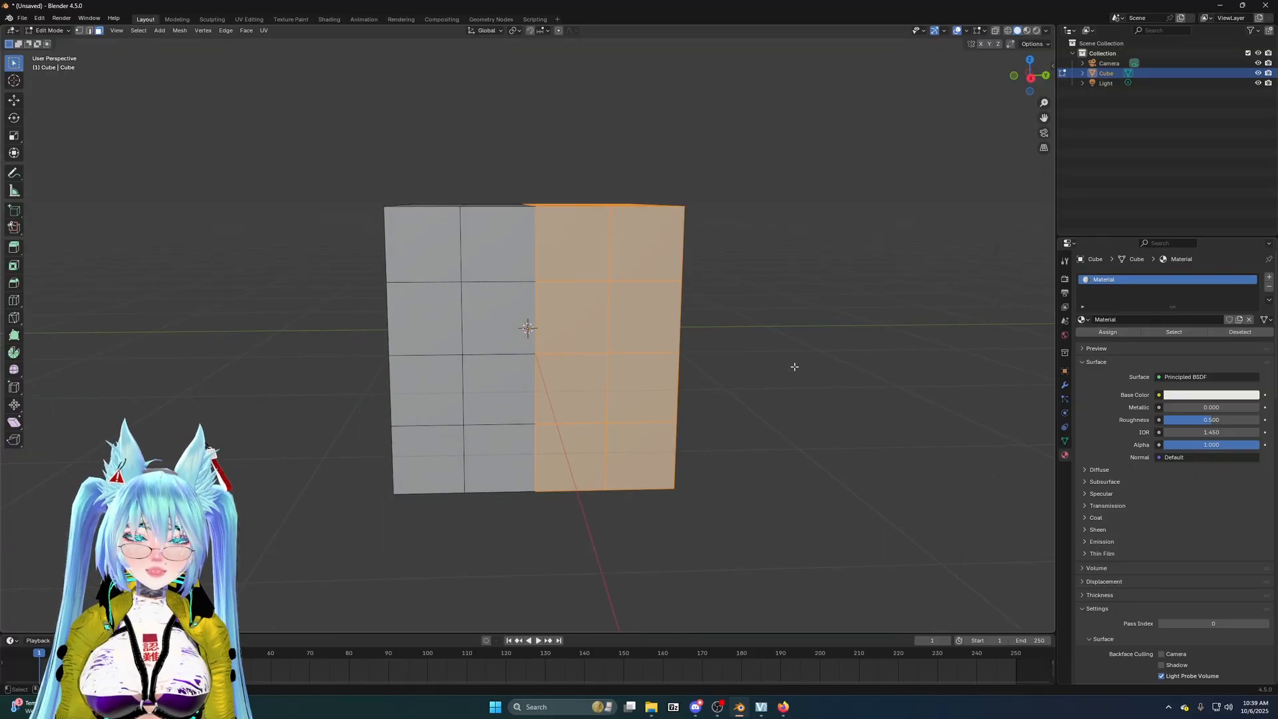
{"action": "left_click", "coordinate": [795, 367]}
{"action": "mouse_move", "coordinate": [766, 237]}
{"action": "middle_mouse_down"}
{"action": "mouse_move", "coordinate": [768, 269]}
{"action": "mouse_move", "coordinate": [741, 240]}
{"action": "mouse_move", "coordinate": [769, 242]}
{"action": "middle_mouse_up"}
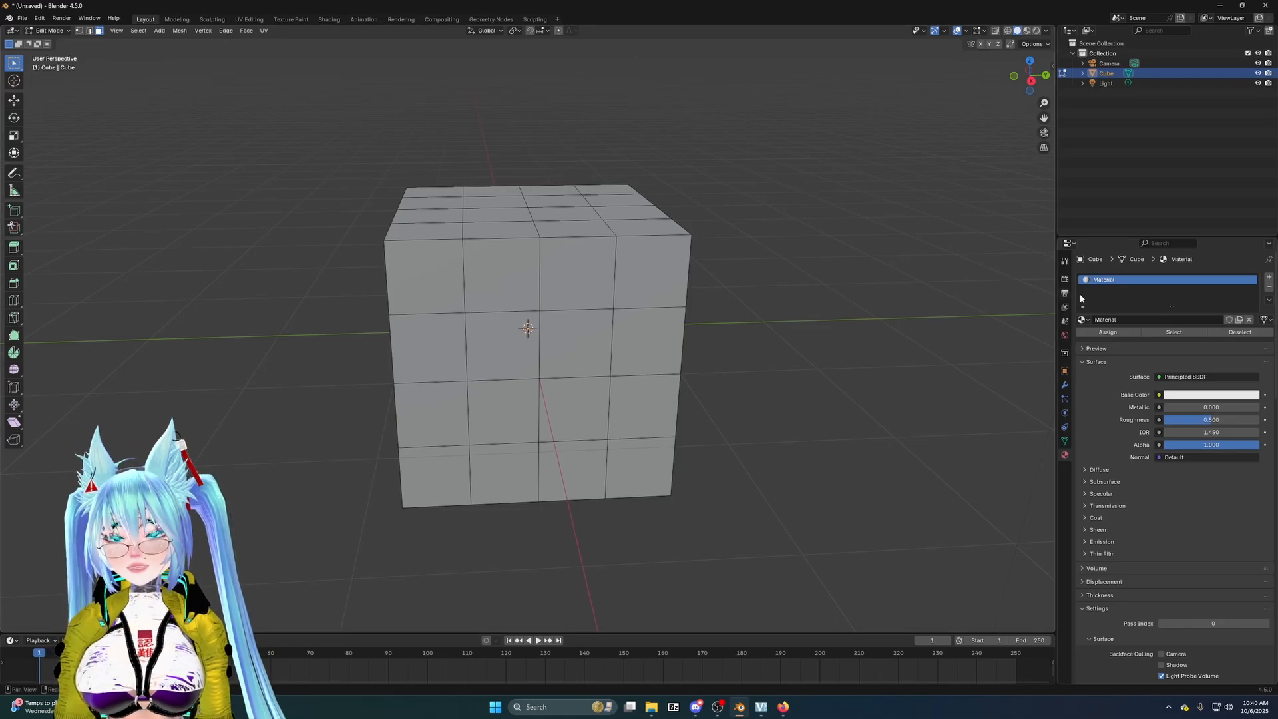
- Box-select the visible faces on the right half of the cube and check from the other sides which faces are included
{"action": "middle_click_drag", "start_coordinate": [688, 280], "coordinate": [770, 289]}
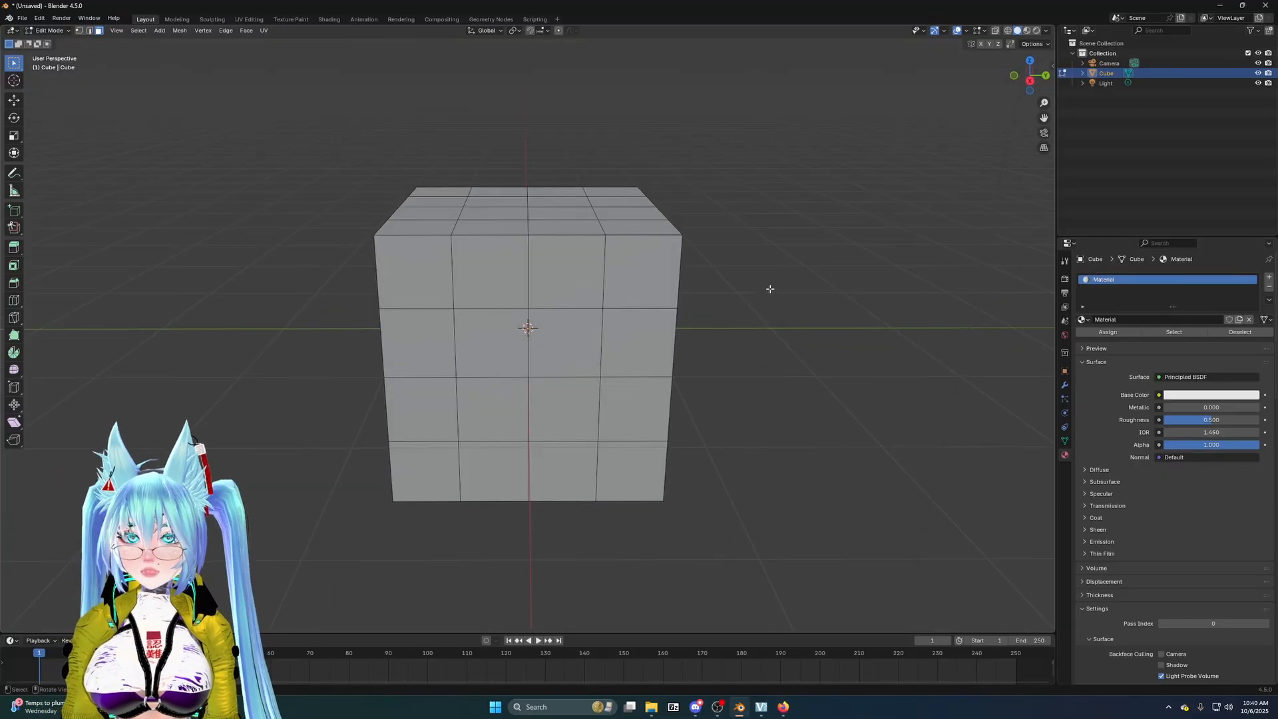
{"action": "middle_click_drag", "start_coordinate": [846, 299], "coordinate": [840, 209]}
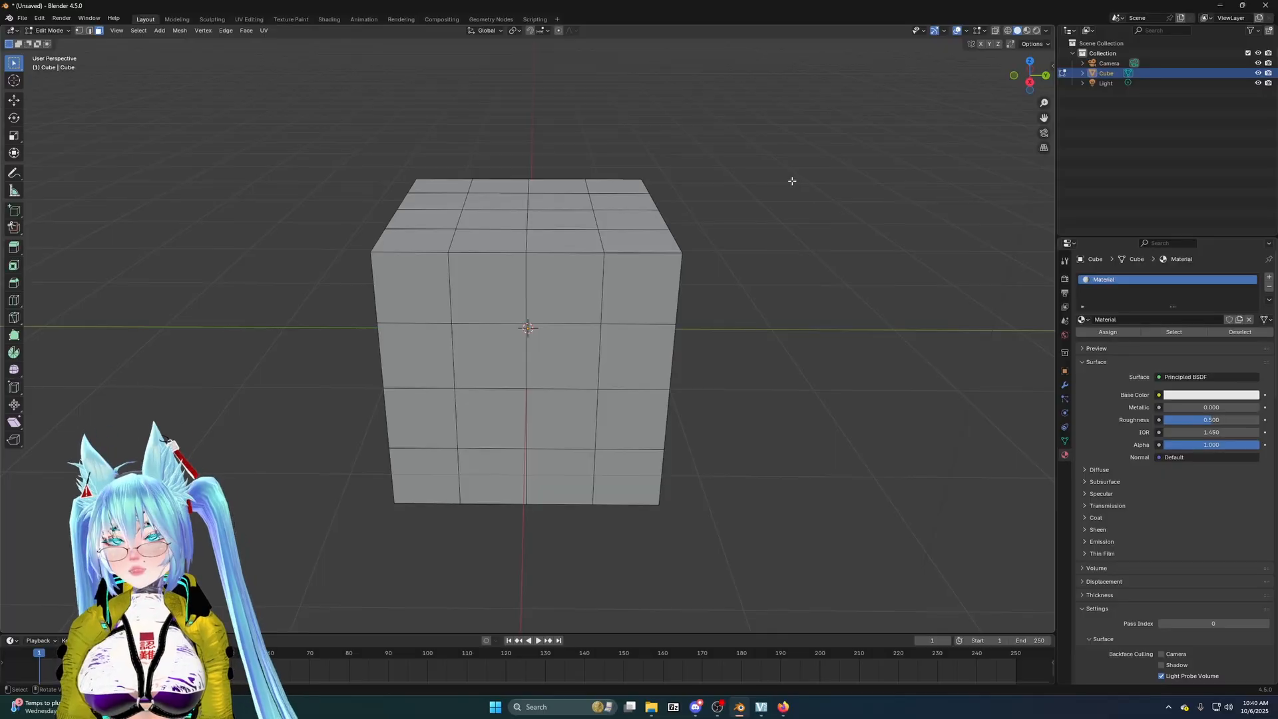
{"action": "left_click_drag", "start_coordinate": [577, 152], "coordinate": [784, 506]}
{"action": "middle_click_drag", "start_coordinate": [785, 528], "coordinate": [432, 250]}
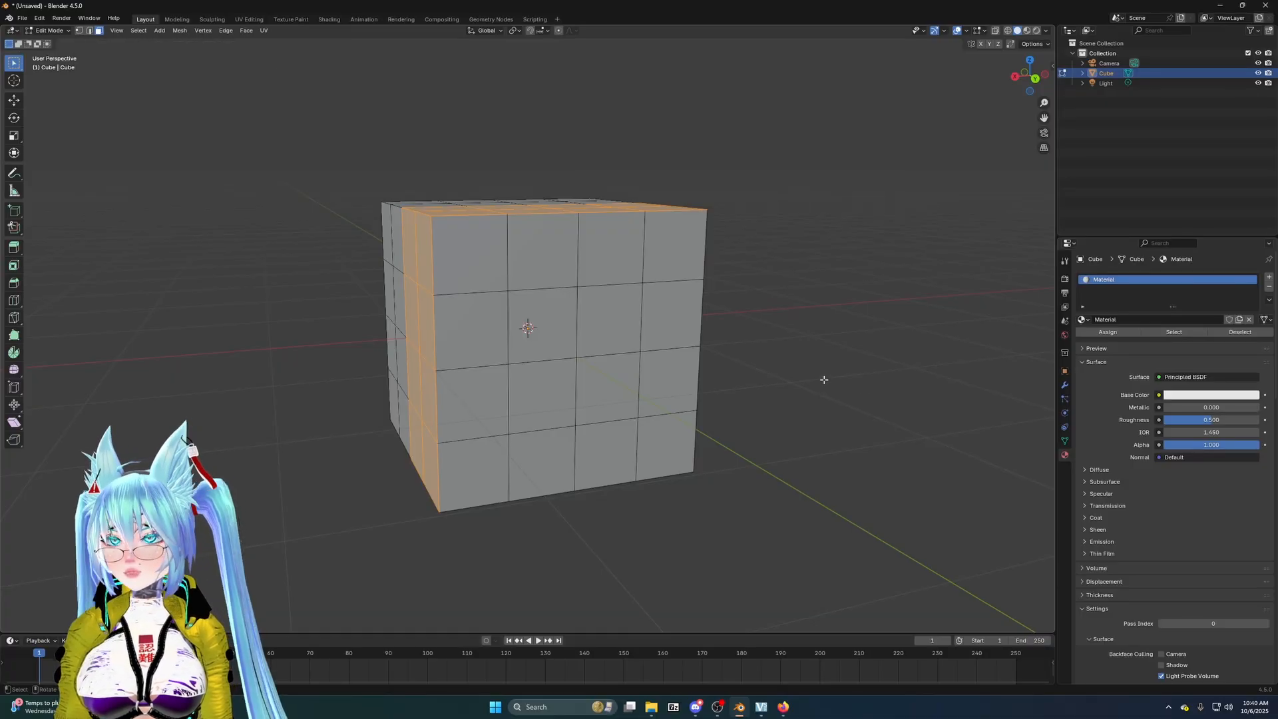
{"action": "middle_click_drag", "start_coordinate": [754, 337], "coordinate": [713, 345]}
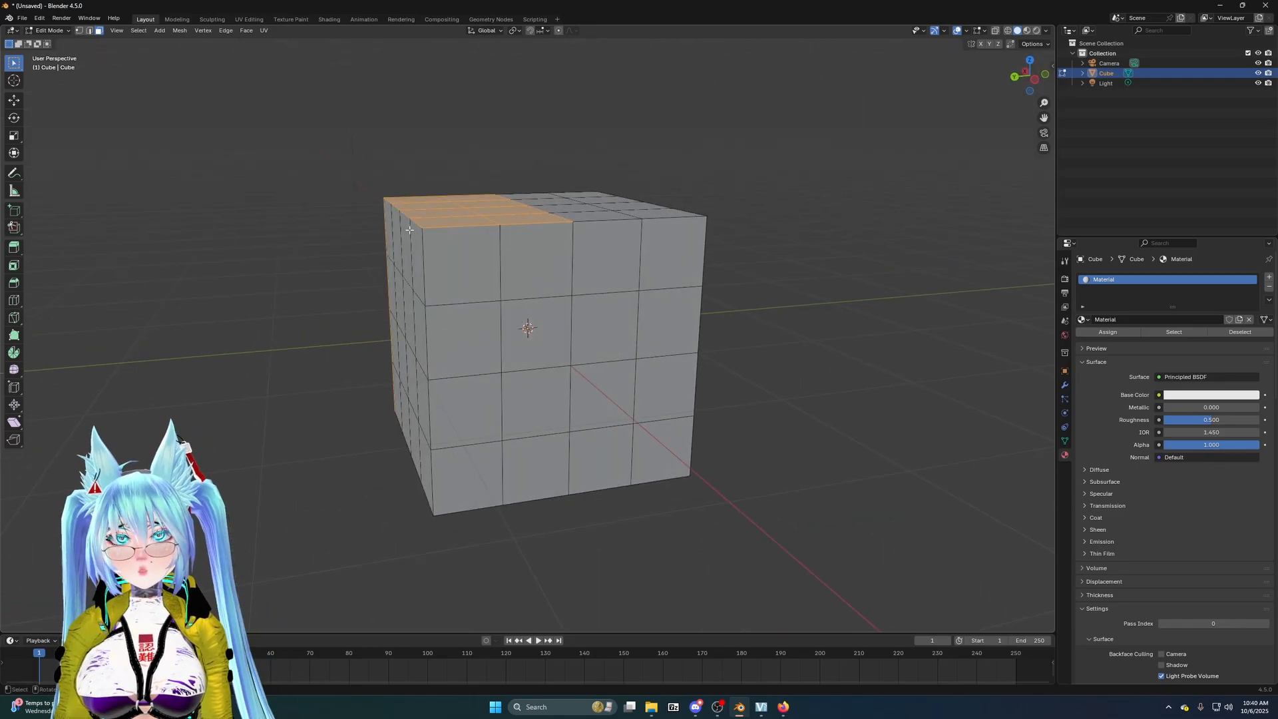
{"action": "middle_click_drag", "start_coordinate": [353, 299], "coordinate": [611, 319]}
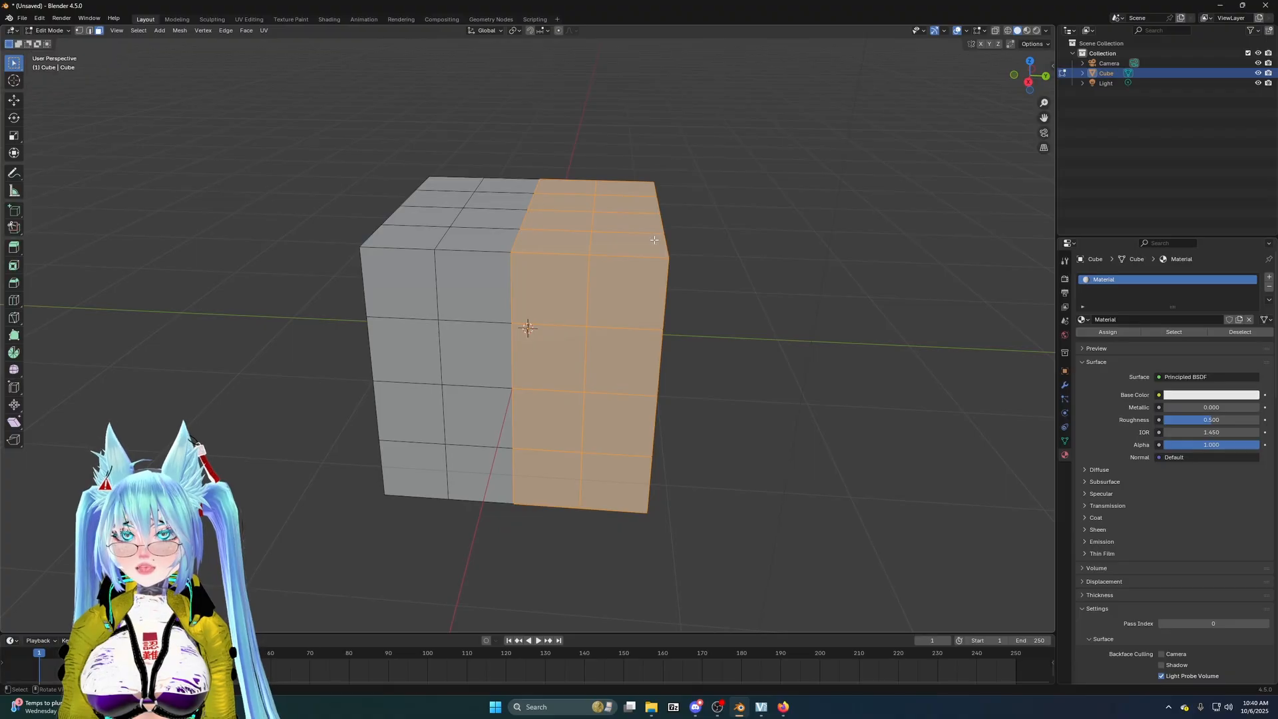
{"action": "middle_click_drag", "start_coordinate": [654, 240], "coordinate": [482, 245]}
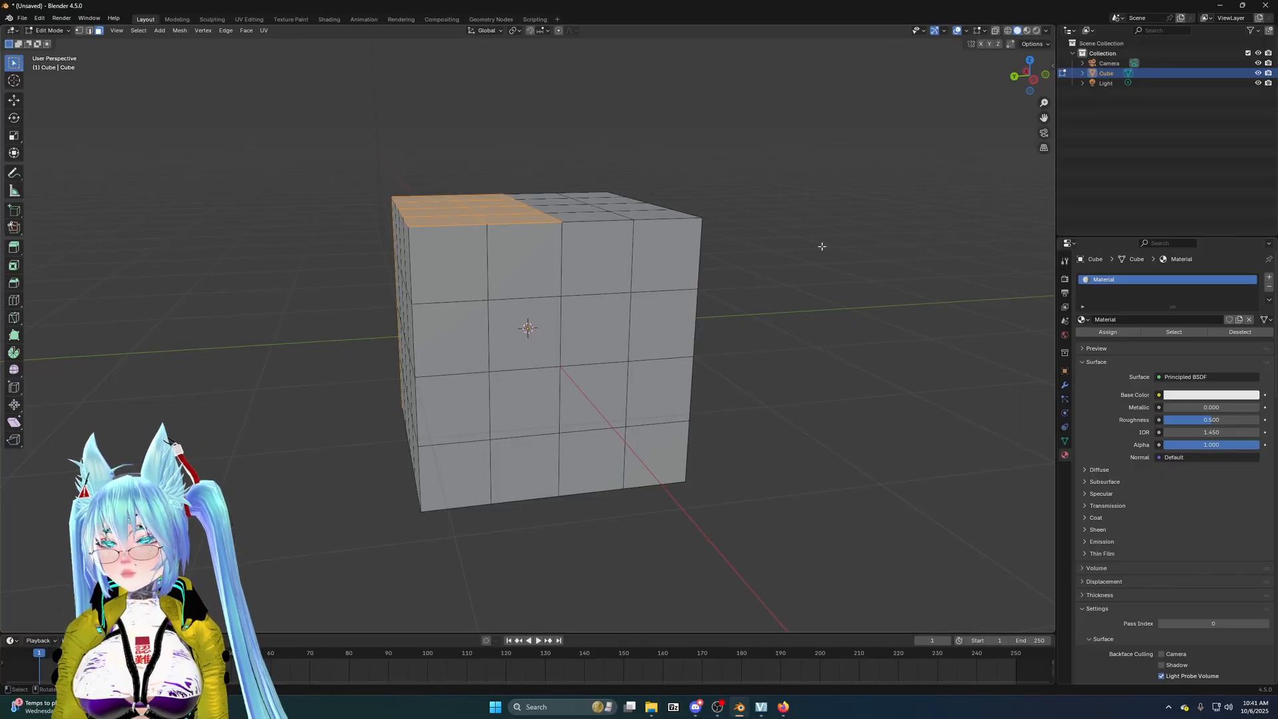
- Try box-selecting half of the cube through the mesh with X-ray on, and turn X-ray off again
{"action": "left_click", "coordinate": [995, 31]}
{"action": "left_click_drag", "start_coordinate": [349, 165], "coordinate": [531, 616]}
{"action": "middle_click_drag", "start_coordinate": [643, 525], "coordinate": [859, 490]}
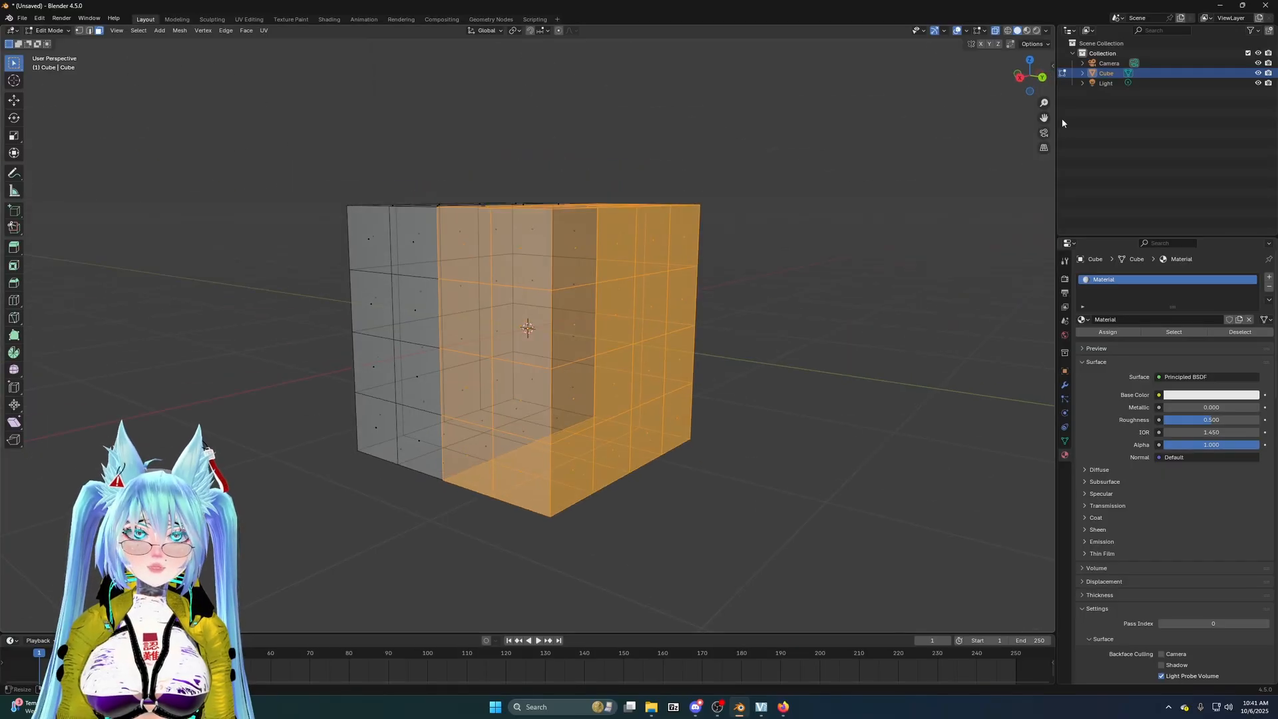
{"action": "left_click", "coordinate": [996, 31]}
{"action": "middle_click_drag", "start_coordinate": [761, 291], "coordinate": [713, 388]}
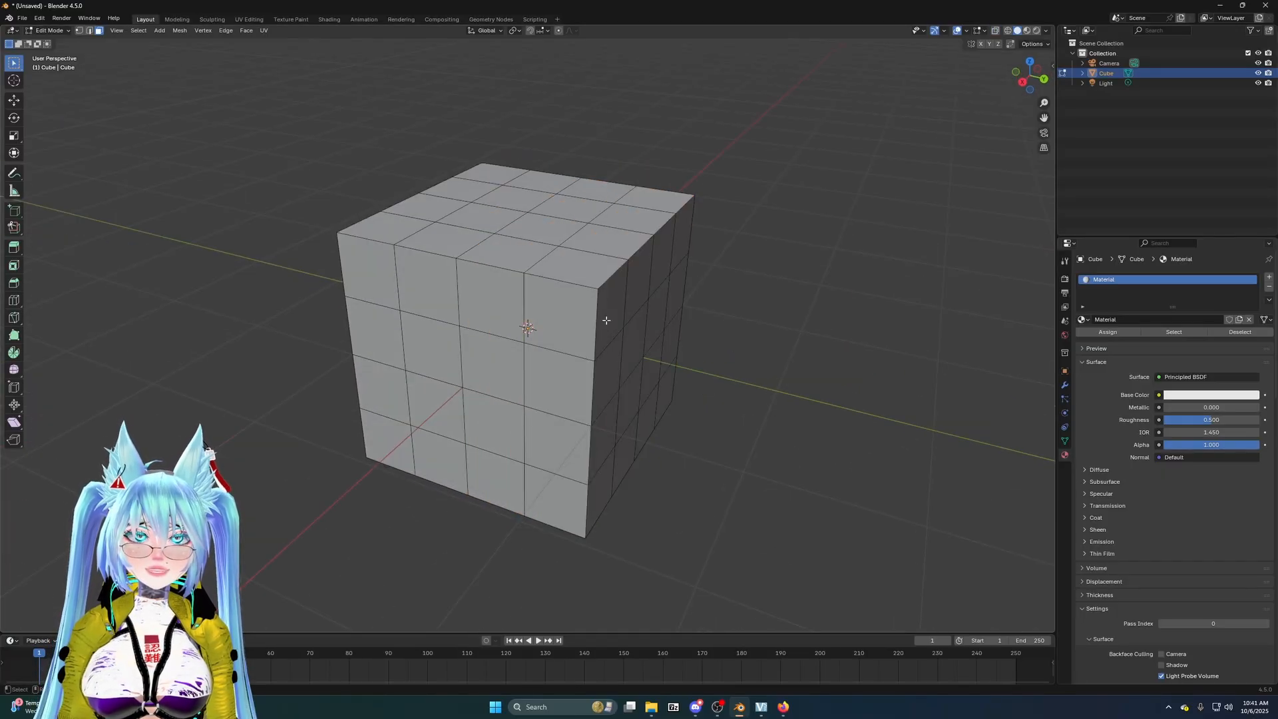
- Select all faces on the right half of the cube with X-ray, then add the missed faces on the back with X-ray off
{"action": "middle_click_drag", "start_coordinate": [606, 321], "coordinate": [722, 142]}
{"action": "key", "text": "alt+z"}
{"action": "left_click_drag", "start_coordinate": [918, 80], "coordinate": [558, 513]}
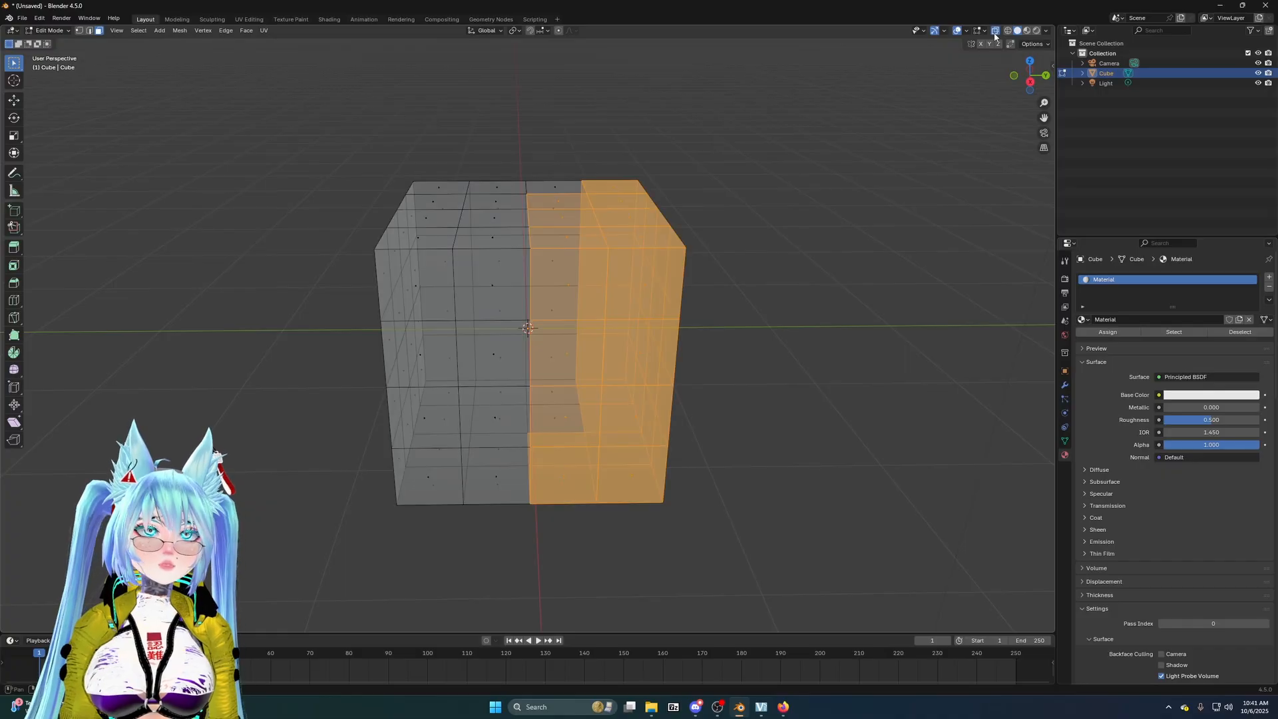
{"action": "key", "text": "alt+z"}
{"action": "middle_click_drag", "start_coordinate": [639, 280], "coordinate": [403, 231]}
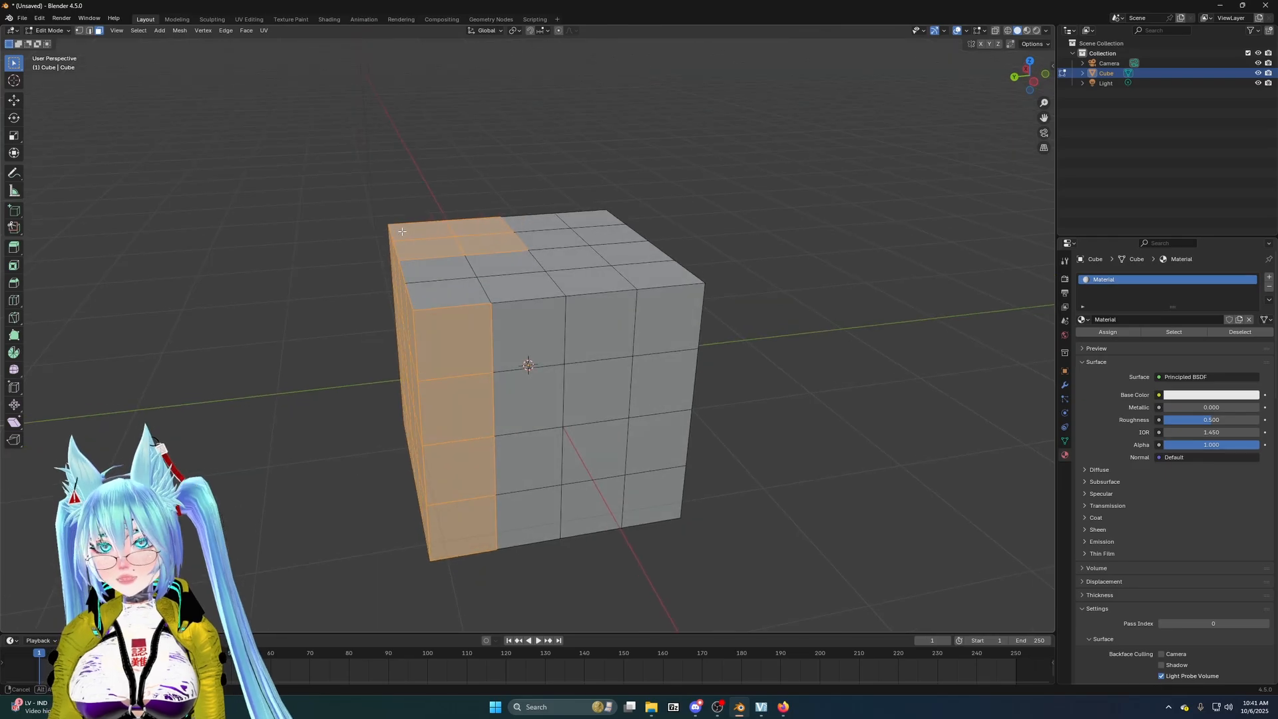
{"action": "left_click_drag", "start_coordinate": [408, 265], "coordinate": [533, 592], "text": "shift"}
{"action": "middle_click_drag", "start_coordinate": [645, 530], "coordinate": [738, 579]}
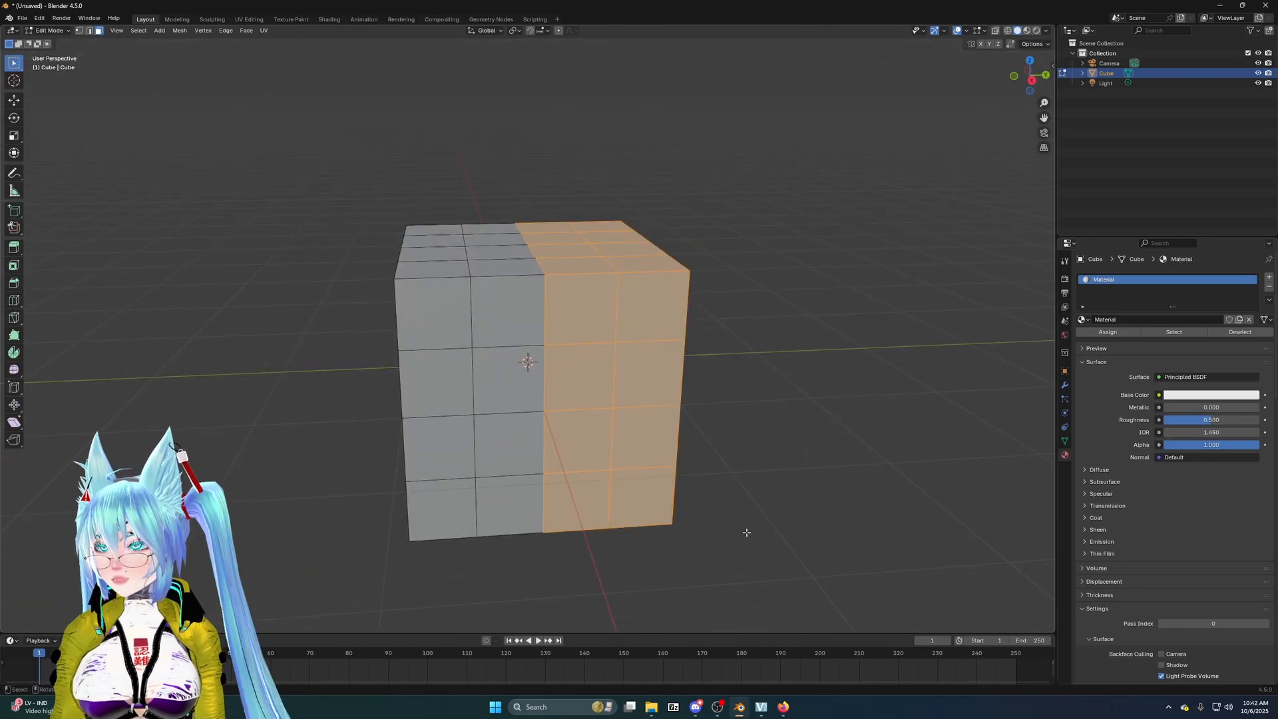
{"action": "middle_click_drag", "start_coordinate": [801, 279], "coordinate": [737, 306]}
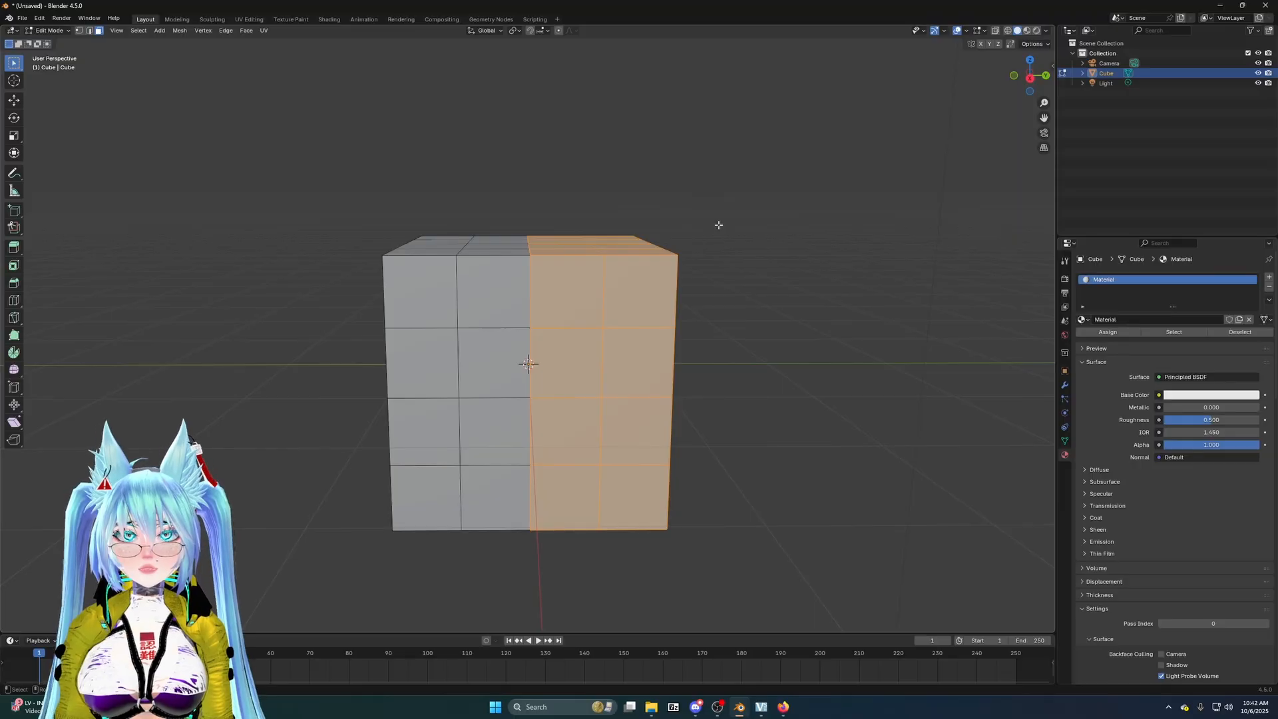
- Separate the selected half of the cube into its own object by selection
{"action": "key", "text": "p"}
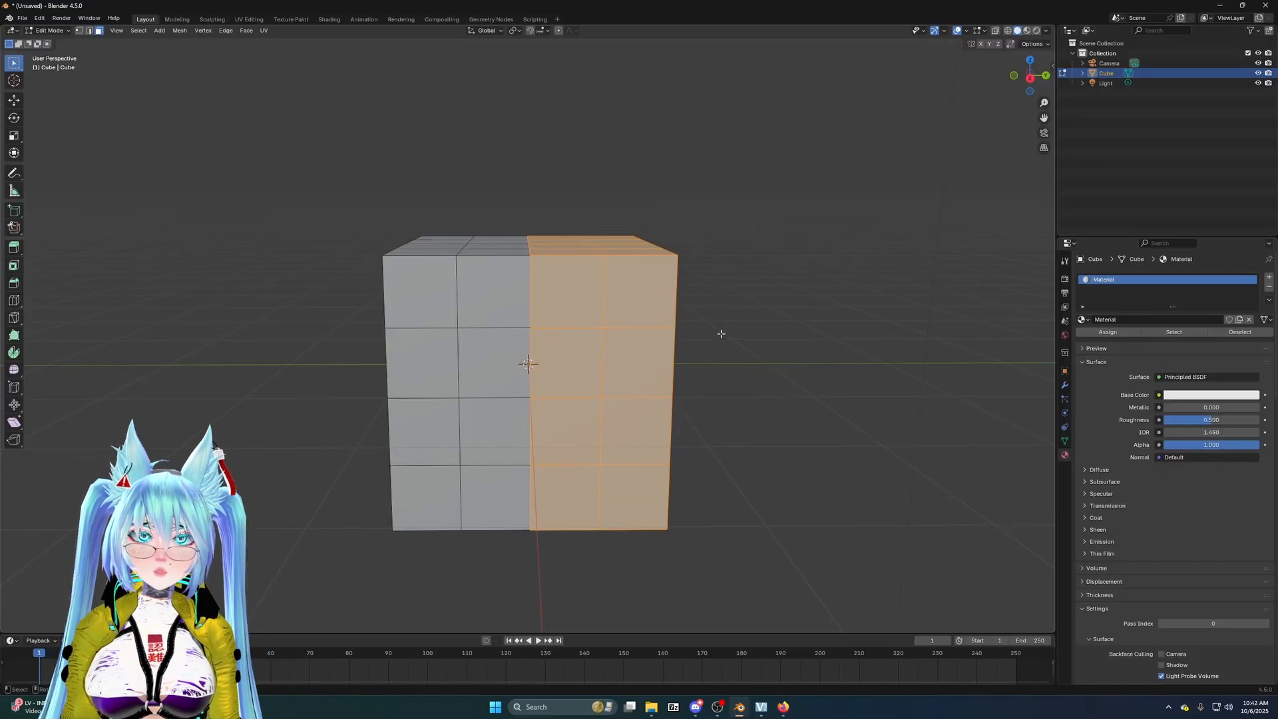
{"action": "mouse_move", "coordinate": [719, 334]}
{"action": "middle_mouse_down"}
{"action": "mouse_move", "coordinate": [626, 334]}
{"action": "mouse_move", "coordinate": [746, 339]}
{"action": "mouse_move", "coordinate": [722, 331]}
{"action": "mouse_move", "coordinate": [719, 346]}
{"action": "mouse_move", "coordinate": [728, 341]}
{"action": "middle_mouse_up"}
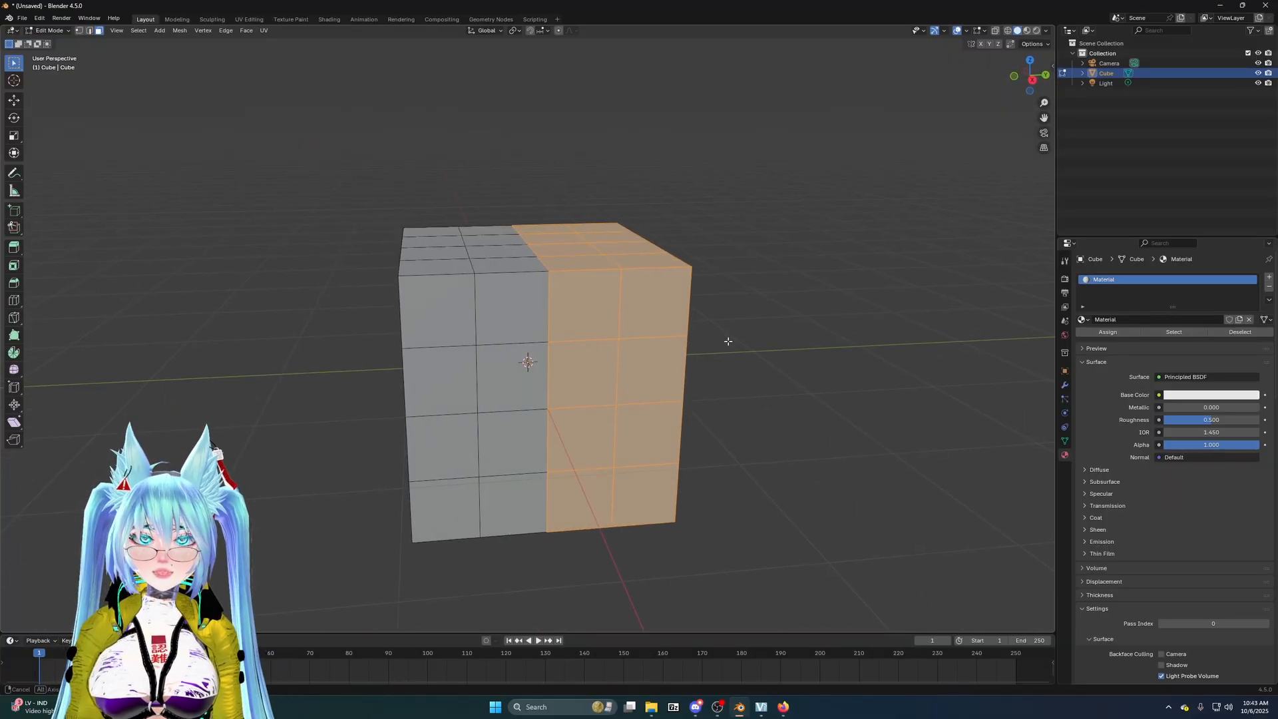
{"action": "key", "text": "p"}
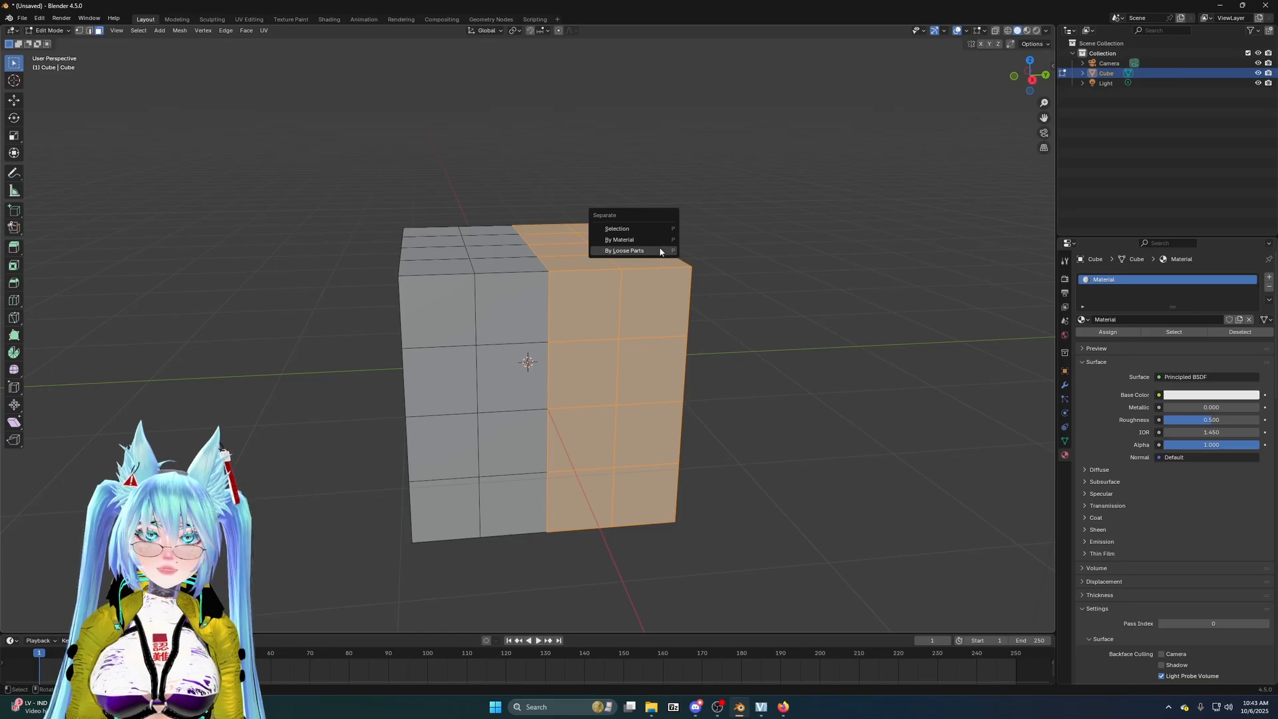
{"action": "middle_click_drag", "start_coordinate": [691, 262], "coordinate": [756, 302]}
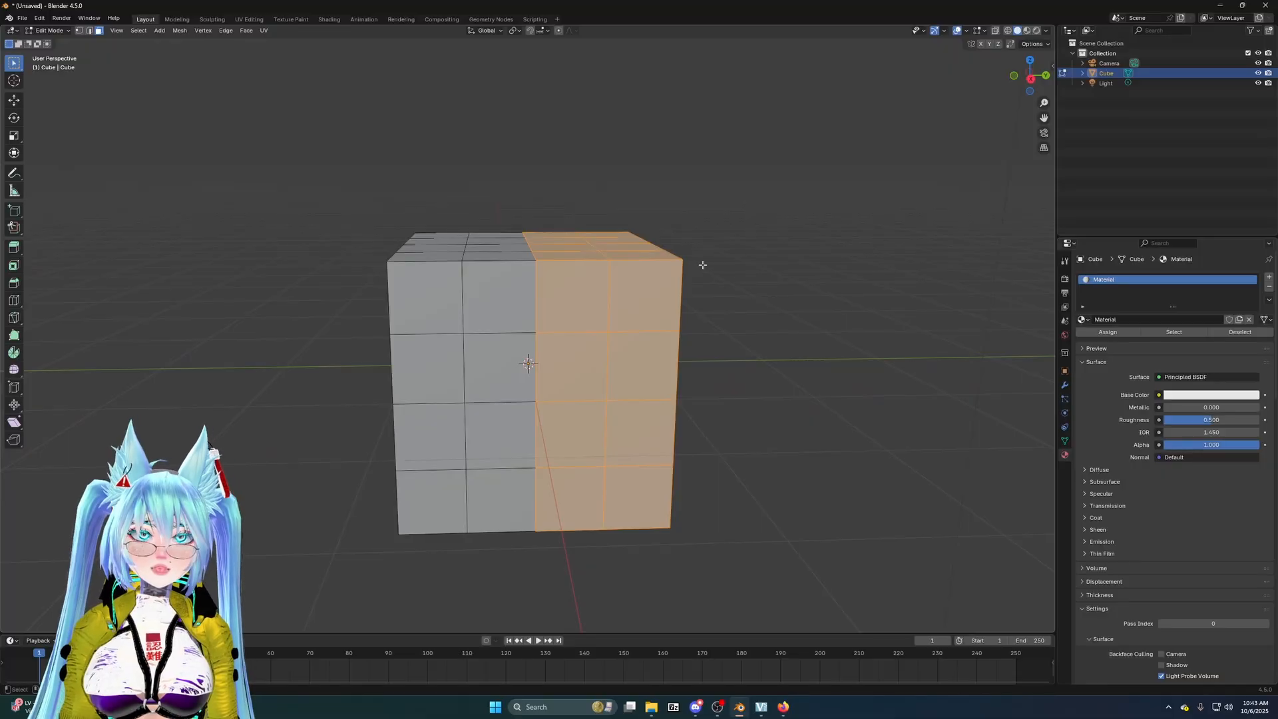
{"action": "key", "text": "p"}
{"action": "left_click", "coordinate": [695, 257]}
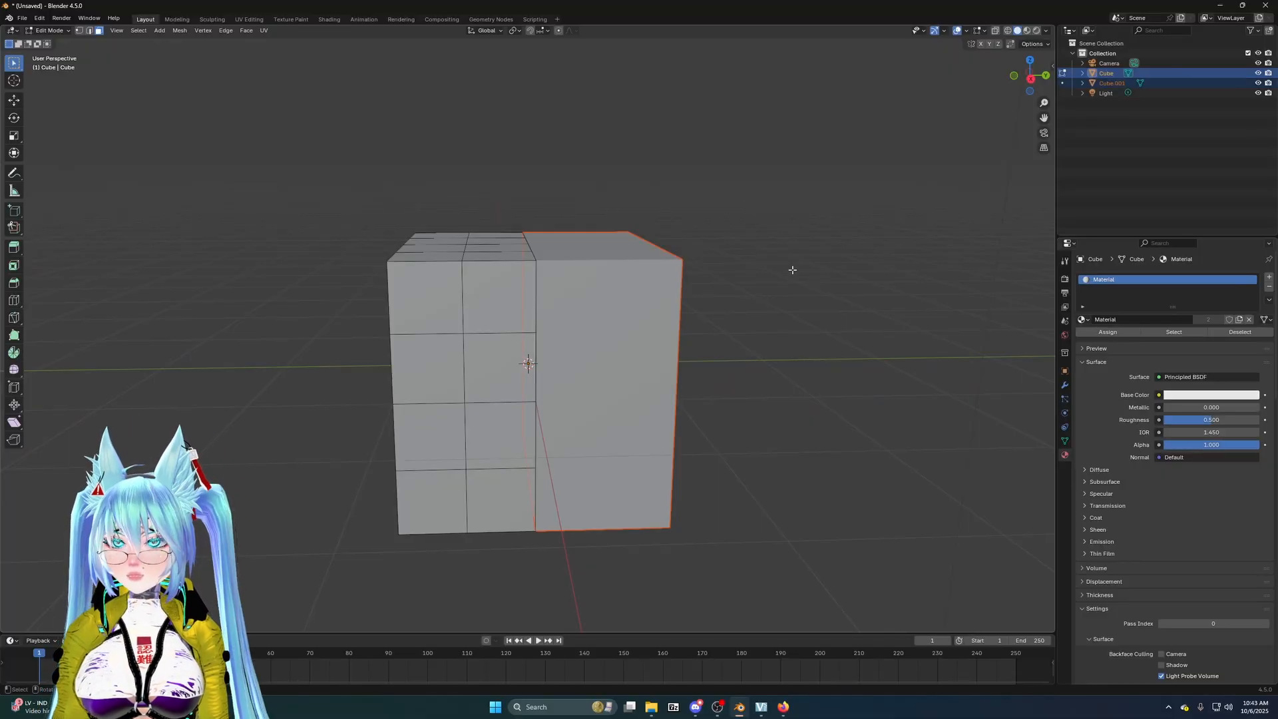
- Switch to Object Mode with the separated half of the cube selected
{"action": "left_click", "coordinate": [14, 100]}
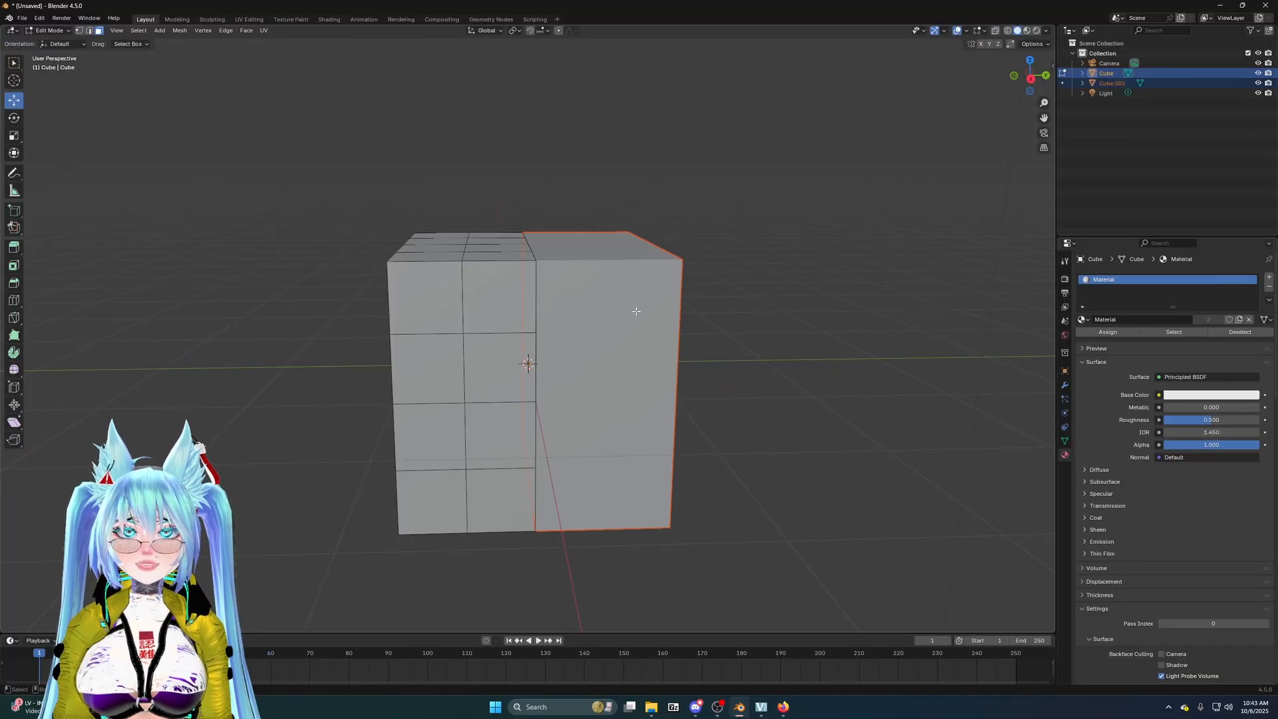
{"action": "middle_click_drag", "start_coordinate": [640, 312], "coordinate": [728, 308]}
{"action": "left_click", "coordinate": [1110, 84]}
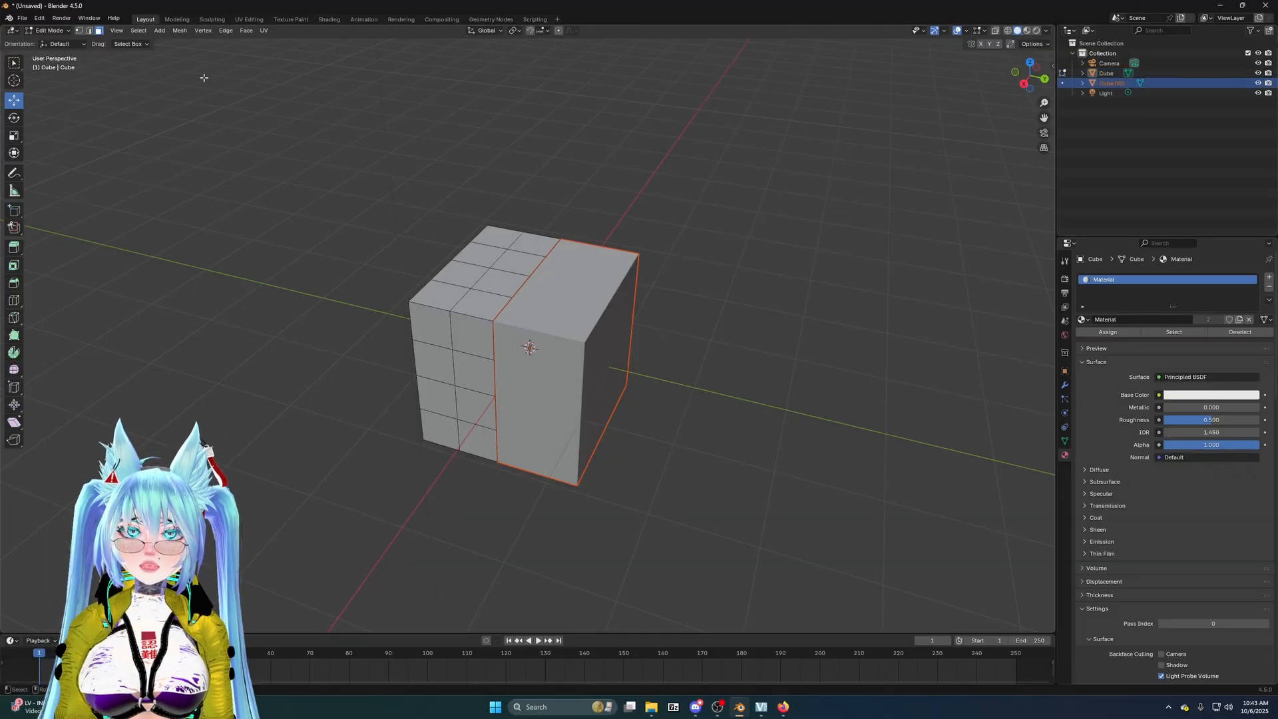
{"action": "left_click", "coordinate": [45, 30]}
{"action": "left_click", "coordinate": [49, 43]}
{"action": "left_click", "coordinate": [574, 283]}
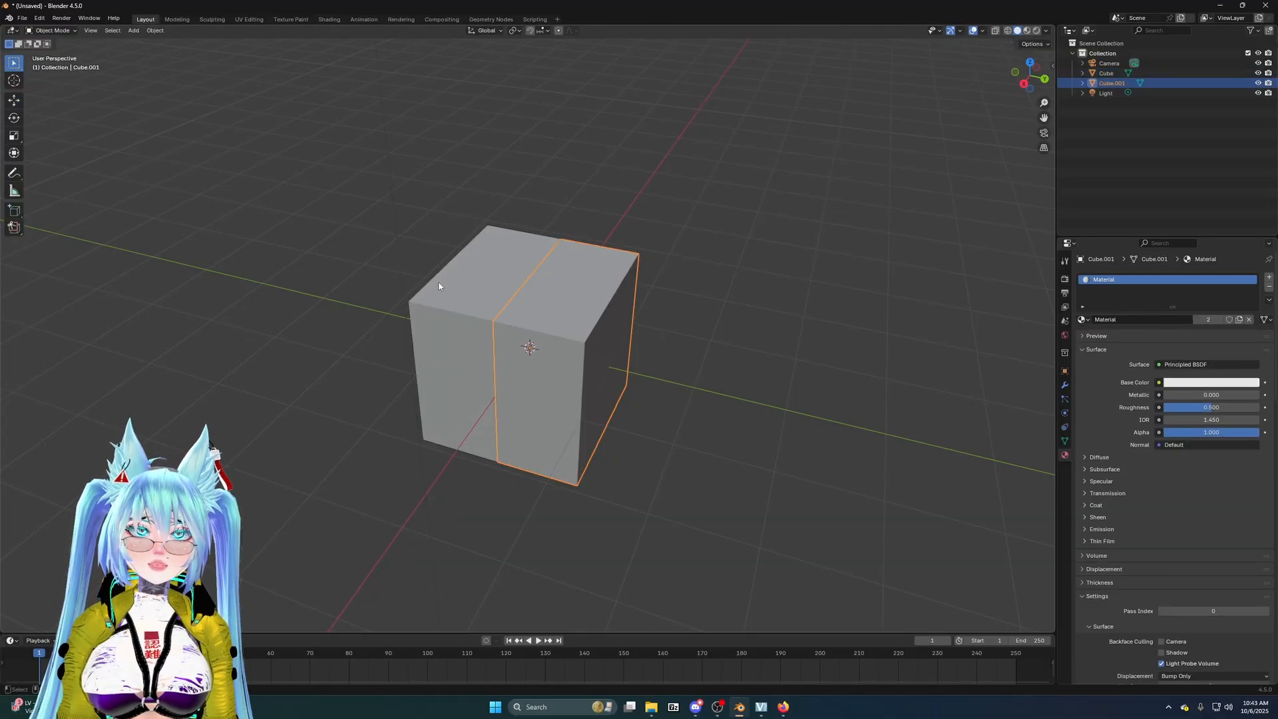
- Try moving the separated half away from the rest of the cube along the Y axis
{"action": "left_click", "coordinate": [14, 100]}
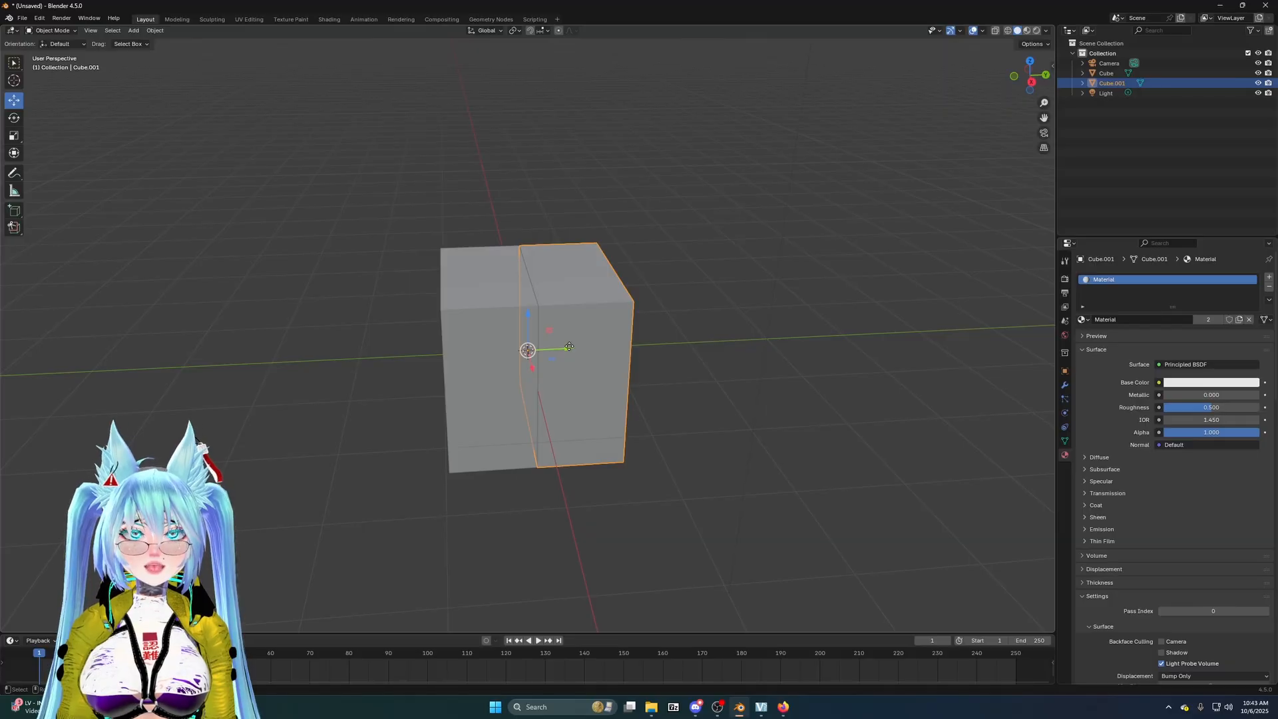
{"action": "left_click_drag", "start_coordinate": [569, 347], "coordinate": [676, 344]}
{"action": "middle_click_drag", "start_coordinate": [676, 345], "coordinate": [592, 223]}
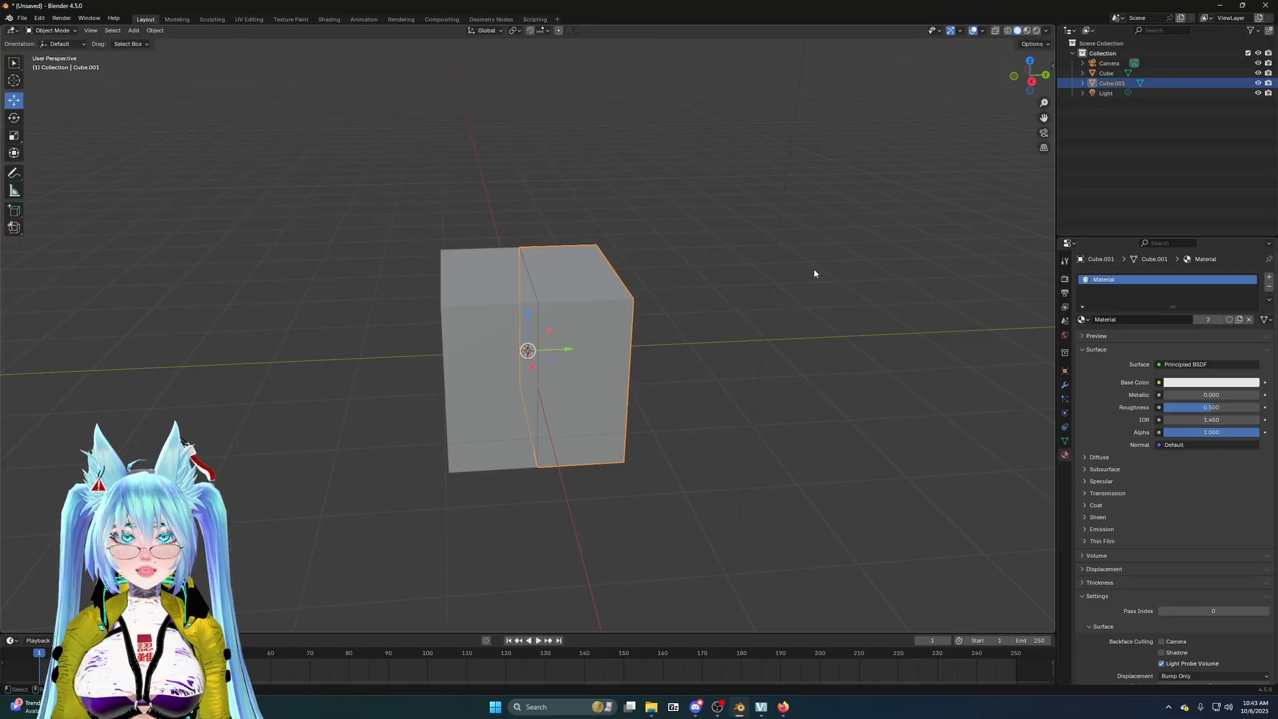
{"action": "middle_click_drag", "start_coordinate": [814, 273], "coordinate": [408, 200]}
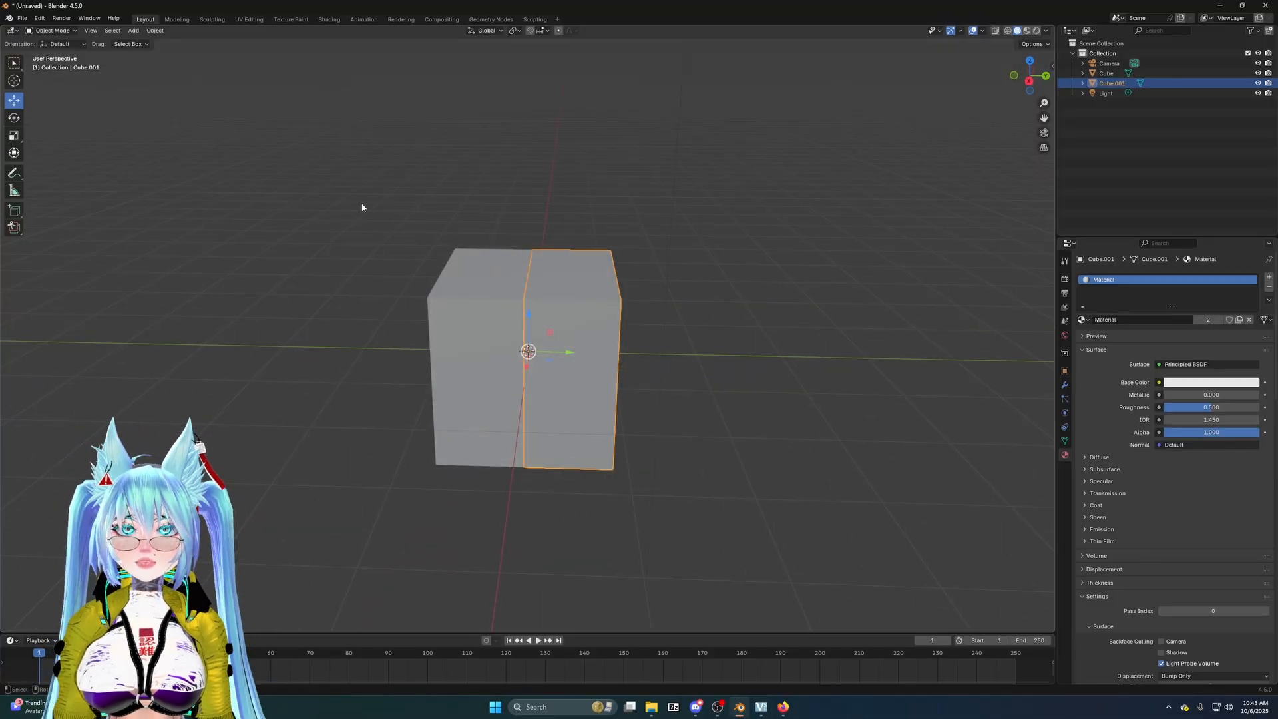
- Select both halves of the cube and join them into one object
{"action": "left_click_drag", "start_coordinate": [341, 205], "coordinate": [739, 473]}
{"action": "mouse_move", "coordinate": [852, 267]}
{"action": "middle_mouse_down"}
{"action": "mouse_move", "coordinate": [660, 280]}
{"action": "mouse_move", "coordinate": [802, 256]}
{"action": "mouse_move", "coordinate": [842, 280]}
{"action": "mouse_move", "coordinate": [836, 268]}
{"action": "middle_mouse_up"}
{"action": "left_click", "coordinate": [1108, 74]}
{"action": "left_click", "coordinate": [1112, 84], "text": "shift"}
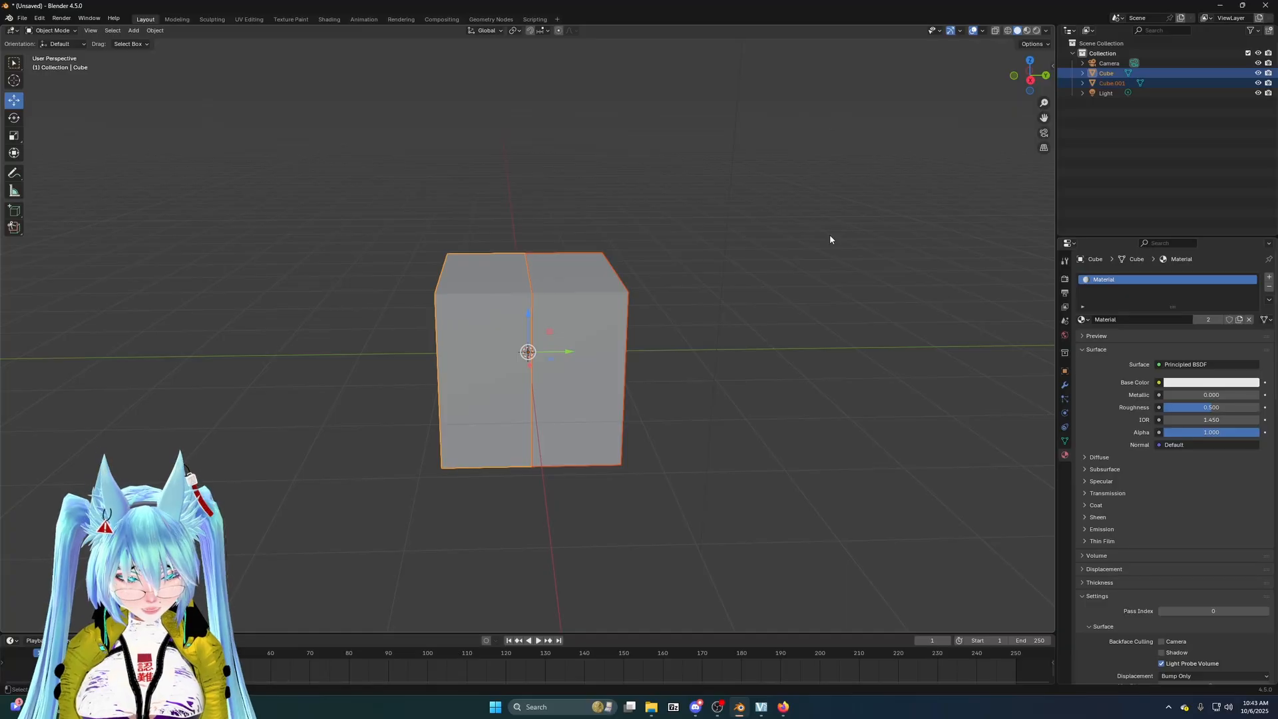
{"action": "key", "text": "ctrl+j"}
{"action": "middle_click_drag", "start_coordinate": [795, 234], "coordinate": [660, 207]}
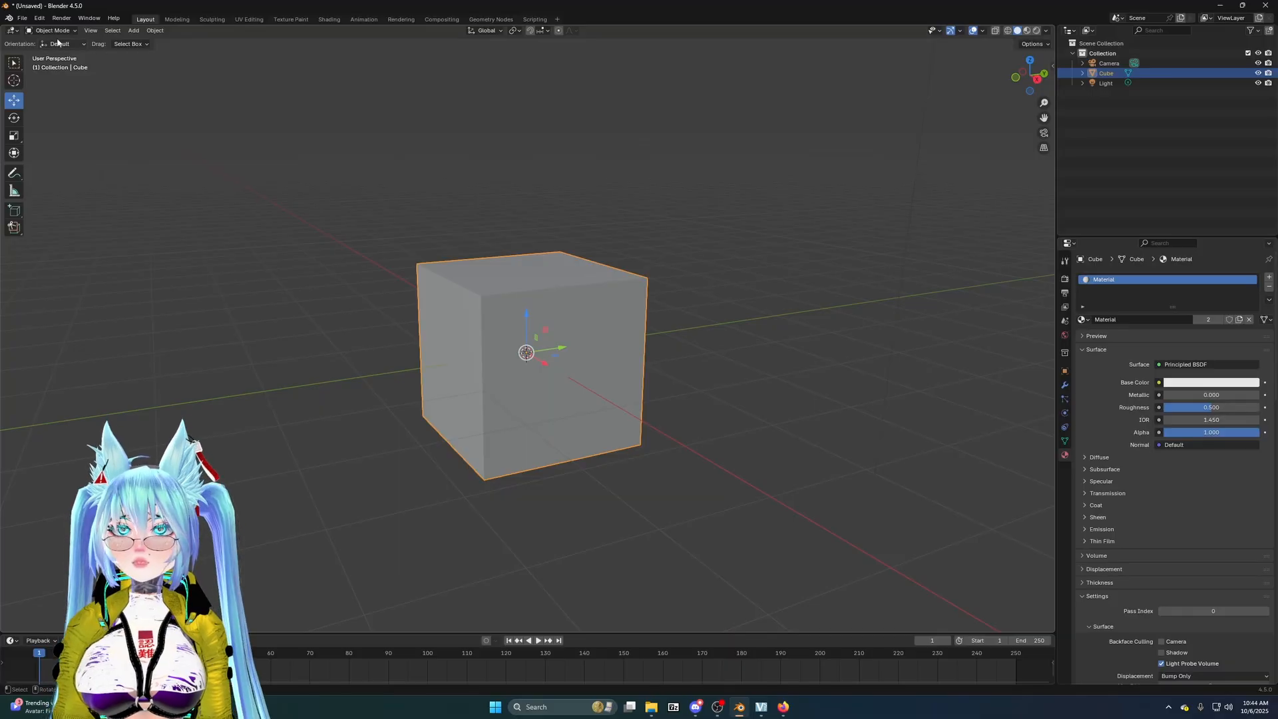
- Enter Edit Mode on the joined cube and examine its face grid up close and from several sides
{"action": "key", "text": "Tab"}
{"action": "middle_click_drag", "start_coordinate": [636, 239], "coordinate": [429, 245]}
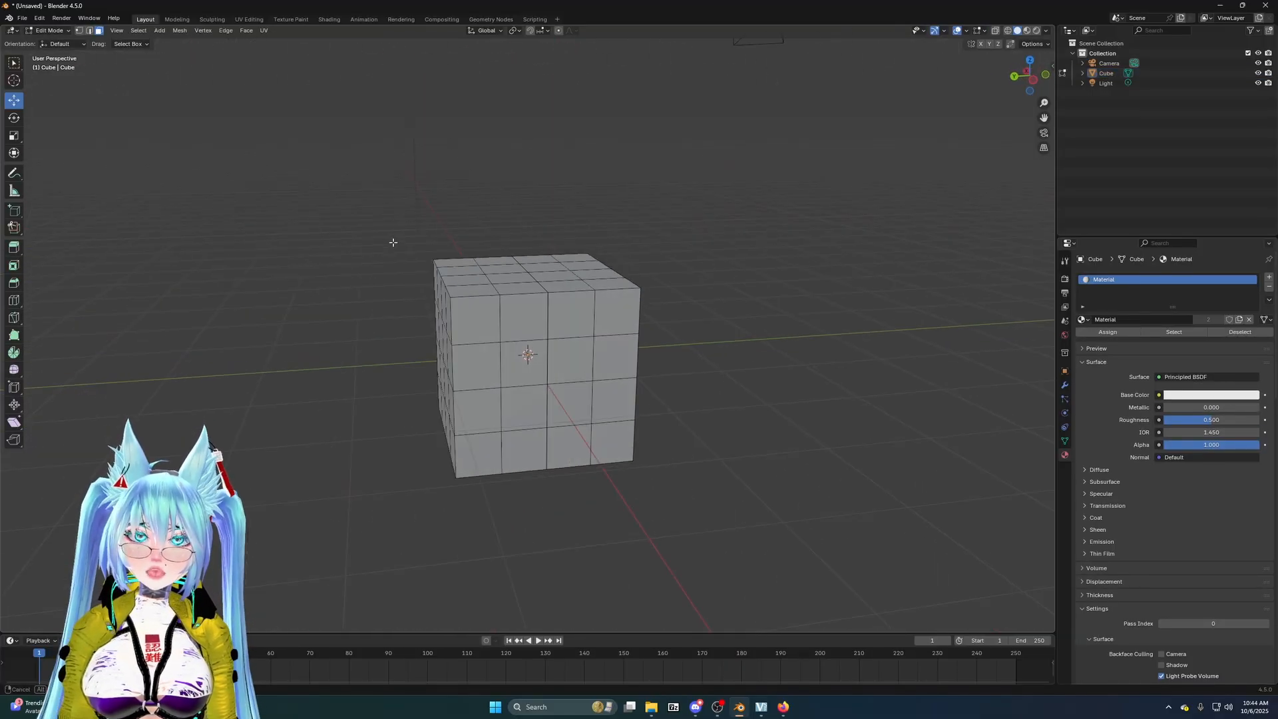
{"action": "scroll", "coordinate": [589, 334], "scroll_direction": "up", "scroll_amount": 6}
{"action": "scroll", "coordinate": [590, 334], "scroll_direction": "down", "scroll_amount": 5}
{"action": "middle_click_drag", "start_coordinate": [588, 328], "coordinate": [539, 253]}
{"action": "scroll", "coordinate": [539, 253], "scroll_direction": "down", "scroll_amount": 3}
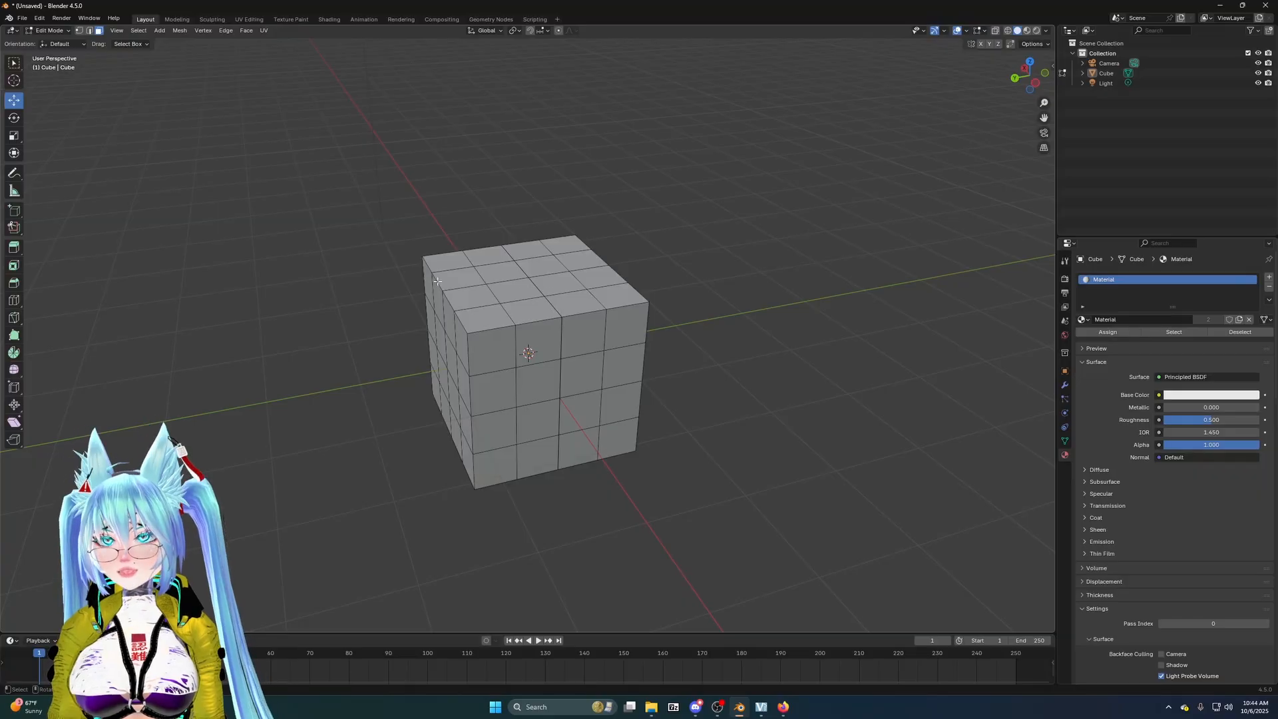
{"action": "middle_click_drag", "start_coordinate": [554, 307], "coordinate": [715, 387]}
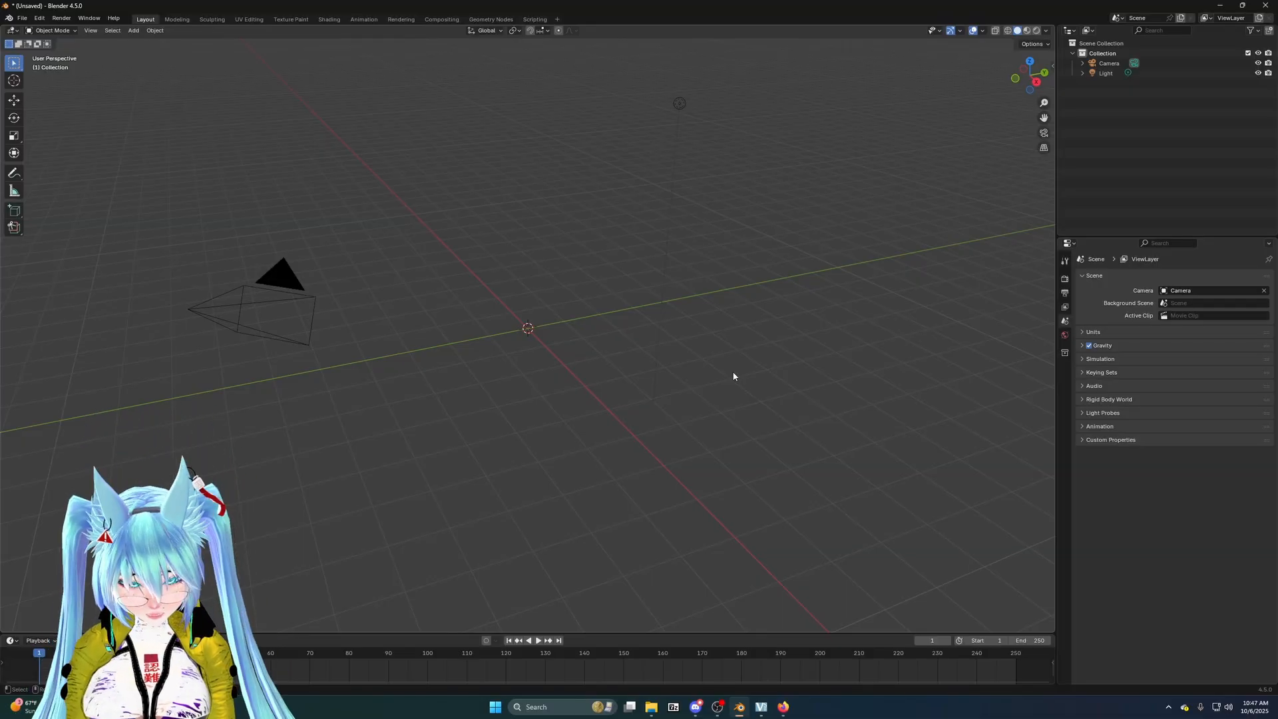
- Display the CATS plugin's tools in the viewport sidebar and expand the Custom Model Creation section
{"action": "key", "text": "n"}
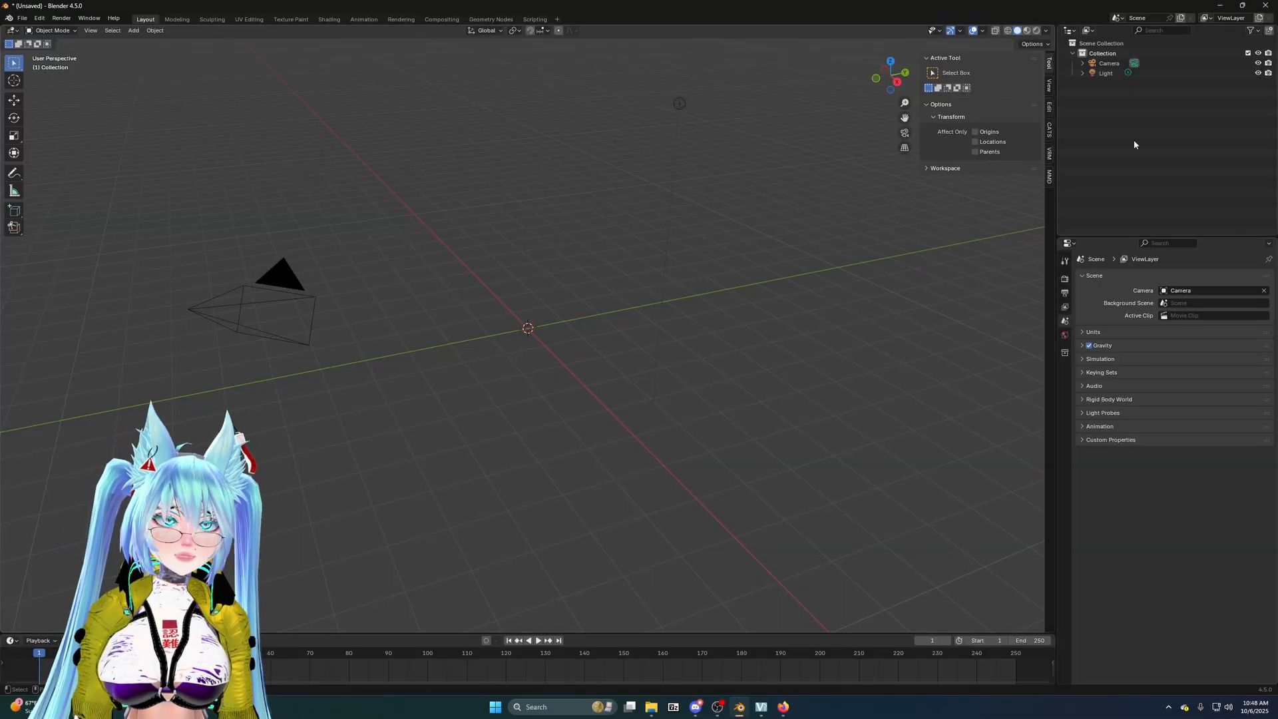
{"action": "left_click", "coordinate": [1049, 130]}
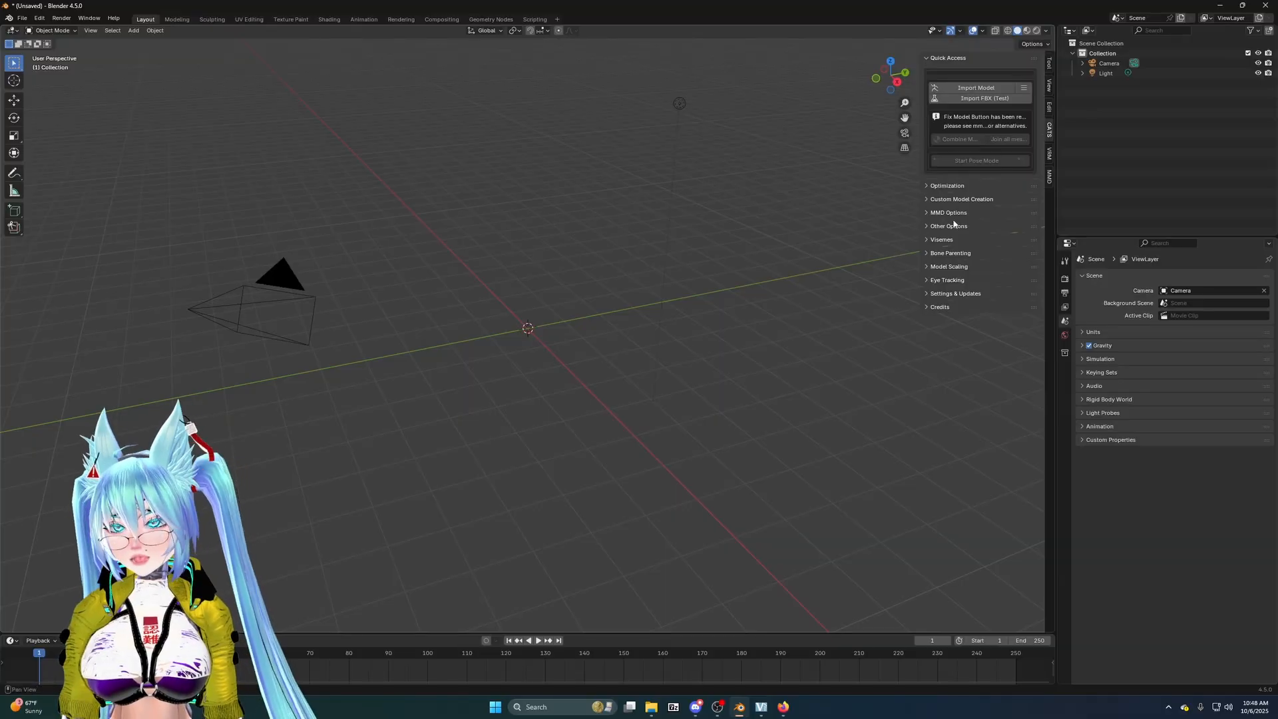
{"action": "left_click", "coordinate": [929, 200]}
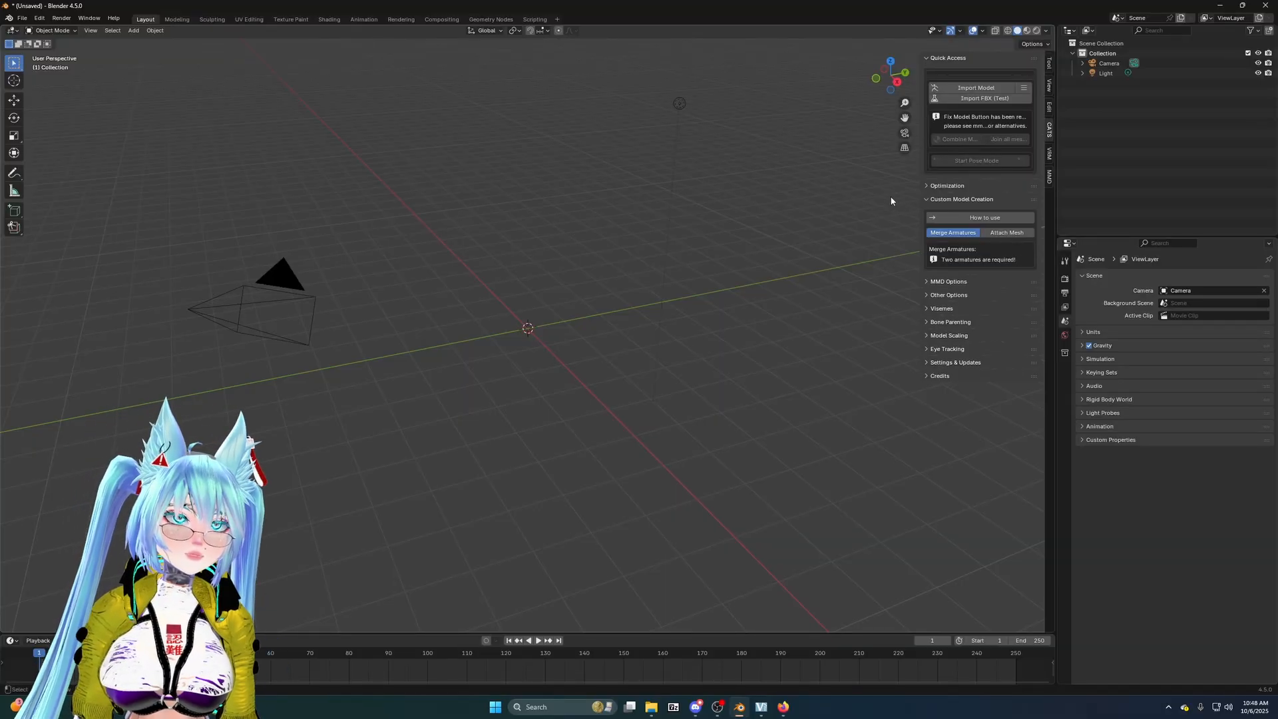
- Look through the CATS Optimization and MMD Options sections, collapse them, and expand Other Options
{"action": "left_click", "coordinate": [931, 187]}
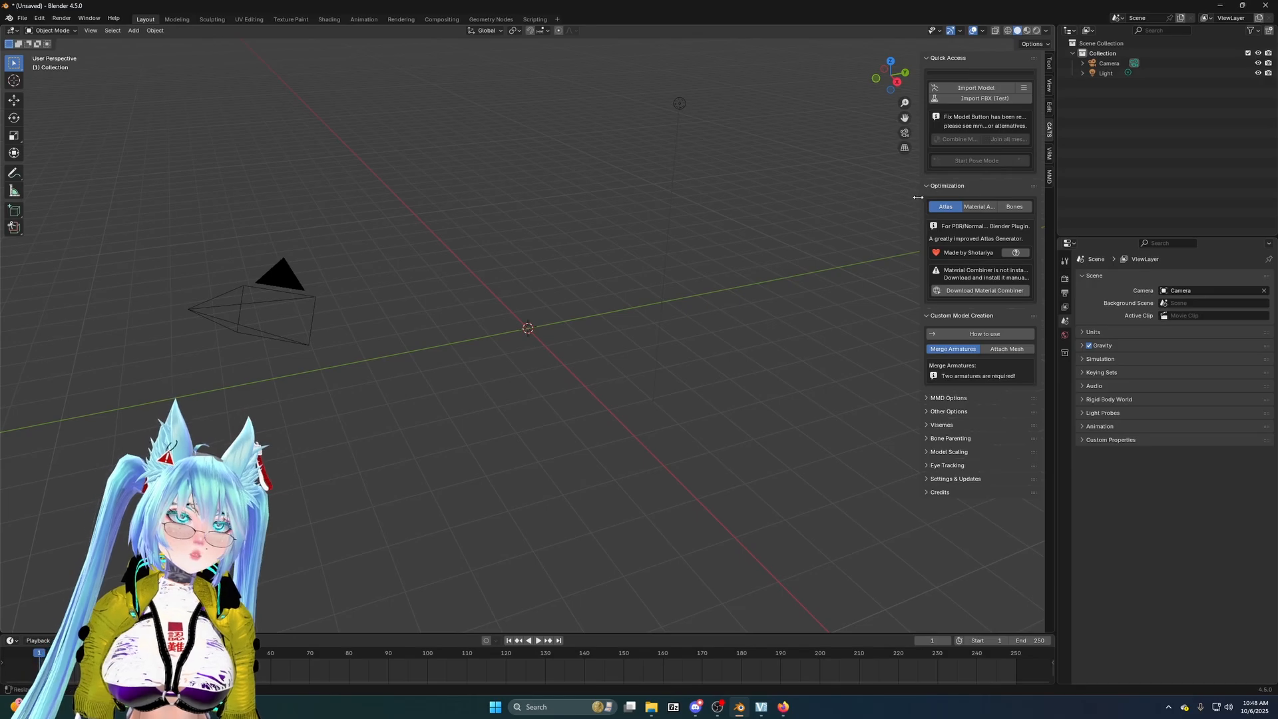
{"action": "left_click", "coordinate": [927, 187]}
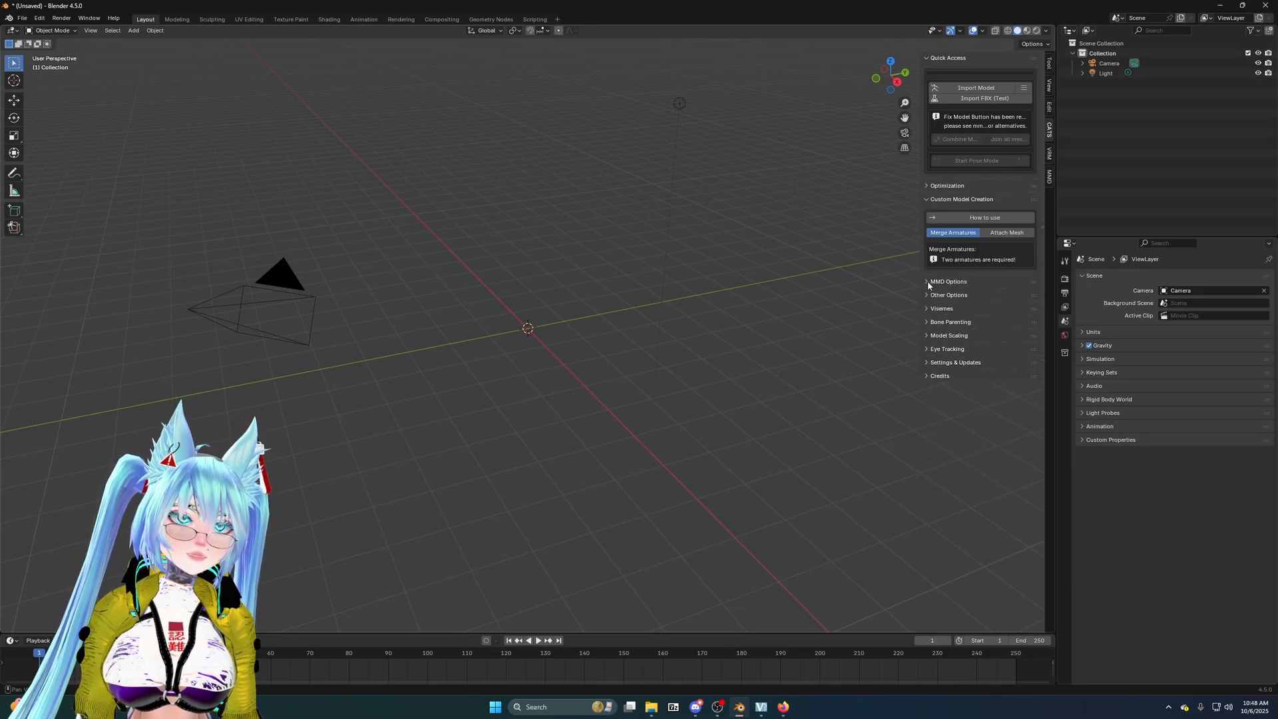
{"action": "left_click", "coordinate": [929, 283]}
{"action": "left_click", "coordinate": [927, 282]}
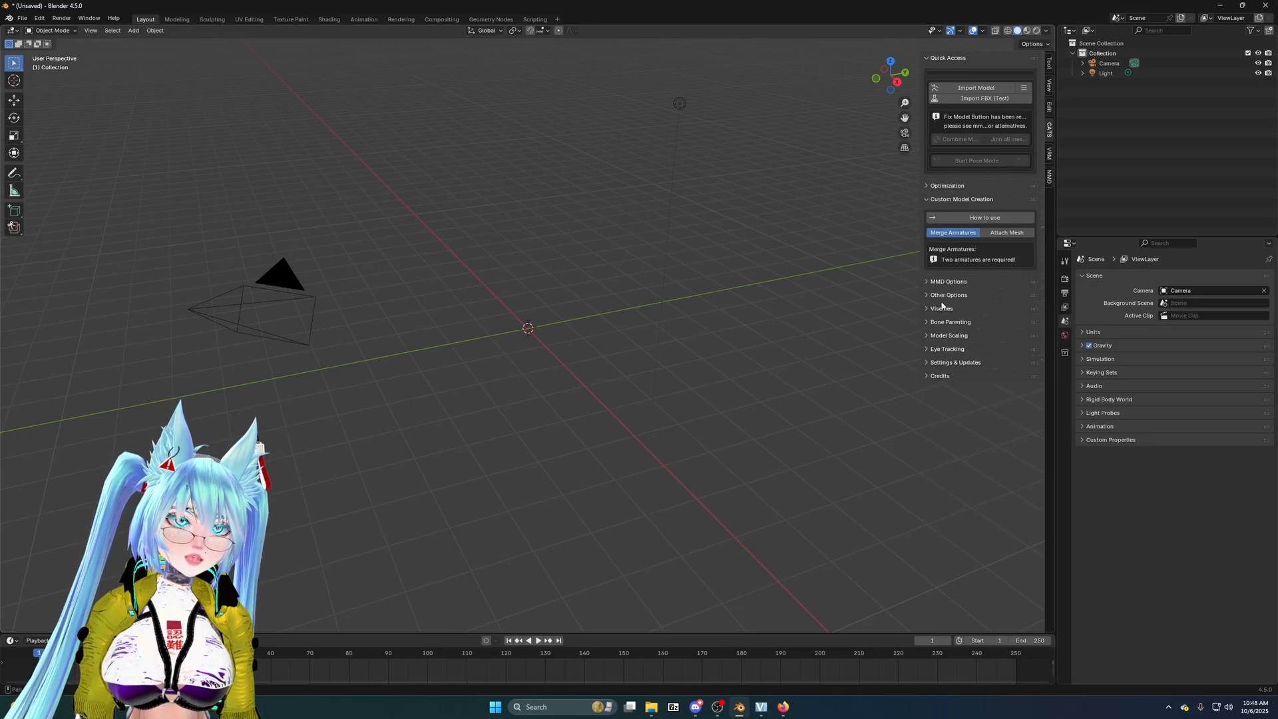
{"action": "left_click", "coordinate": [933, 295]}
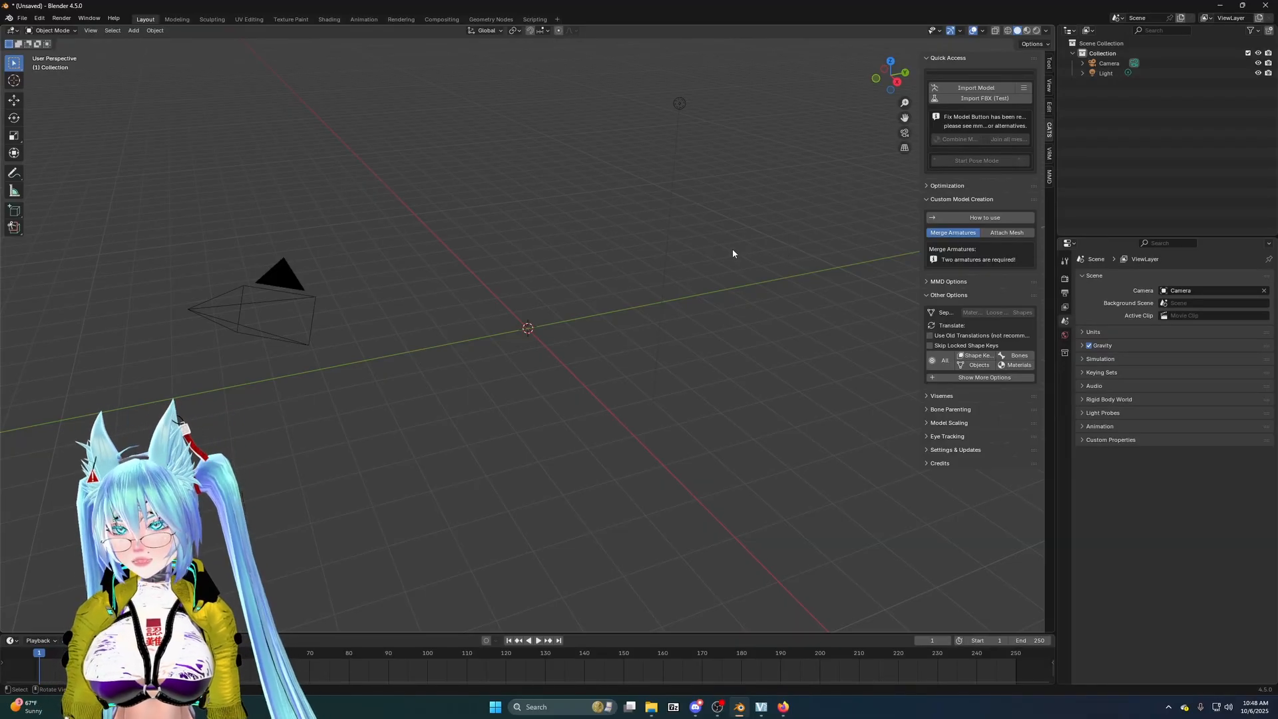
- Collapse the Custom Model Creation section of the CATS tools and keep Other Options expanded
{"action": "left_click", "coordinate": [931, 199]}
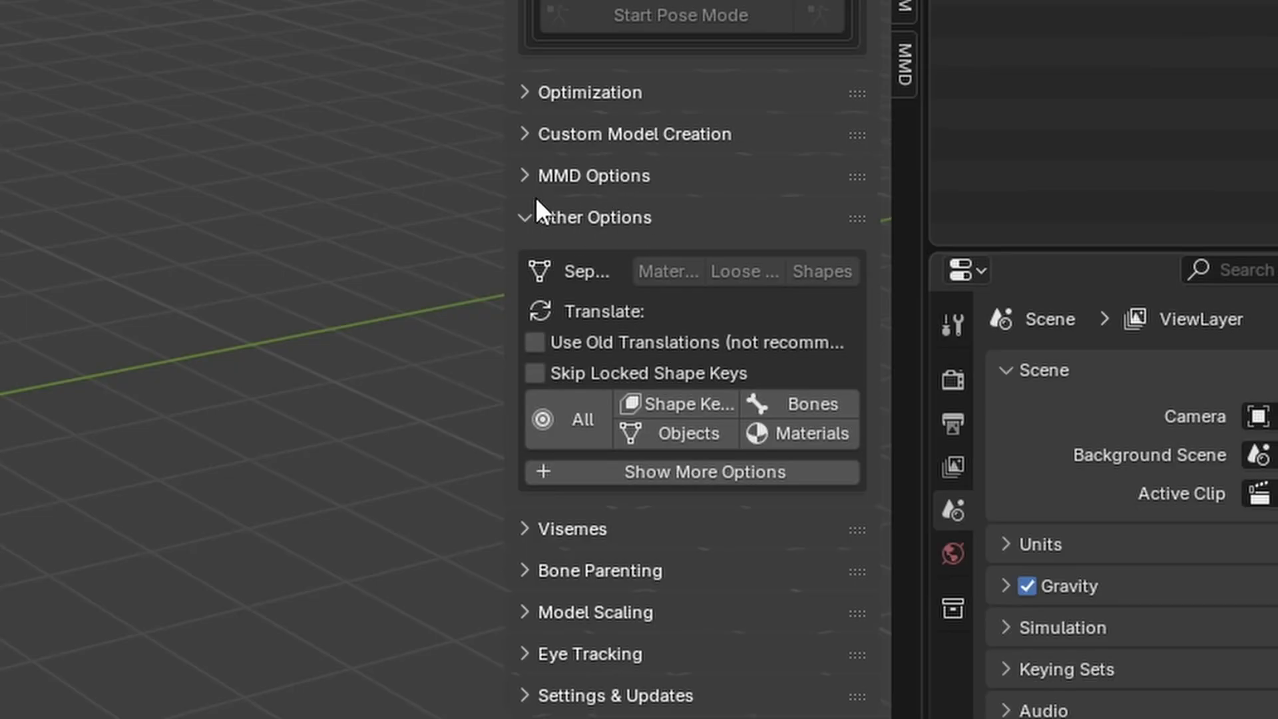
{"action": "left_click", "coordinate": [537, 212]}
{"action": "left_click", "coordinate": [524, 215]}
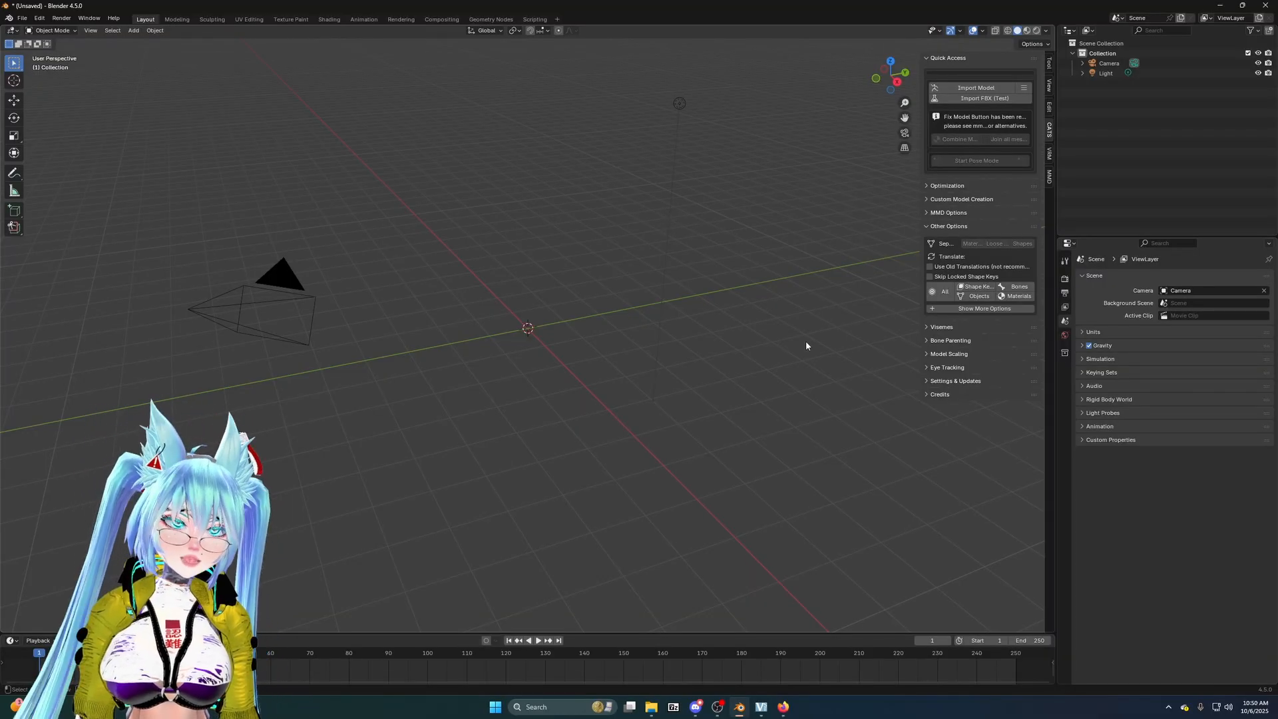
- Switch to the browser and look through the VRM format add-on page on Blender Extensions
{"action": "left_click", "coordinate": [784, 710]}
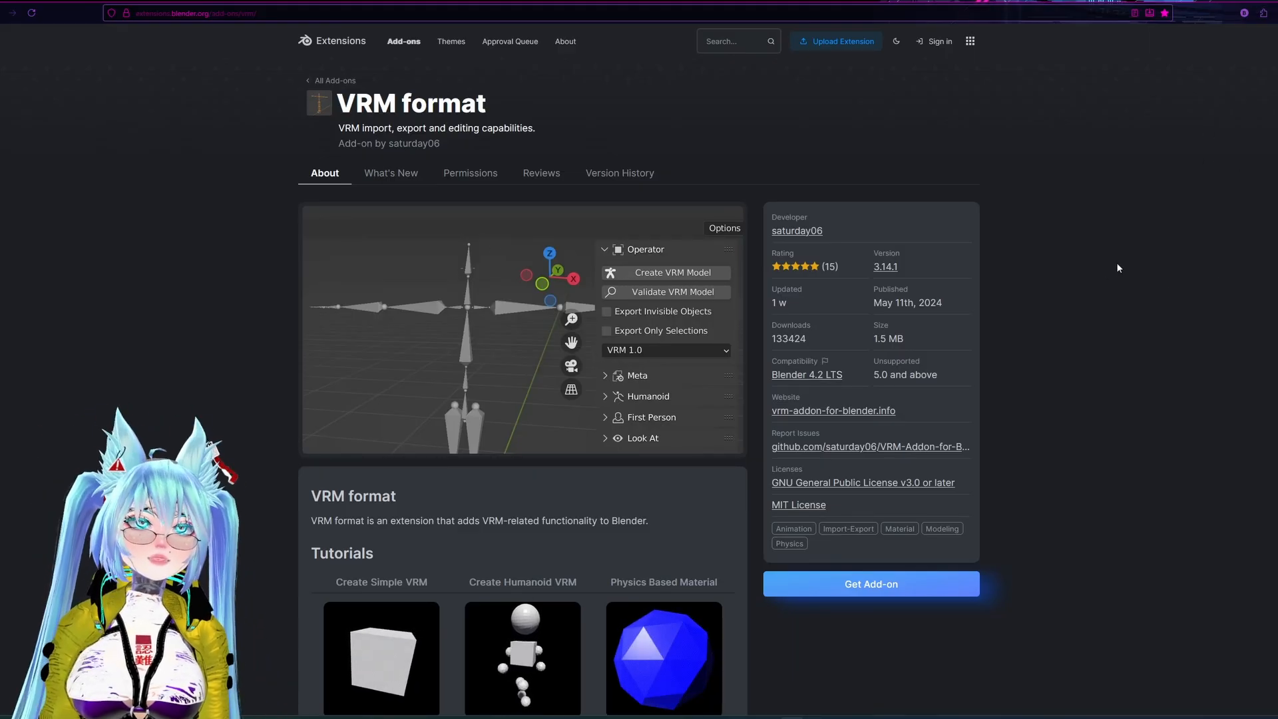
{"action": "scroll", "coordinate": [1076, 415], "scroll_direction": "down", "scroll_amount": 3}
{"action": "scroll", "coordinate": [1088, 413], "scroll_direction": "up", "scroll_amount": 3}
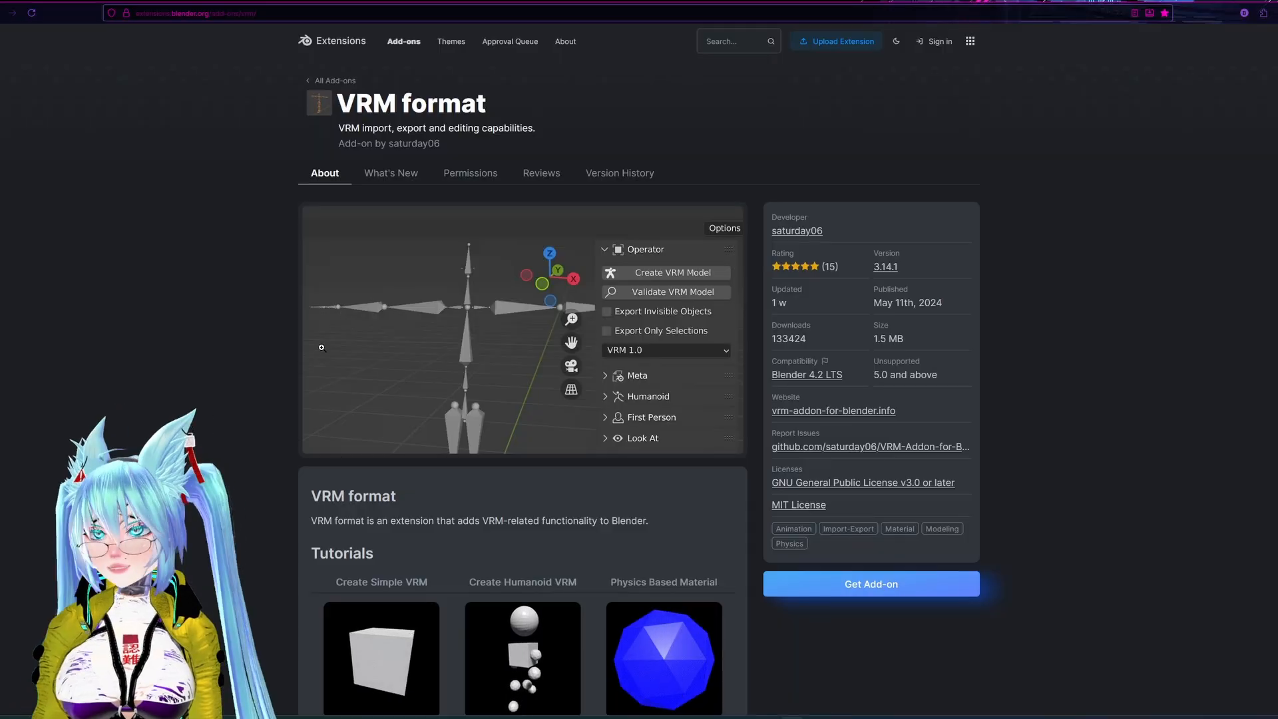
{"action": "scroll", "coordinate": [757, 439], "scroll_direction": "down", "scroll_amount": 6}
{"action": "scroll", "coordinate": [1080, 322], "scroll_direction": "up", "scroll_amount": 4}
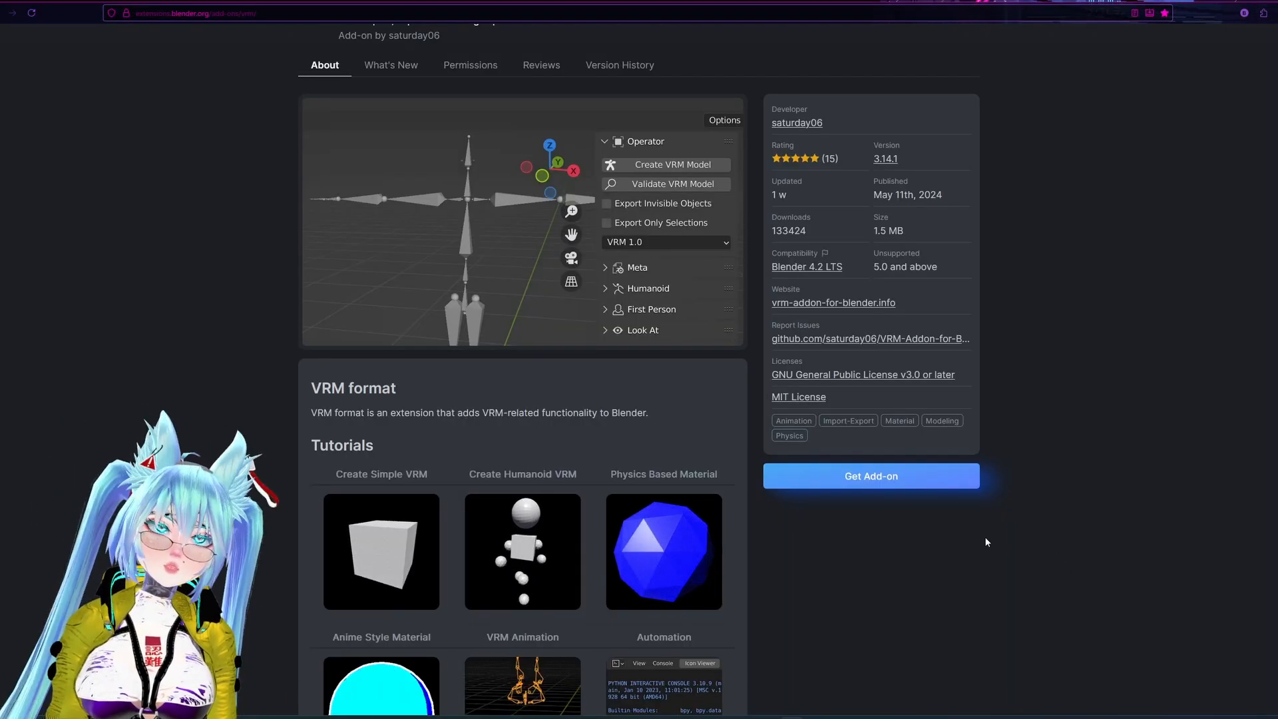
- Get the VRM format add-on from its page and drop it into Blender for installation
{"action": "left_click", "coordinate": [892, 492]}
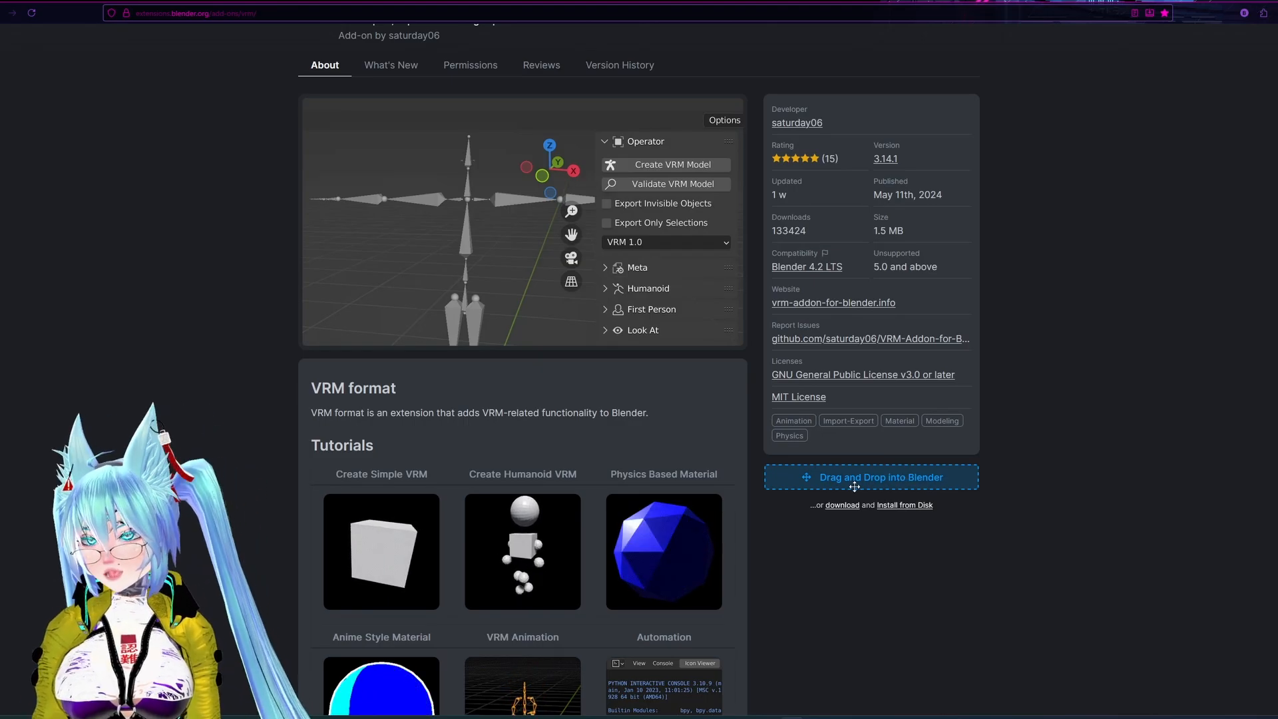
{"action": "left_click_drag", "start_coordinate": [946, 486], "coordinate": [695, 234]}
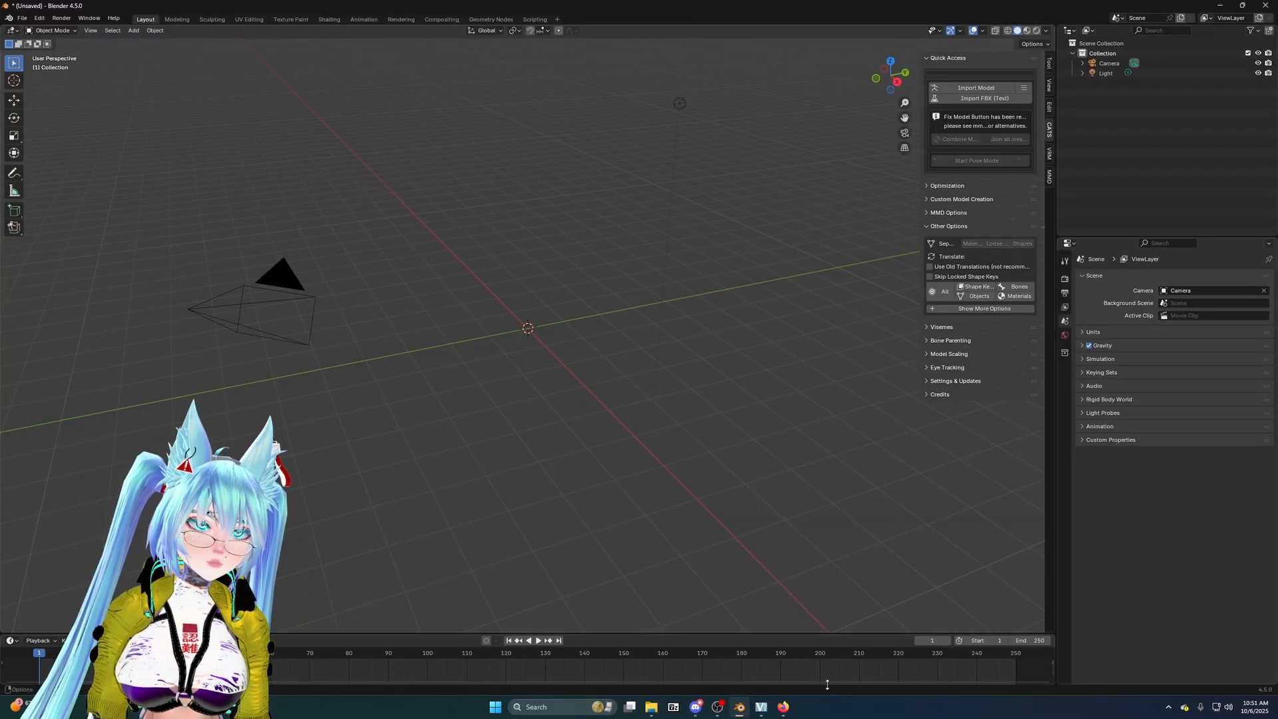
{"action": "left_click", "coordinate": [784, 706]}
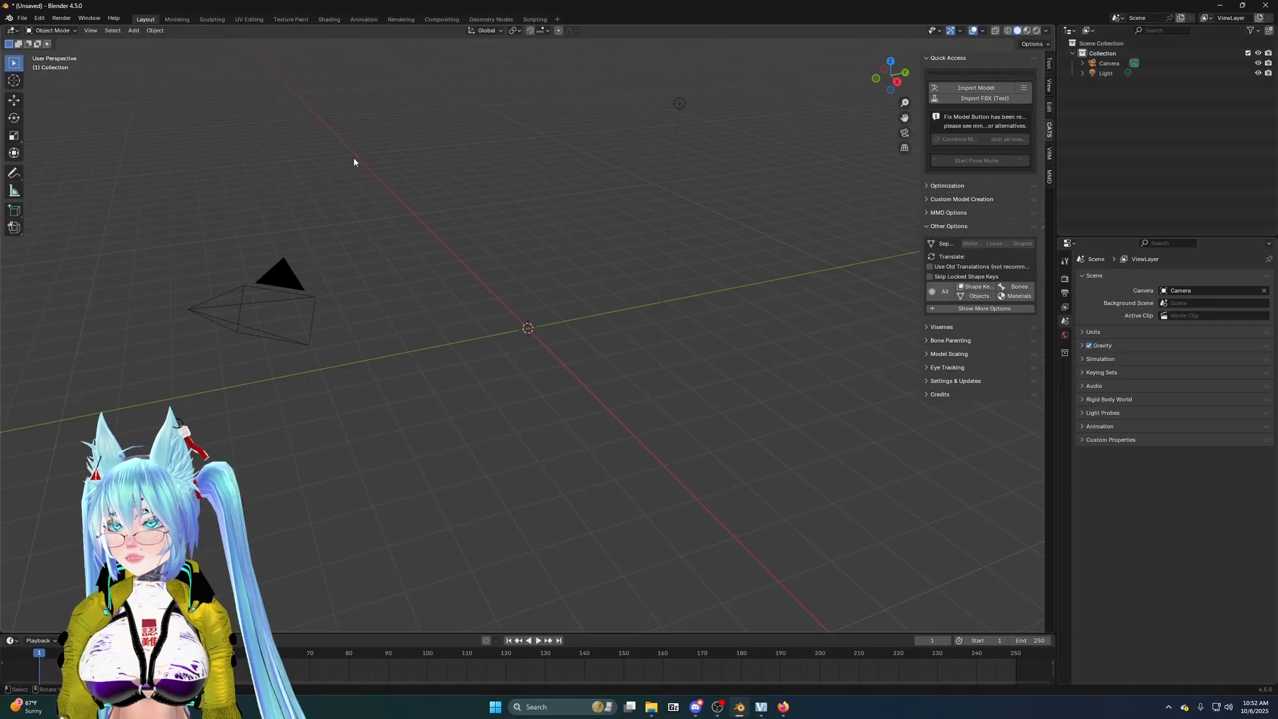
- Open Blender's add-on preferences and search the enabled add-ons for "vr"
{"action": "left_click", "coordinate": [40, 19]}
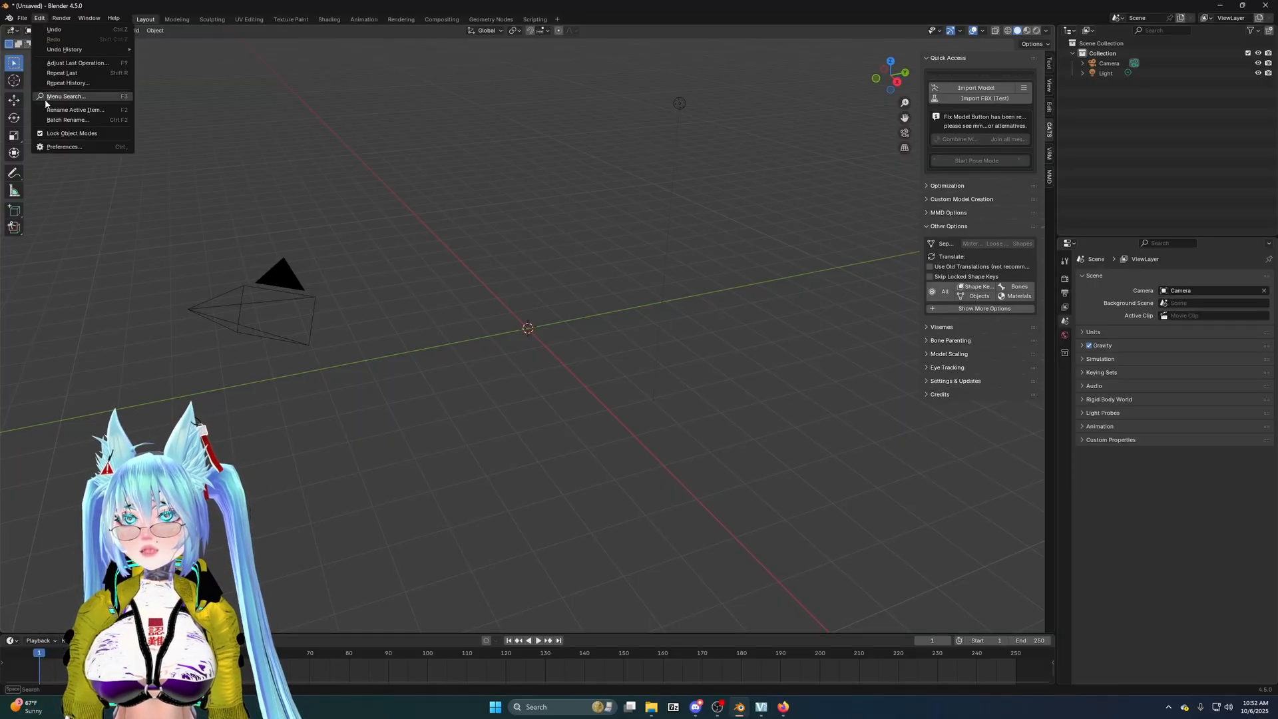
{"action": "left_click", "coordinate": [86, 147]}
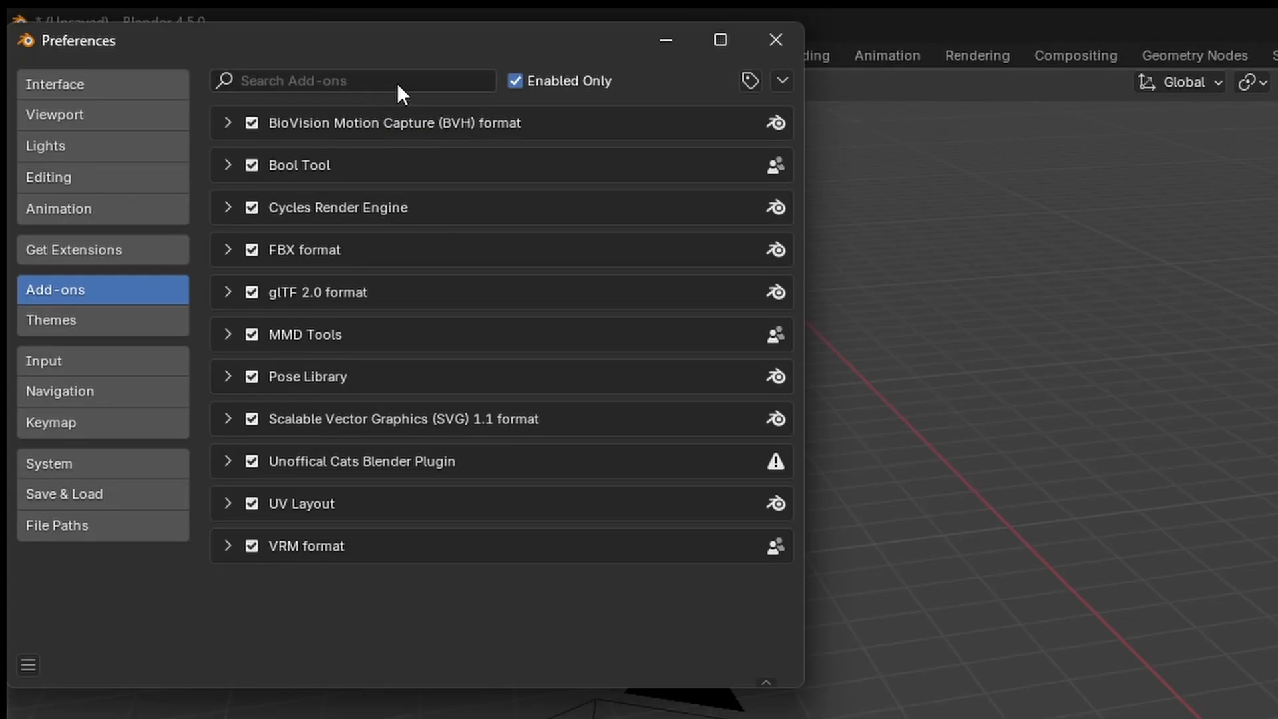
{"action": "left_click", "coordinate": [160, 31]}
{"action": "type", "text": "vr"}
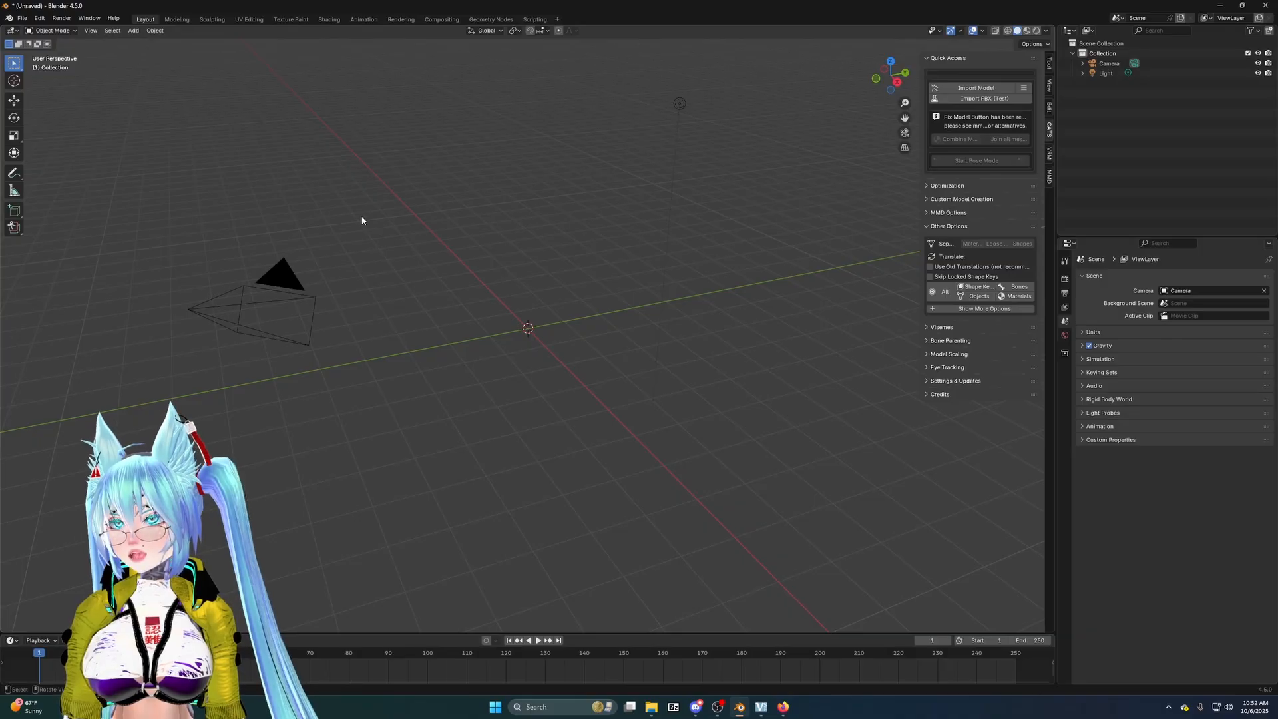
- Import the VRM model Avatar Sample.vrm from the H:\Sample\ folder into the scene
{"action": "left_click", "coordinate": [971, 91]}
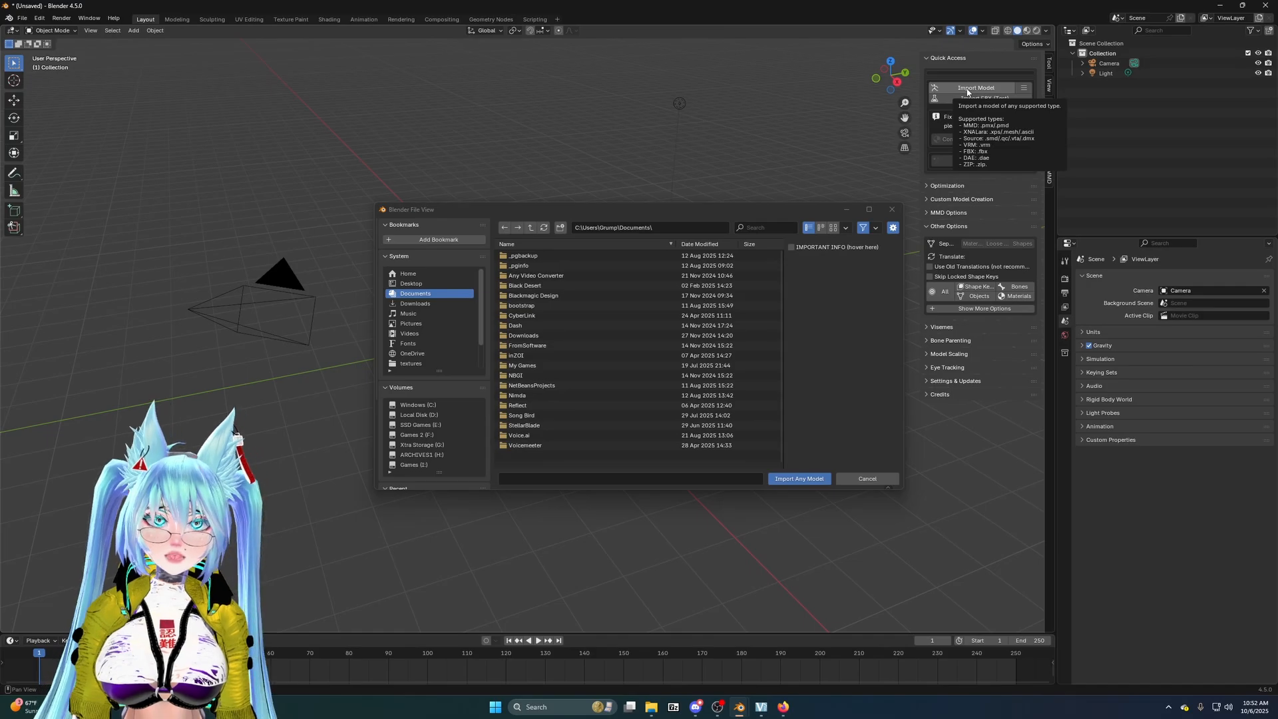
{"action": "key", "text": "Escape"}
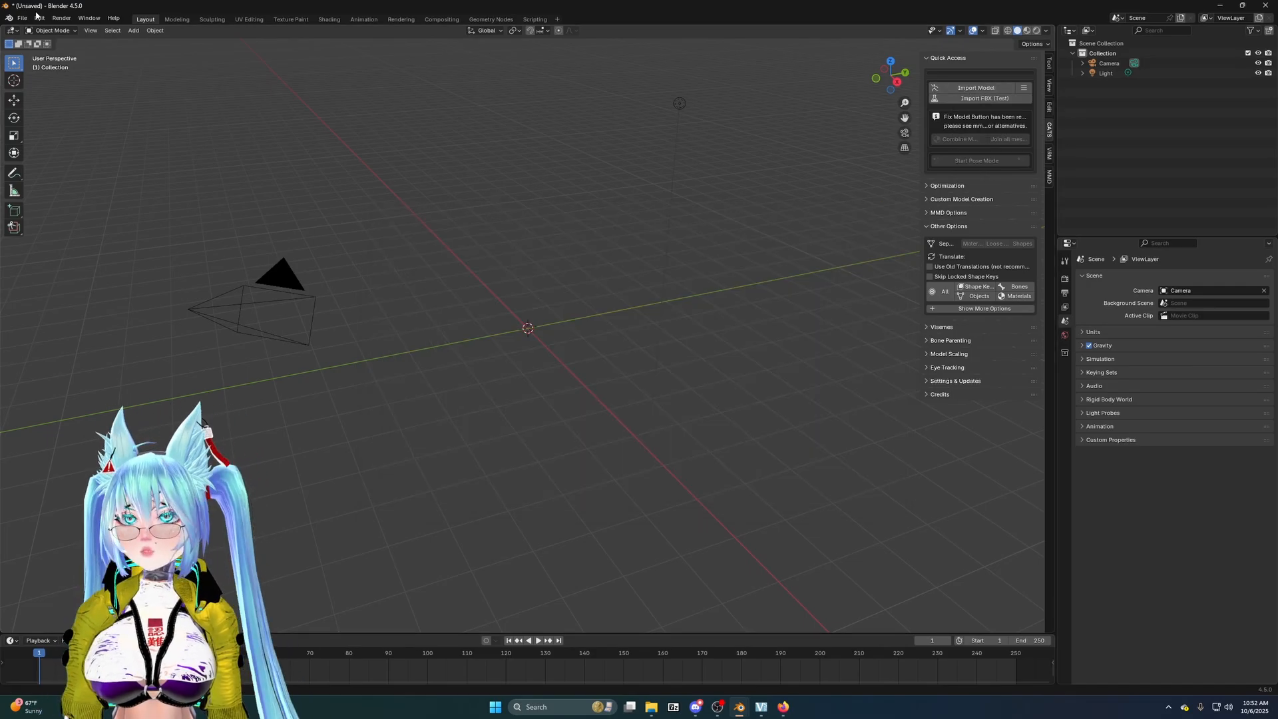
{"action": "left_click", "coordinate": [21, 18]}
{"action": "mouse_move", "coordinate": [226, 436]}
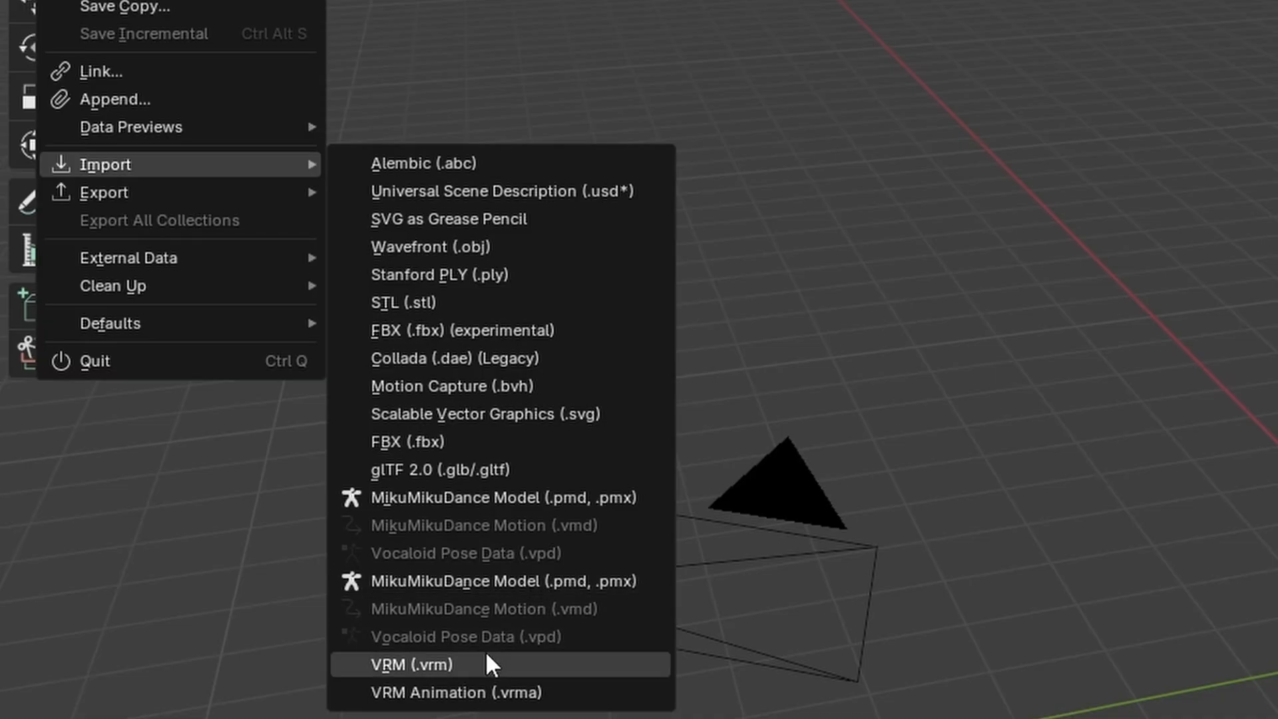
{"action": "left_click", "coordinate": [415, 663]}
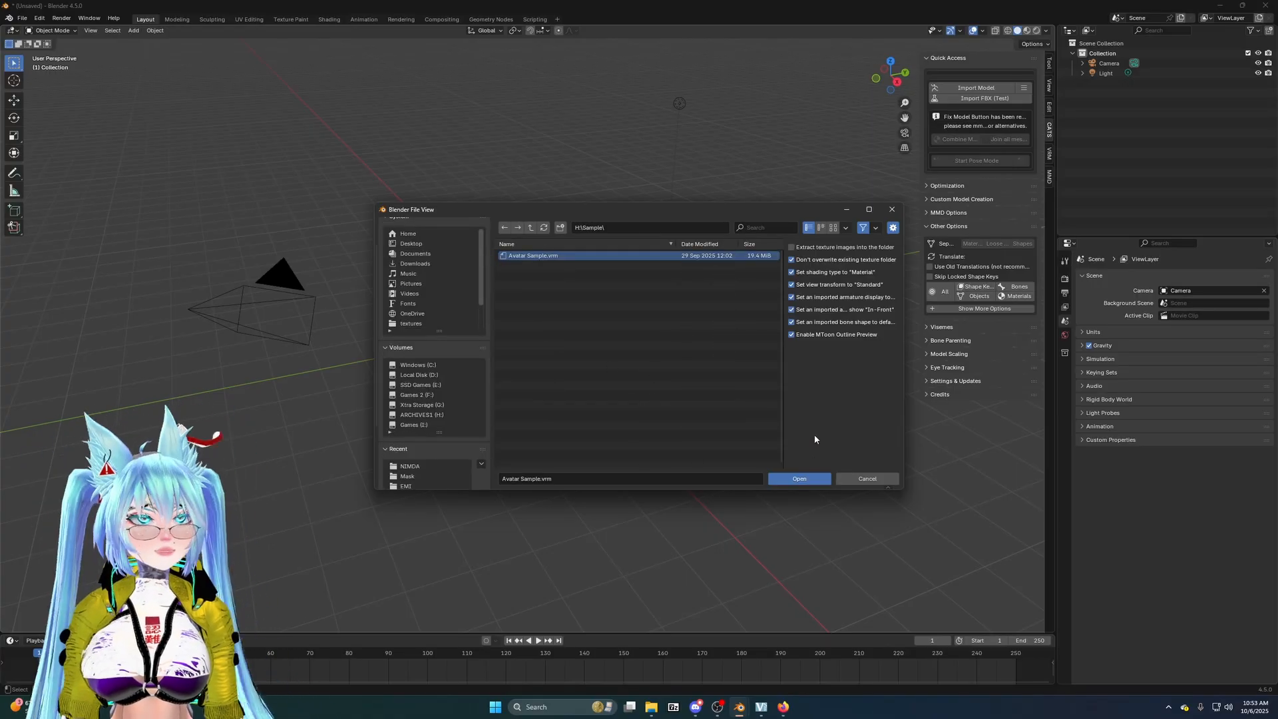
{"action": "left_click", "coordinate": [799, 478]}
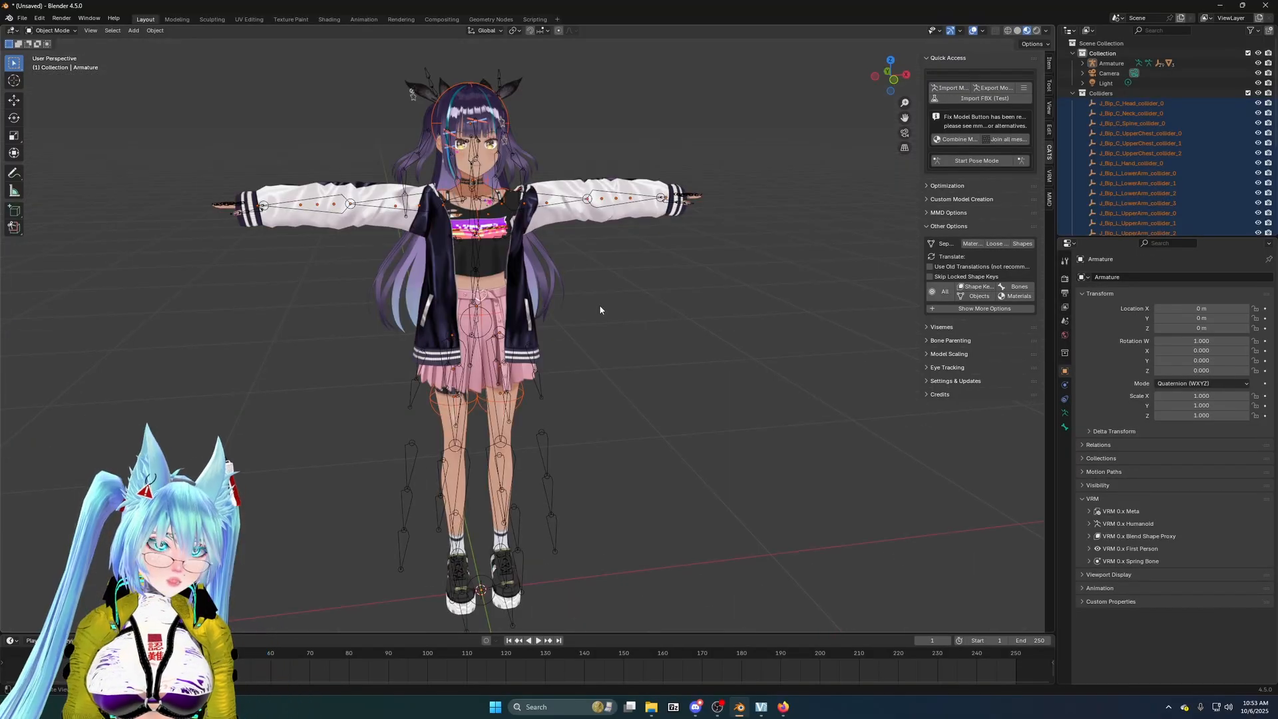
- Examine the imported avatar and collapse the Colliders collection in the outliner
{"action": "middle_click_drag", "start_coordinate": [600, 310], "coordinate": [608, 317]}
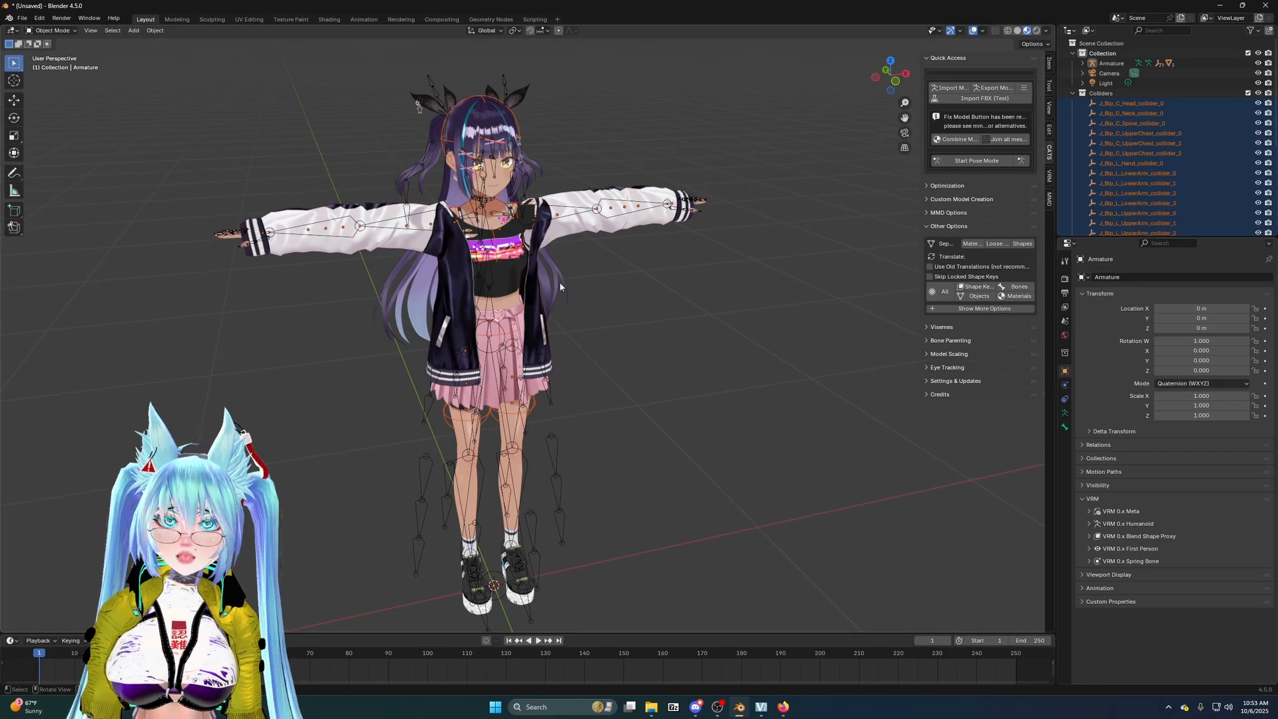
{"action": "middle_click_drag", "start_coordinate": [560, 286], "coordinate": [690, 314]}
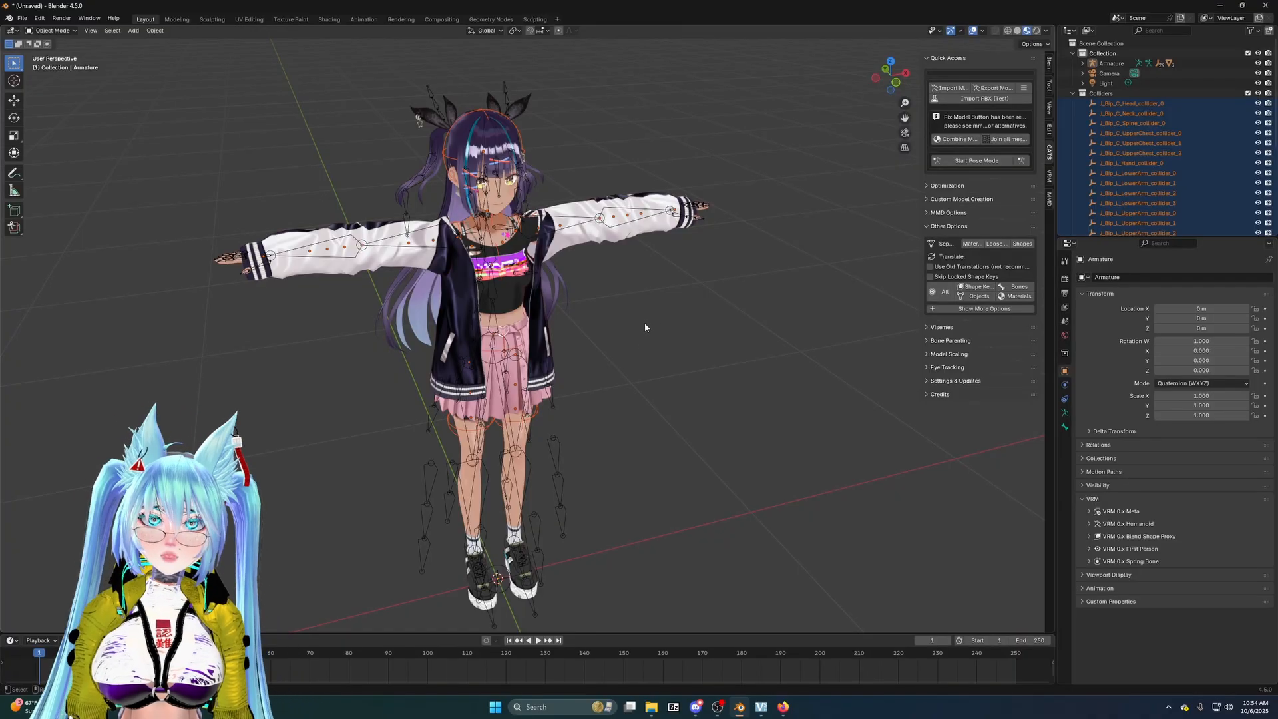
{"action": "mouse_move", "coordinate": [644, 322]}
{"action": "middle_mouse_down"}
{"action": "mouse_move", "coordinate": [629, 320]}
{"action": "mouse_move", "coordinate": [635, 303]}
{"action": "mouse_move", "coordinate": [679, 293]}
{"action": "mouse_move", "coordinate": [638, 314]}
{"action": "mouse_move", "coordinate": [621, 307]}
{"action": "mouse_move", "coordinate": [665, 313]}
{"action": "mouse_move", "coordinate": [644, 323]}
{"action": "middle_mouse_up"}
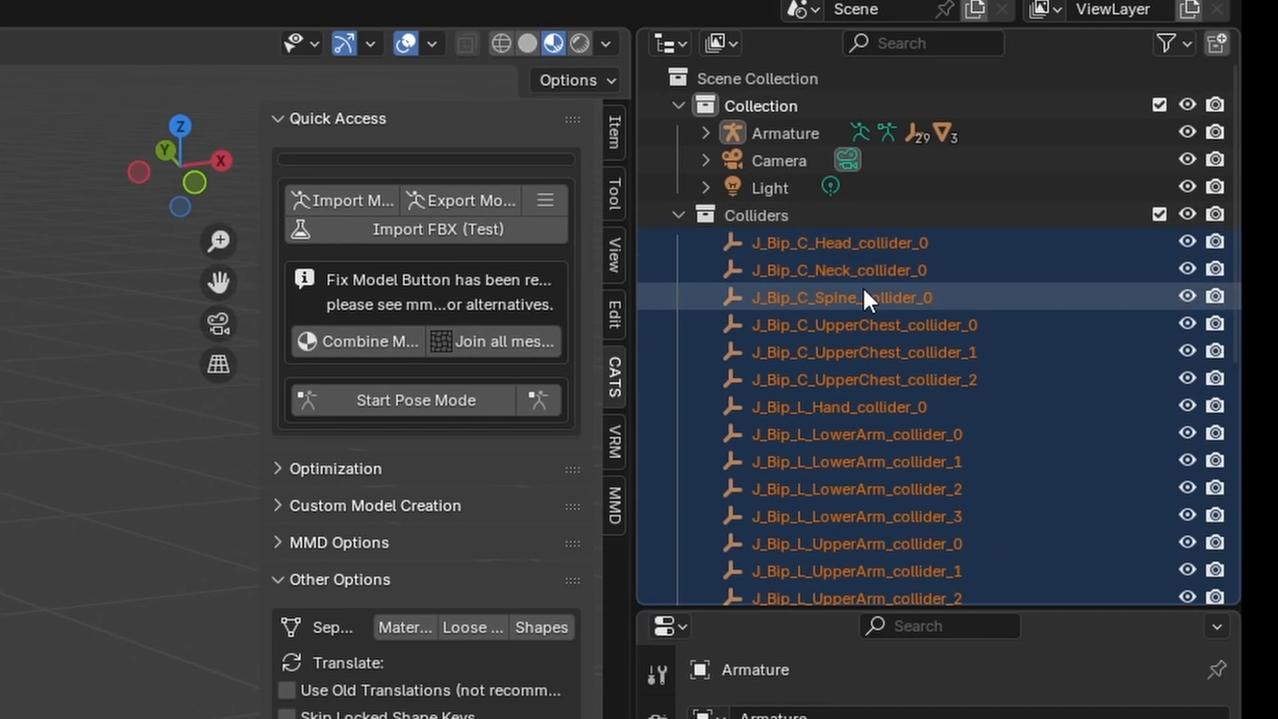
{"action": "left_click", "coordinate": [677, 216]}
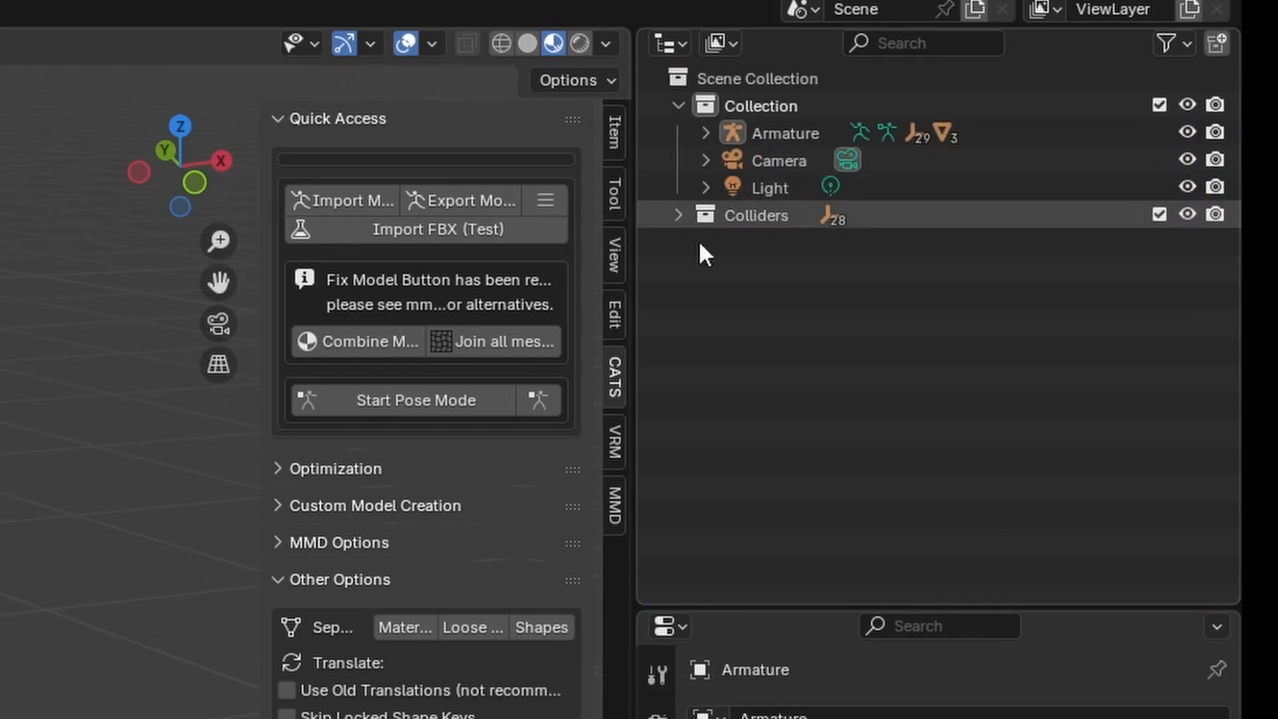
{"action": "mouse_move", "coordinate": [40, 373]}
{"action": "middle_mouse_down"}
{"action": "mouse_move", "coordinate": [80, 369]}
{"action": "mouse_move", "coordinate": [43, 373]}
{"action": "middle_mouse_up"}
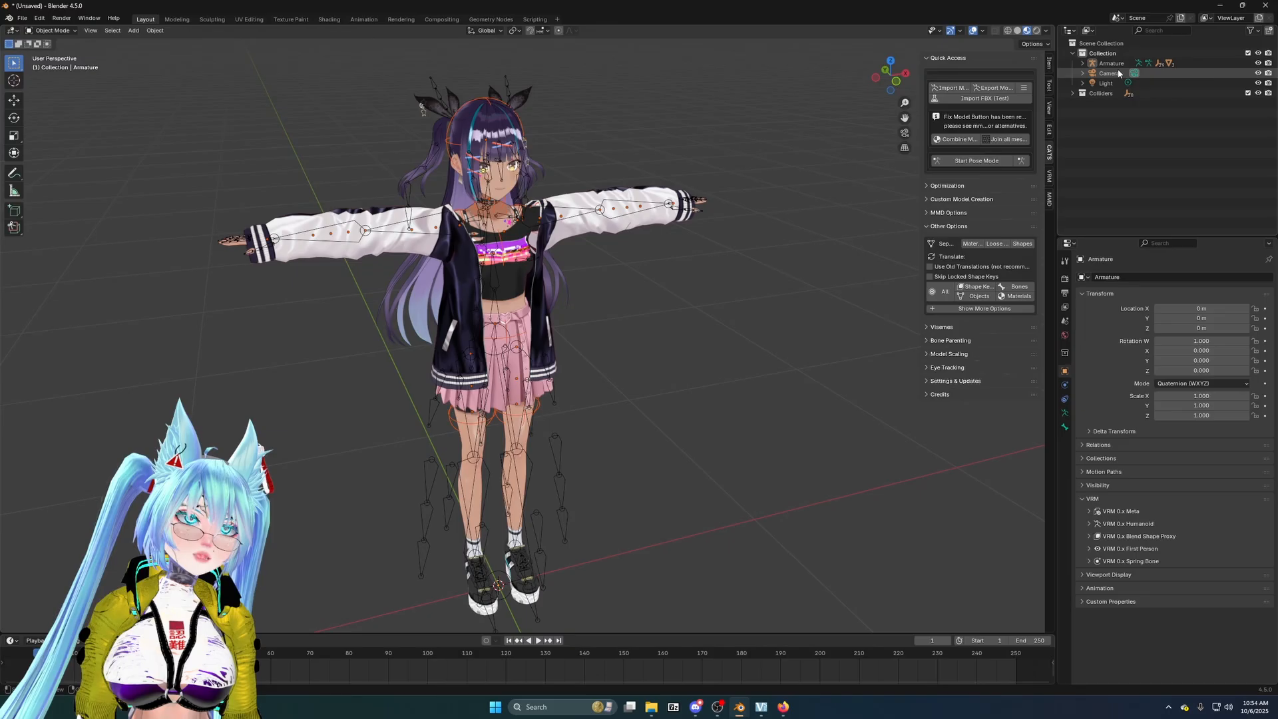
- Select the Light in the outliner and delete it together with its hierarchy
{"action": "left_click", "coordinate": [1110, 64]}
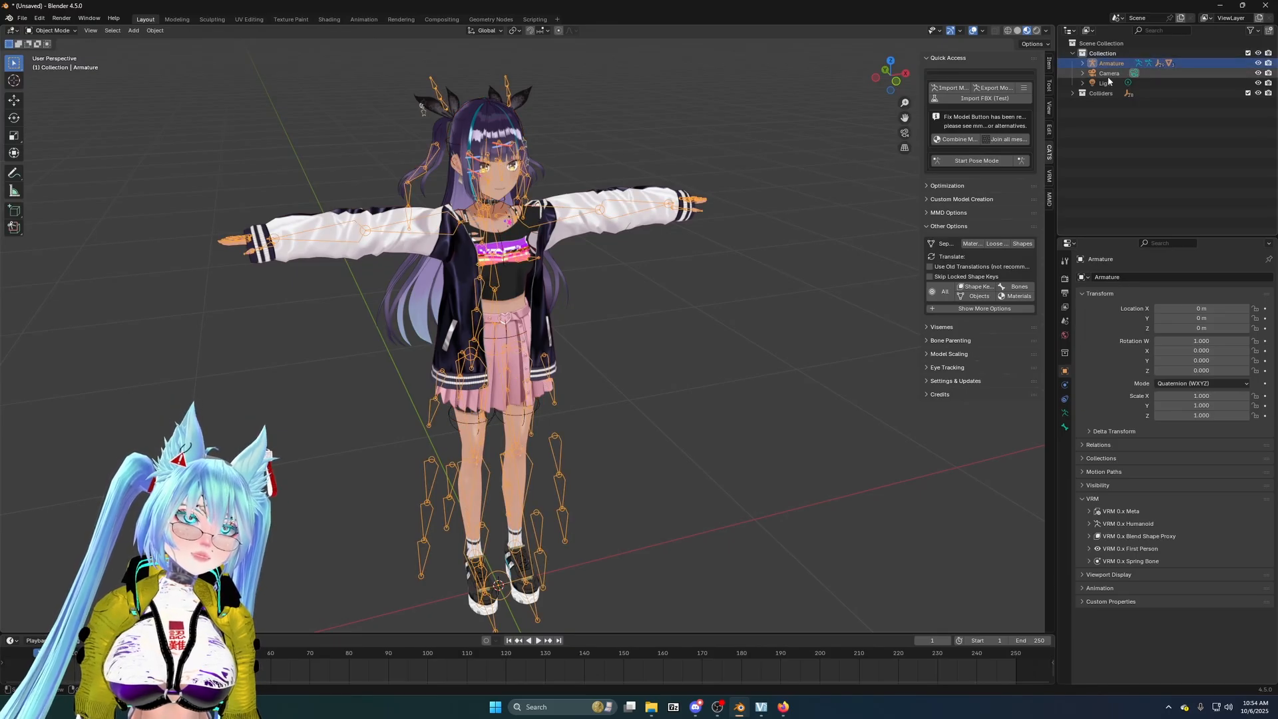
{"action": "left_click", "coordinate": [1108, 74]}
{"action": "left_click", "coordinate": [1107, 83]}
{"action": "left_click", "coordinate": [1103, 65]}
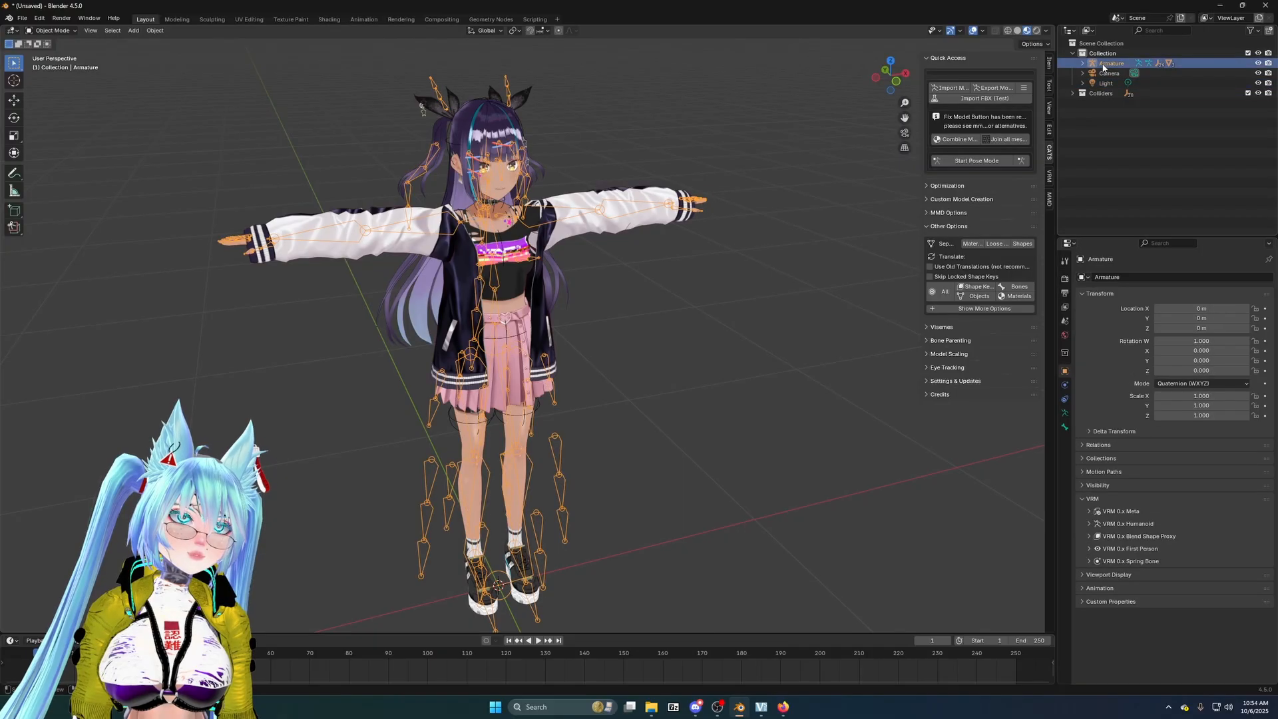
{"action": "left_click", "coordinate": [1105, 83]}
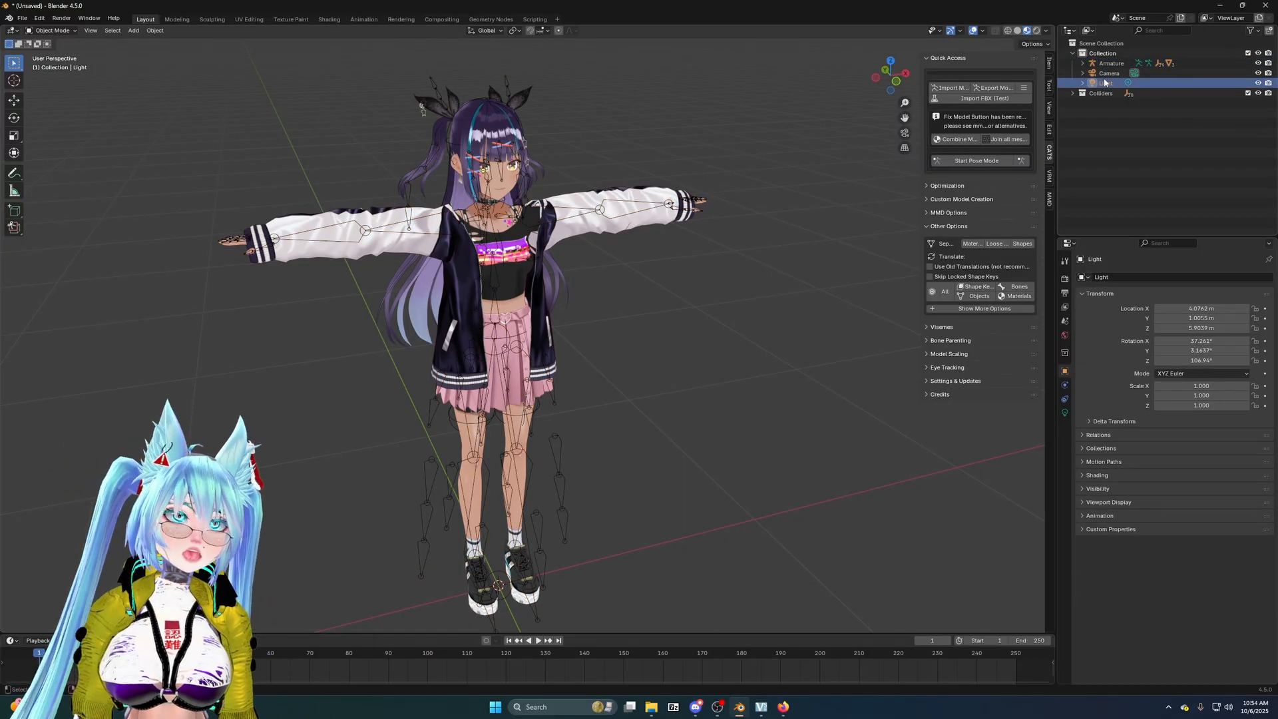
{"action": "right_click", "coordinate": [1105, 82]}
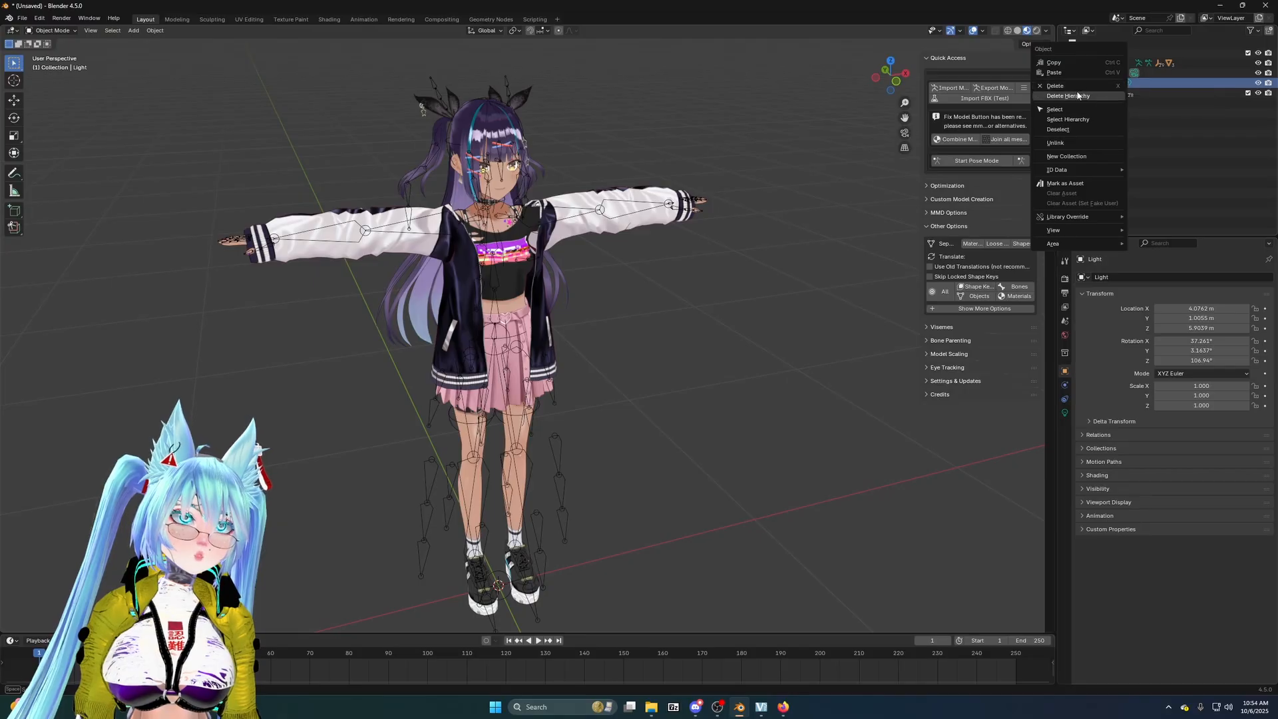
{"action": "left_click", "coordinate": [1087, 97]}
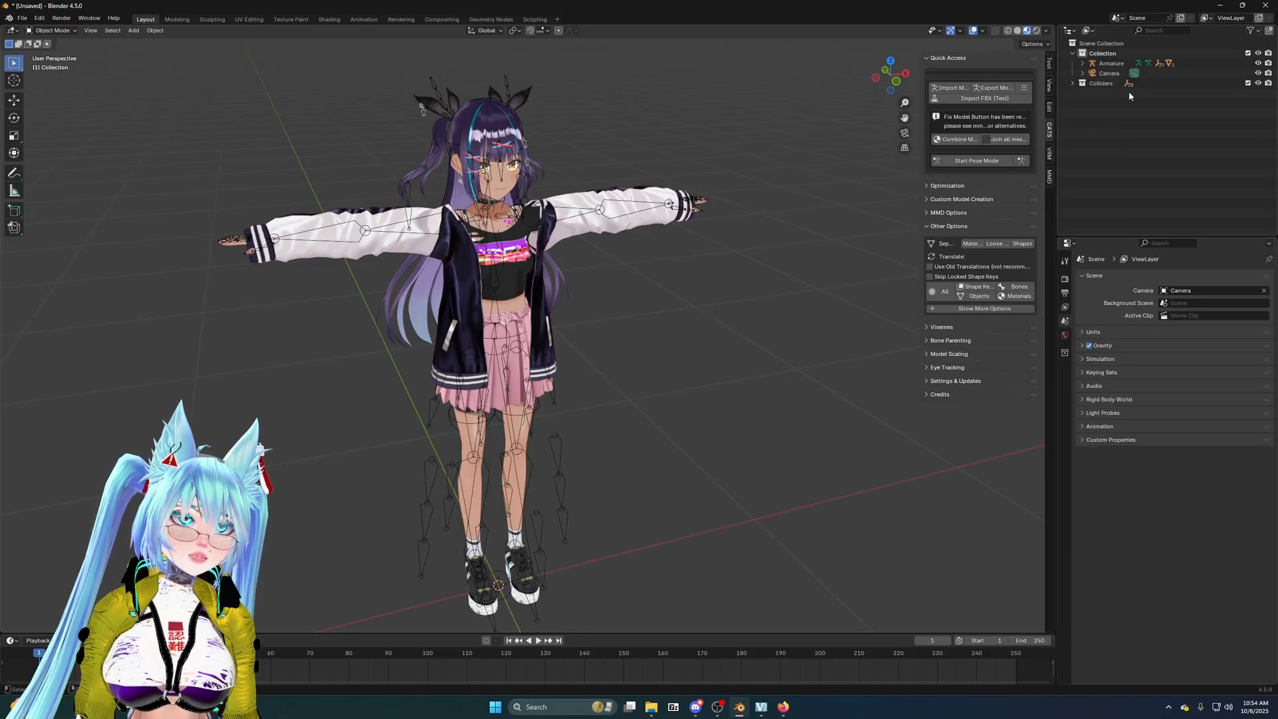
- Delete the Camera and its hierarchy from the scene collection
{"action": "left_click", "coordinate": [1100, 66]}
{"action": "left_click", "coordinate": [1100, 74]}
{"action": "right_click", "coordinate": [1100, 75]}
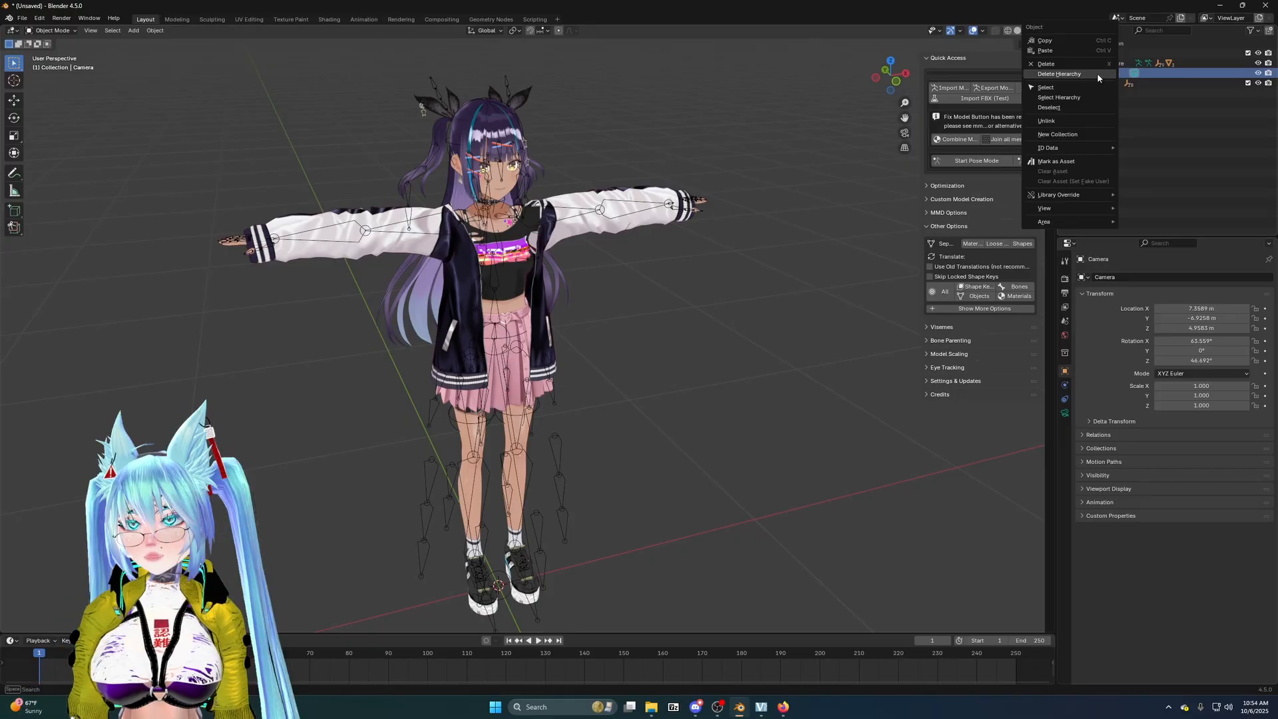
{"action": "left_click", "coordinate": [1097, 73]}
- Expand the Armature in the outliner and delete its secondary object with the whole collider hierarchy beneath it
{"action": "left_click", "coordinate": [1082, 63]}
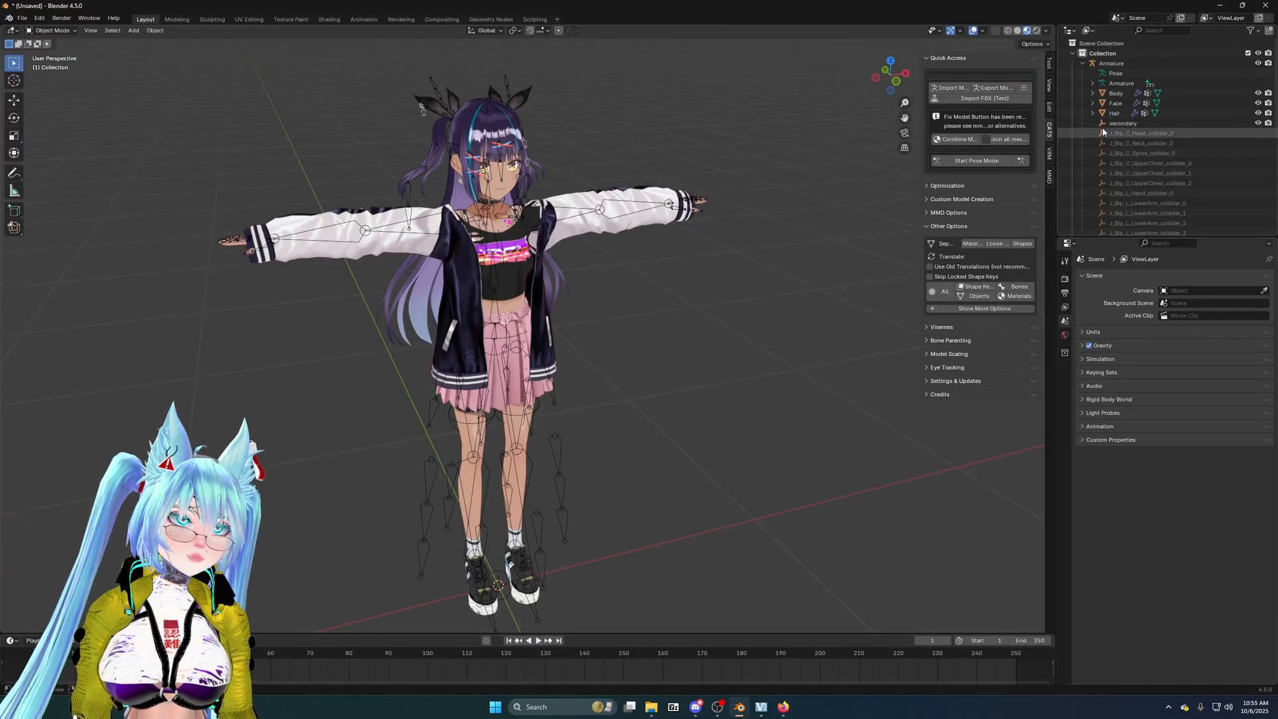
{"action": "left_click", "coordinate": [1123, 123]}
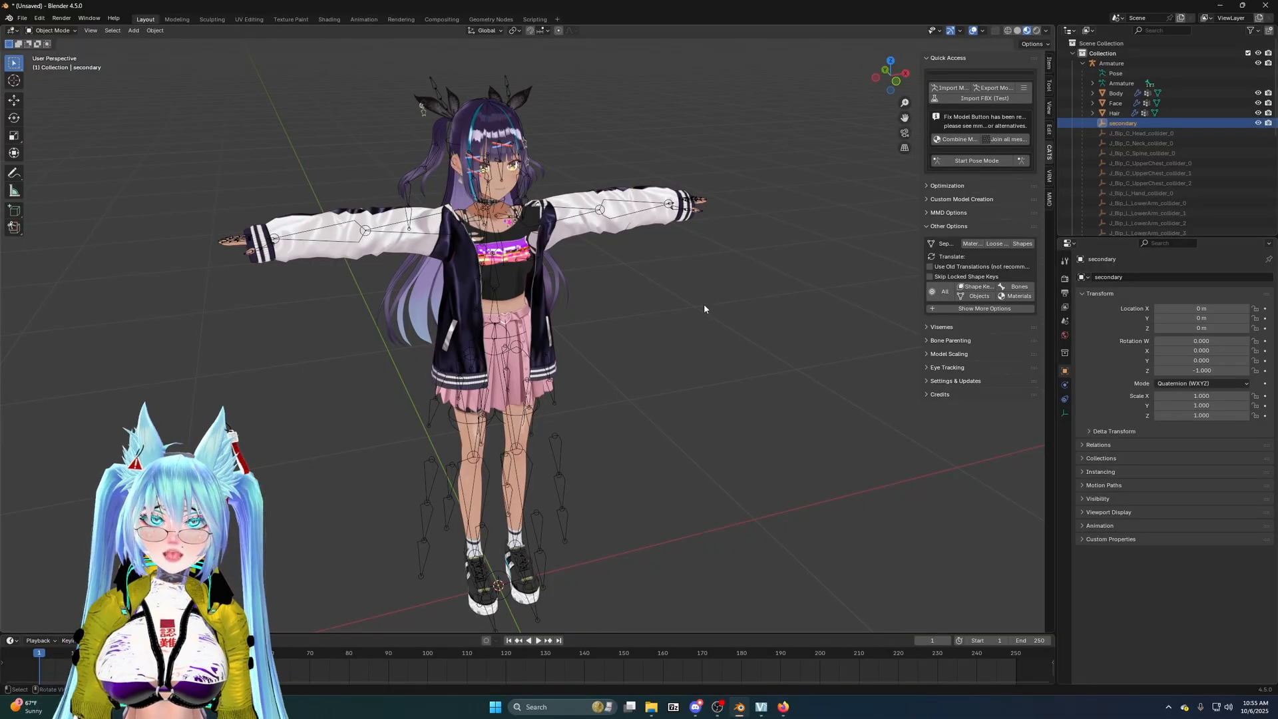
{"action": "middle_click_drag", "start_coordinate": [664, 309], "coordinate": [628, 364]}
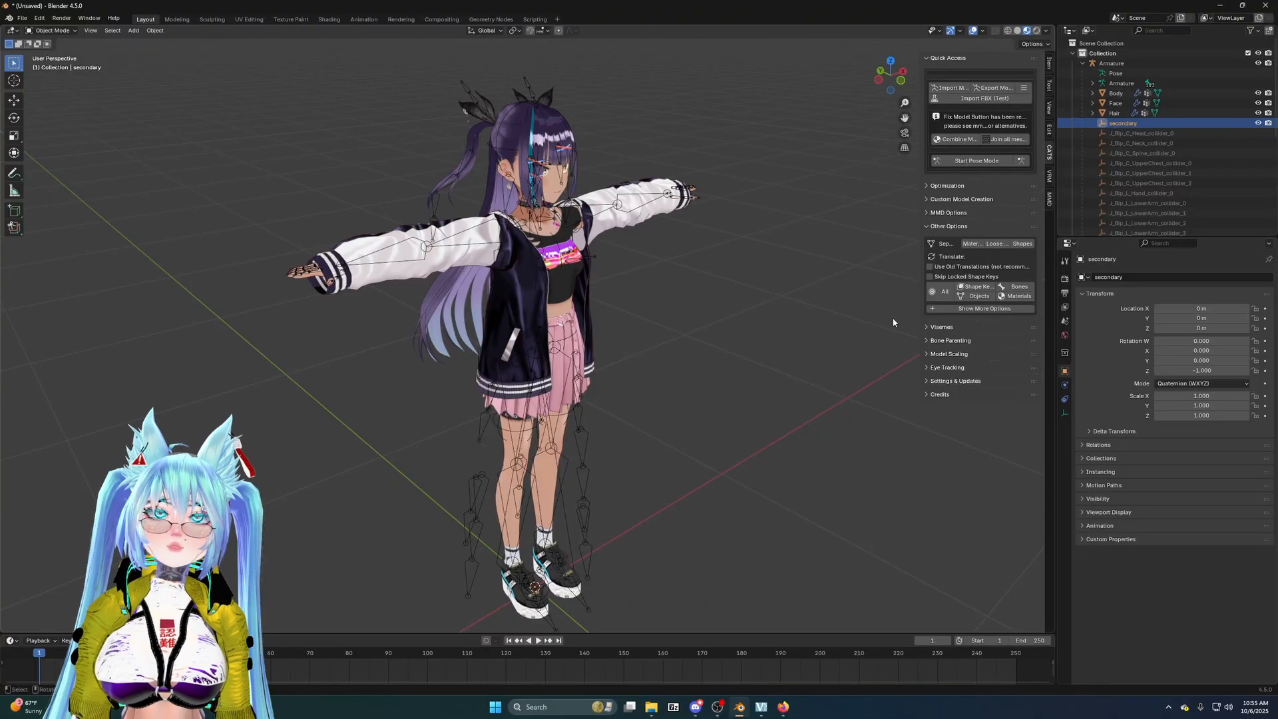
{"action": "middle_click_drag", "start_coordinate": [738, 269], "coordinate": [617, 289]}
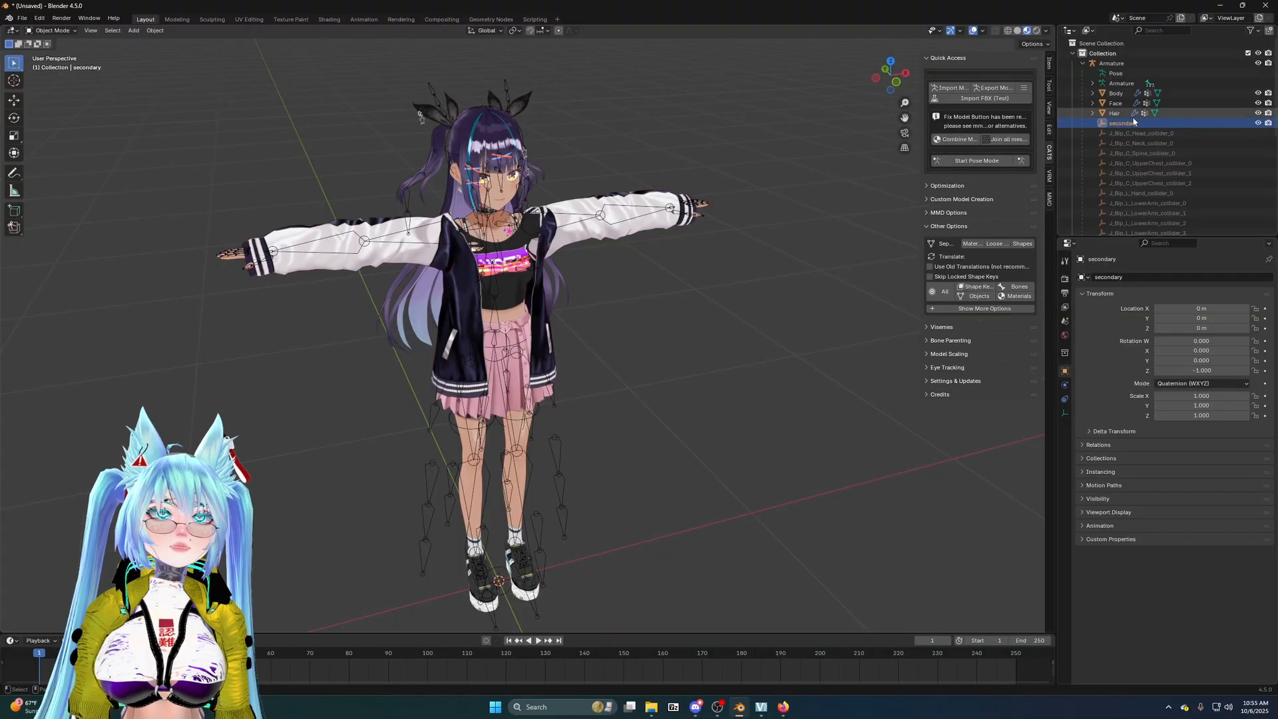
{"action": "right_click", "coordinate": [1126, 124]}
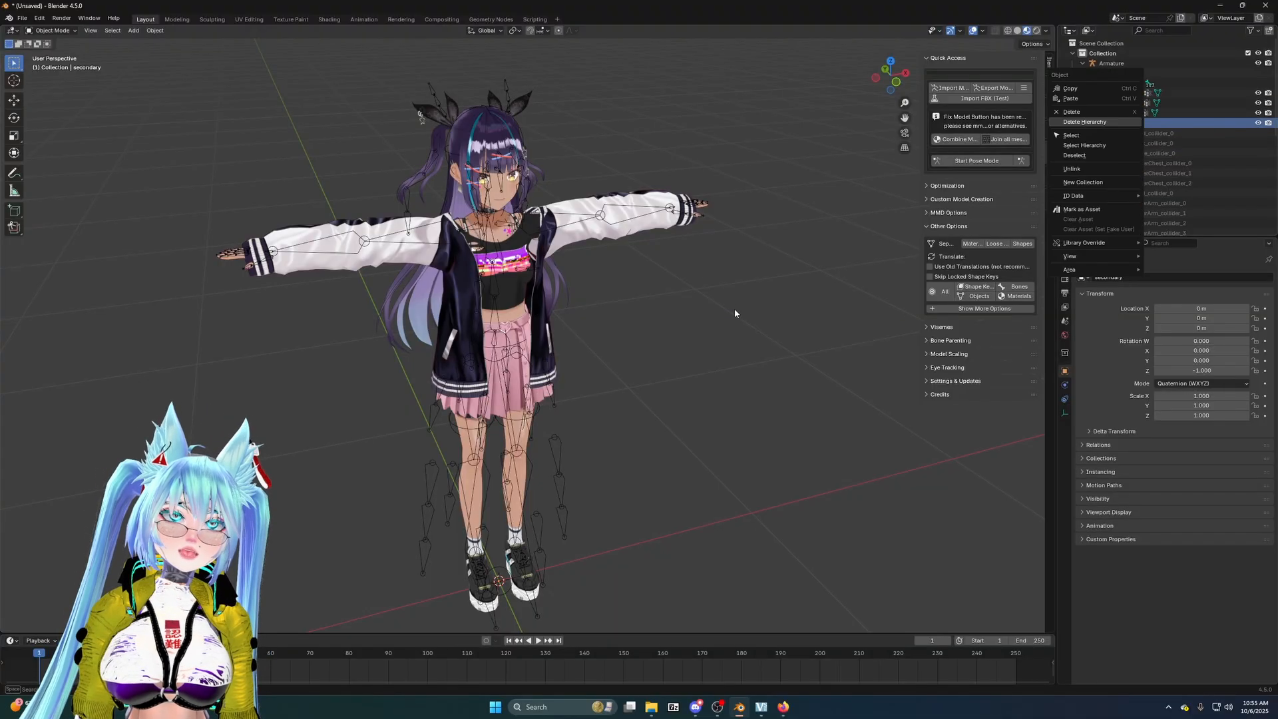
{"action": "key", "text": "Return"}
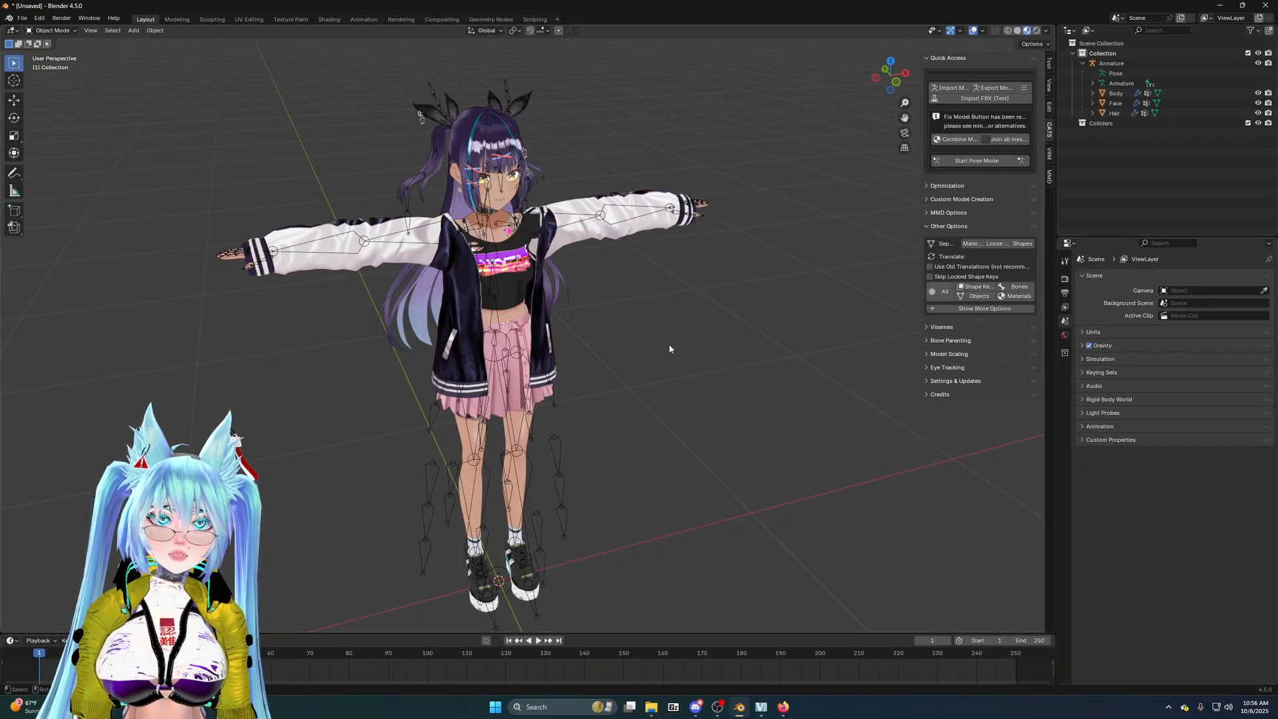
- Select the Body, Face and Hair meshes one by one in the outliner to examine which avatar parts each covers
{"action": "left_click", "coordinate": [1116, 93]}
{"action": "scroll", "coordinate": [683, 241], "scroll_direction": "up", "scroll_amount": 2}
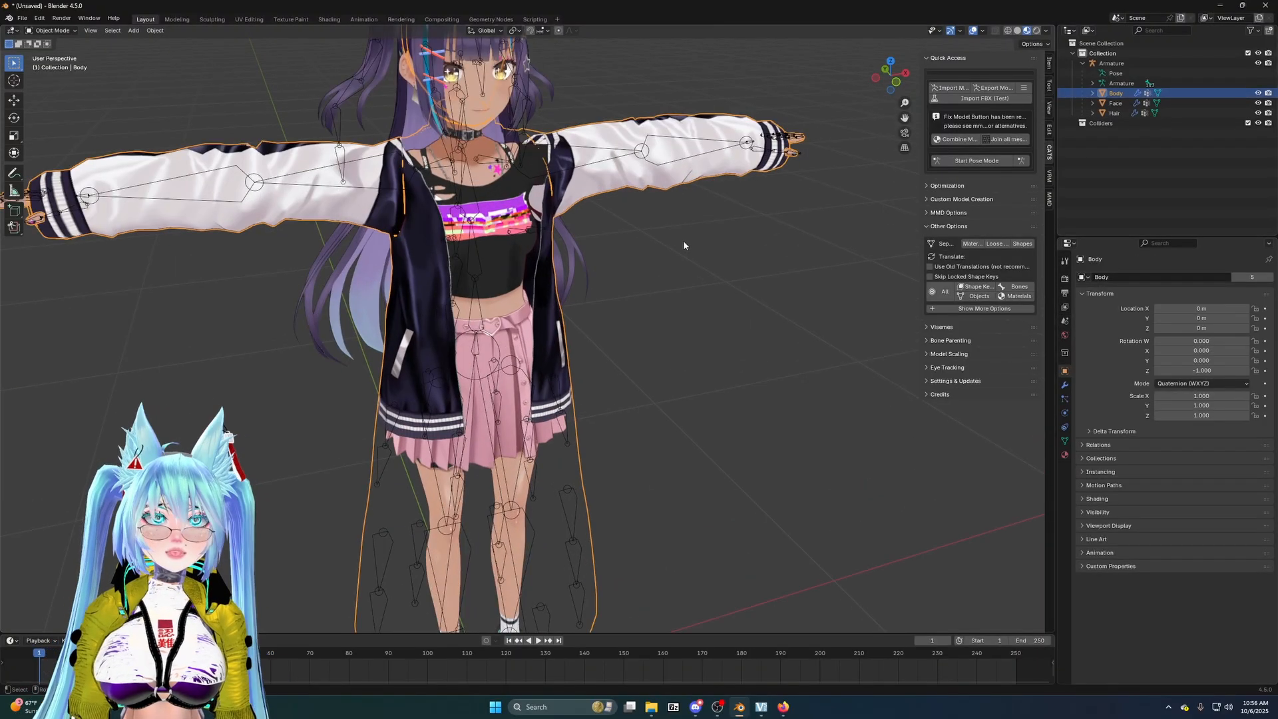
{"action": "mouse_move", "coordinate": [662, 240]}
{"action": "middle_mouse_down"}
{"action": "mouse_move", "coordinate": [631, 204]}
{"action": "mouse_move", "coordinate": [648, 239]}
{"action": "middle_mouse_up"}
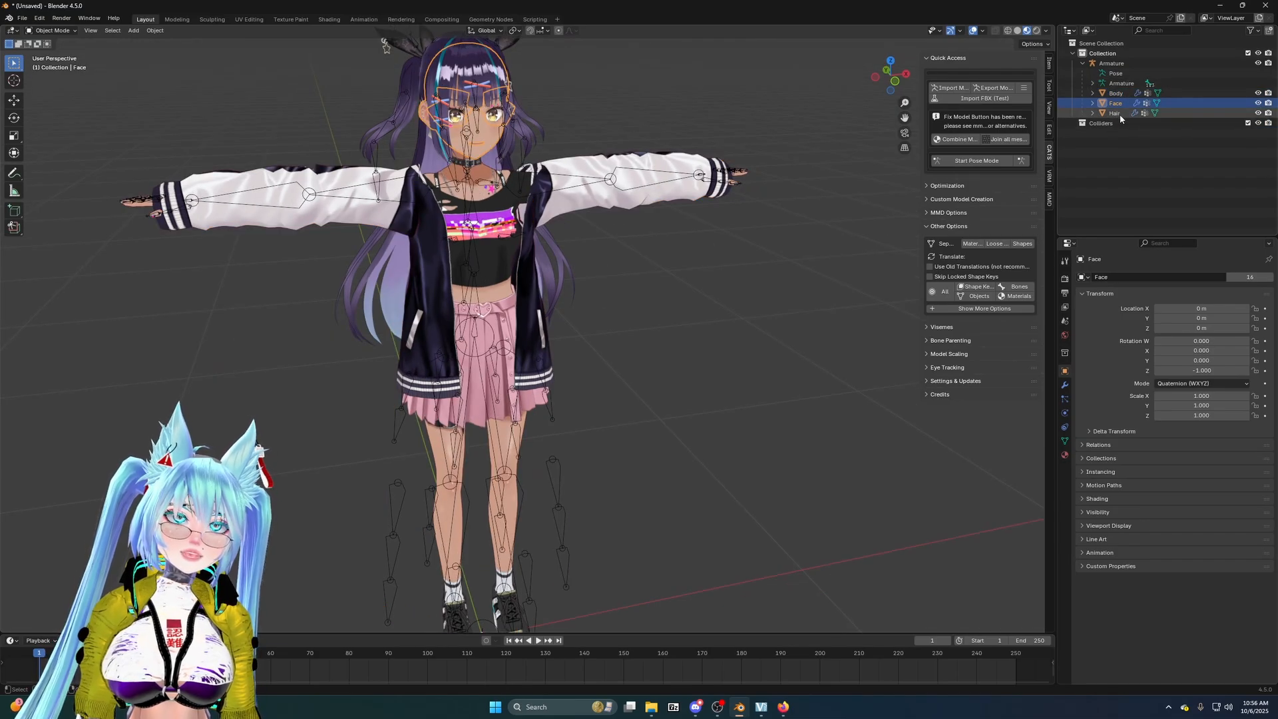
{"action": "left_click", "coordinate": [1115, 113]}
{"action": "middle_click_drag", "start_coordinate": [524, 349], "coordinate": [521, 318]}
- Try rotating the left upper arm bone in CATS pose mode, and return to Object Mode
{"action": "left_click", "coordinate": [973, 162]}
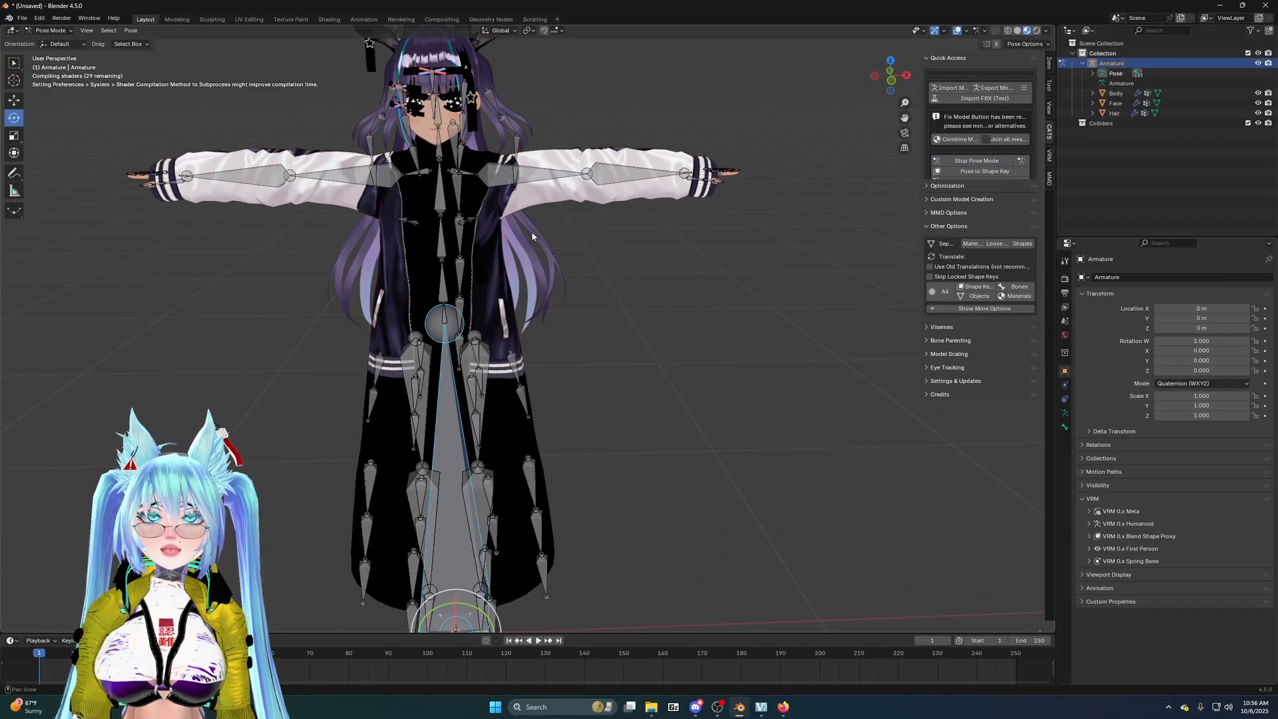
{"action": "left_click", "coordinate": [526, 178]}
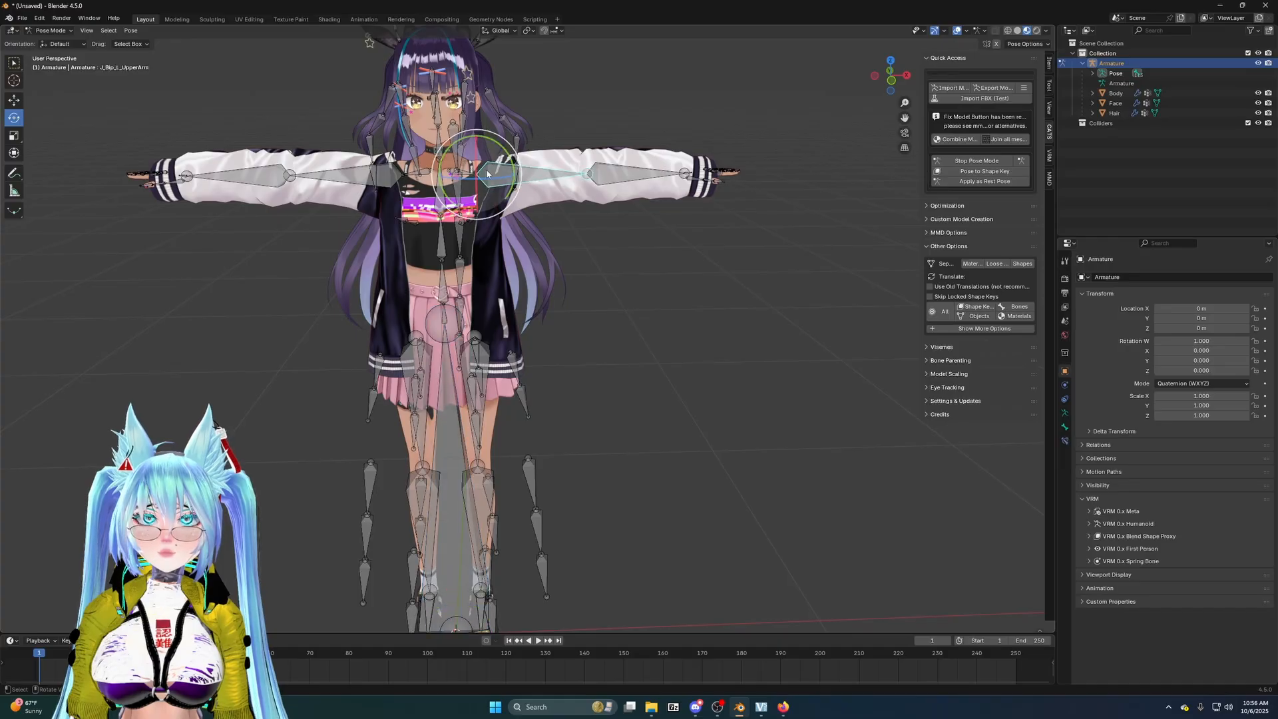
{"action": "left_click_drag", "start_coordinate": [494, 172], "coordinate": [480, 327]}
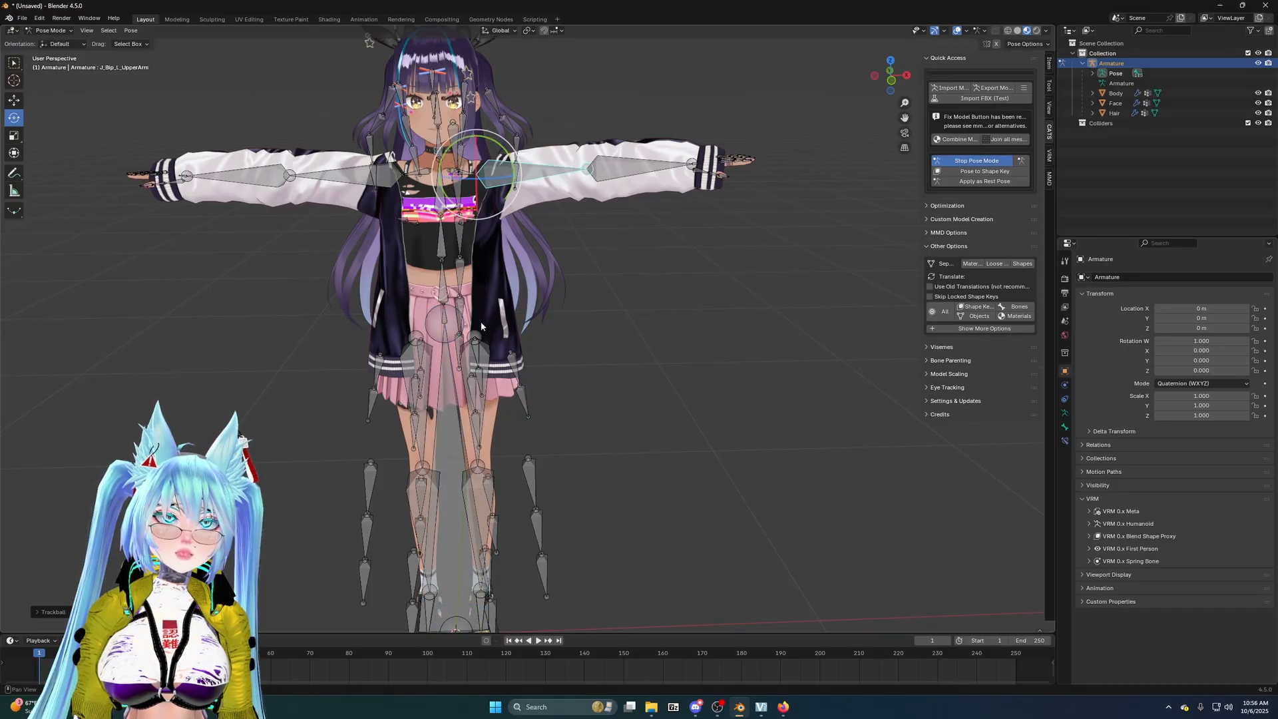
{"action": "key", "text": "ctrl+Tab"}
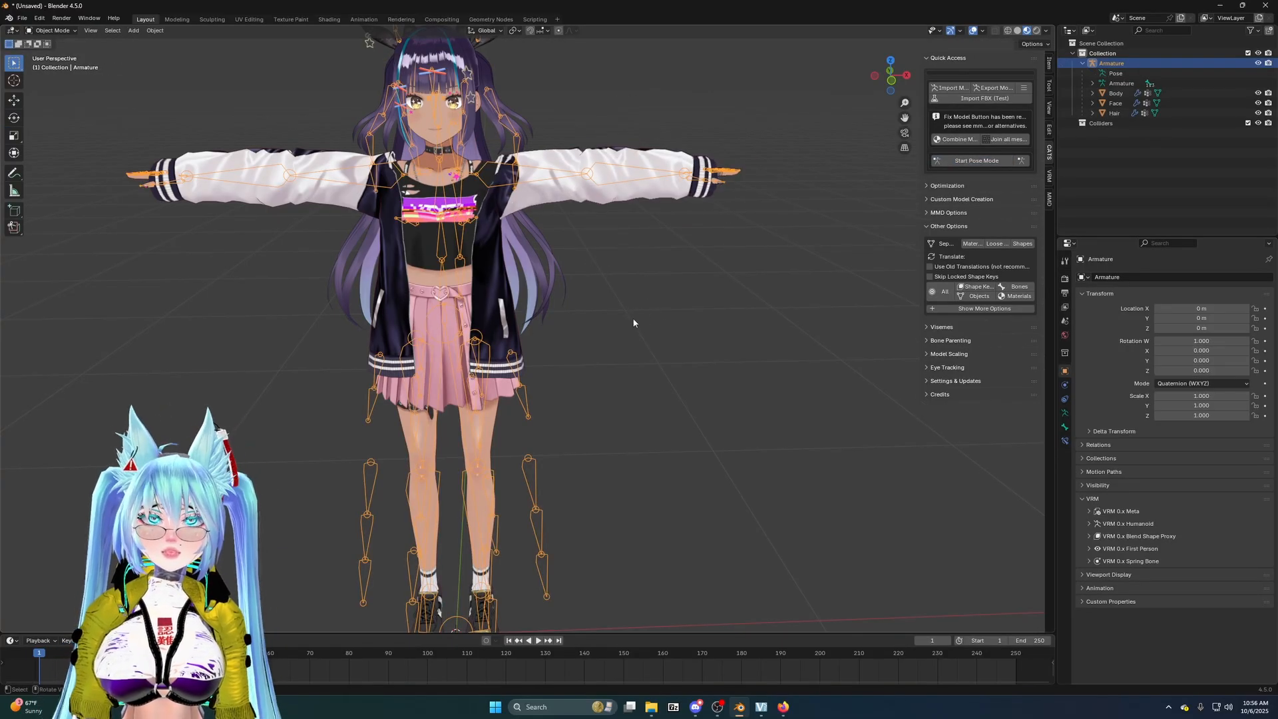
- Select the avatar's Body mesh in the viewport
{"action": "middle_click_drag", "start_coordinate": [633, 319], "coordinate": [644, 354]}
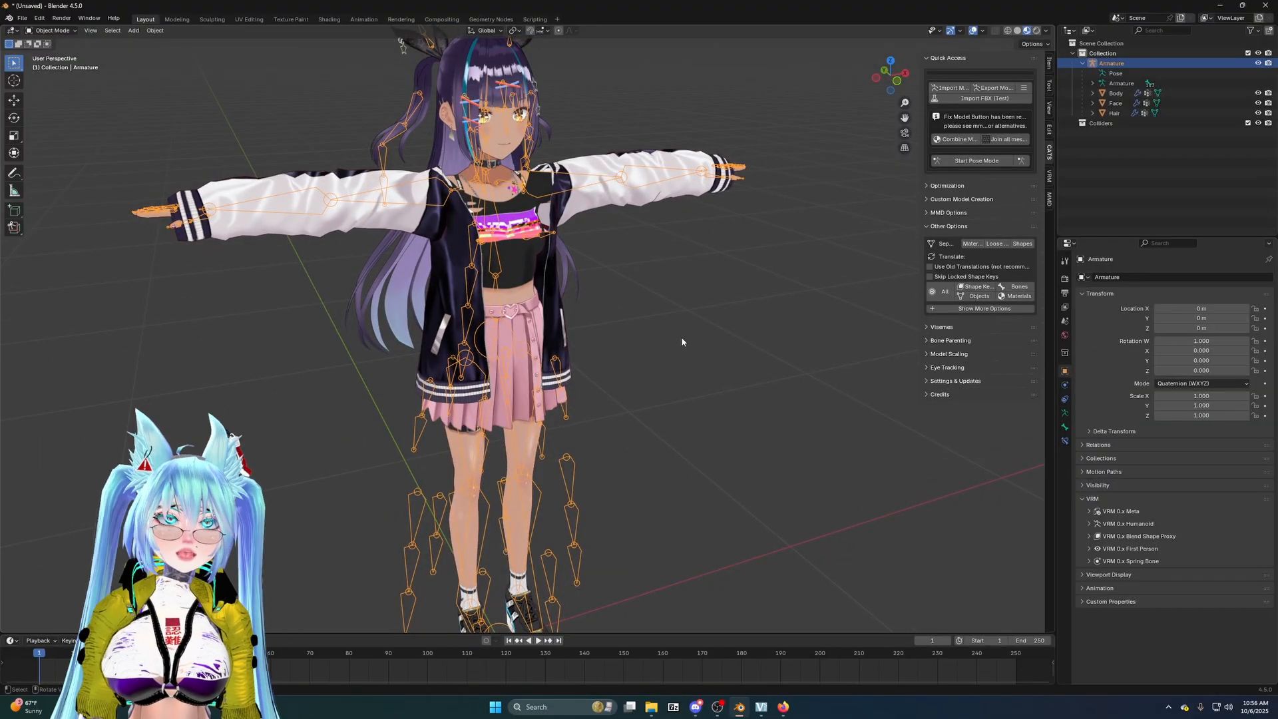
{"action": "middle_click_drag", "start_coordinate": [677, 287], "coordinate": [780, 282]}
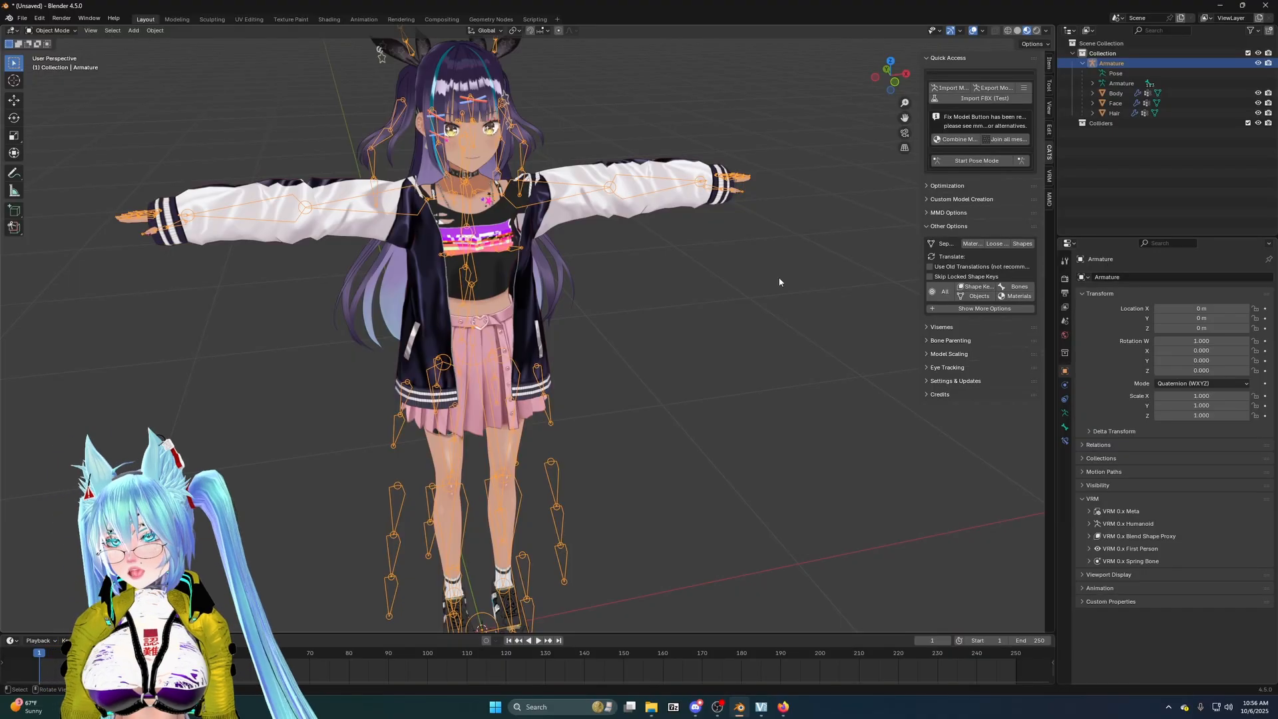
{"action": "middle_click_drag", "start_coordinate": [552, 266], "coordinate": [620, 288]}
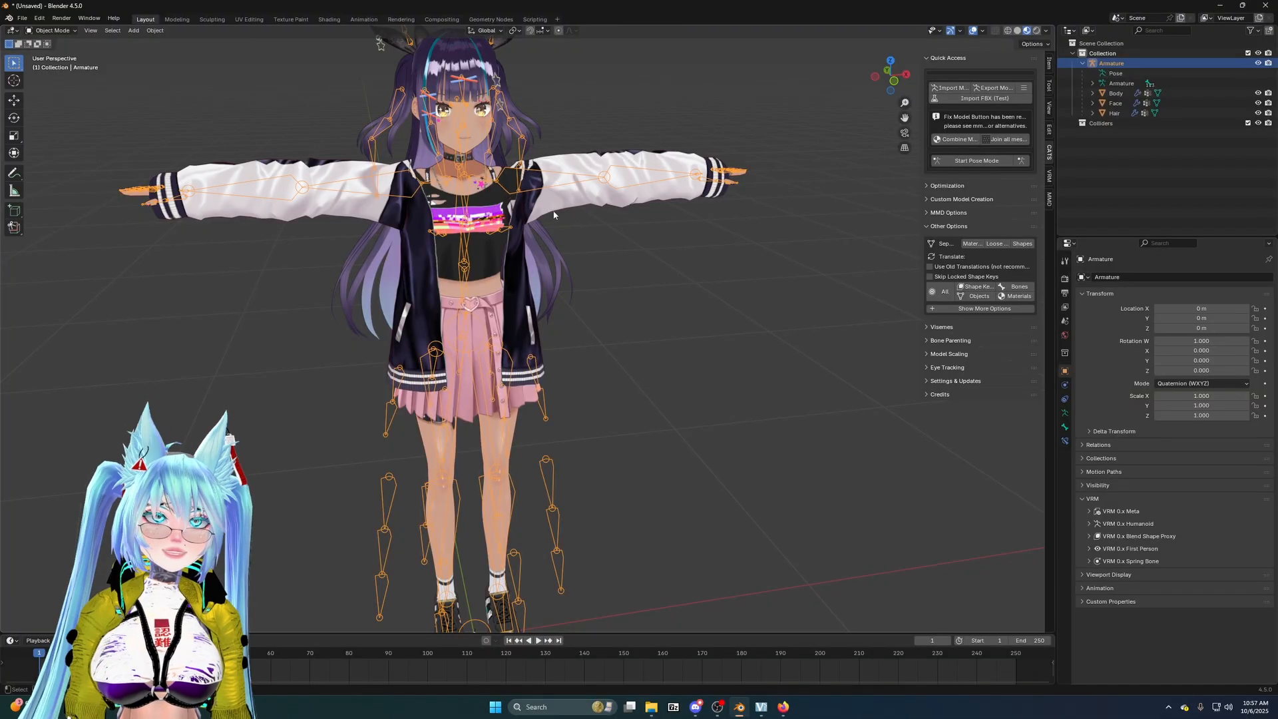
{"action": "mouse_move", "coordinate": [566, 213]}
{"action": "middle_mouse_down"}
{"action": "mouse_move", "coordinate": [682, 231]}
{"action": "mouse_move", "coordinate": [547, 225]}
{"action": "middle_mouse_up"}
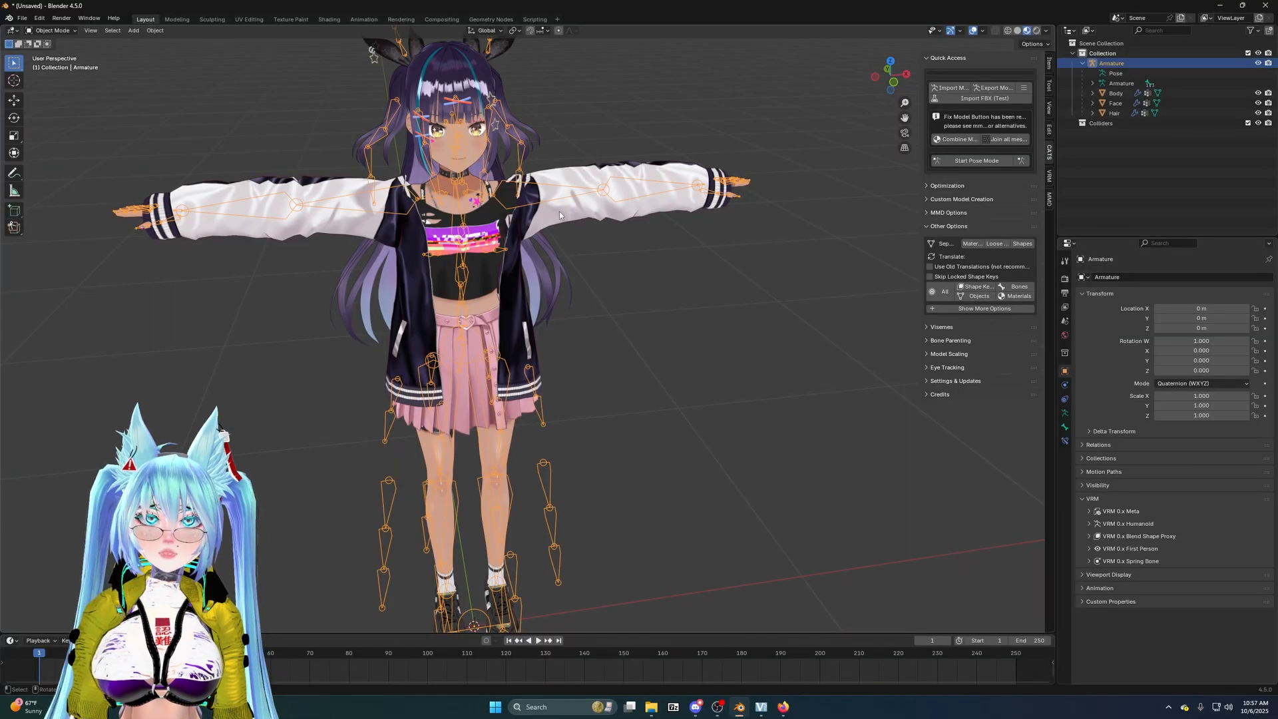
{"action": "left_click", "coordinate": [560, 210]}
{"action": "middle_click_drag", "start_coordinate": [559, 210], "coordinate": [732, 209]}
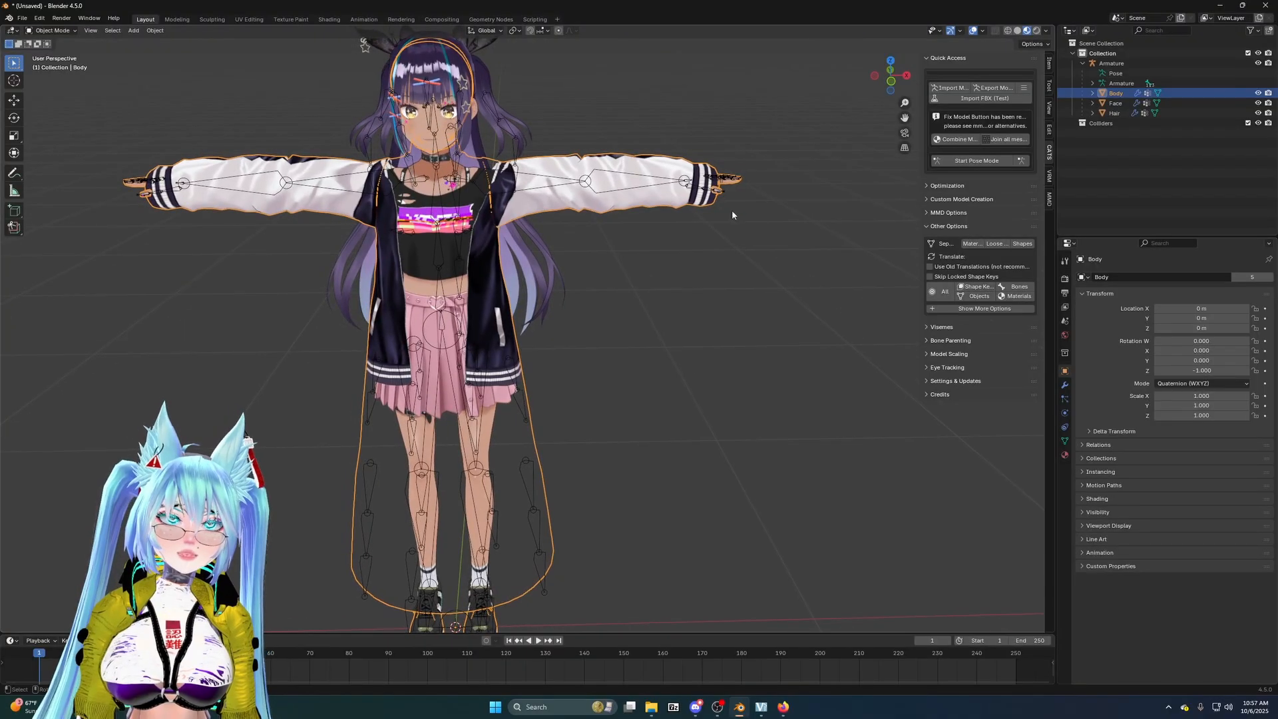
{"action": "middle_click_drag", "start_coordinate": [597, 130], "coordinate": [360, 133]}
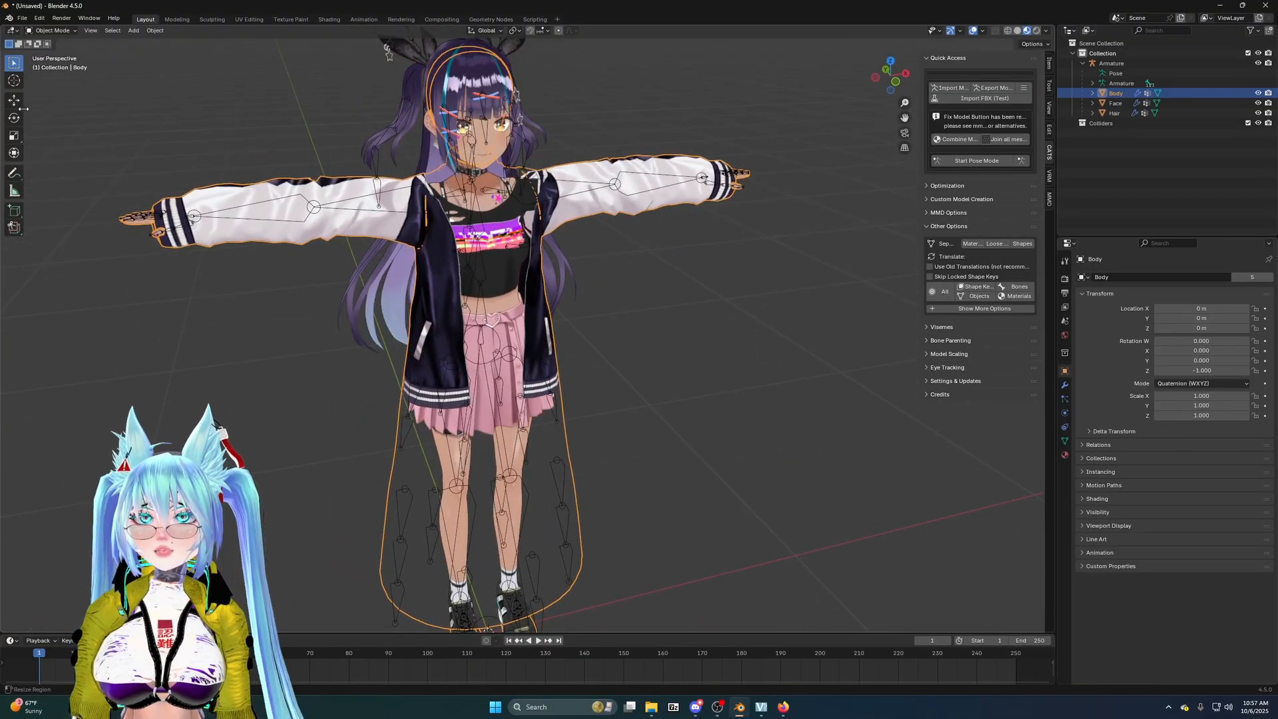
- Try moving the Body mesh about -0.26 m along the X axis with the Move tool, and undo the move
{"action": "left_click", "coordinate": [13, 100]}
{"action": "scroll", "coordinate": [530, 333], "scroll_direction": "down", "scroll_amount": 3}
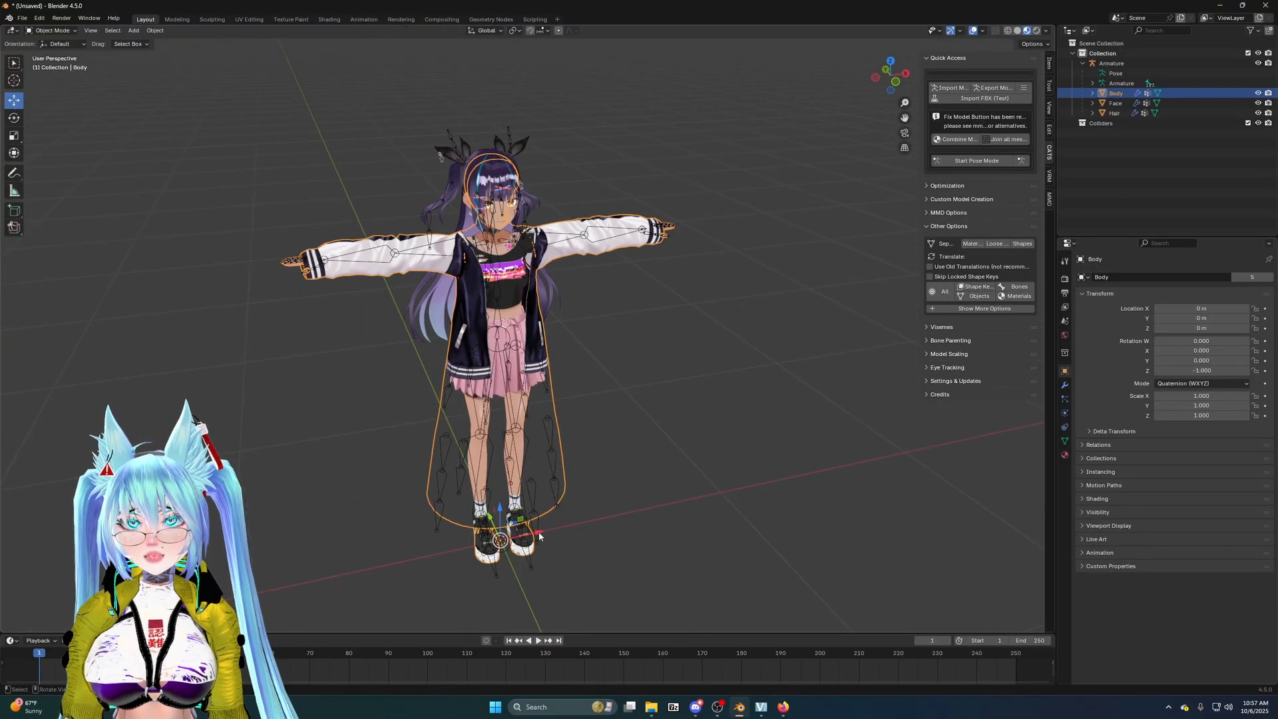
{"action": "left_click_drag", "start_coordinate": [540, 536], "coordinate": [407, 563]}
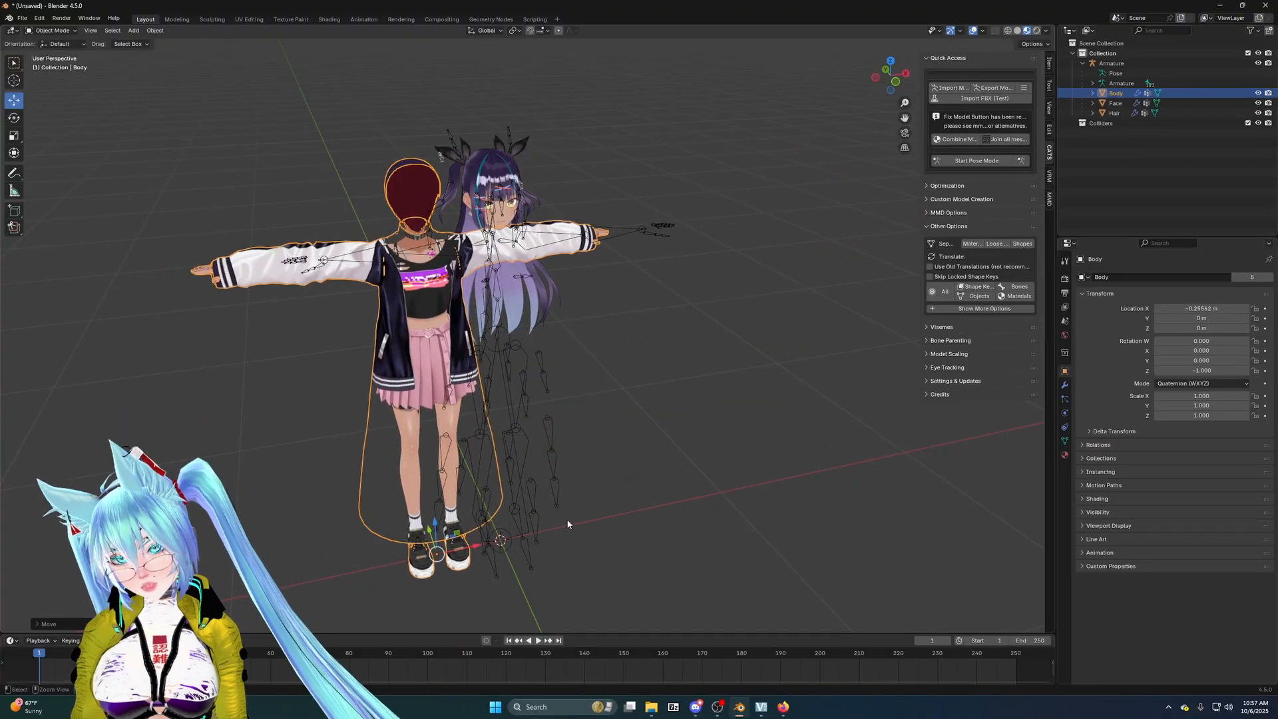
{"action": "key", "text": "ctrl+z"}
- Enter Edit Mode on the Body mesh and deselect all of its geometry
{"action": "middle_click_drag", "start_coordinate": [558, 501], "coordinate": [623, 381]}
{"action": "scroll", "coordinate": [631, 384], "scroll_direction": "up", "scroll_amount": 4}
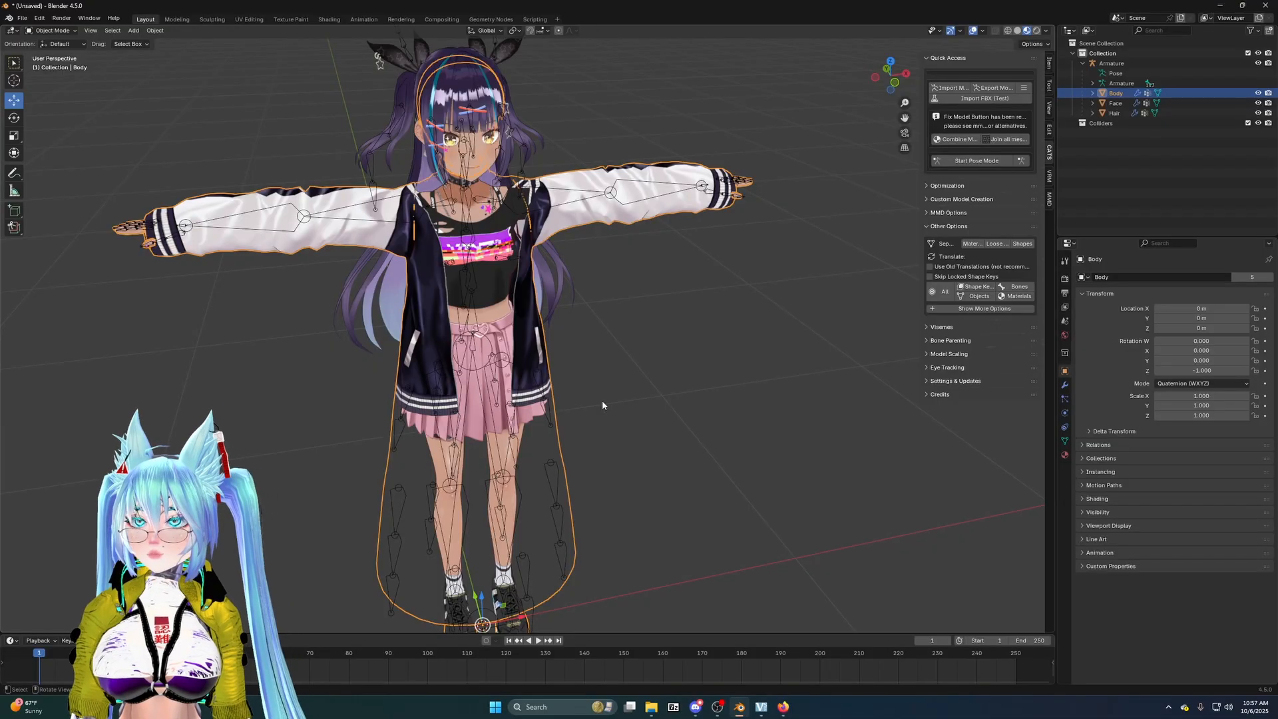
{"action": "middle_click_drag", "start_coordinate": [602, 405], "coordinate": [661, 293]}
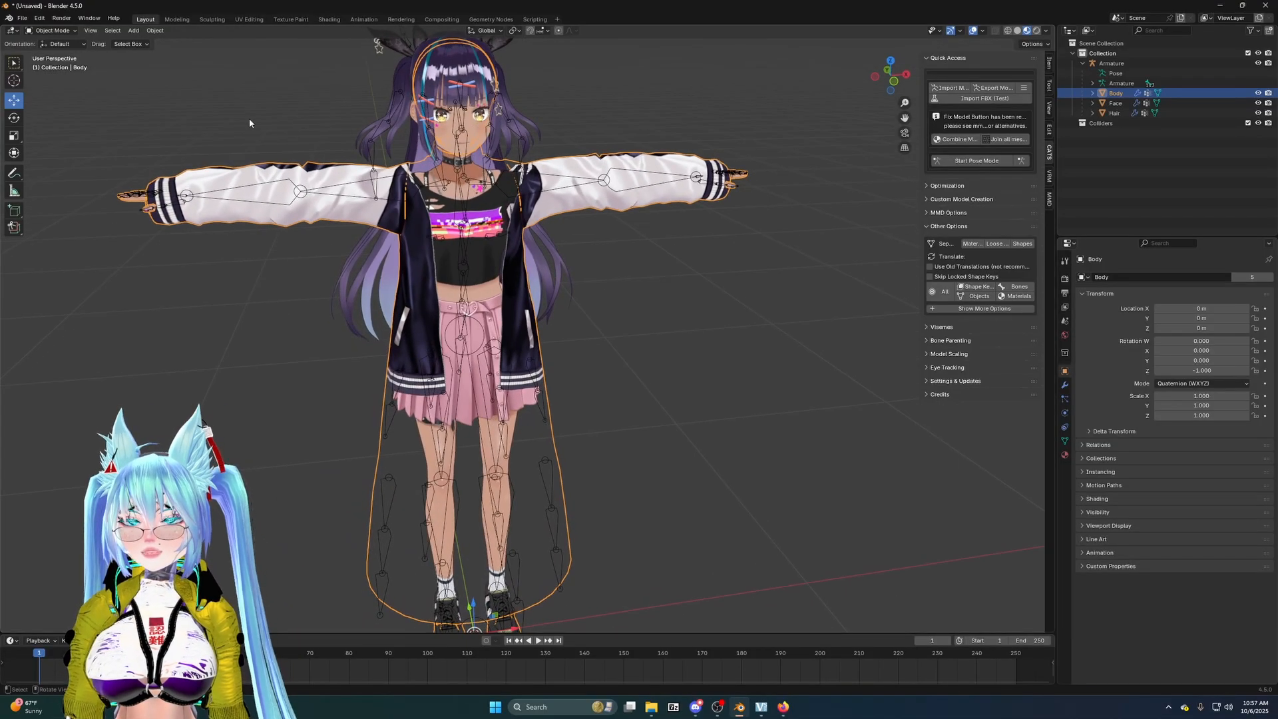
{"action": "key", "text": "Tab"}
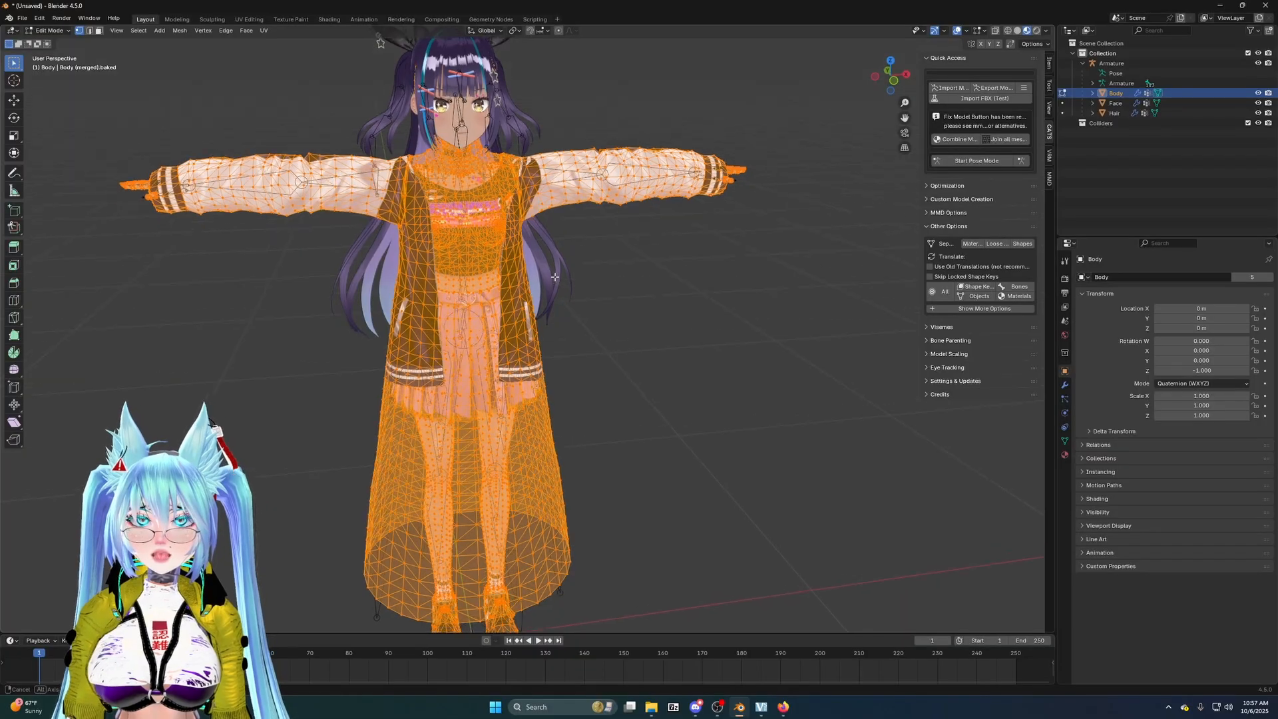
{"action": "mouse_move", "coordinate": [555, 276]}
{"action": "middle_mouse_down"}
{"action": "mouse_move", "coordinate": [558, 200]}
{"action": "mouse_move", "coordinate": [568, 285]}
{"action": "middle_mouse_up"}
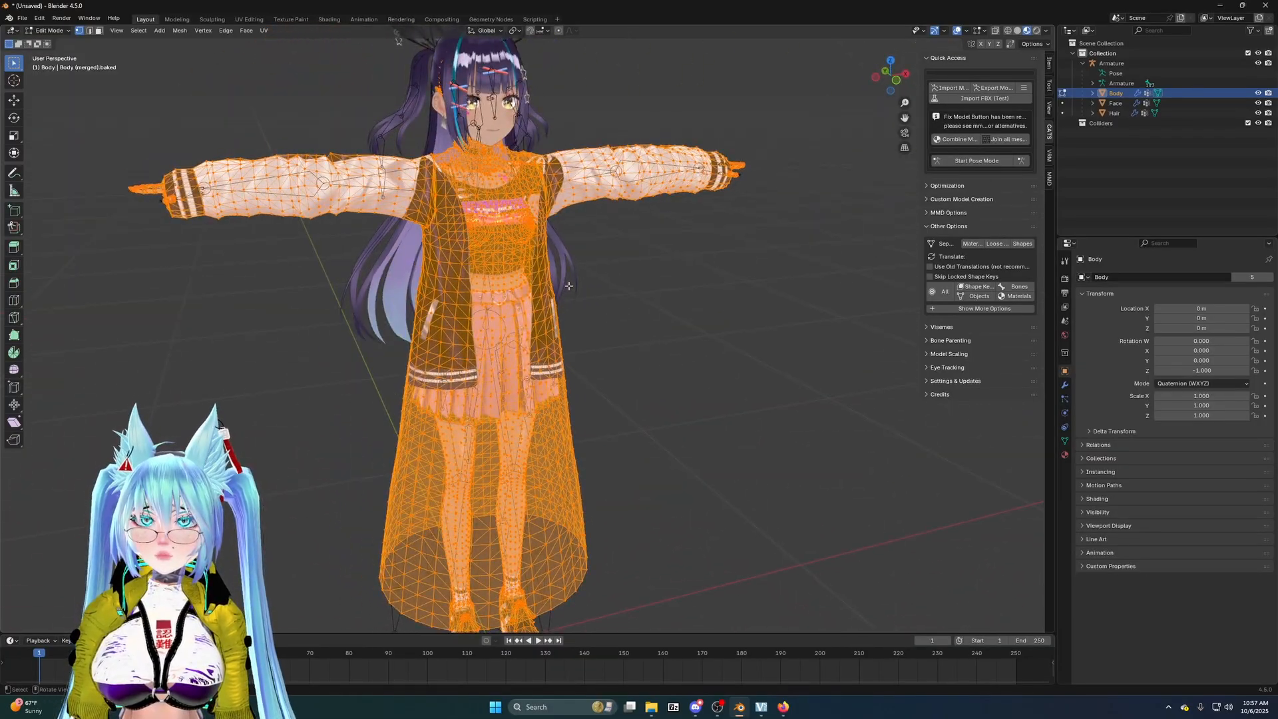
{"action": "middle_click_drag", "start_coordinate": [120, 280], "coordinate": [142, 281]}
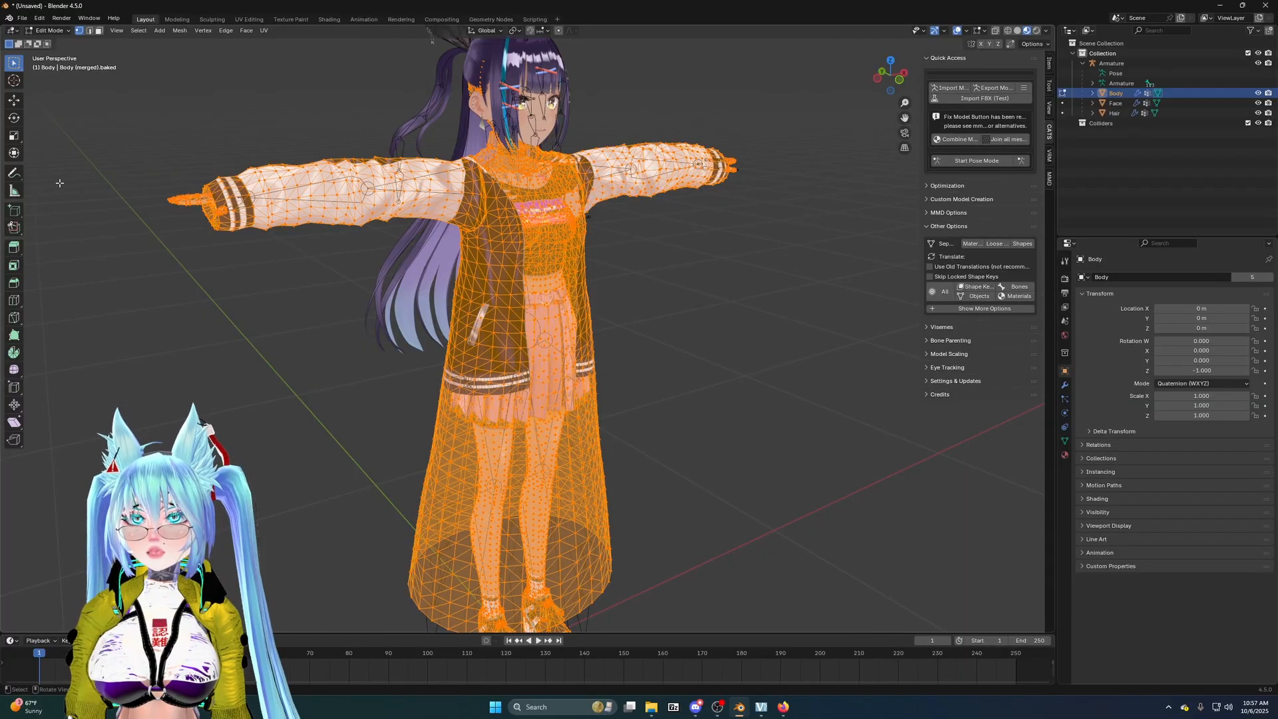
{"action": "left_click", "coordinate": [340, 311]}
{"action": "middle_click_drag", "start_coordinate": [340, 312], "coordinate": [342, 313]}
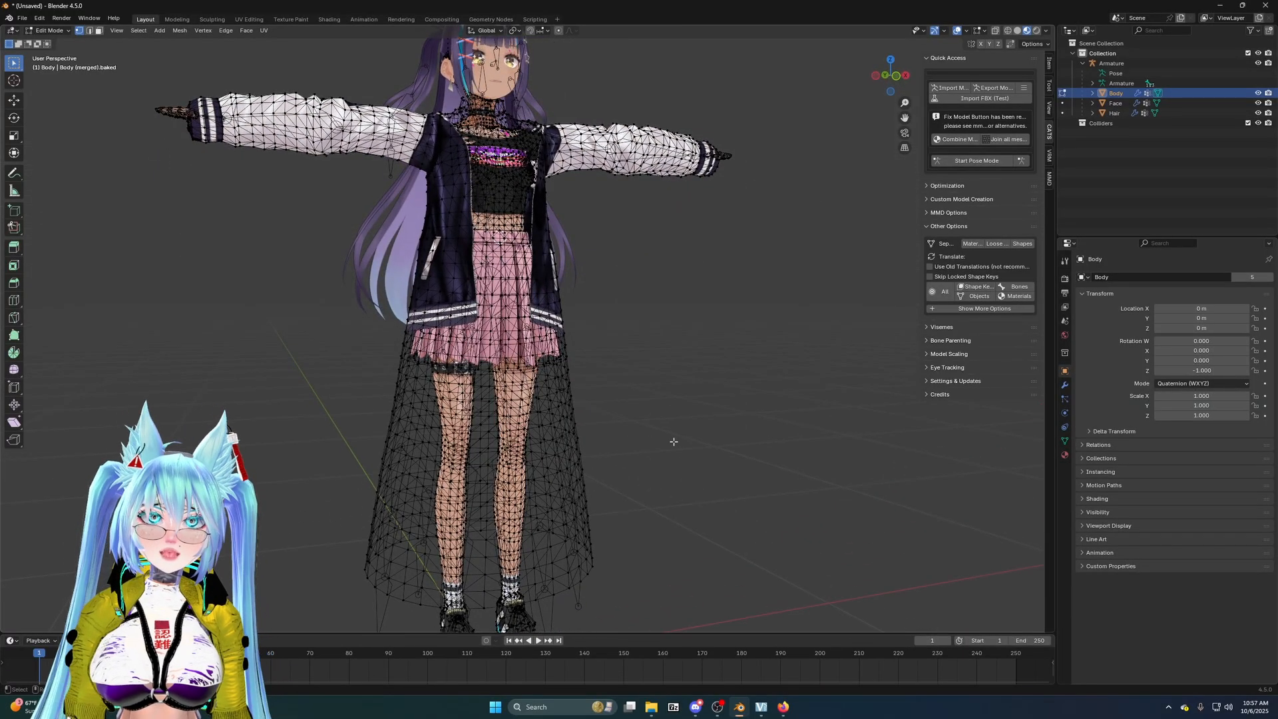
- Pick a vertex on the transparent lower part of the jacket and examine the Body wireframe from below and above
{"action": "scroll", "coordinate": [674, 441], "scroll_direction": "down", "scroll_amount": 1}
{"action": "middle_click_drag", "start_coordinate": [673, 441], "coordinate": [643, 354]}
{"action": "scroll", "coordinate": [600, 366], "scroll_direction": "up", "scroll_amount": 1}
{"action": "left_click", "coordinate": [543, 378]}
{"action": "scroll", "coordinate": [526, 389], "scroll_direction": "up", "scroll_amount": 4}
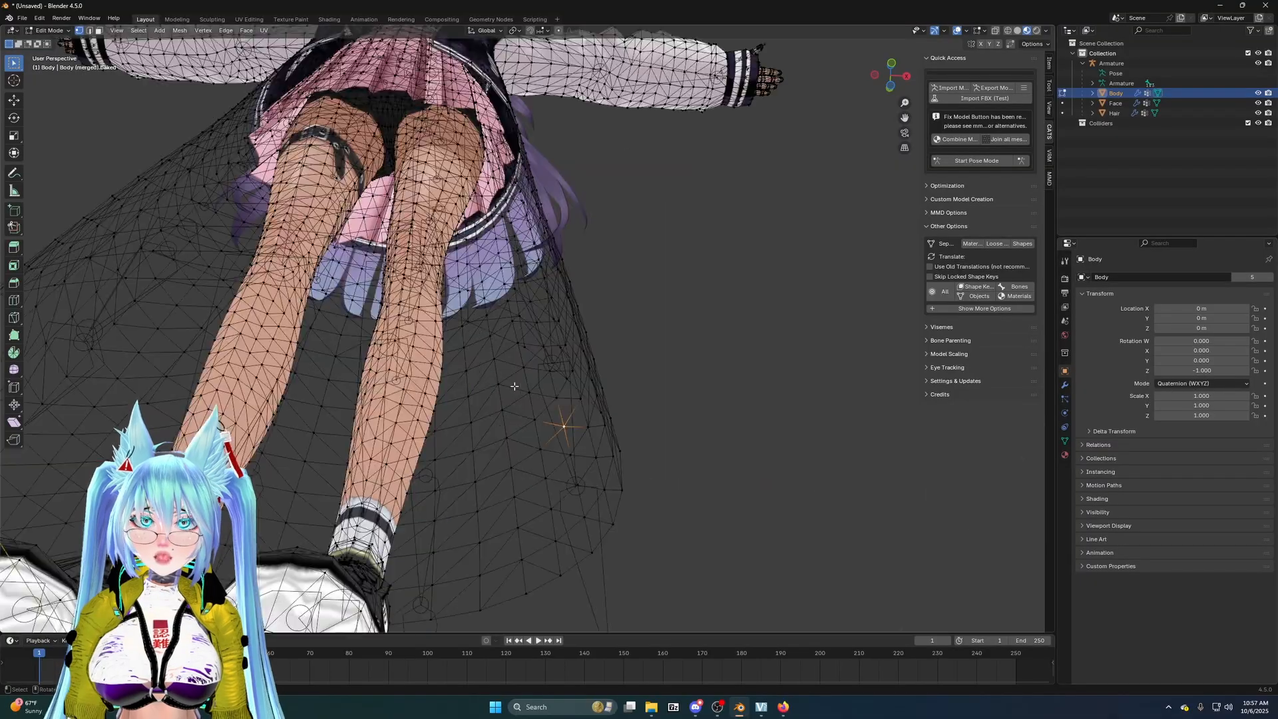
{"action": "middle_click_drag", "start_coordinate": [599, 66], "coordinate": [656, 212]}
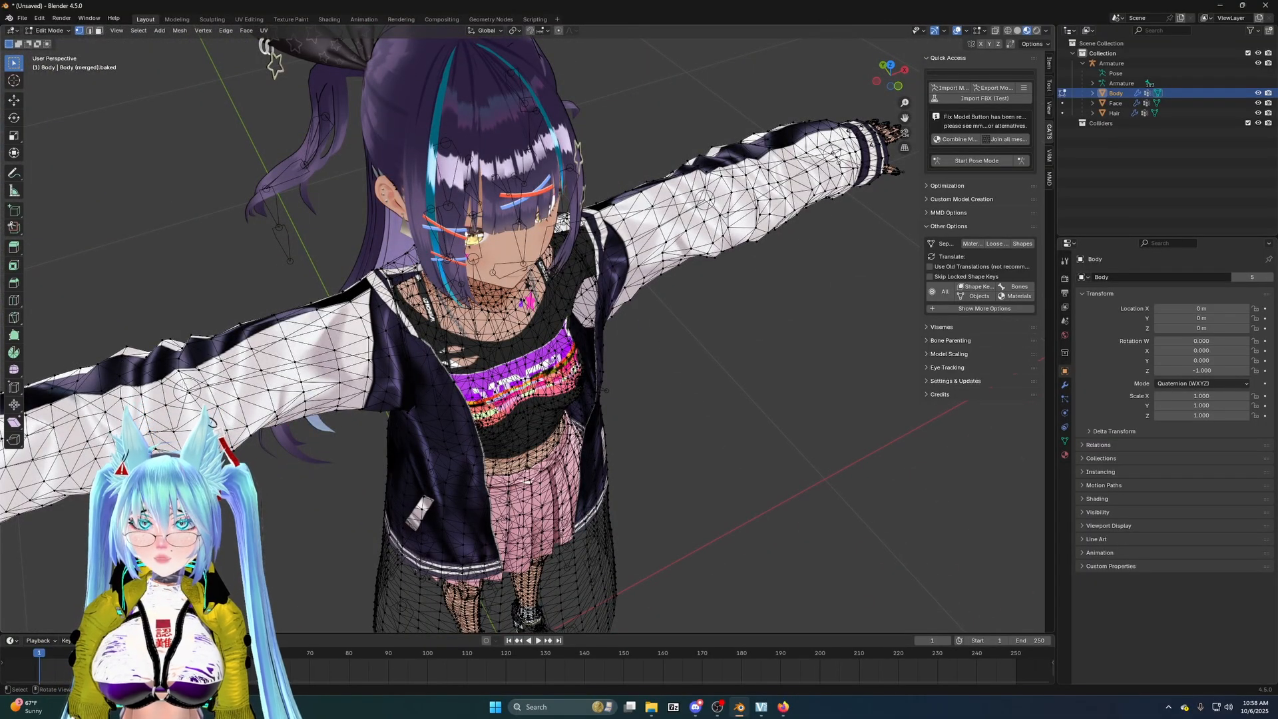
{"action": "middle_click_drag", "start_coordinate": [189, 388], "coordinate": [198, 361]}
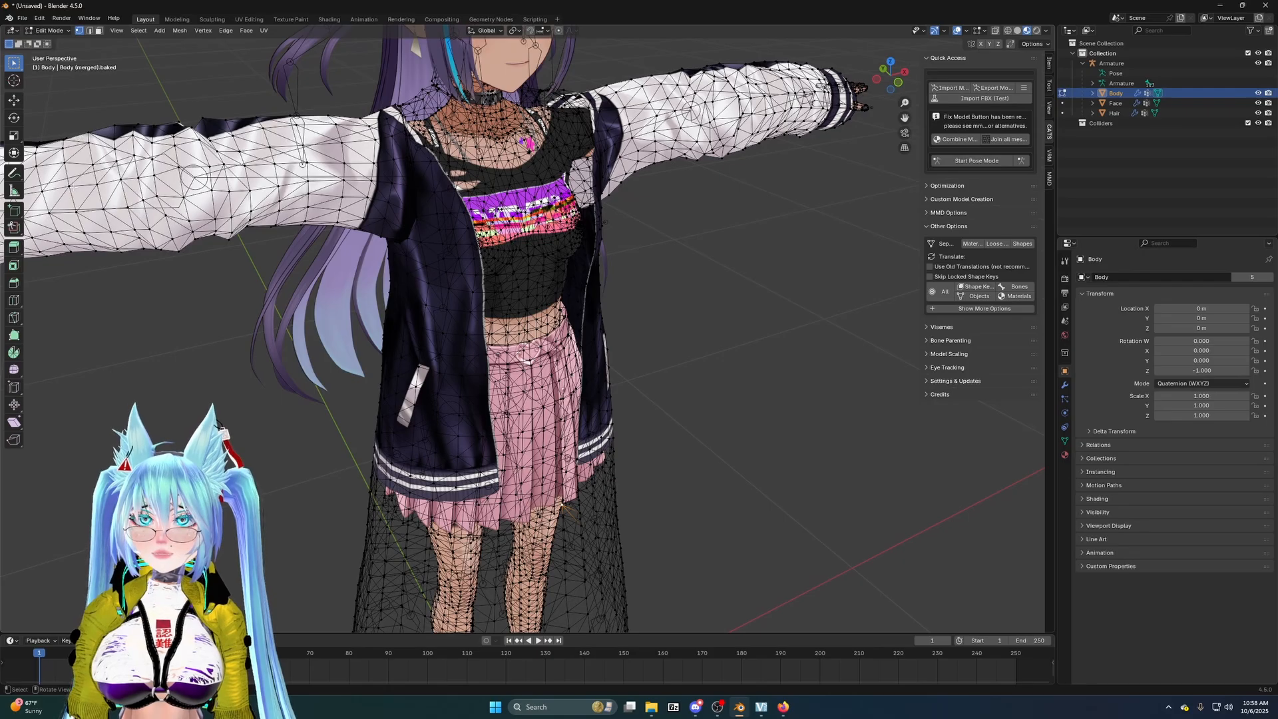
{"action": "scroll", "coordinate": [467, 327], "scroll_direction": "down", "scroll_amount": 5}
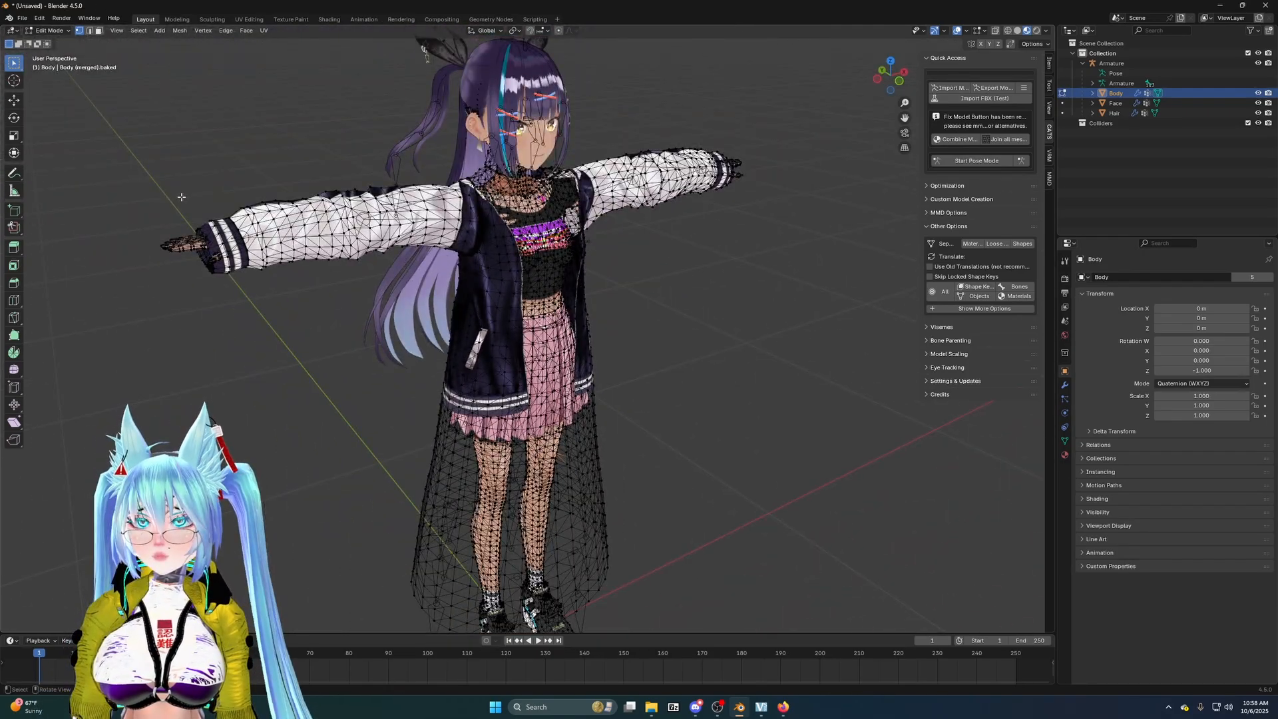
- Box-select the vertices of one jacket sleeve and separate the Body mesh by material
{"action": "left_click_drag", "start_coordinate": [202, 199], "coordinate": [403, 304]}
{"action": "middle_click_drag", "start_coordinate": [286, 270], "coordinate": [261, 258]}
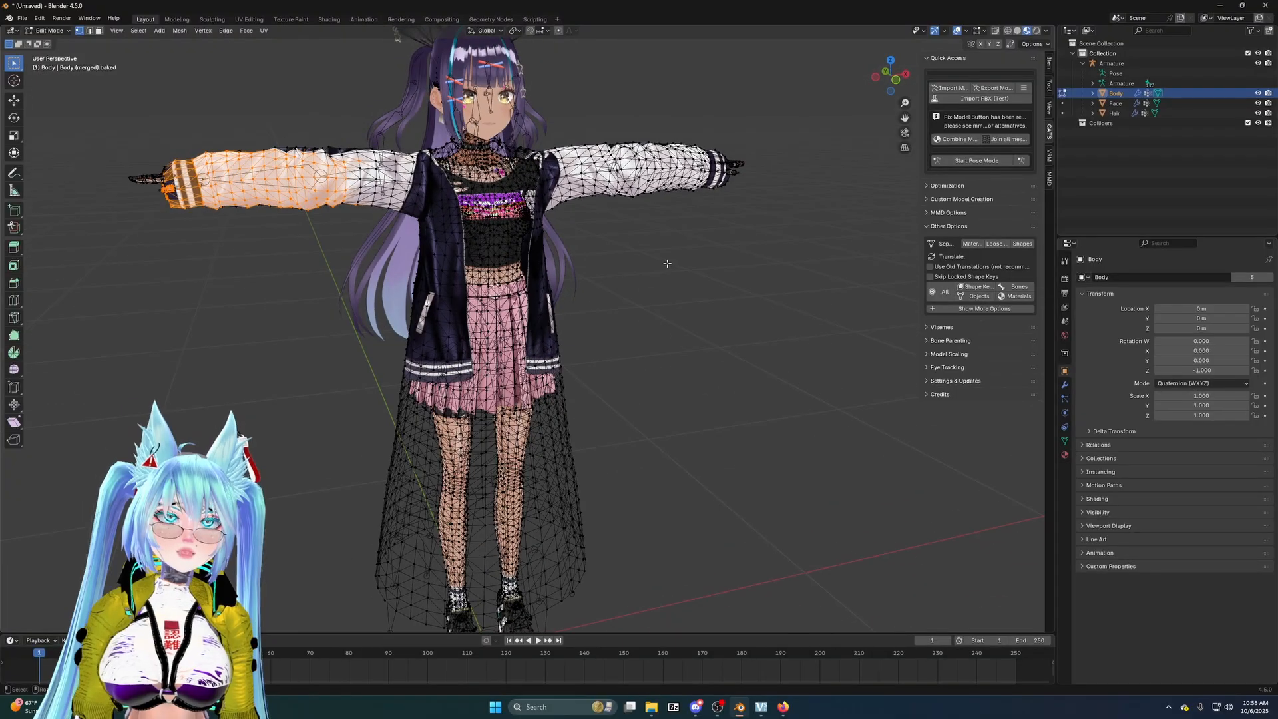
{"action": "key", "text": "p"}
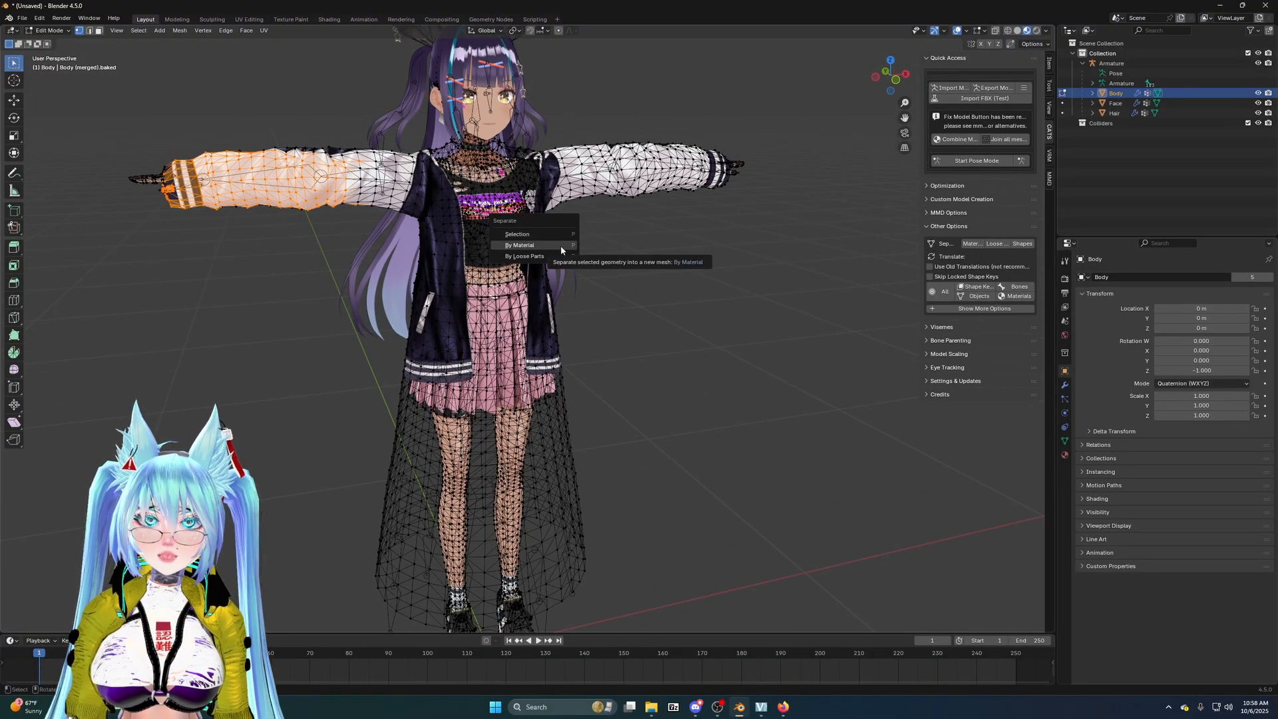
{"action": "left_click", "coordinate": [526, 245]}
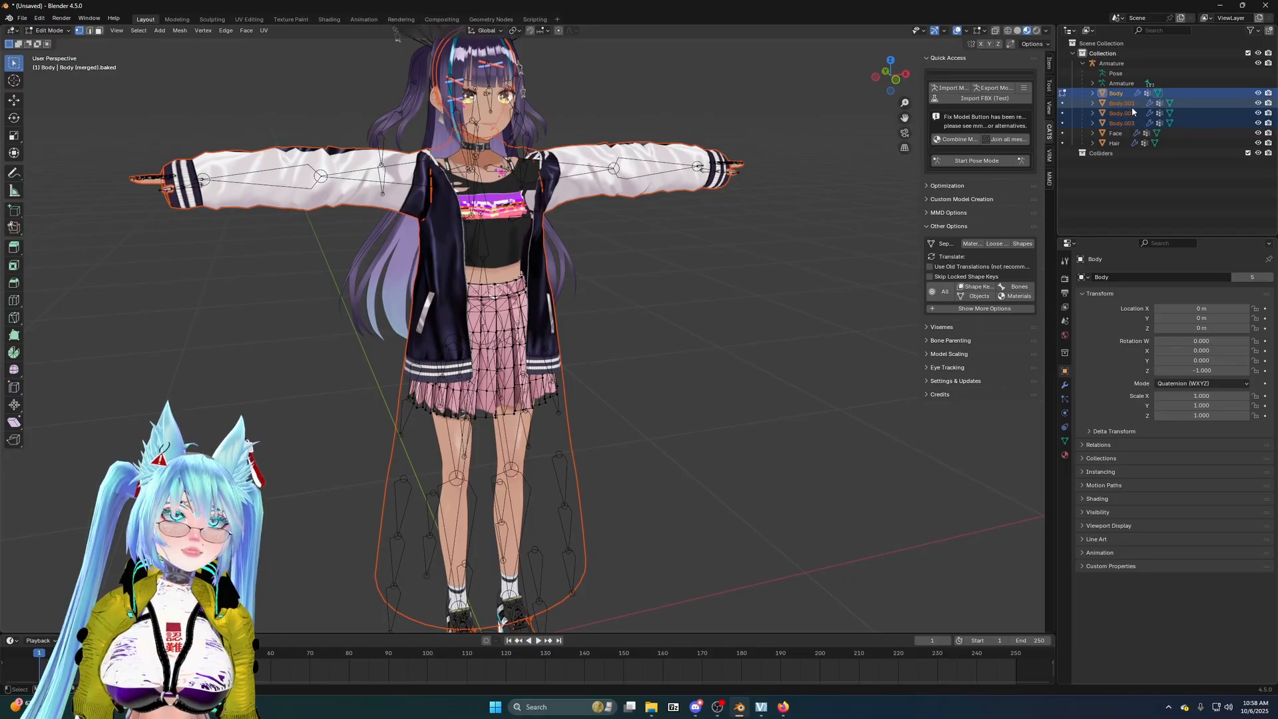
- Select the separated Body.002 mesh in the outliner and examine which part of the avatar it covers
{"action": "left_click", "coordinate": [1132, 114]}
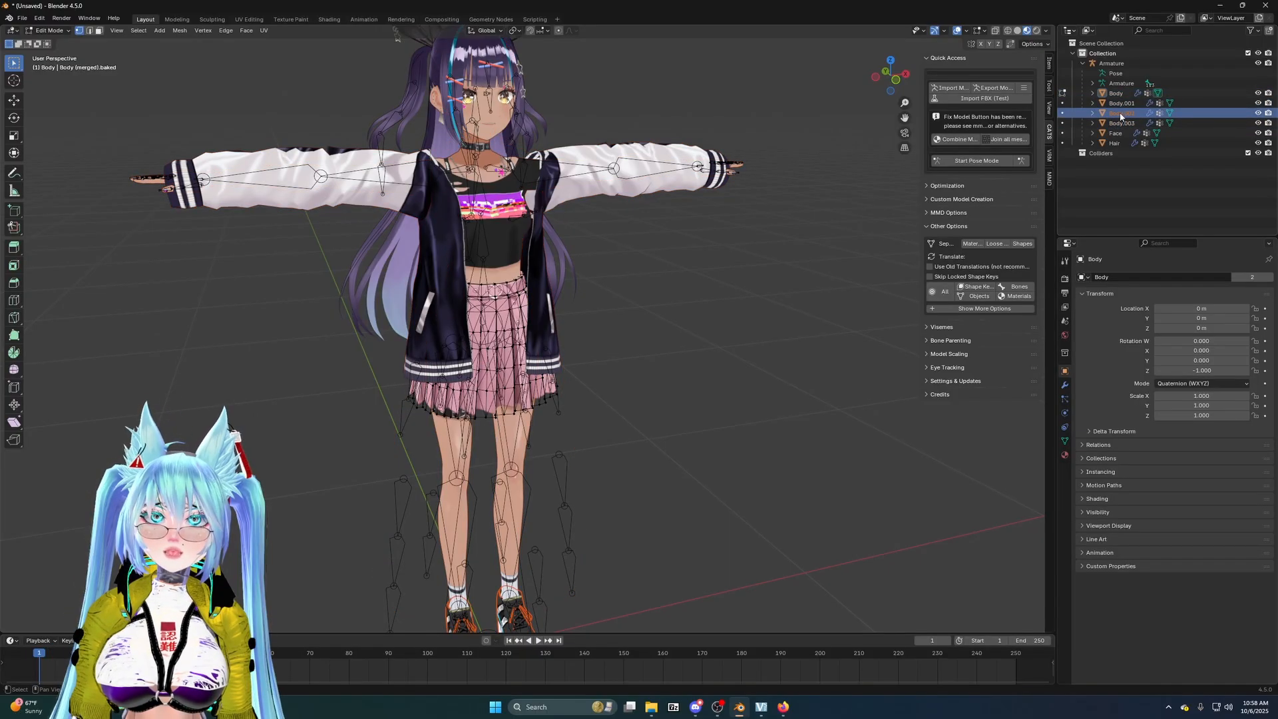
{"action": "scroll", "coordinate": [424, 94], "scroll_direction": "down", "scroll_amount": 2}
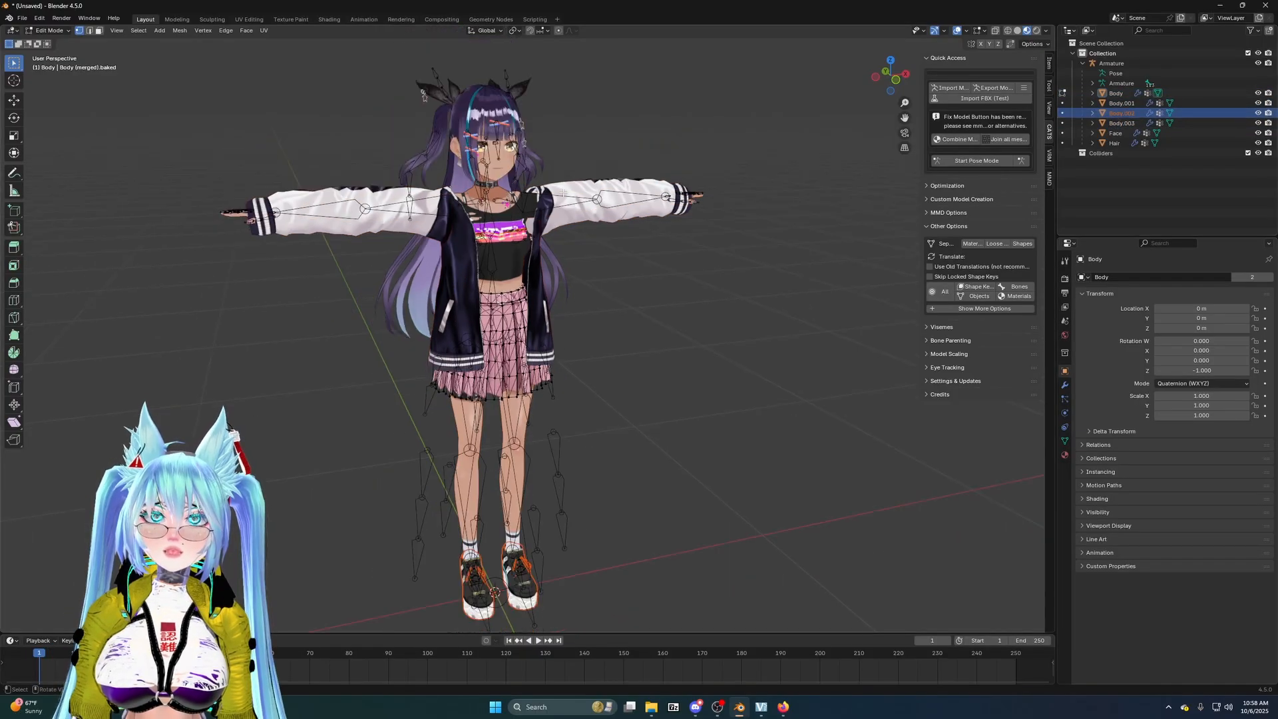
{"action": "left_click", "coordinate": [1149, 125]}
{"action": "scroll", "coordinate": [794, 259], "scroll_direction": "up", "scroll_amount": 2}
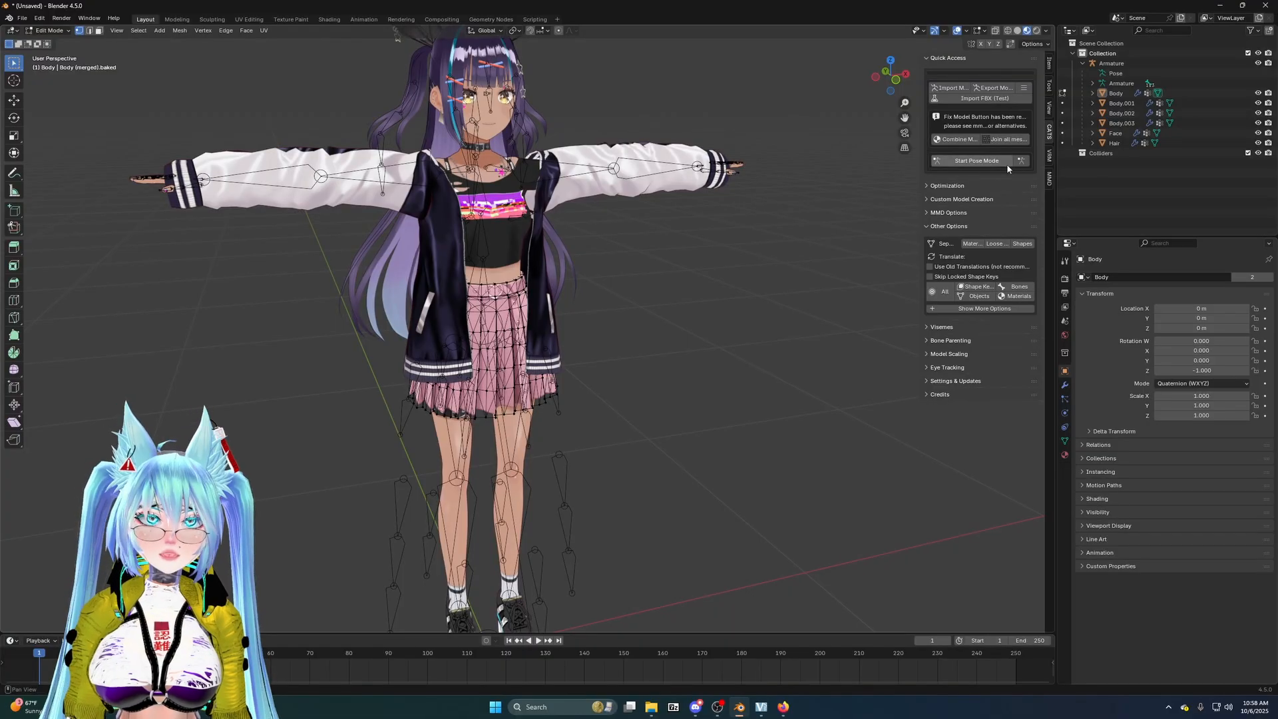
{"action": "left_click", "coordinate": [1123, 114]}
{"action": "scroll", "coordinate": [602, 443], "scroll_direction": "down", "scroll_amount": 2}
{"action": "middle_click_drag", "start_coordinate": [601, 443], "coordinate": [606, 423]}
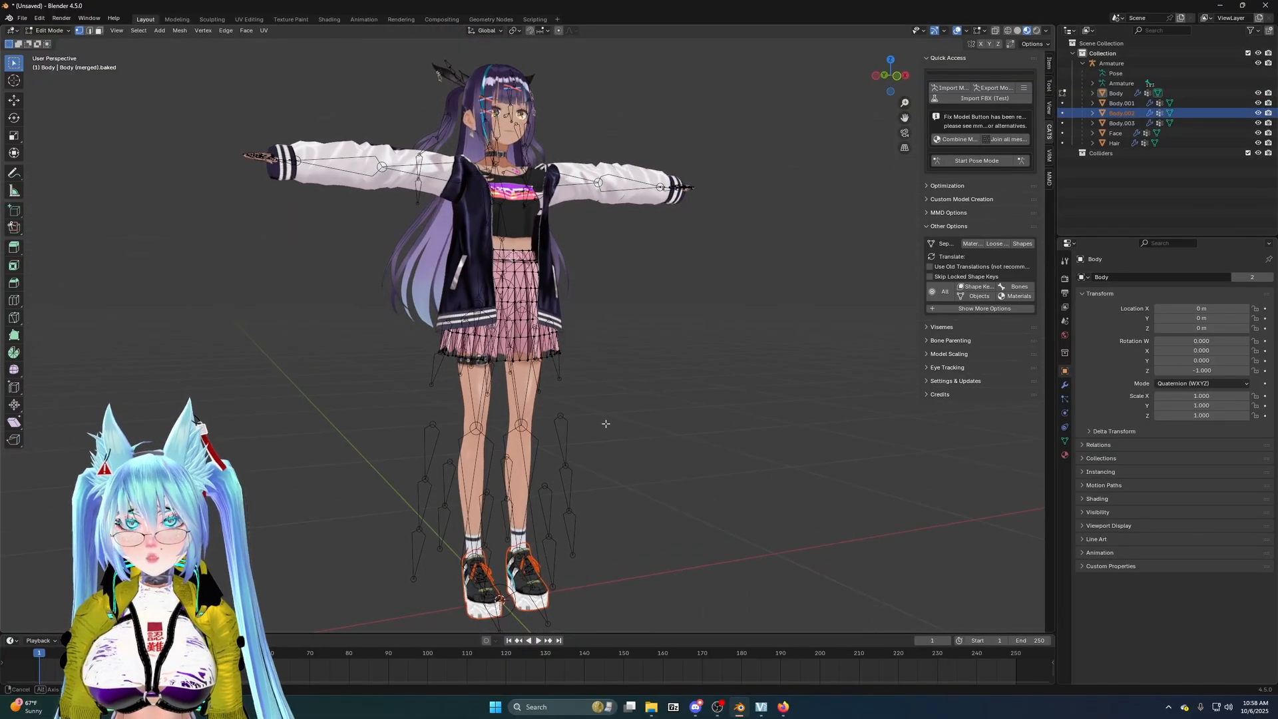
- Select the separated Body.003 mesh, activate the Move tool and switch from Edit Mode to Object Mode
{"action": "left_click", "coordinate": [1122, 124]}
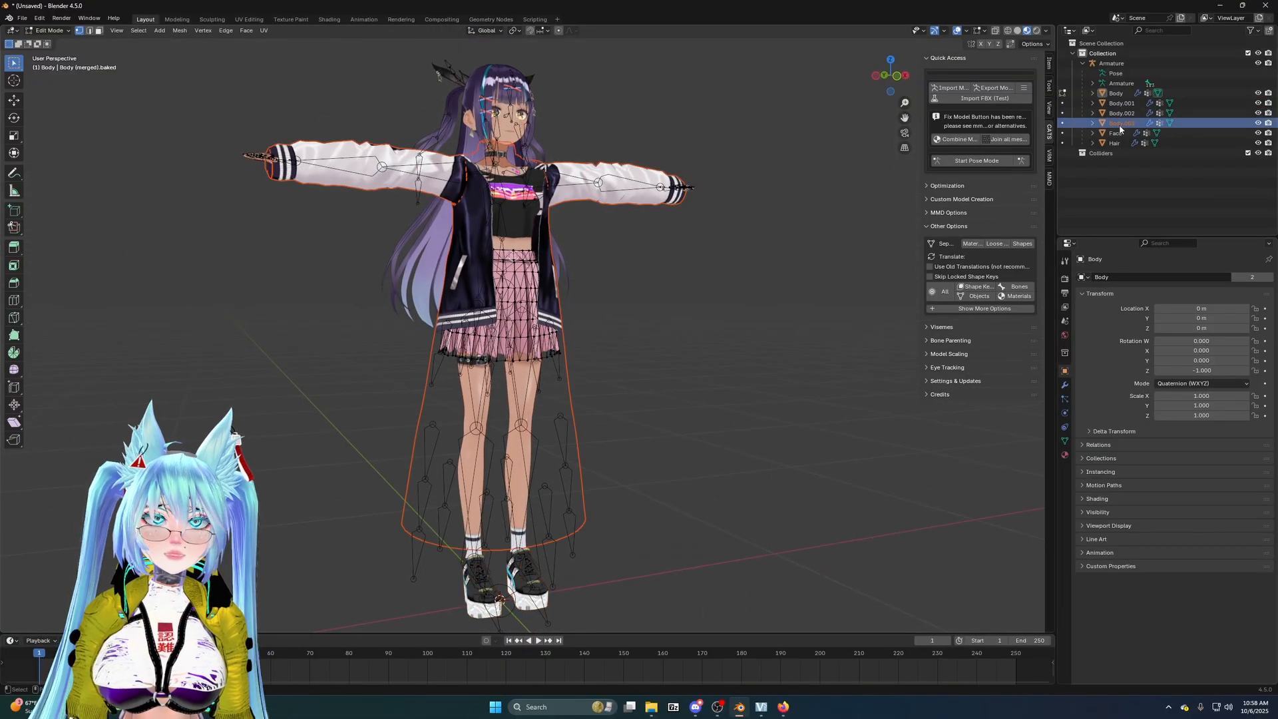
{"action": "middle_click_drag", "start_coordinate": [639, 267], "coordinate": [663, 260]}
{"action": "left_click", "coordinate": [14, 99]}
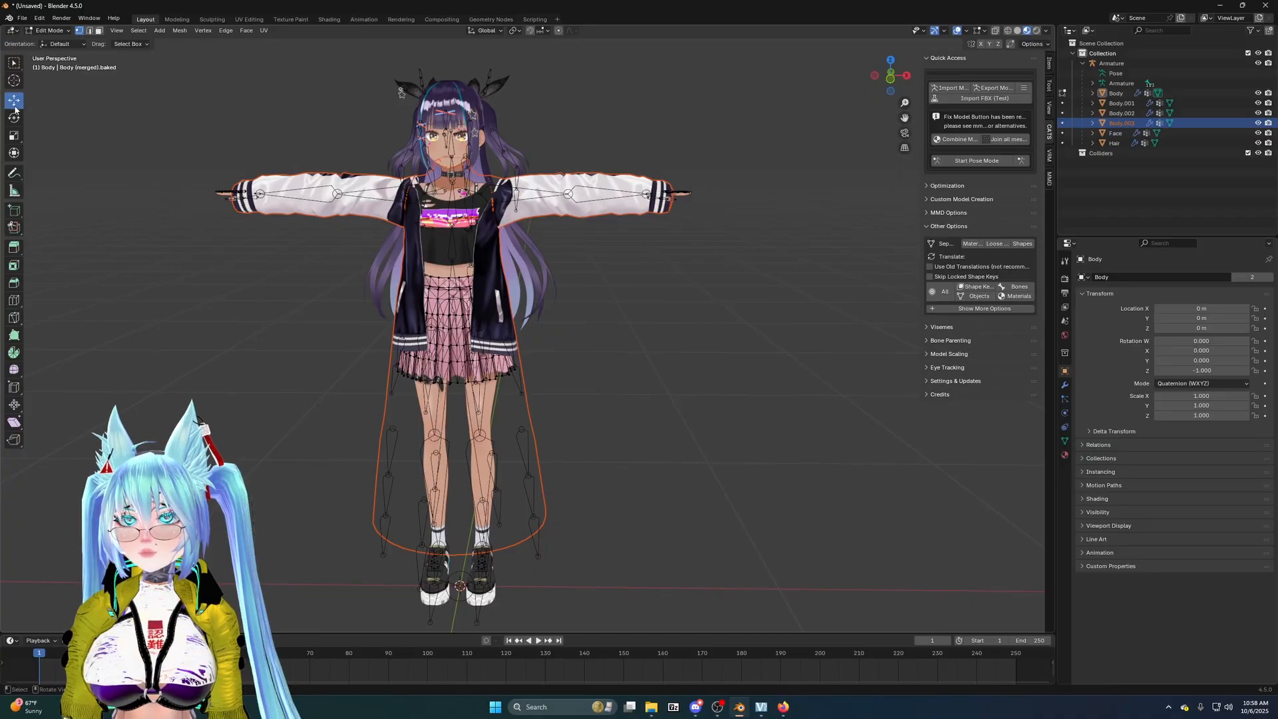
{"action": "middle_click_drag", "start_coordinate": [426, 373], "coordinate": [506, 411]}
{"action": "left_click", "coordinate": [48, 30]}
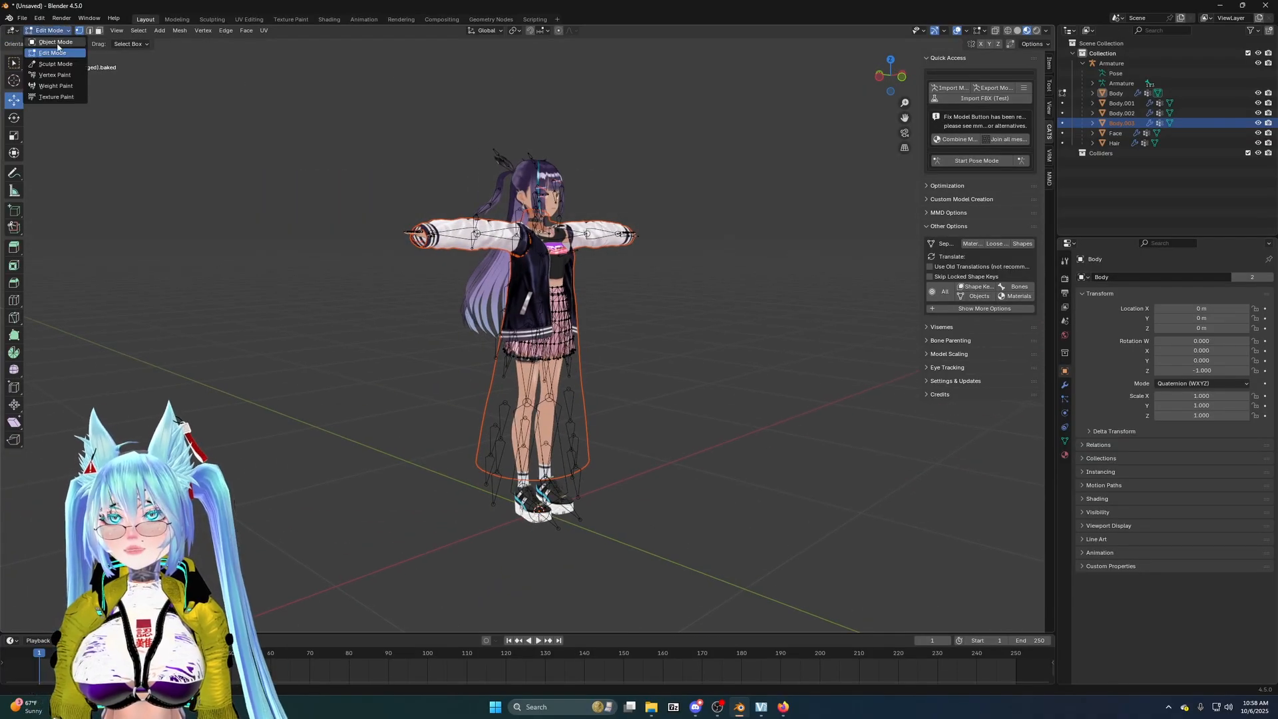
{"action": "left_click", "coordinate": [52, 41]}
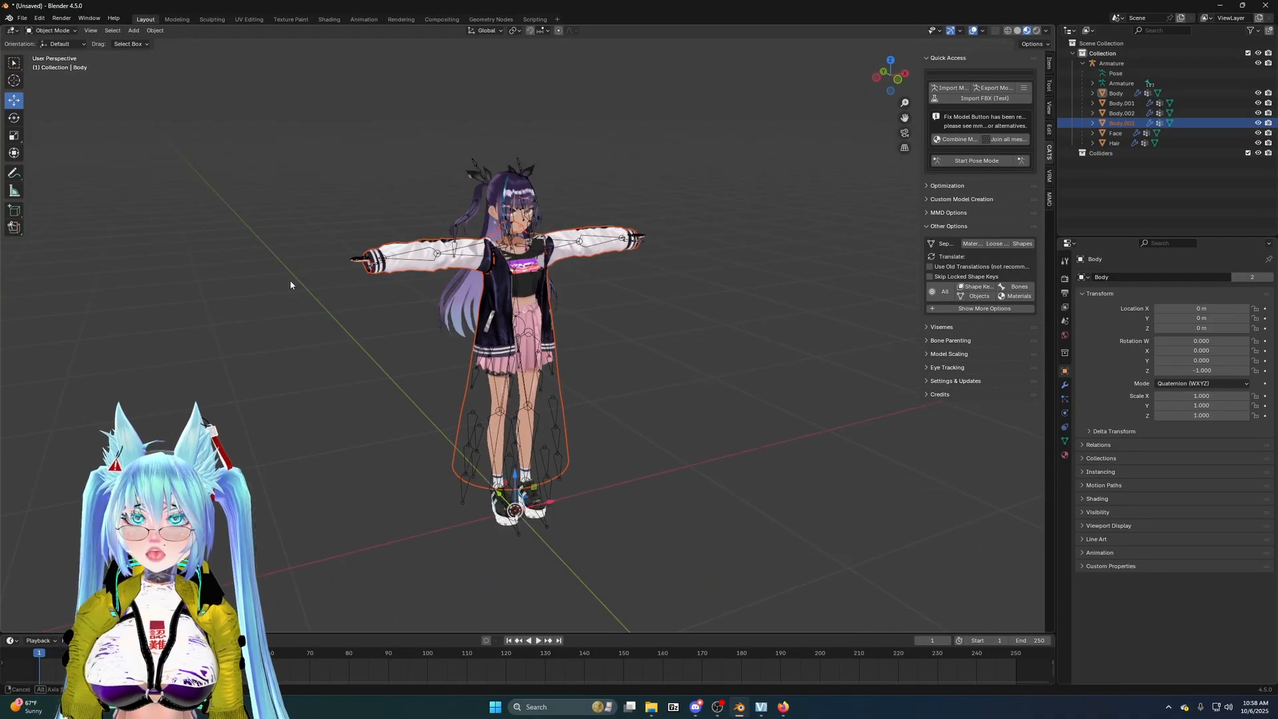
{"action": "middle_click_drag", "start_coordinate": [290, 279], "coordinate": [497, 295]}
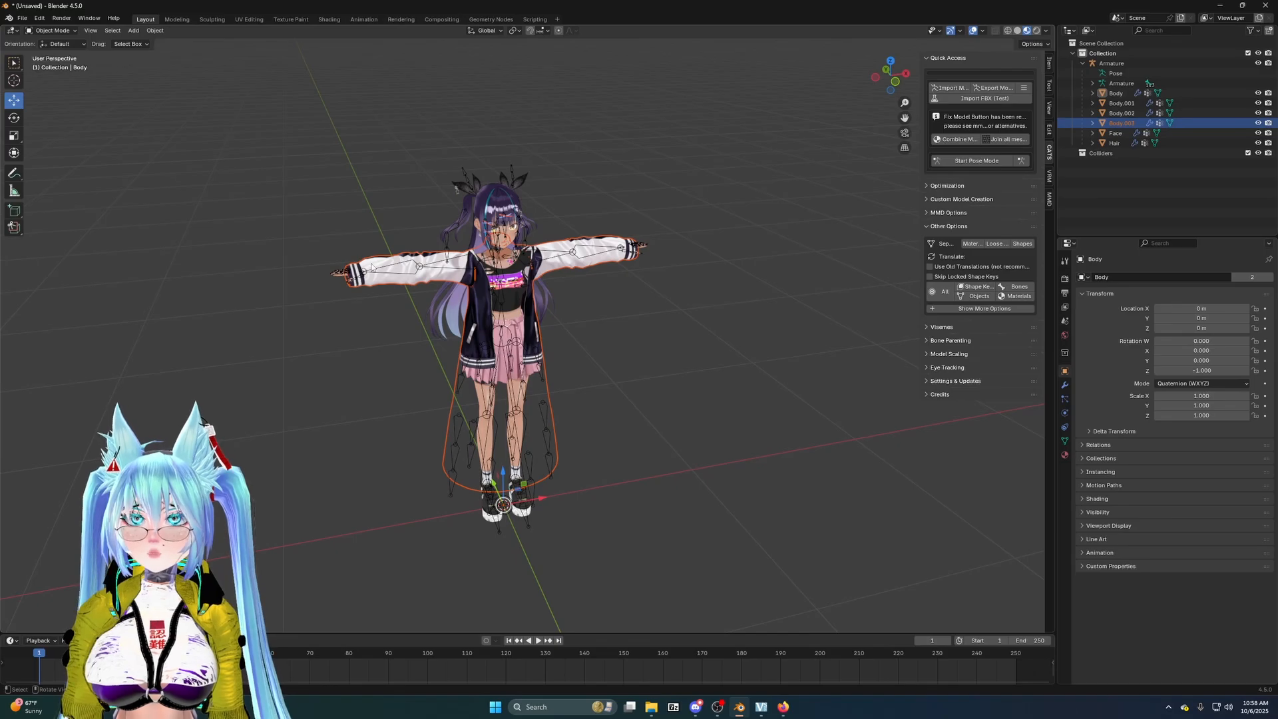
- Move the separated jacket mesh Body.003 about 1.35 m along X, away from the avatar, and examine it beside the body
{"action": "left_click", "coordinate": [386, 285]}
{"action": "key", "text": "g"}
{"action": "key", "text": "x"}
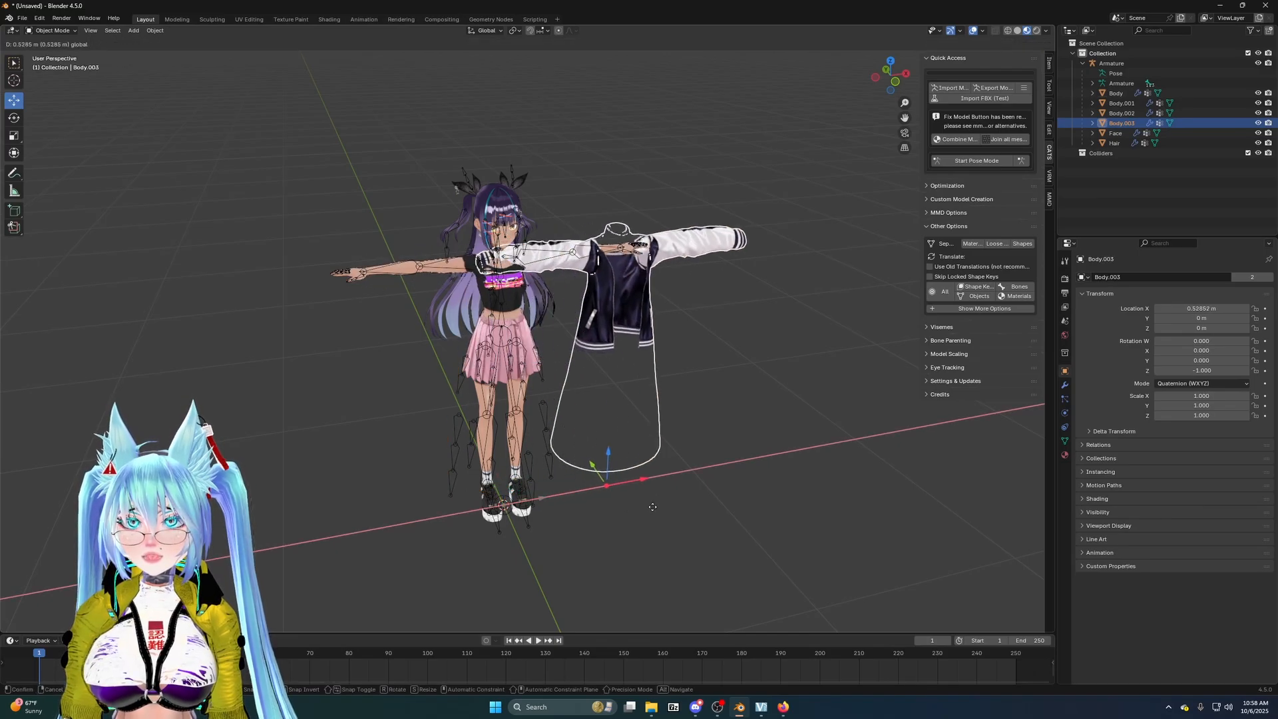
{"action": "left_click", "coordinate": [792, 496]}
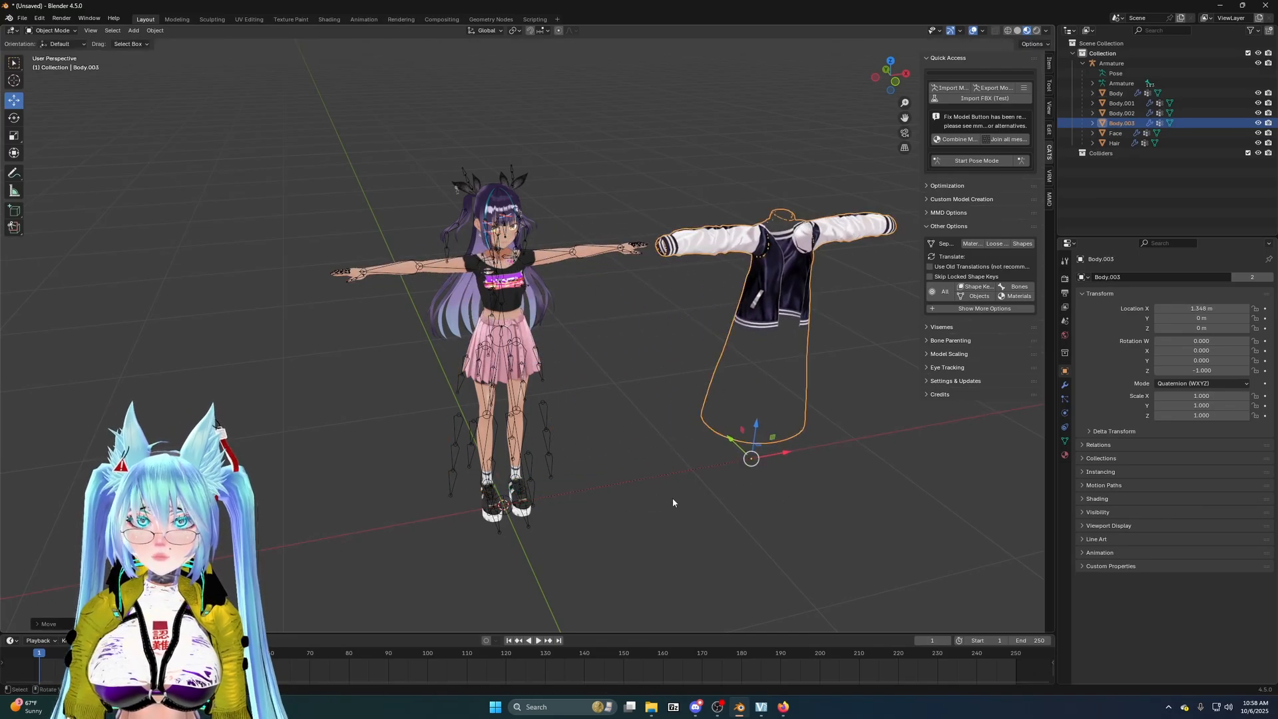
{"action": "middle_click_drag", "start_coordinate": [792, 496], "coordinate": [617, 479]}
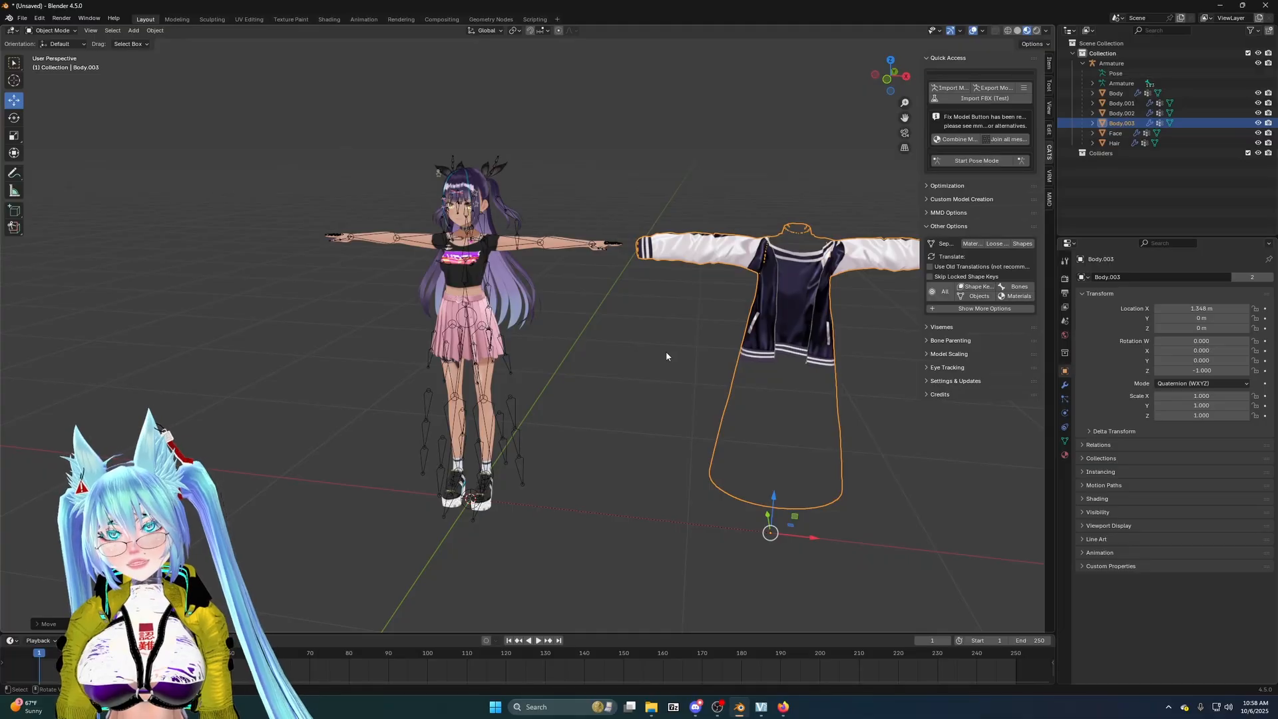
{"action": "middle_click_drag", "start_coordinate": [879, 369], "coordinate": [713, 392]}
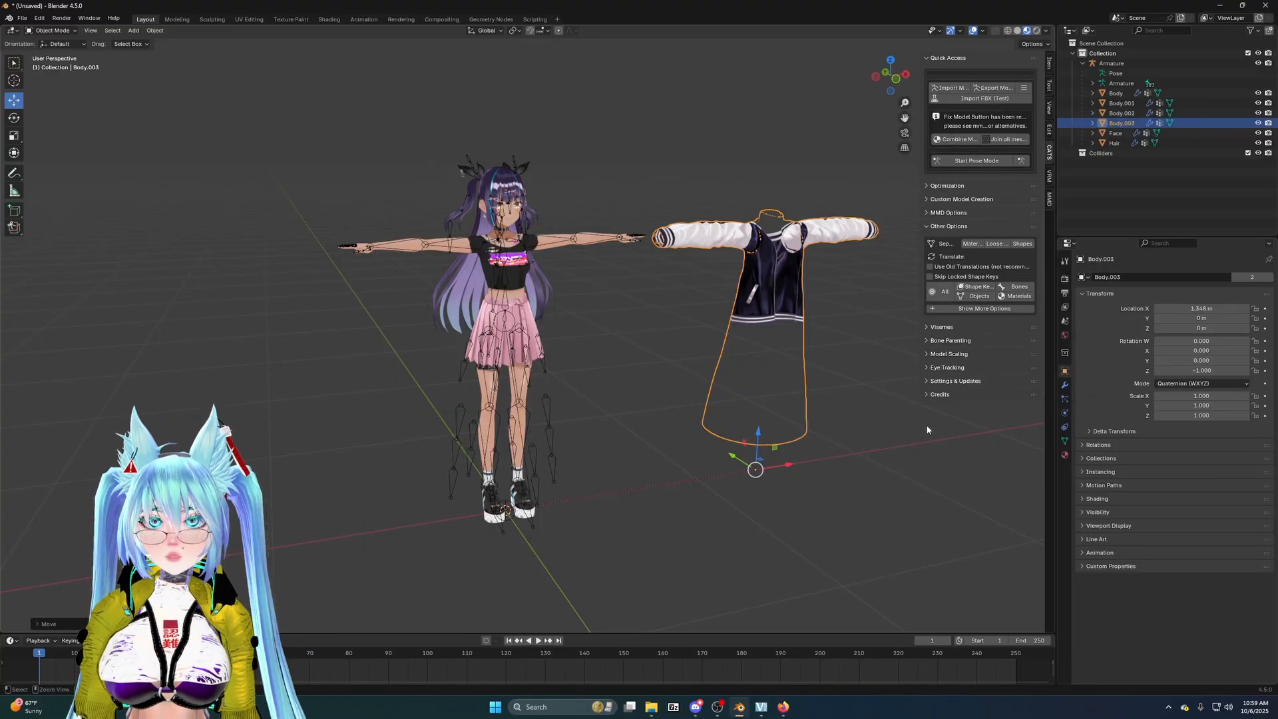
- Undo the jacket move and the Edit Mode separation by material, and deselect the geometry of the single Body mesh
{"action": "key", "text": "alt+g"}
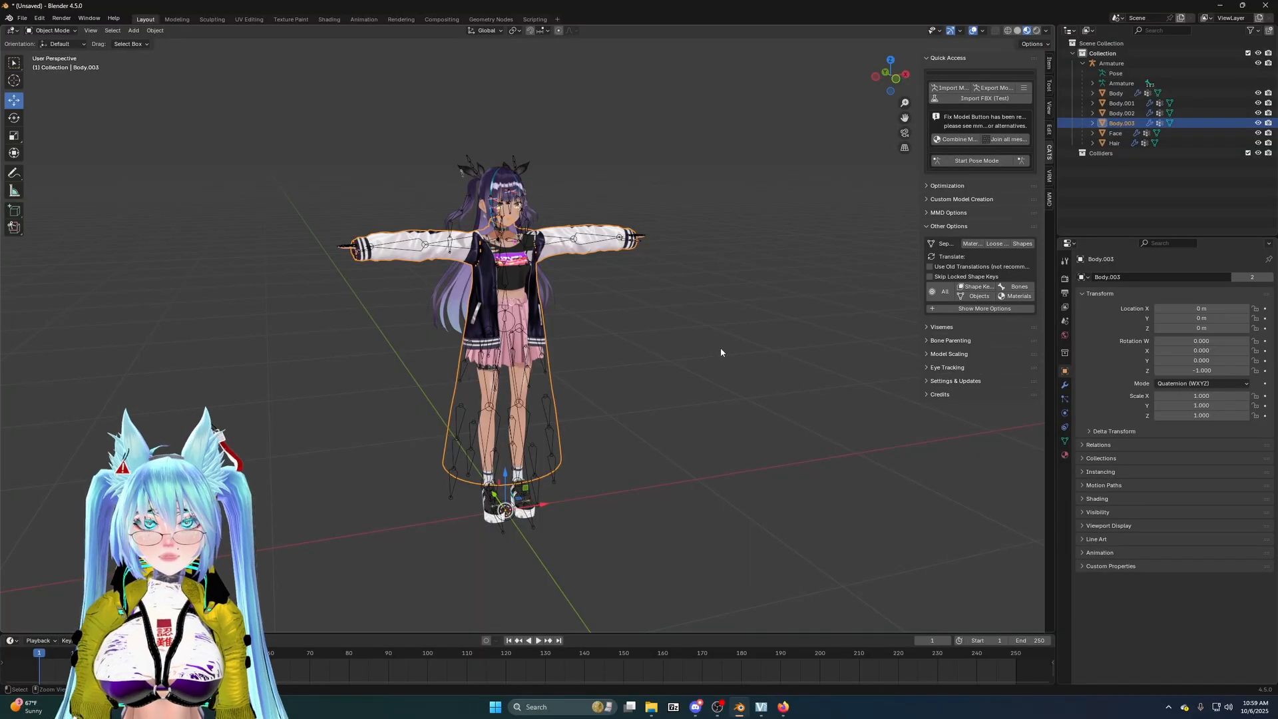
{"action": "key", "text": "ctrl+z"}
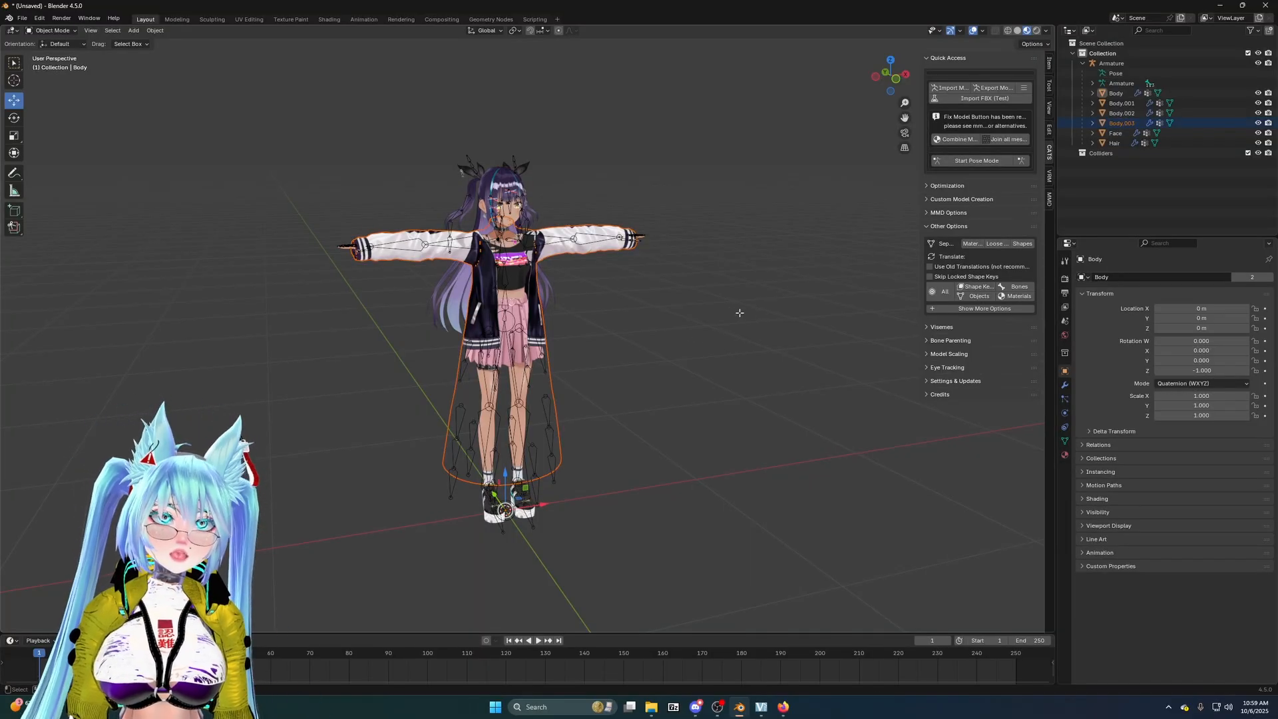
{"action": "key", "text": "Tab"}
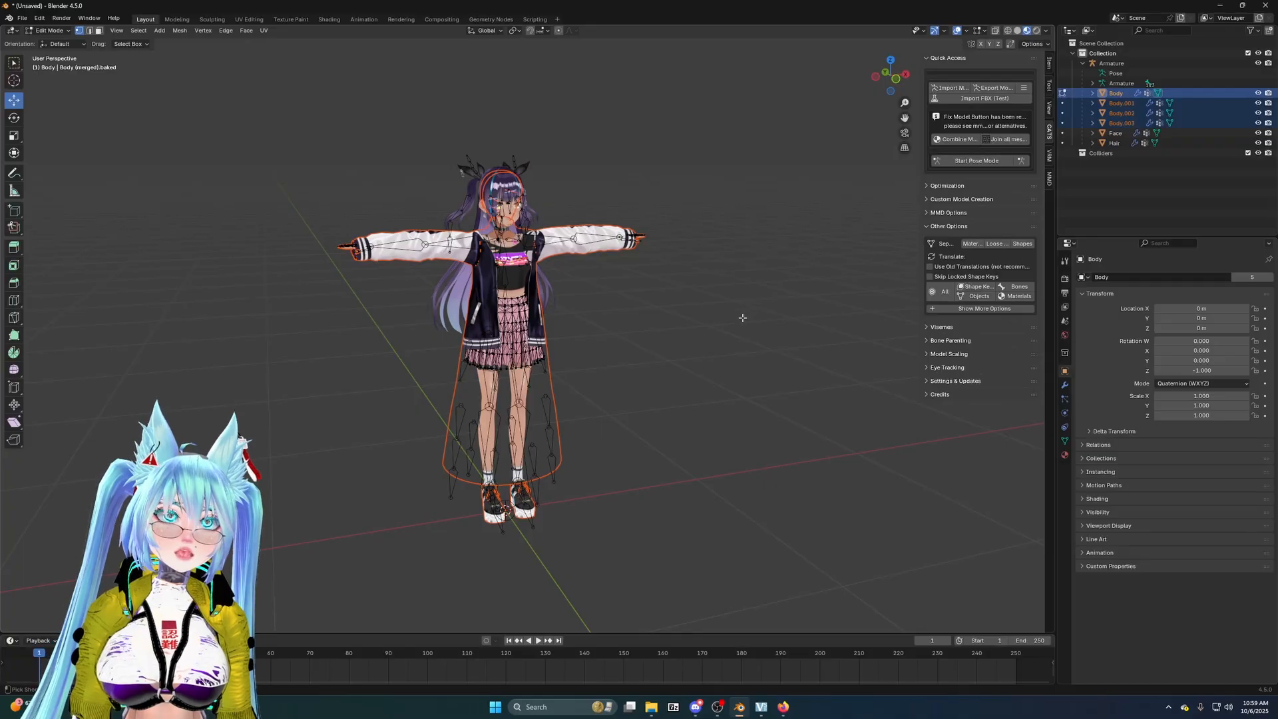
{"action": "scroll", "coordinate": [599, 353], "scroll_direction": "up", "scroll_amount": 3}
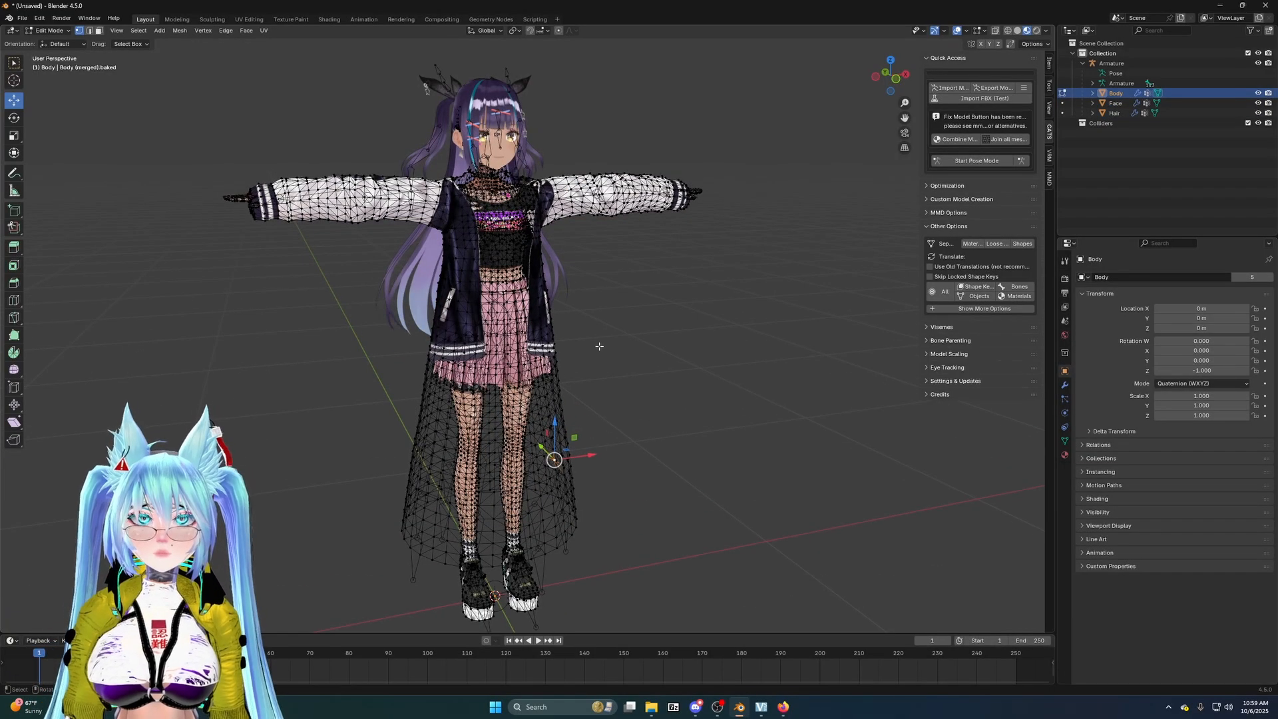
{"action": "left_click", "coordinate": [208, 293]}
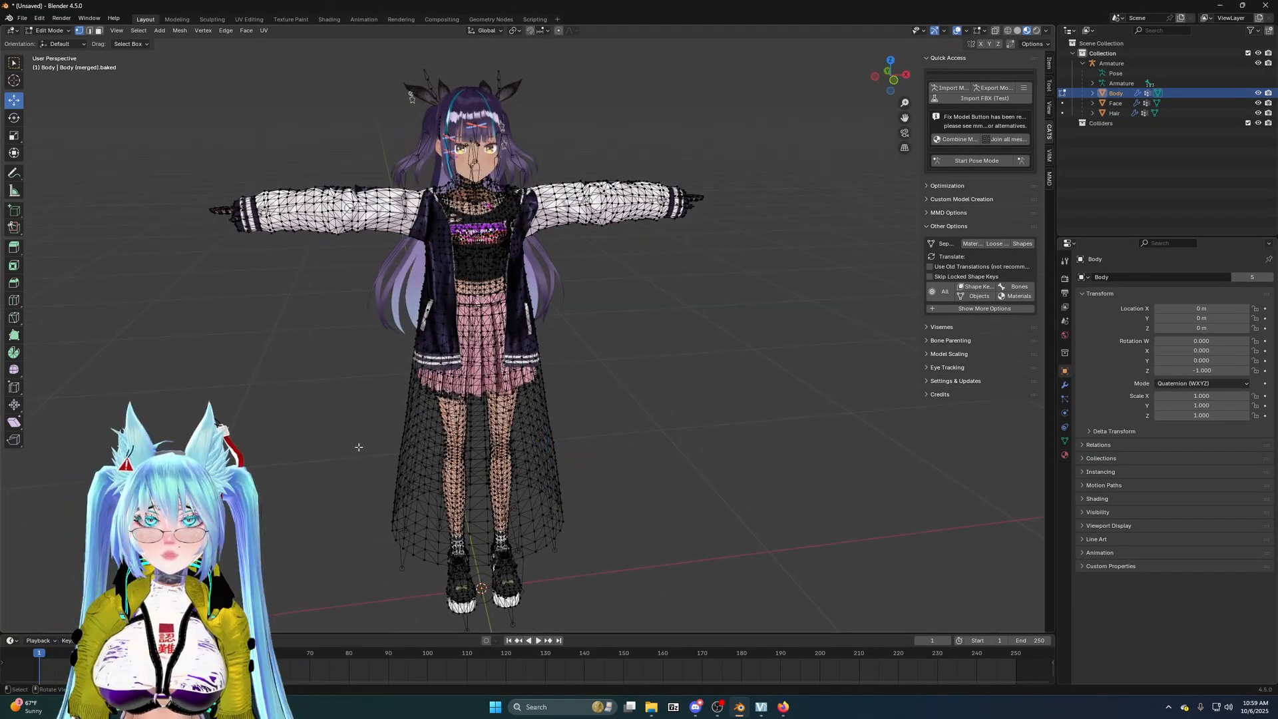
- Return to Object Mode and separate the Body mesh by material with the CATS add-on
{"action": "left_click", "coordinate": [48, 30]}
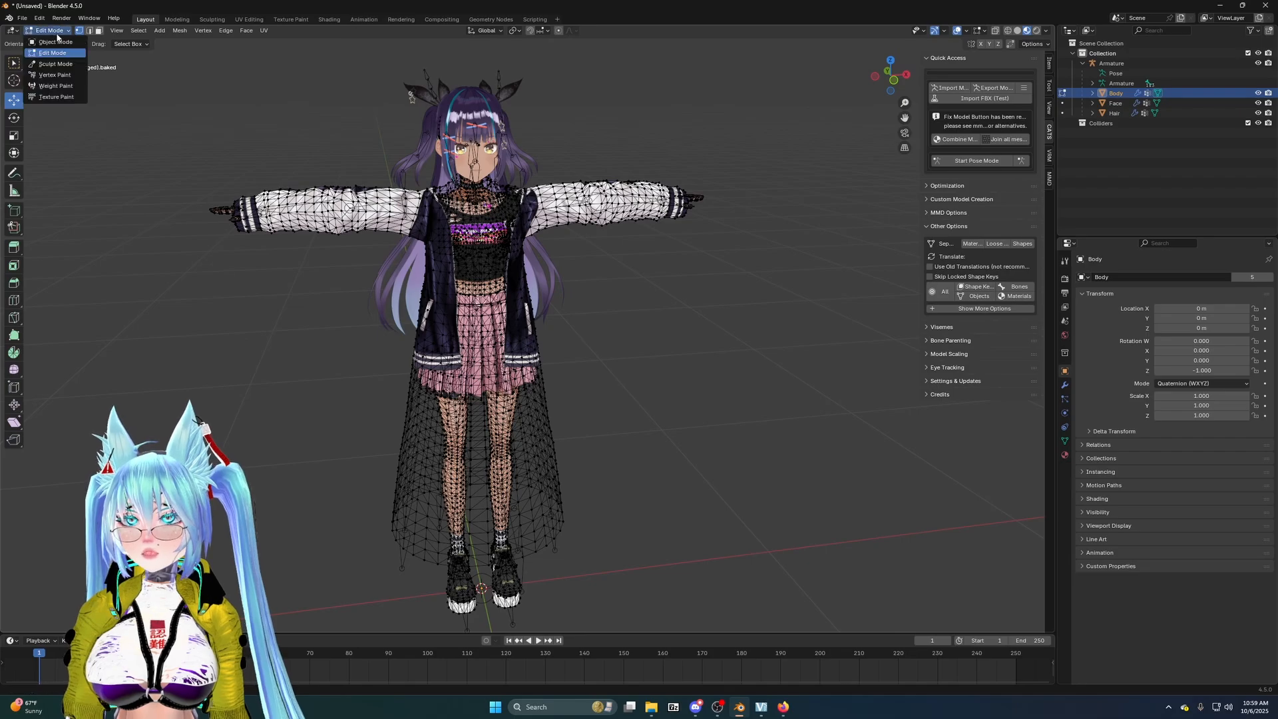
{"action": "left_click", "coordinate": [50, 42]}
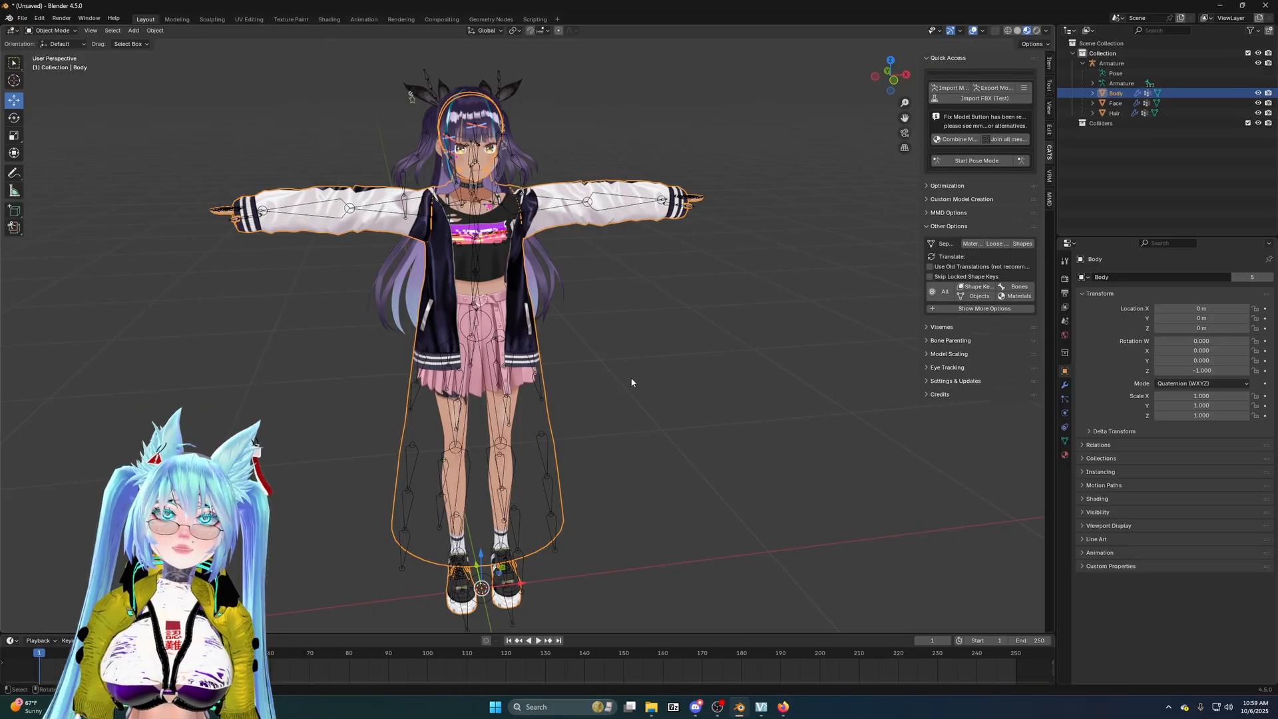
{"action": "middle_click_drag", "start_coordinate": [633, 370], "coordinate": [867, 217]}
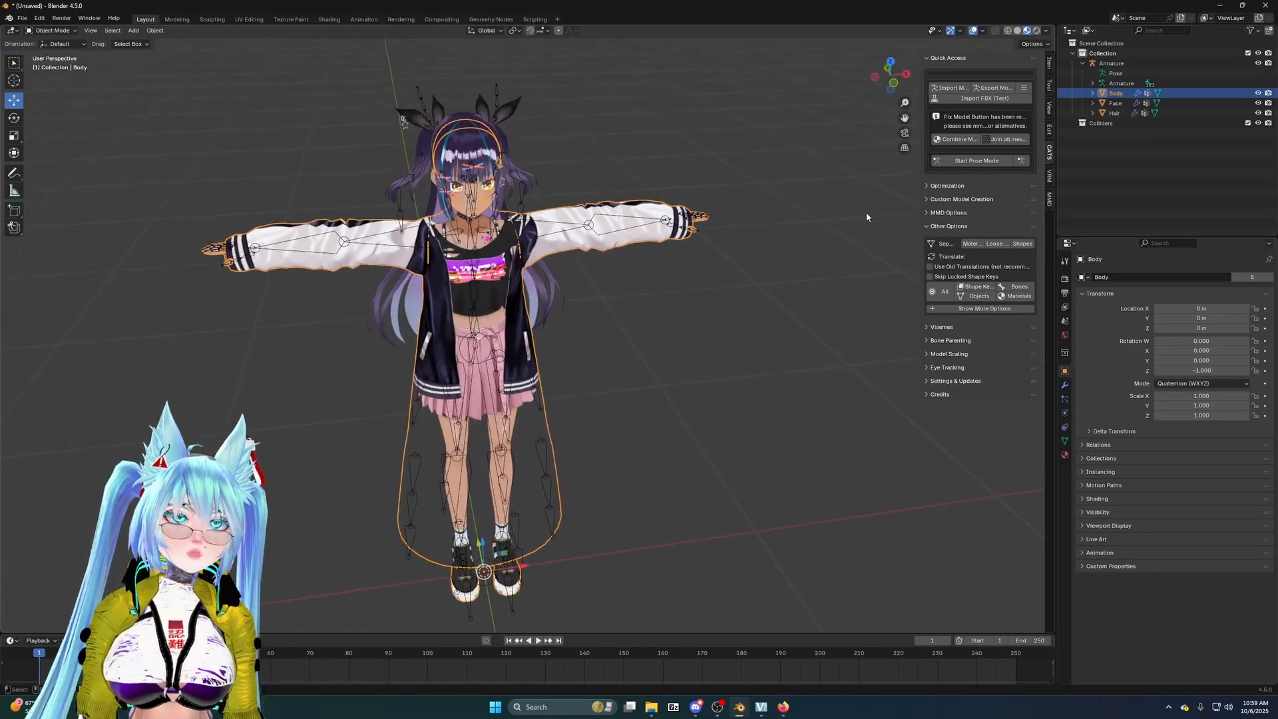
{"action": "middle_click_drag", "start_coordinate": [519, 269], "coordinate": [515, 273]}
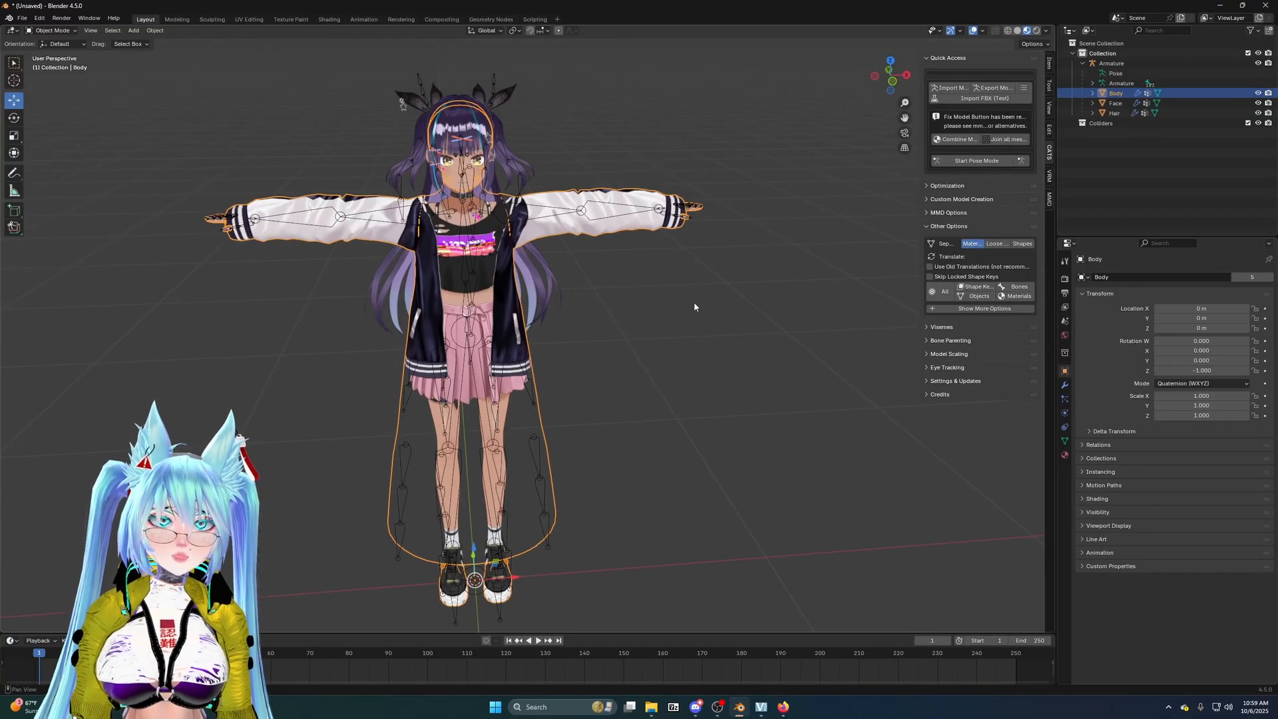
- Select the separated Body_00_SKIN, Bottoms, Shoes and Tops meshes one after another to examine which part each covers
{"action": "left_click", "coordinate": [1133, 116]}
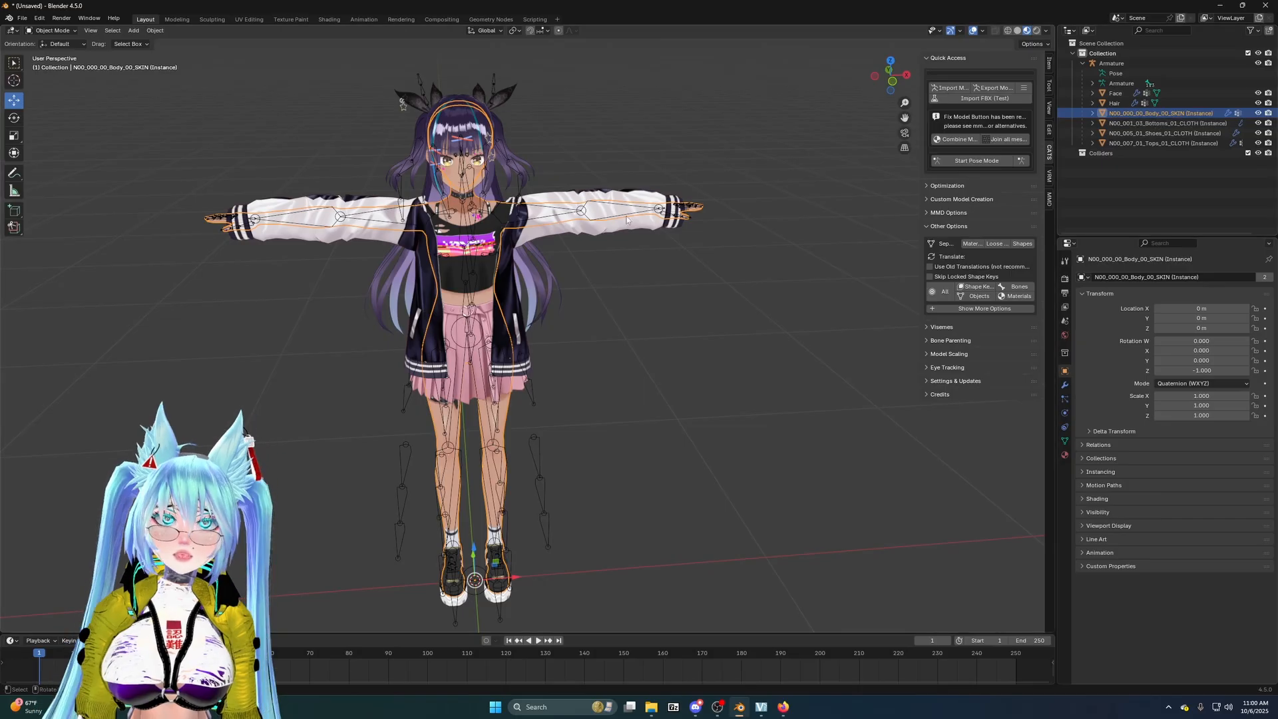
{"action": "left_click", "coordinate": [1165, 123]}
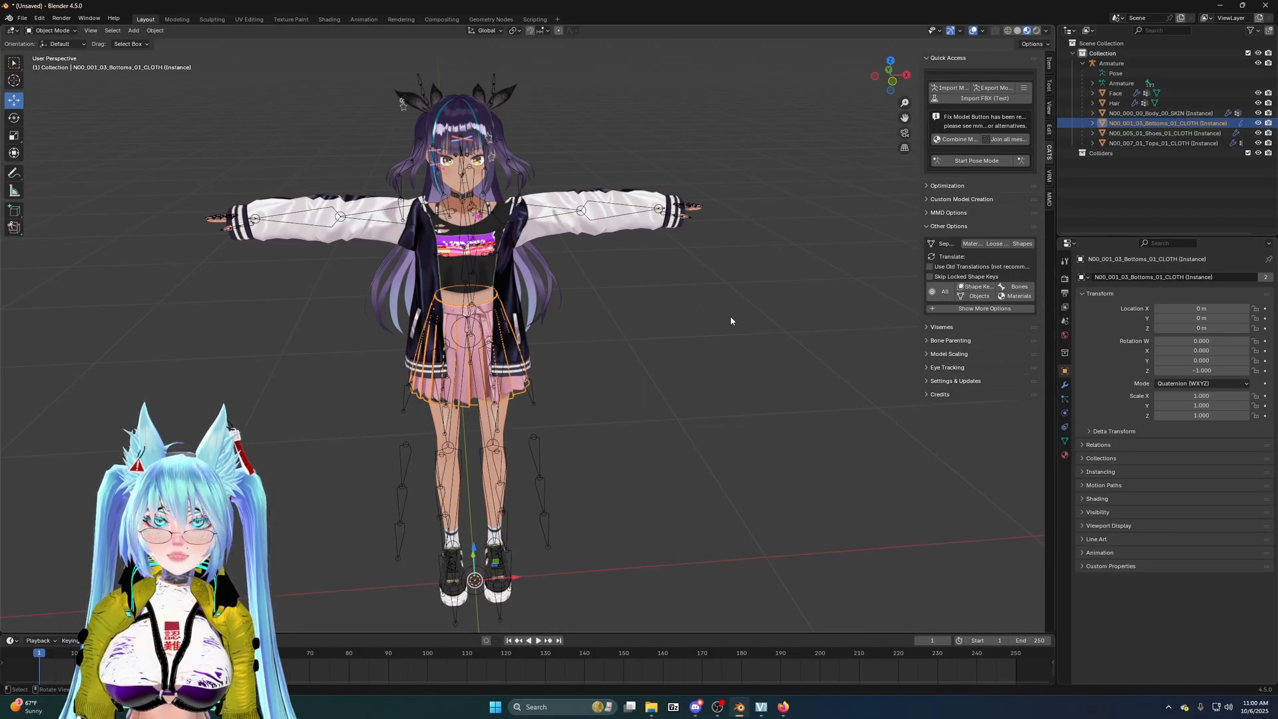
{"action": "left_click", "coordinate": [1145, 133]}
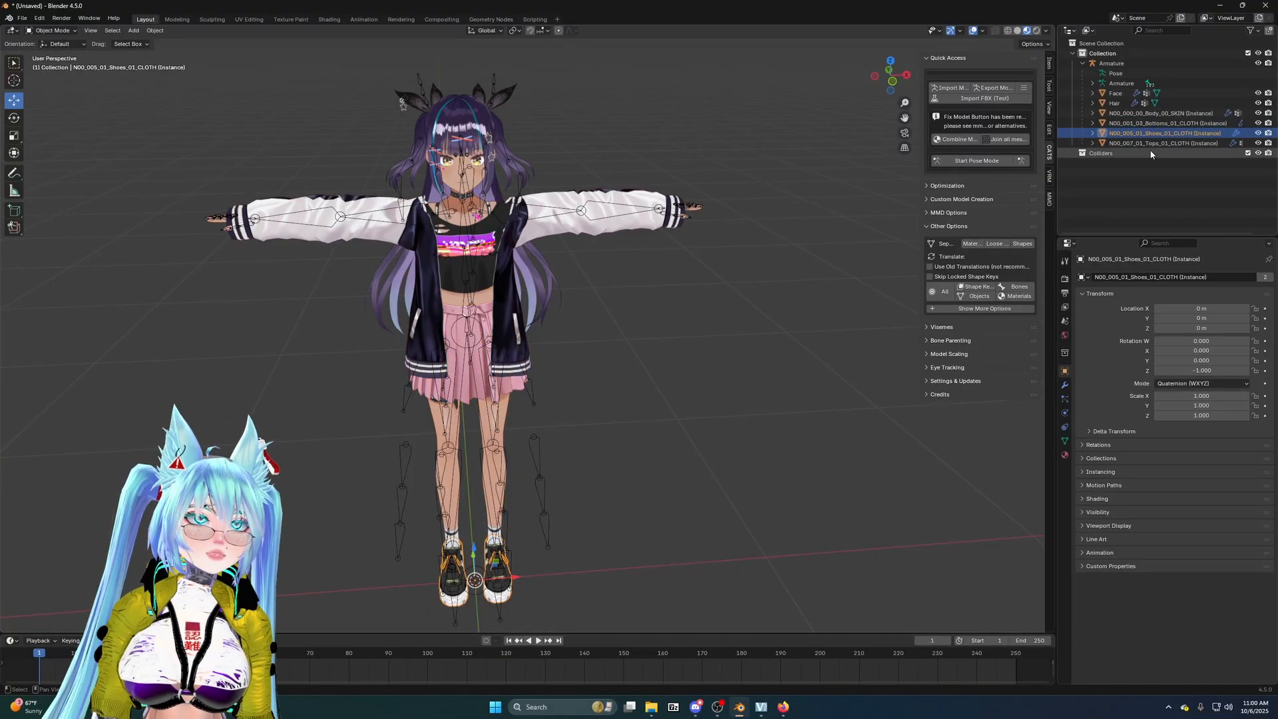
{"action": "left_click", "coordinate": [1175, 144]}
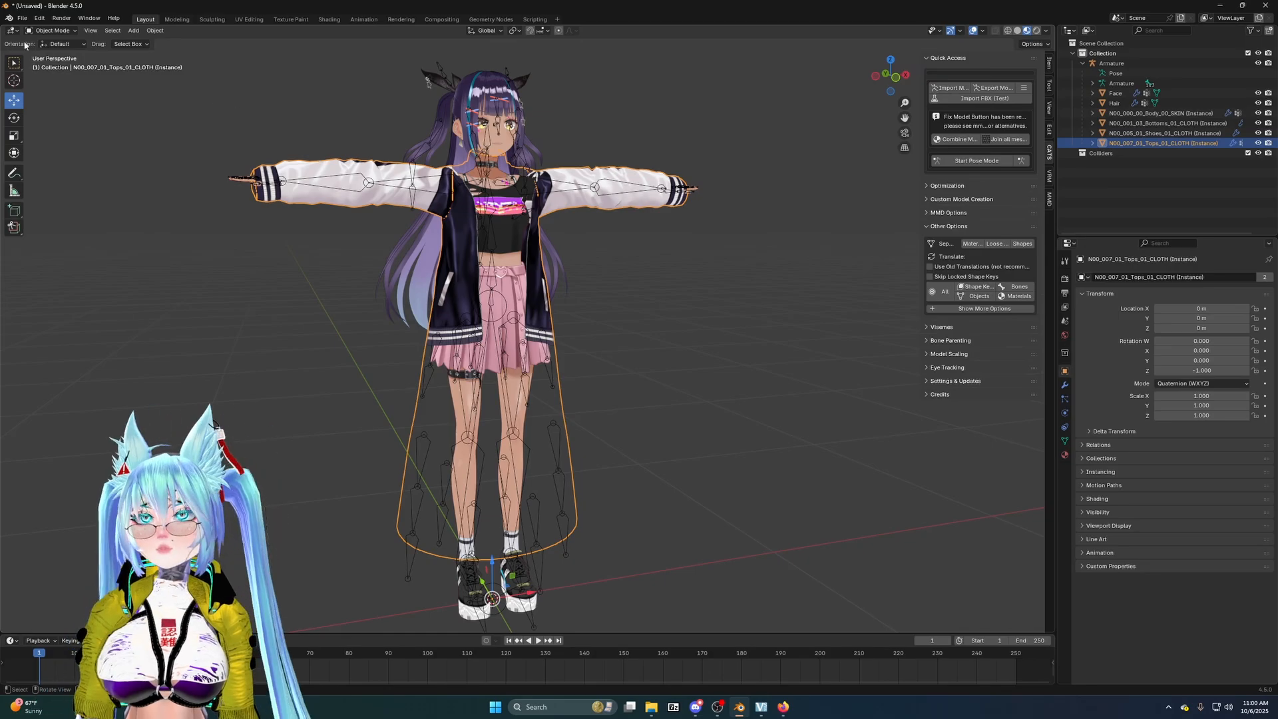
- Move the Tops mesh about 0.47 m along X to demonstrate the separation, and undo the move
{"action": "scroll", "coordinate": [482, 434], "scroll_direction": "down", "scroll_amount": 3}
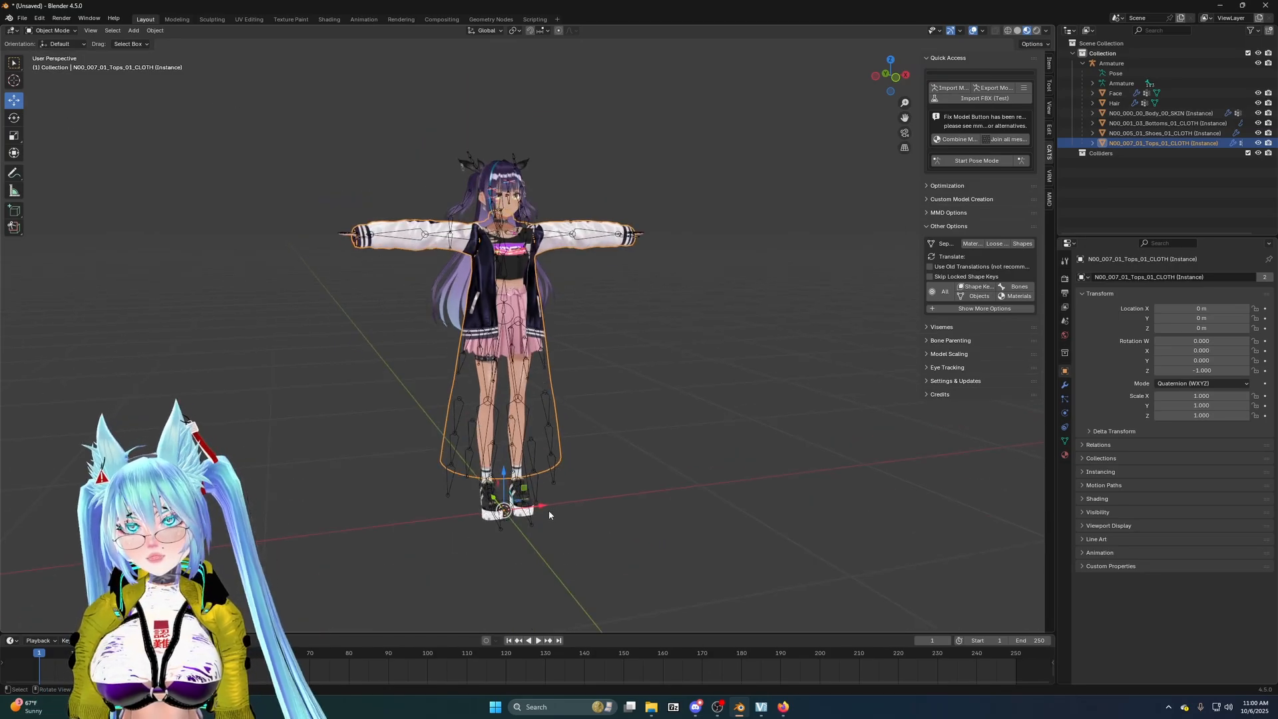
{"action": "left_click_drag", "start_coordinate": [545, 507], "coordinate": [644, 514]}
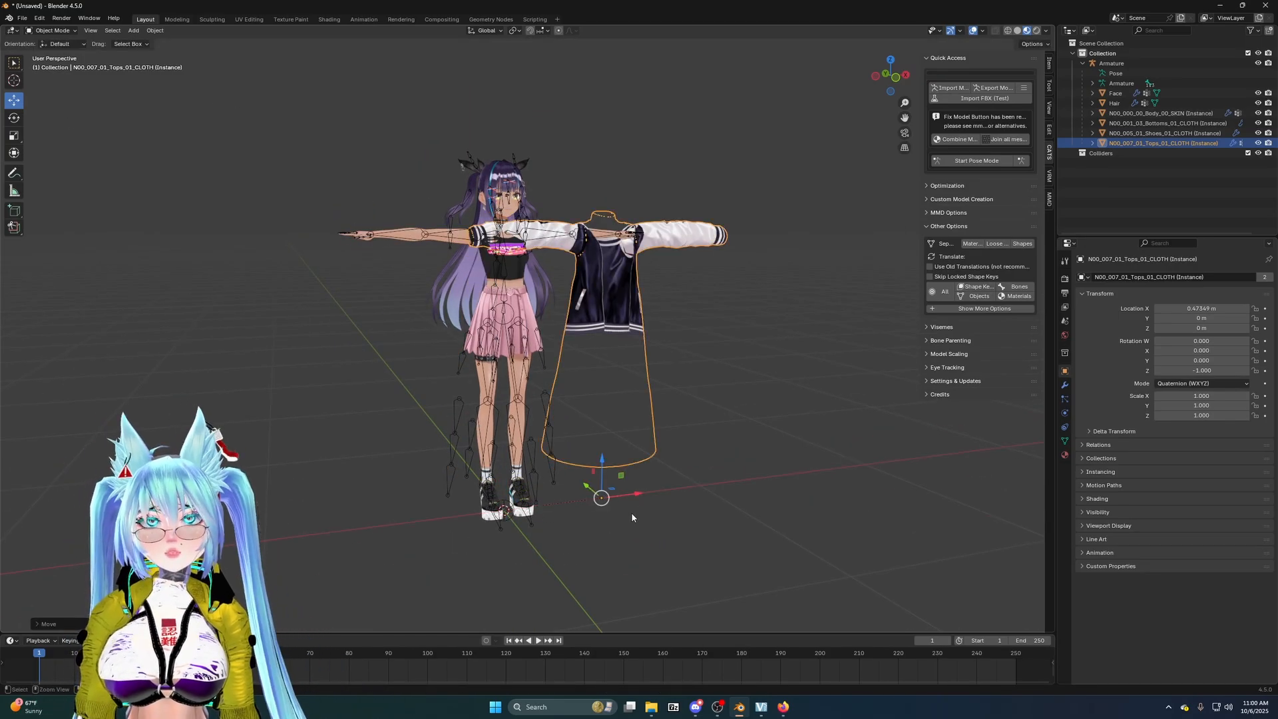
{"action": "key", "text": "ctrl+z"}
{"action": "scroll", "coordinate": [623, 416], "scroll_direction": "up", "scroll_amount": 2}
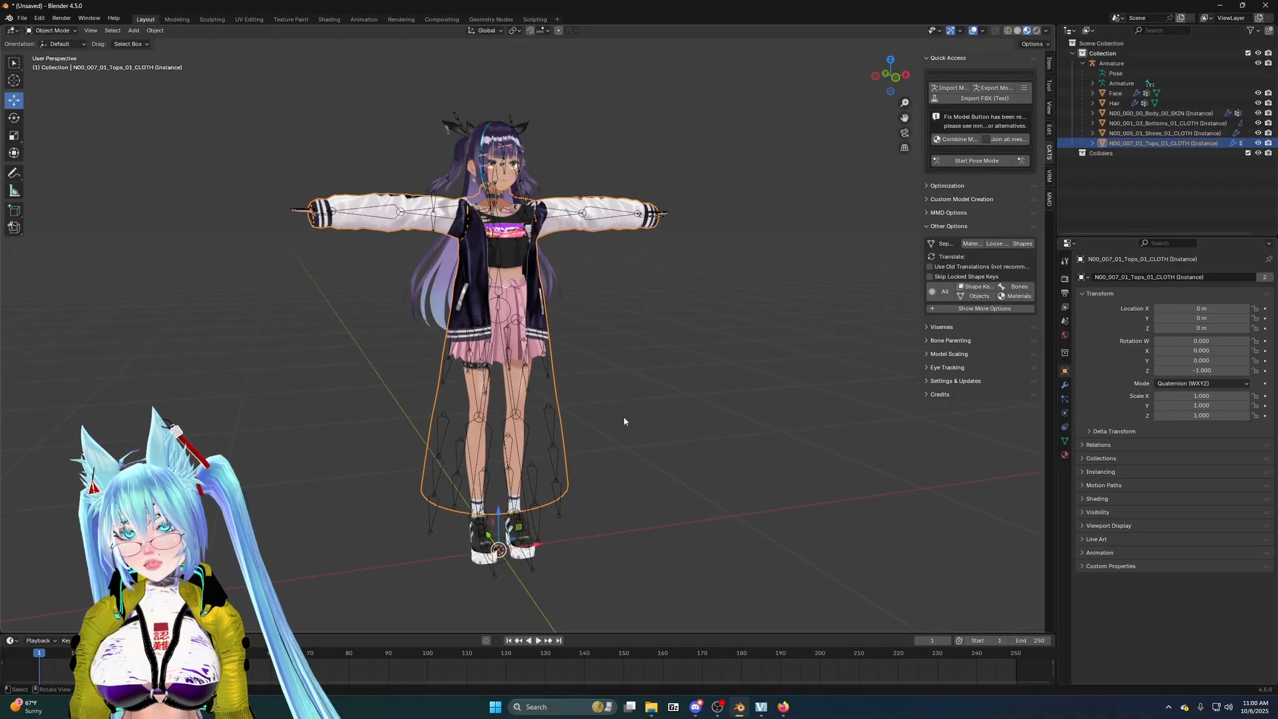
{"action": "scroll", "coordinate": [624, 421], "scroll_direction": "up", "scroll_amount": 2}
{"action": "scroll", "coordinate": [557, 350], "scroll_direction": "down", "scroll_amount": 4}
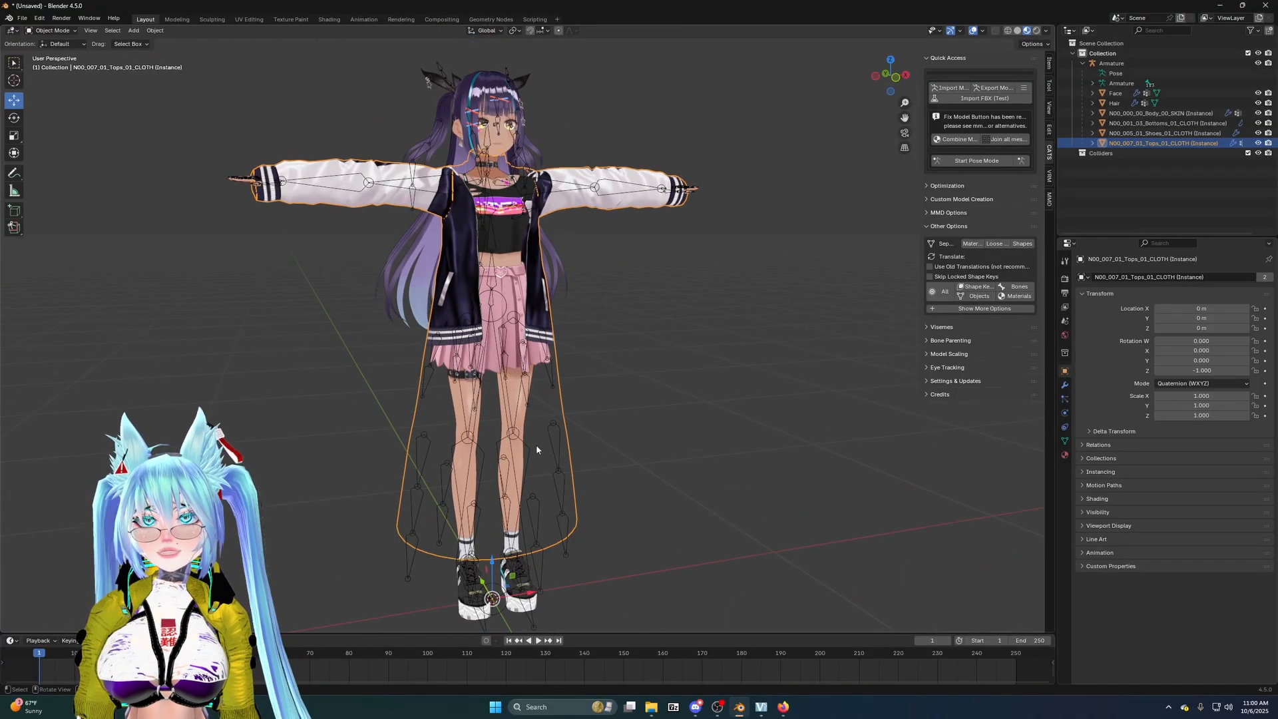
{"action": "middle_click_drag", "start_coordinate": [537, 445], "coordinate": [605, 377]}
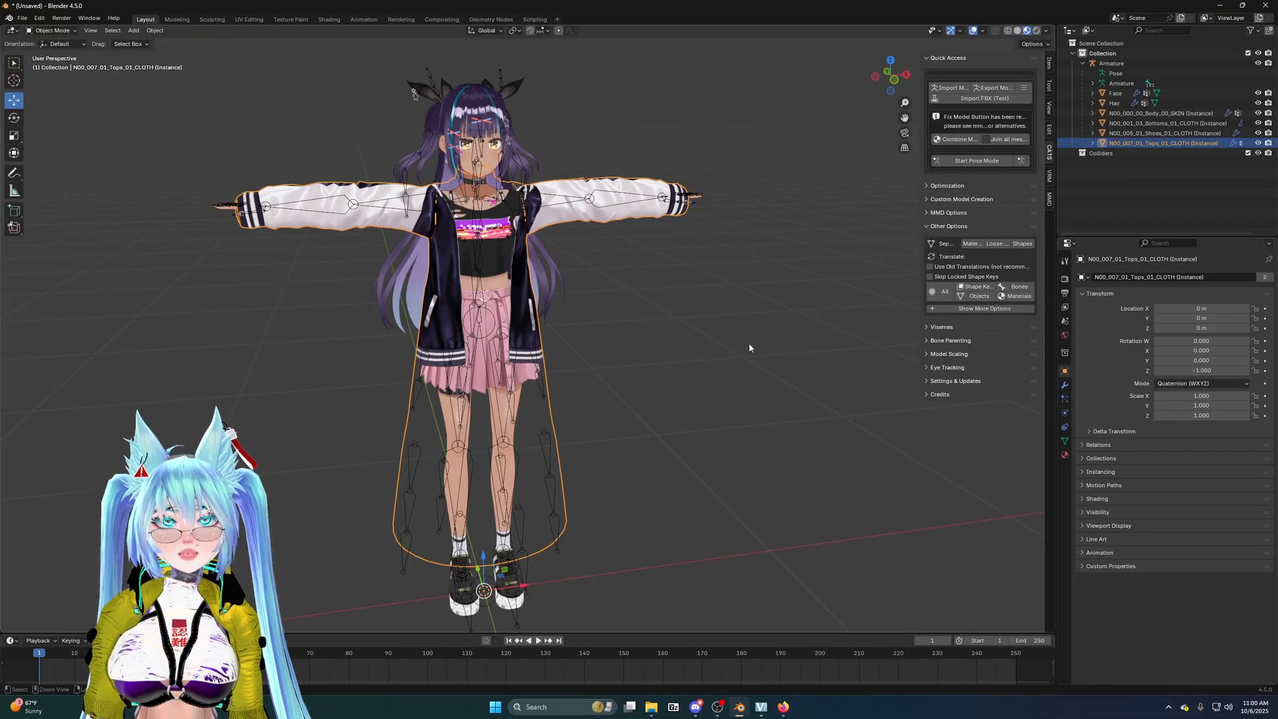
- Undo the mesh selections and the CATS material separation, back to the single Body mesh
{"action": "key", "text": "ctrl+z"}
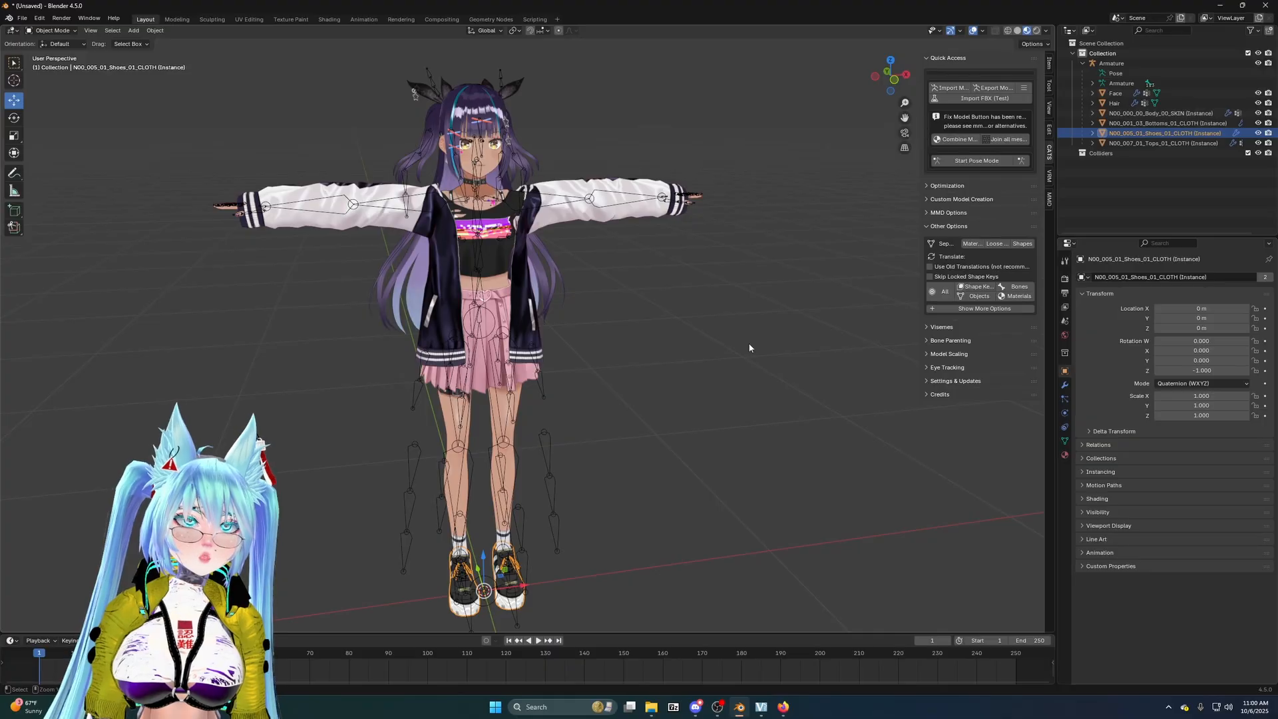
{"action": "key", "text": "ctrl+z"}
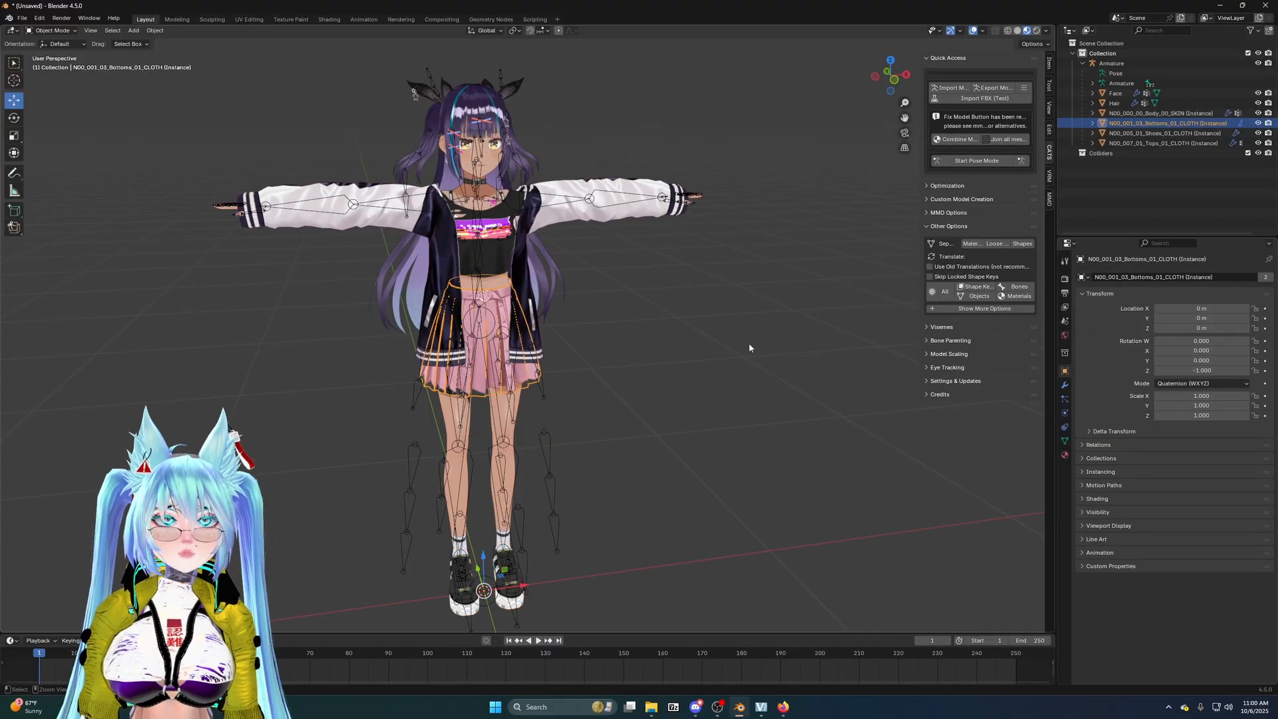
{"action": "key", "text": "ctrl+z"}
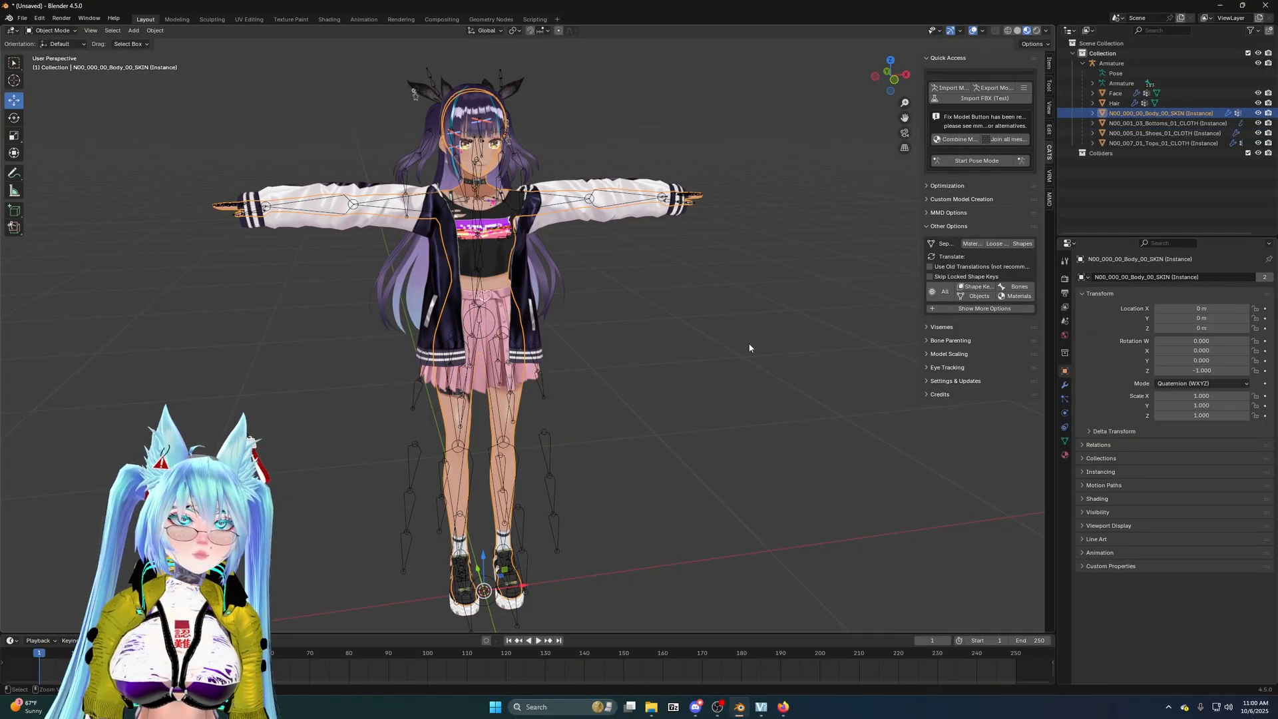
{"action": "key", "text": "ctrl+z"}
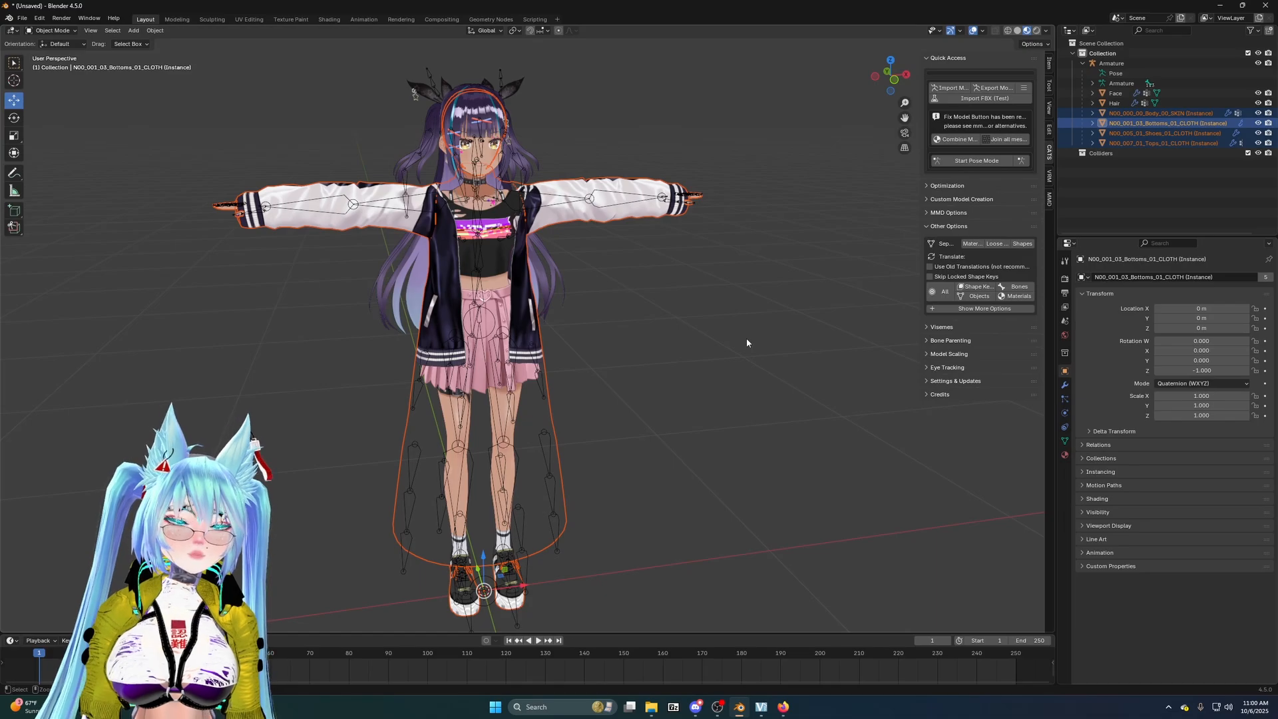
{"action": "key", "text": "ctrl+z"}
{"action": "key", "text": "ctrl+z"}
{"action": "key", "text": "ctrl+z"}
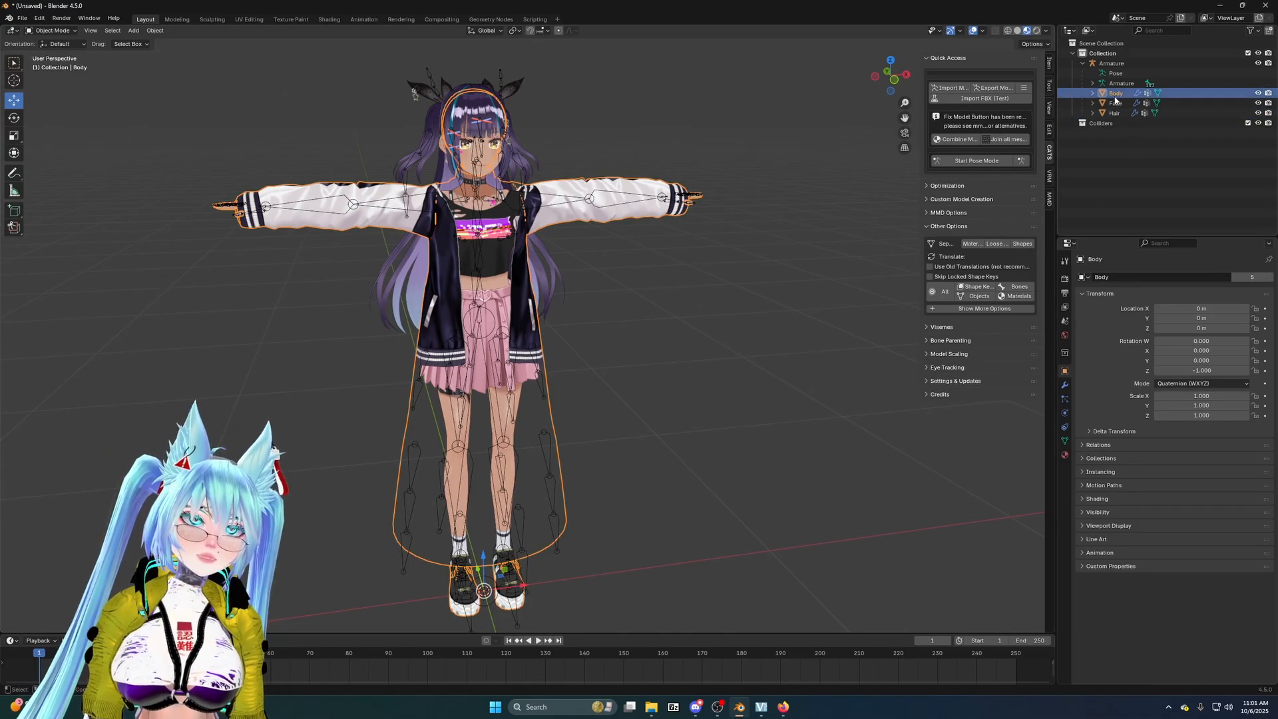
- Open the Body mesh's material properties and examine its Shoes, Tops and Bottoms material slots in turn
{"action": "left_click", "coordinate": [1065, 455]}
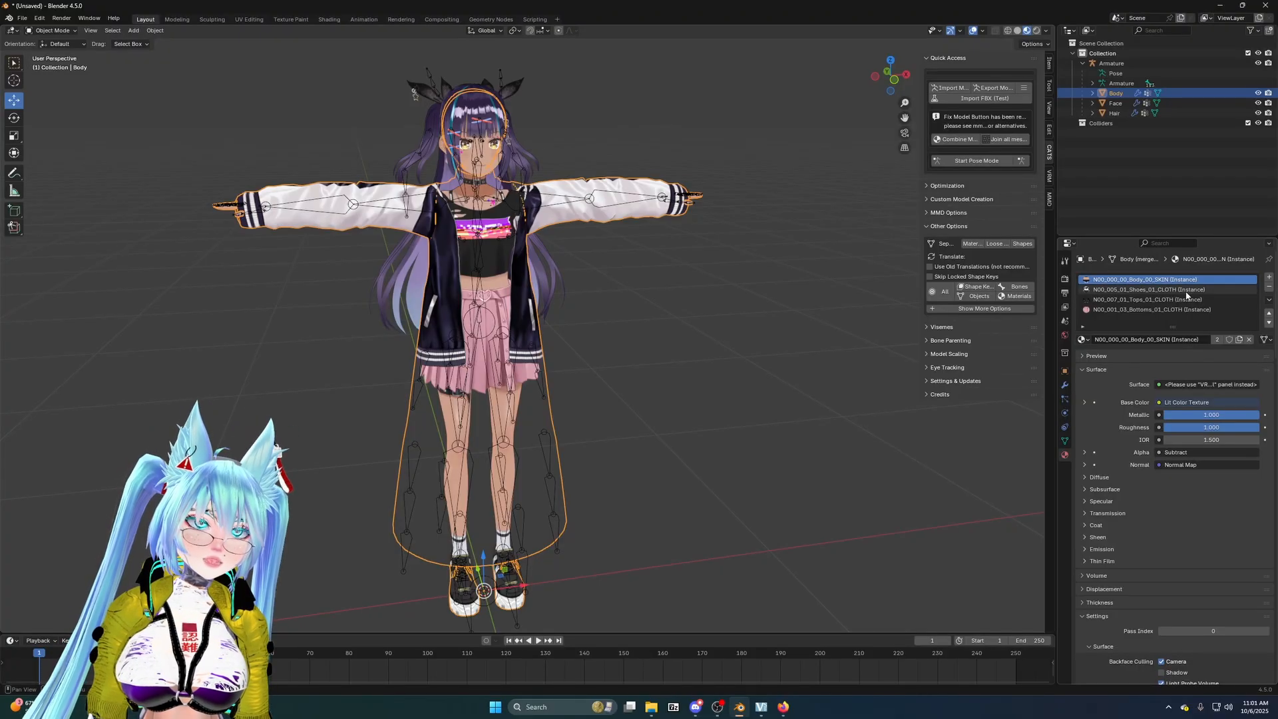
{"action": "left_click", "coordinate": [1183, 291]}
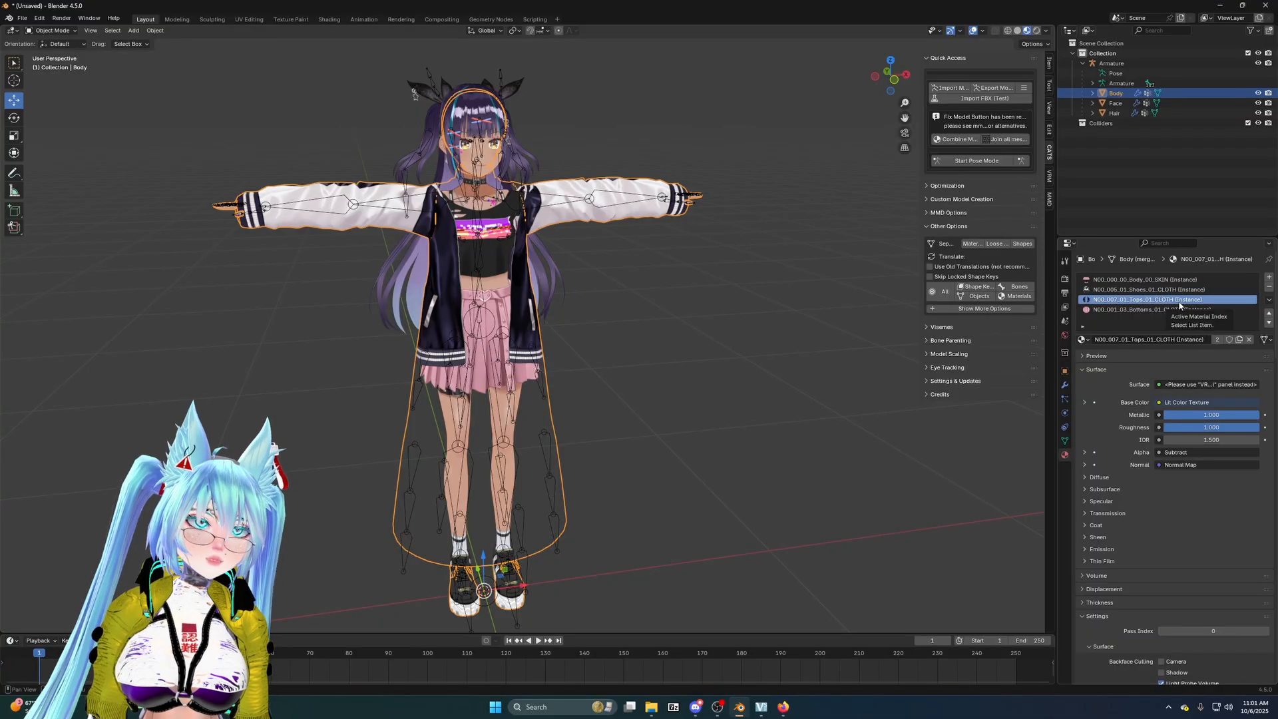
{"action": "left_click", "coordinate": [1182, 299]}
{"action": "left_click", "coordinate": [1146, 310]}
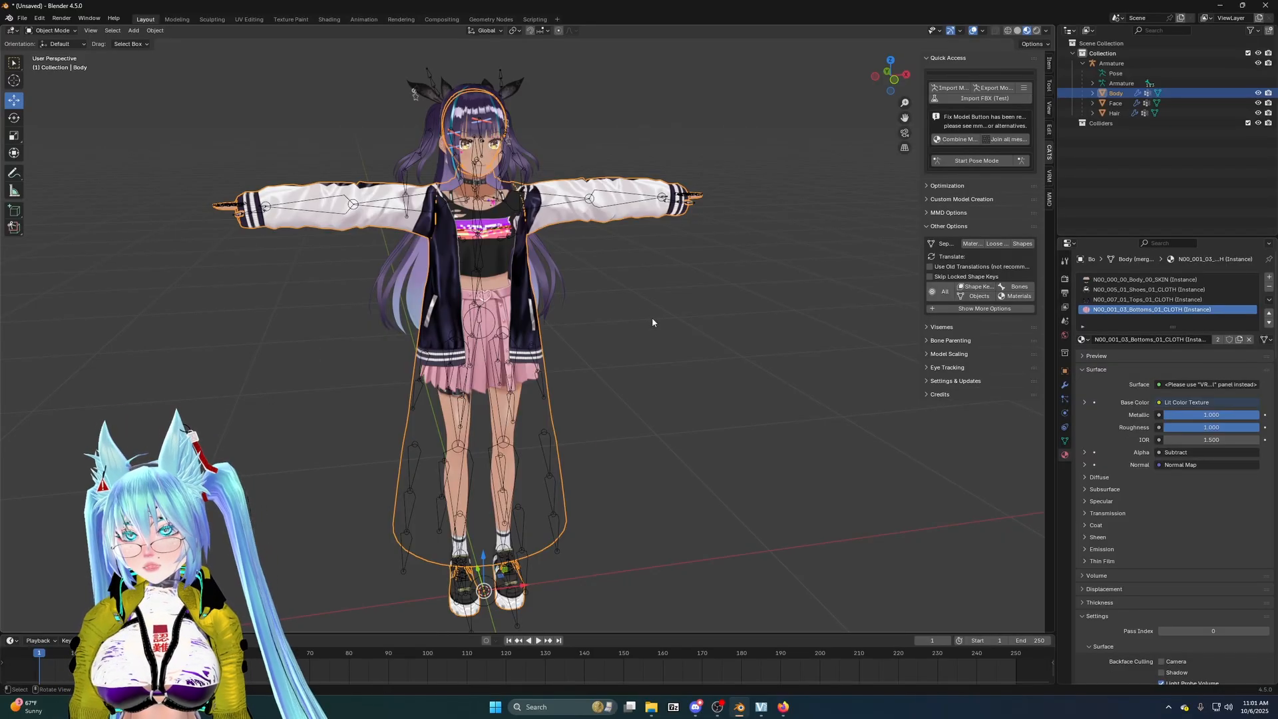
{"action": "mouse_move", "coordinate": [652, 347]}
{"action": "middle_mouse_down"}
{"action": "mouse_move", "coordinate": [586, 331]}
{"action": "mouse_move", "coordinate": [680, 371]}
{"action": "mouse_move", "coordinate": [669, 328]}
{"action": "mouse_move", "coordinate": [663, 348]}
{"action": "mouse_move", "coordinate": [657, 332]}
{"action": "mouse_move", "coordinate": [665, 346]}
{"action": "middle_mouse_up"}
{"action": "scroll", "coordinate": [686, 375], "scroll_direction": "up", "scroll_amount": 5}
{"action": "scroll", "coordinate": [659, 350], "scroll_direction": "down", "scroll_amount": 3}
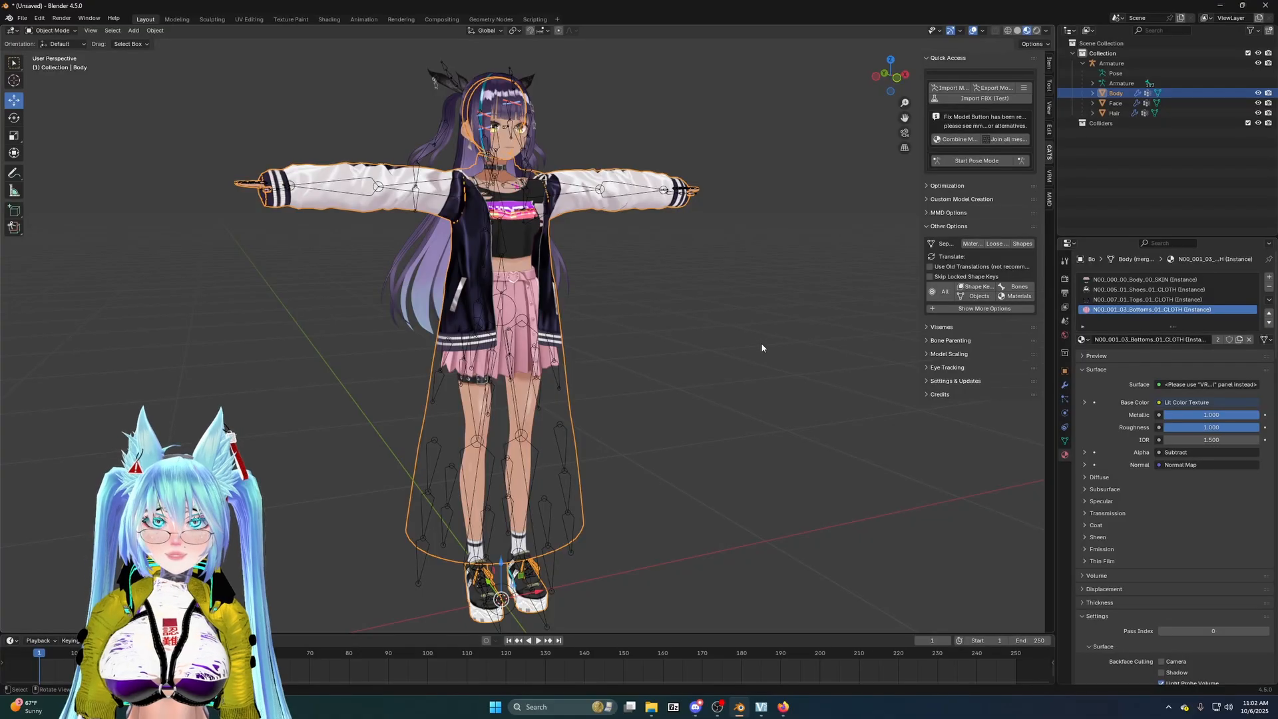
{"action": "middle_click_drag", "start_coordinate": [764, 342], "coordinate": [661, 266]}
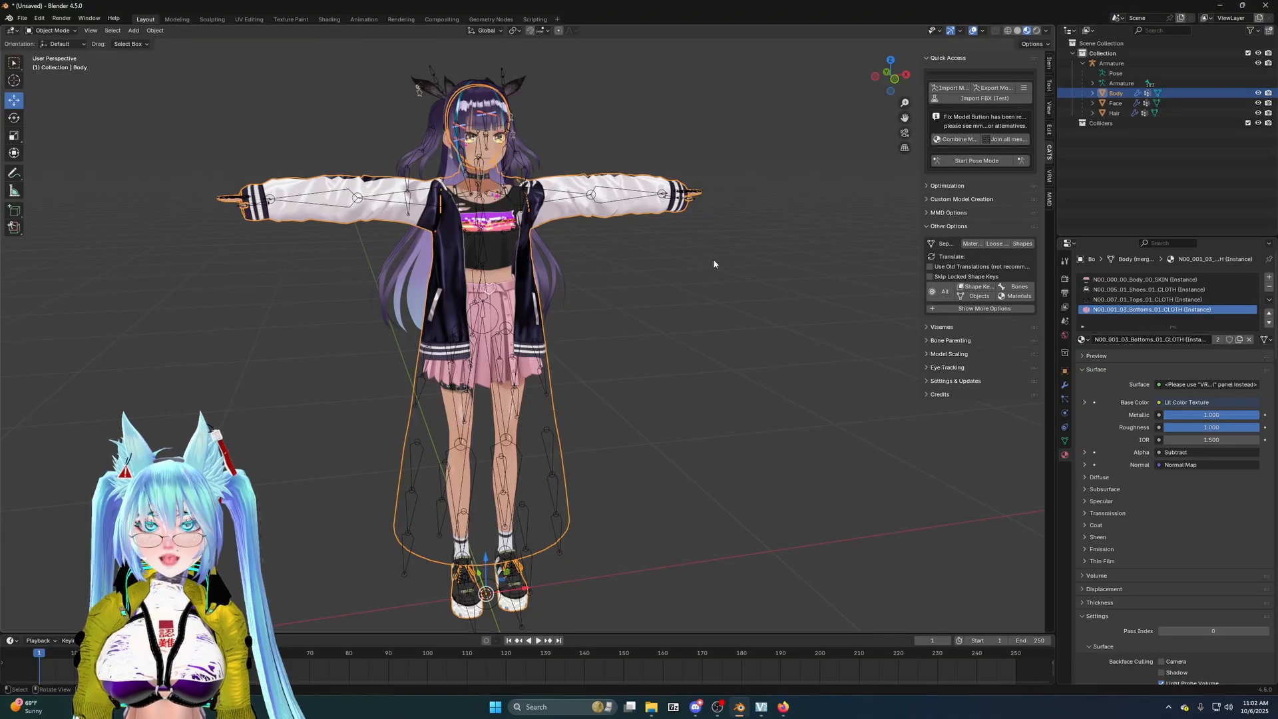
- Separate the avatar's Body mesh by loose parts with CATS and look through the resulting Body pieces
{"action": "left_click", "coordinate": [717, 282]}
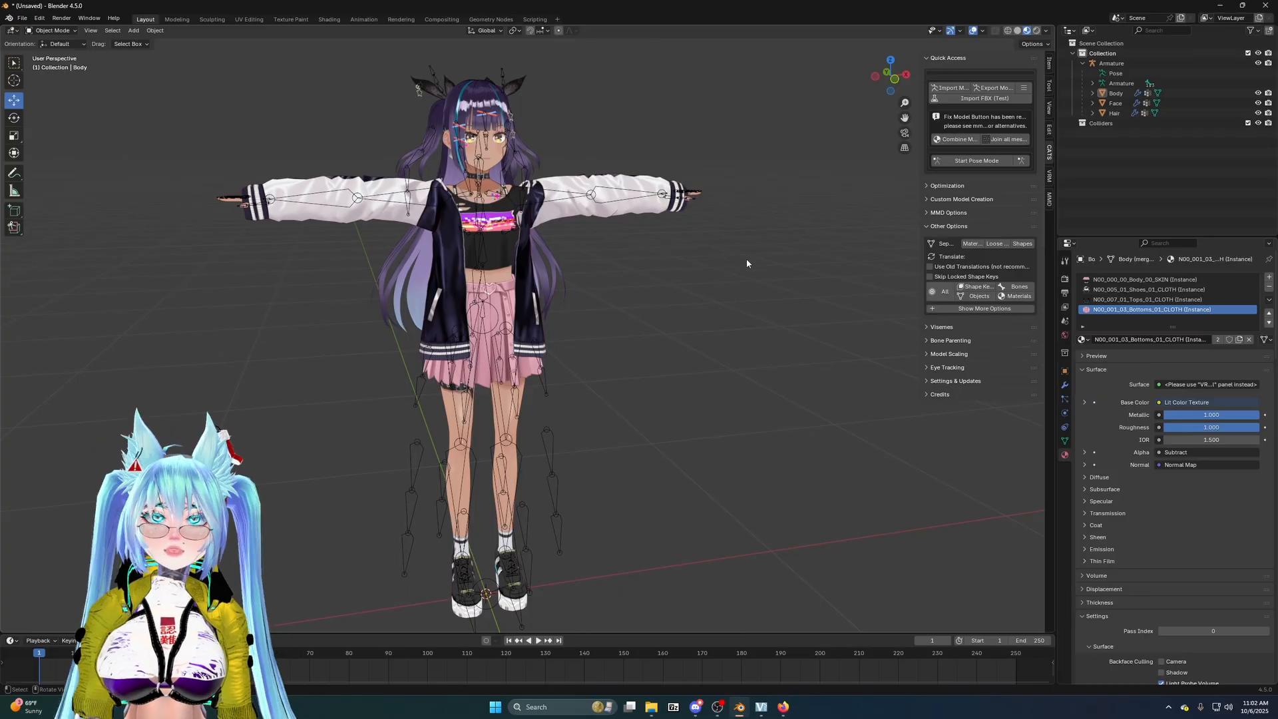
{"action": "left_click", "coordinate": [613, 213]}
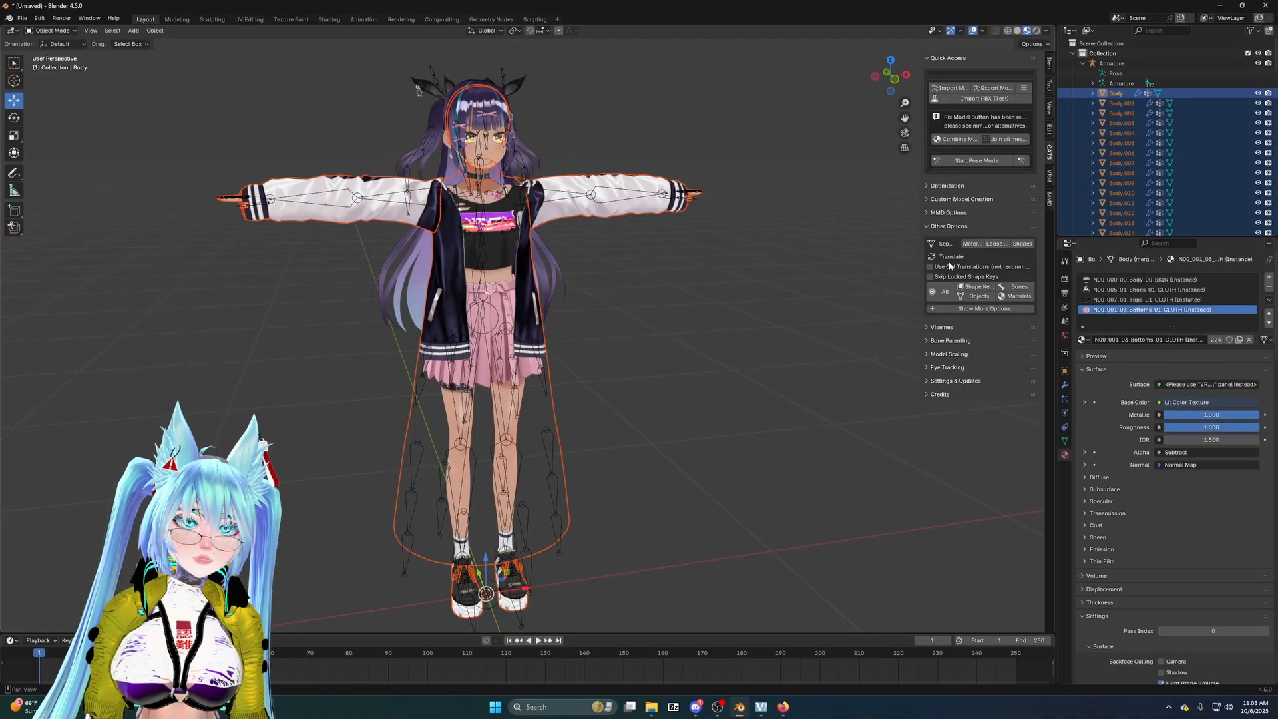
{"action": "scroll", "coordinate": [1088, 153], "scroll_direction": "down", "scroll_amount": 7}
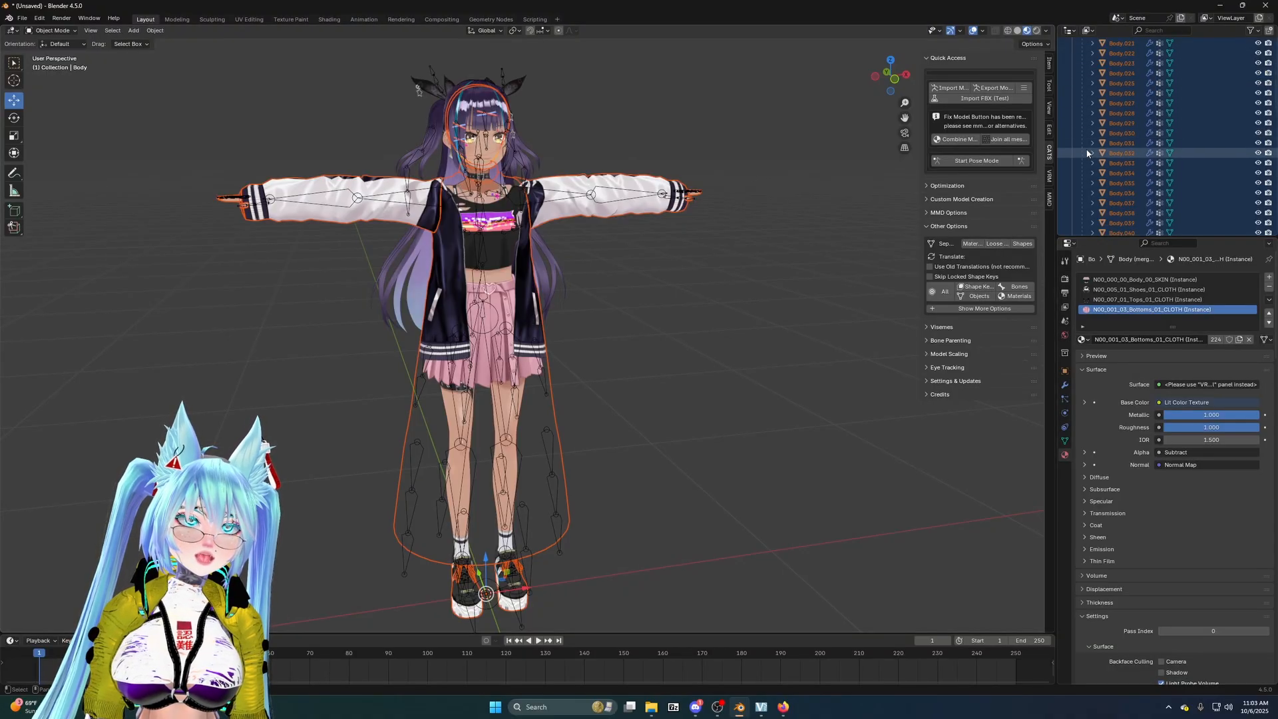
{"action": "scroll", "coordinate": [1115, 142], "scroll_direction": "down", "scroll_amount": 20}
{"action": "scroll", "coordinate": [1113, 144], "scroll_direction": "up", "scroll_amount": 11}
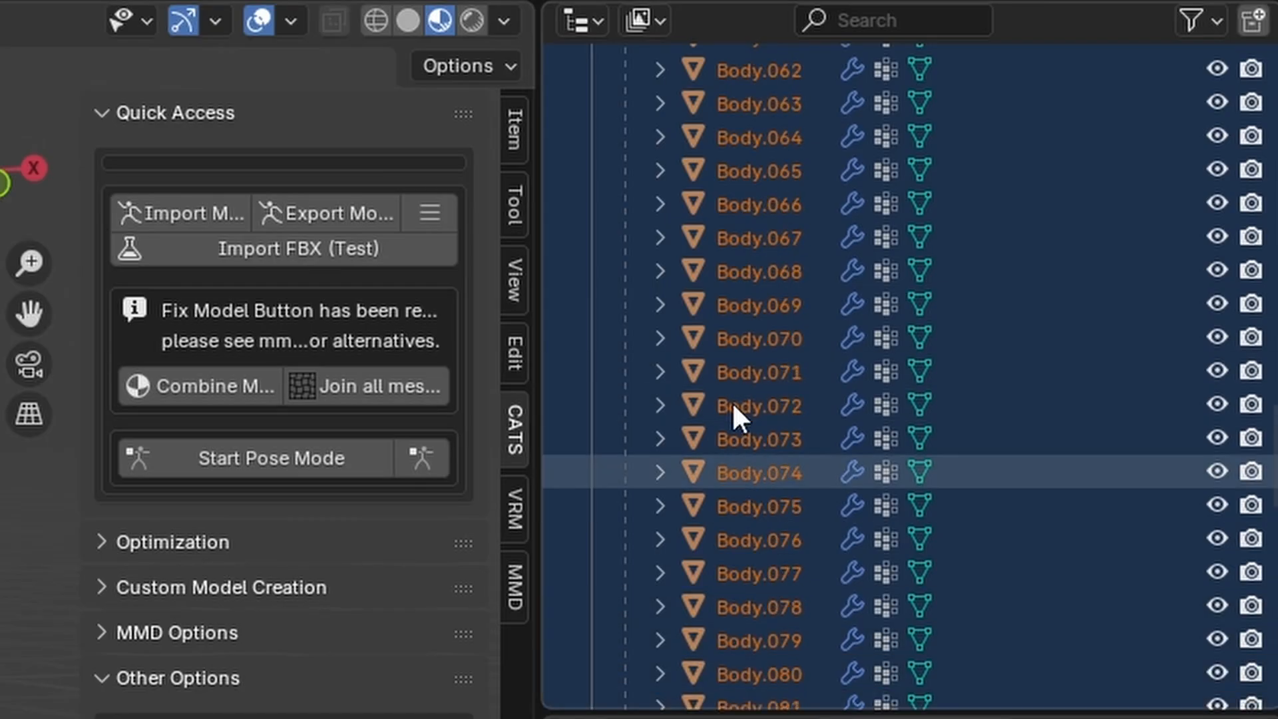
{"action": "scroll", "coordinate": [733, 400], "scroll_direction": "up", "scroll_amount": 20}
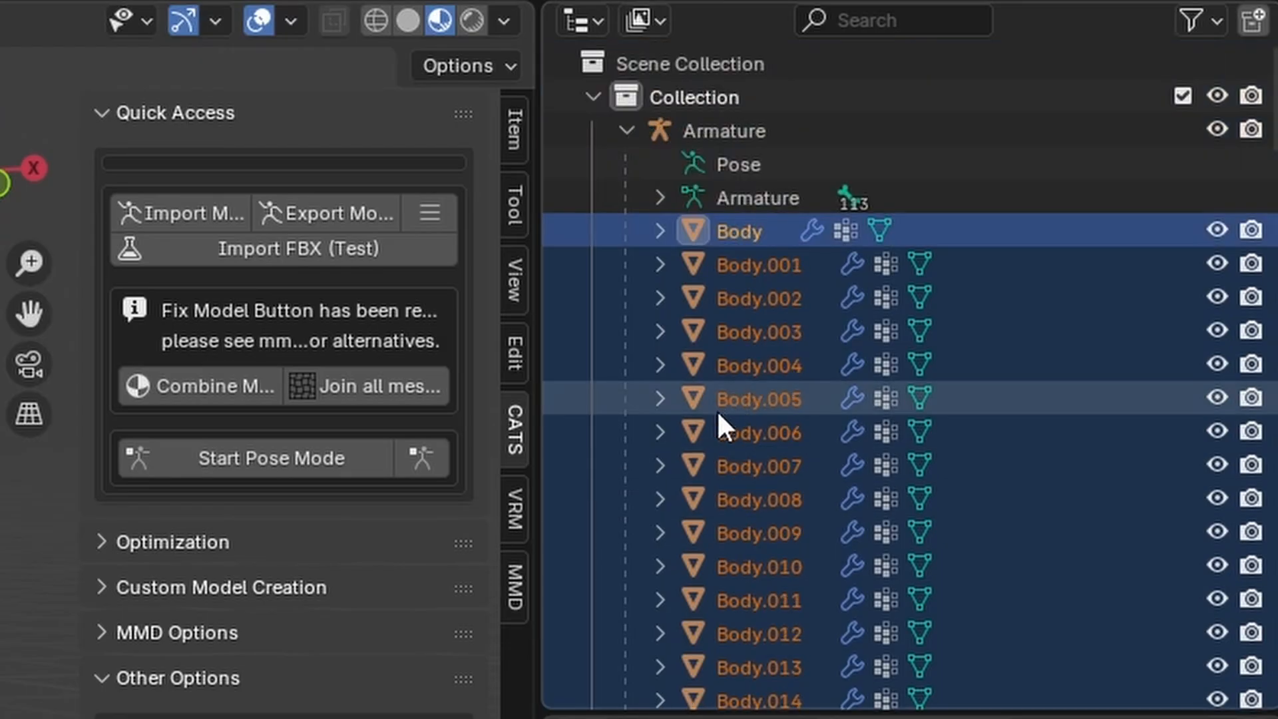
- Move the separated Body.001 arm piece along X away from the avatar, and undo the move
{"action": "middle_click_drag", "start_coordinate": [752, 244], "coordinate": [692, 264]}
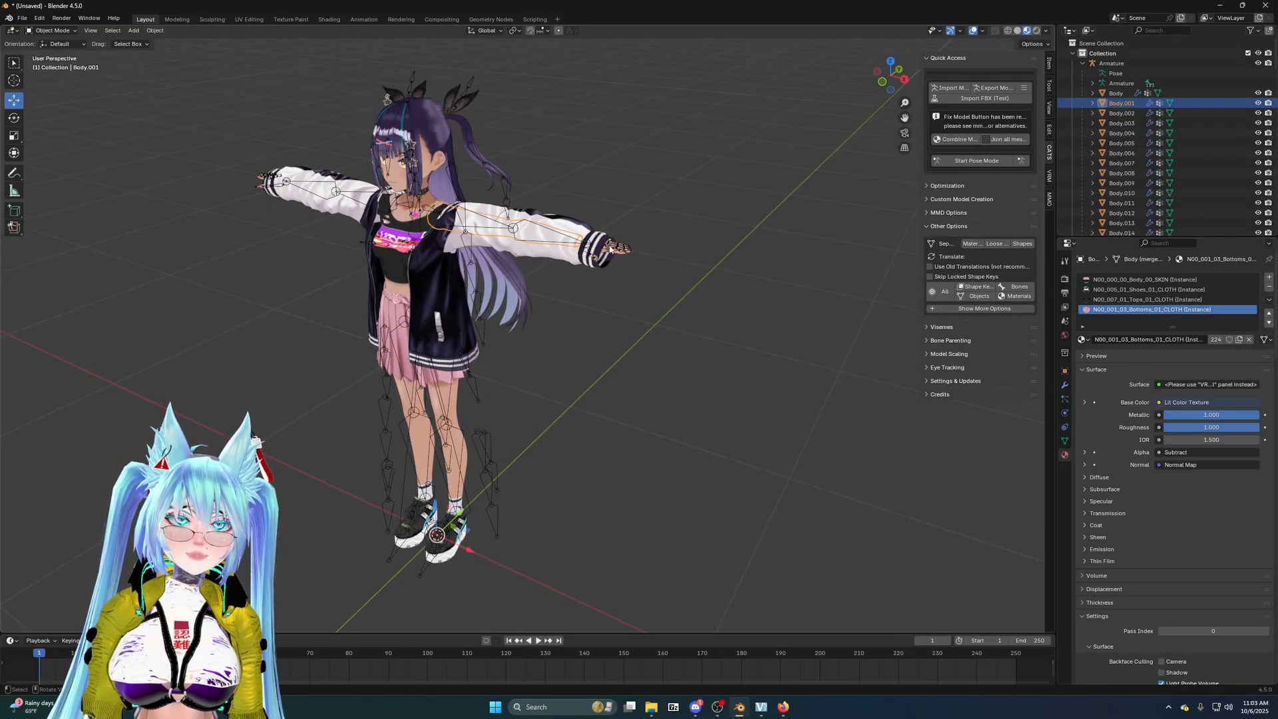
{"action": "middle_click_drag", "start_coordinate": [442, 450], "coordinate": [488, 553]}
{"action": "left_click_drag", "start_coordinate": [471, 570], "coordinate": [683, 578]}
{"action": "scroll", "coordinate": [627, 337], "scroll_direction": "up", "scroll_amount": 8}
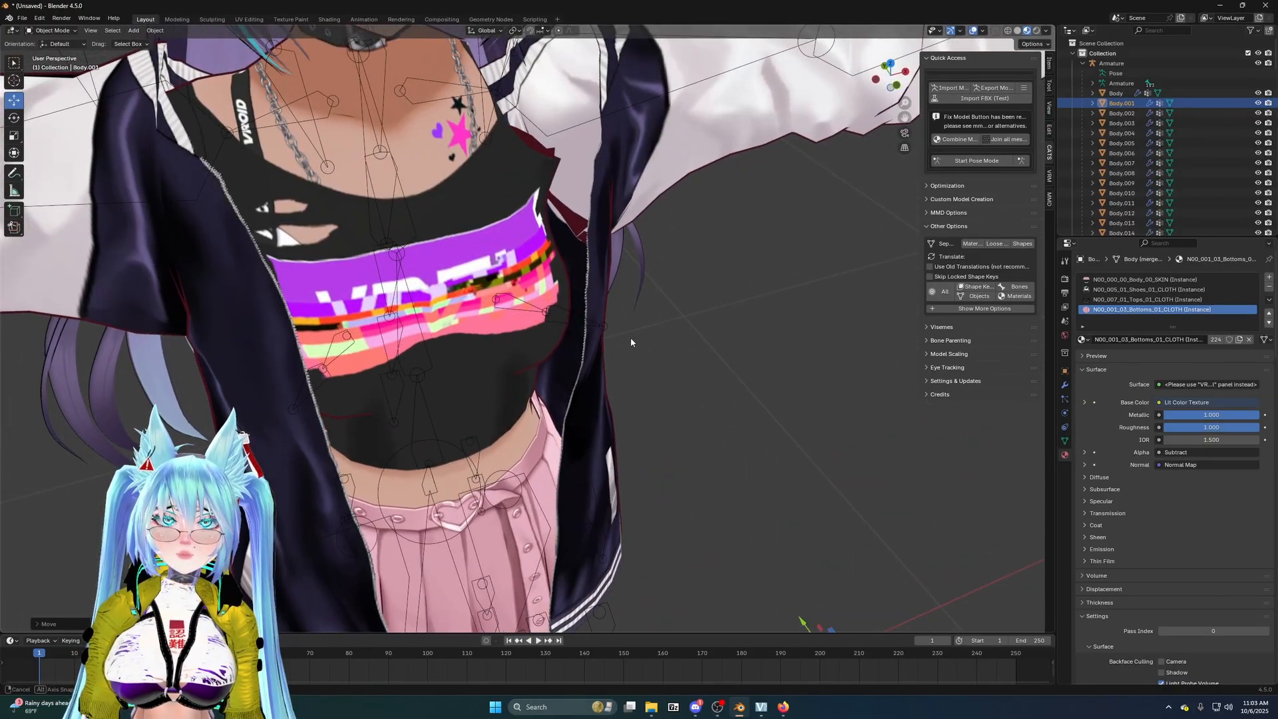
{"action": "scroll", "coordinate": [629, 340], "scroll_direction": "down", "scroll_amount": 8}
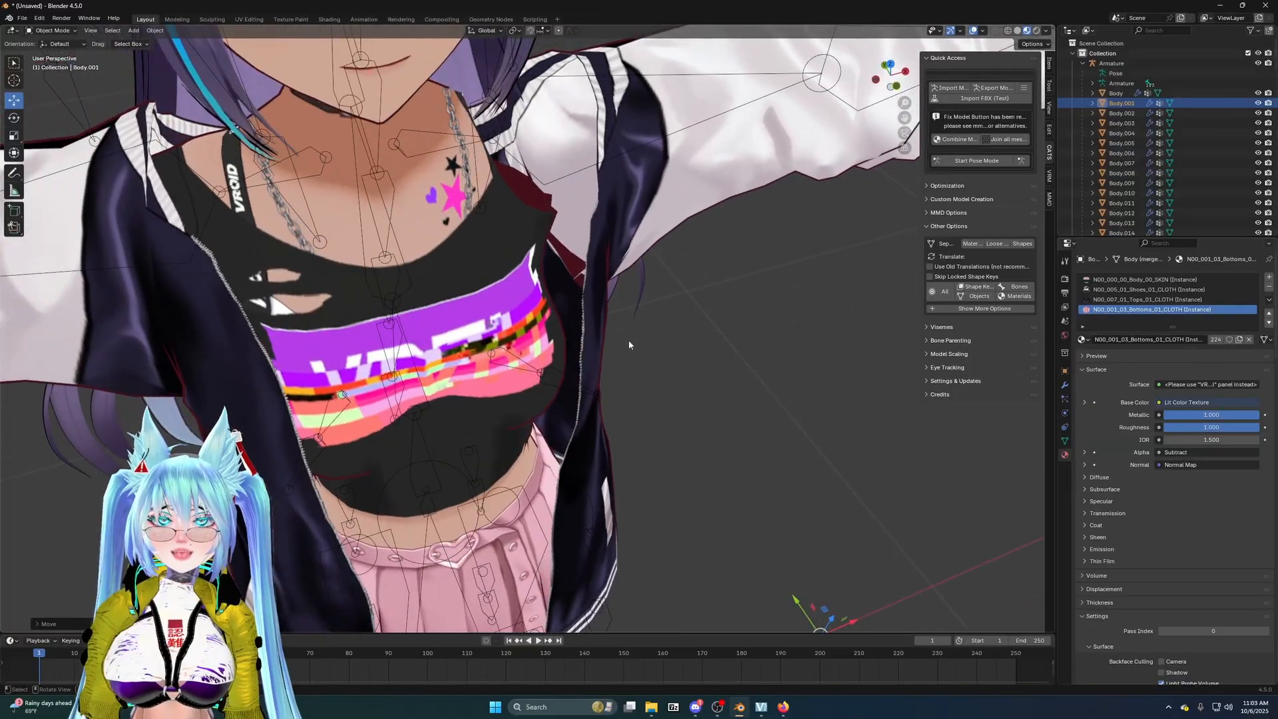
{"action": "scroll", "coordinate": [625, 340], "scroll_direction": "down", "scroll_amount": 8}
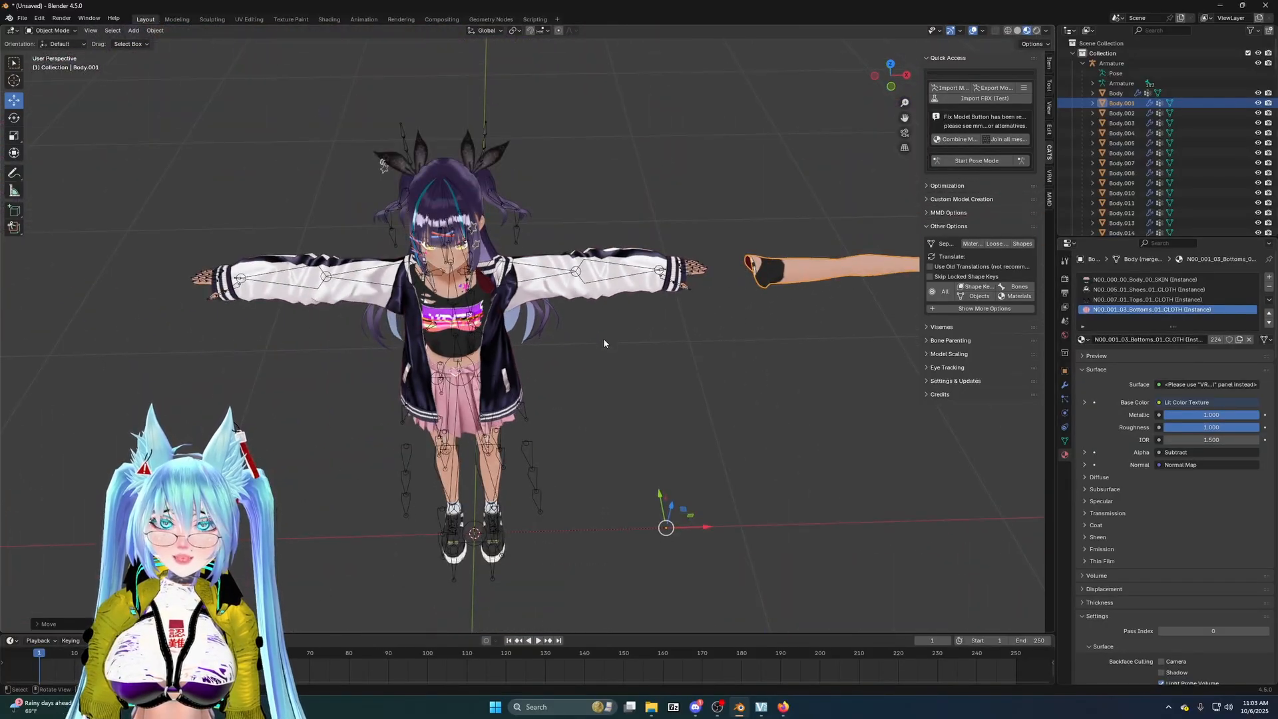
{"action": "middle_click_drag", "start_coordinate": [604, 337], "coordinate": [594, 273]}
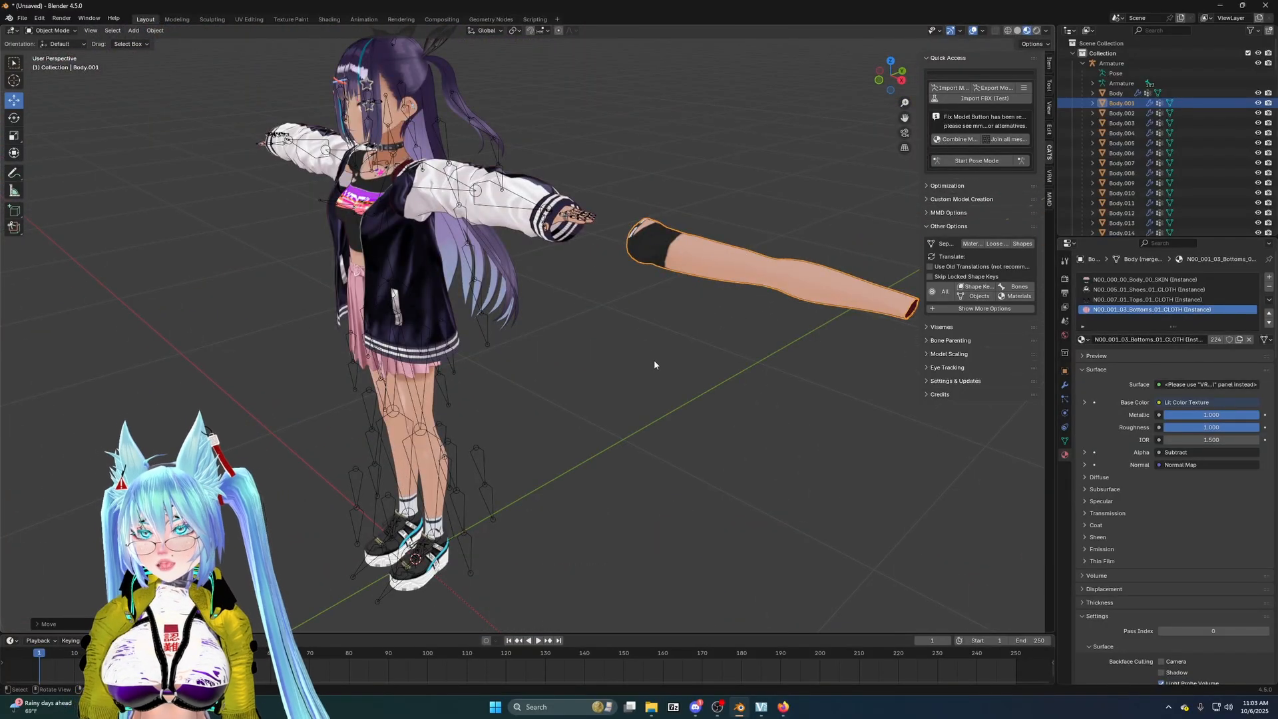
{"action": "middle_click_drag", "start_coordinate": [654, 365], "coordinate": [707, 333]}
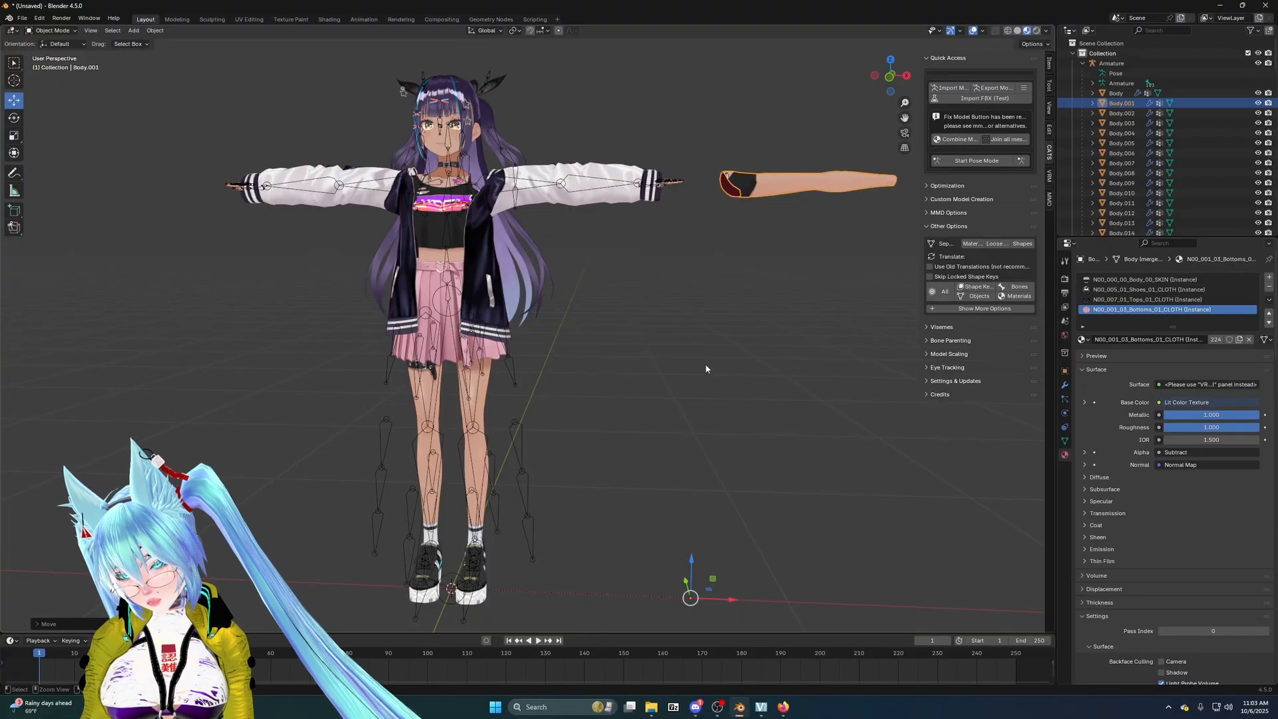
{"action": "key", "text": "ctrl+z"}
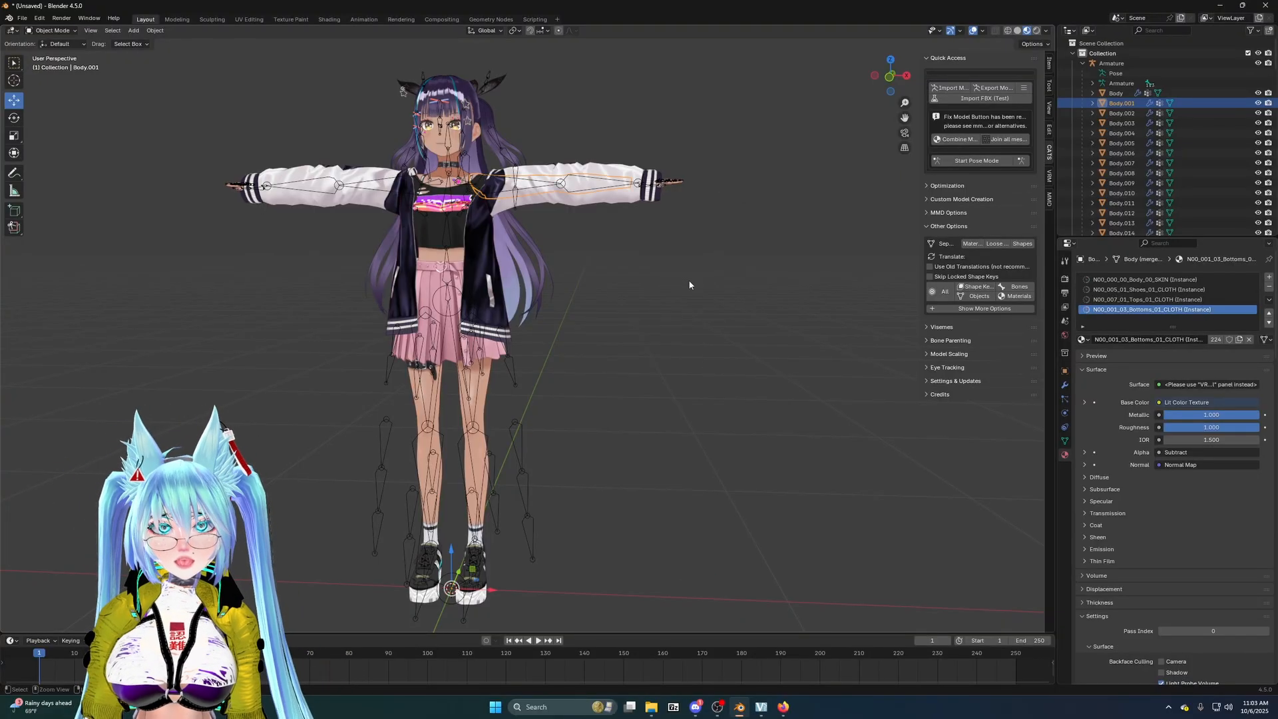
- Select the separated Body.110 skirt strip and move it along negative X away from the avatar
{"action": "middle_click_drag", "start_coordinate": [667, 290], "coordinate": [705, 307]}
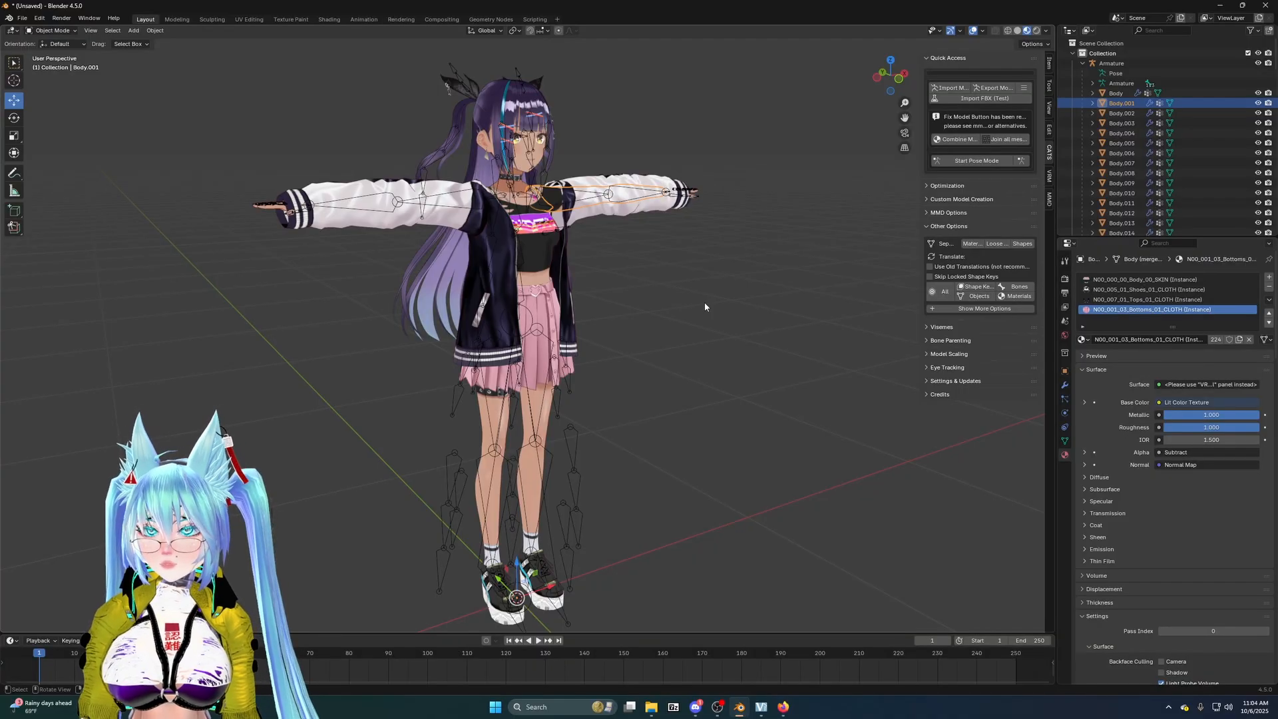
{"action": "scroll", "coordinate": [1131, 154], "scroll_direction": "down", "scroll_amount": 10}
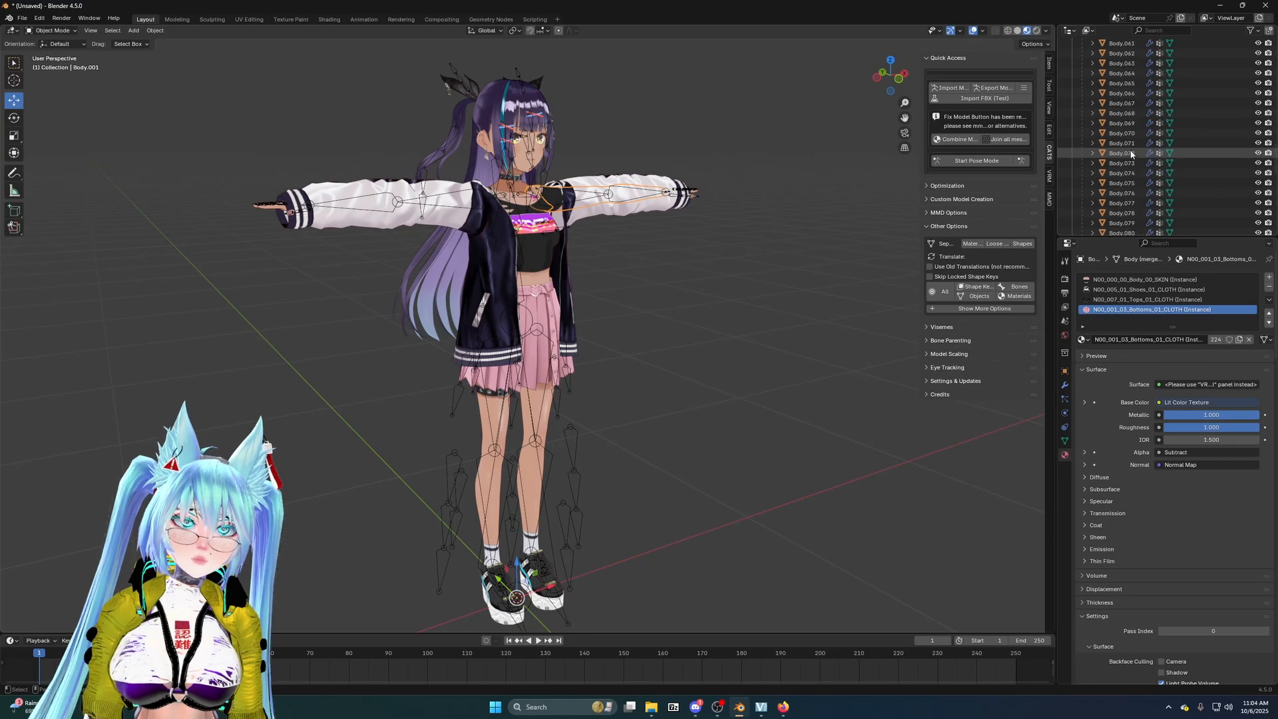
{"action": "scroll", "coordinate": [1130, 154], "scroll_direction": "down", "scroll_amount": 19}
{"action": "scroll", "coordinate": [1131, 154], "scroll_direction": "down", "scroll_amount": 3}
{"action": "left_click", "coordinate": [1125, 185]}
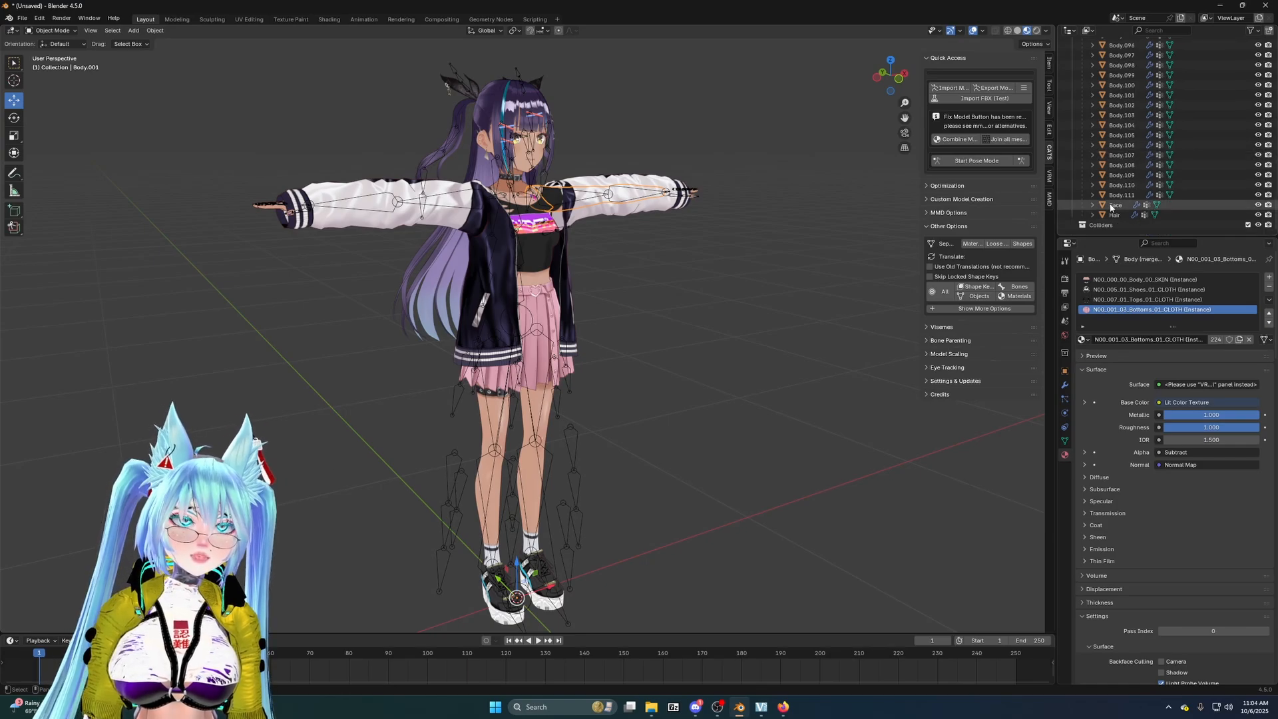
{"action": "key", "text": "KP_Decimal"}
{"action": "scroll", "coordinate": [589, 317], "scroll_direction": "down", "scroll_amount": 8}
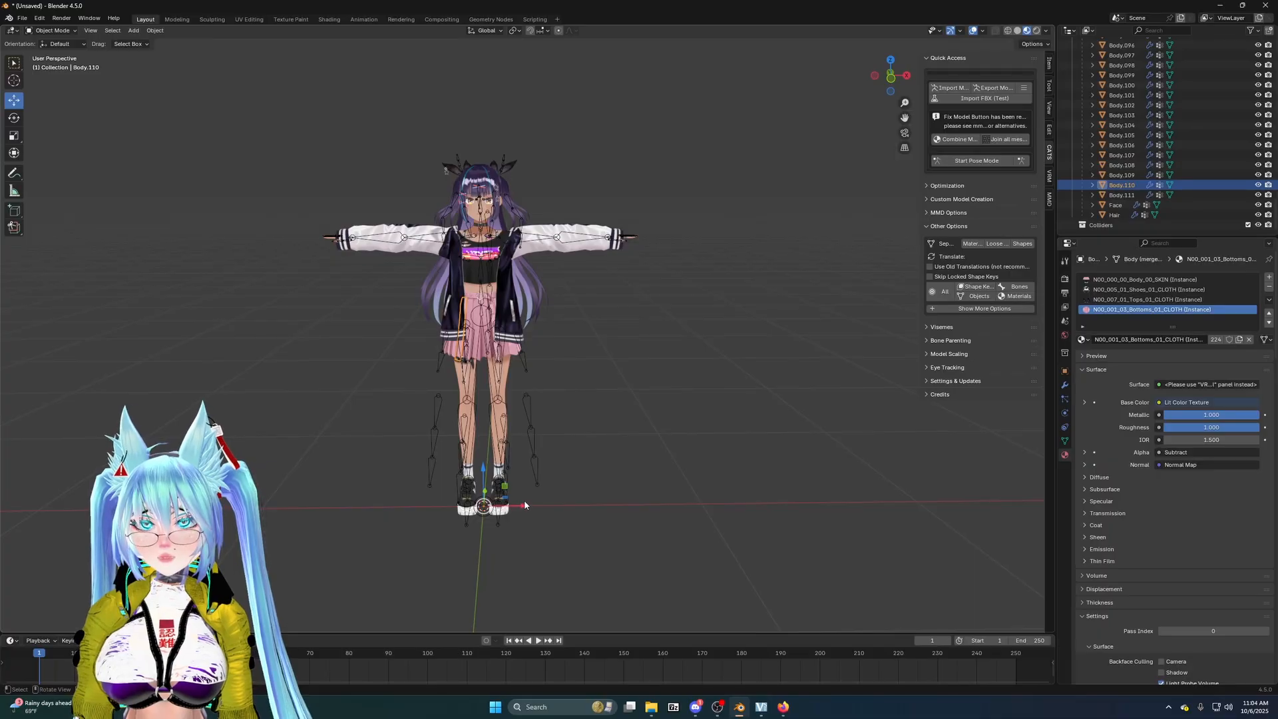
{"action": "left_click_drag", "start_coordinate": [525, 506], "coordinate": [390, 499]}
- Examine the detached skirt strip from several angles and undo its move
{"action": "scroll", "coordinate": [429, 457], "scroll_direction": "up", "scroll_amount": 5}
{"action": "mouse_move", "coordinate": [429, 457]}
{"action": "middle_mouse_down"}
{"action": "mouse_move", "coordinate": [467, 434]}
{"action": "mouse_move", "coordinate": [424, 470]}
{"action": "middle_mouse_up"}
{"action": "scroll", "coordinate": [273, 432], "scroll_direction": "down", "scroll_amount": 3}
{"action": "middle_click_drag", "start_coordinate": [263, 432], "coordinate": [298, 391]}
{"action": "scroll", "coordinate": [331, 429], "scroll_direction": "up", "scroll_amount": 4}
{"action": "scroll", "coordinate": [333, 430], "scroll_direction": "down", "scroll_amount": 3}
{"action": "scroll", "coordinate": [260, 430], "scroll_direction": "down", "scroll_amount": 2}
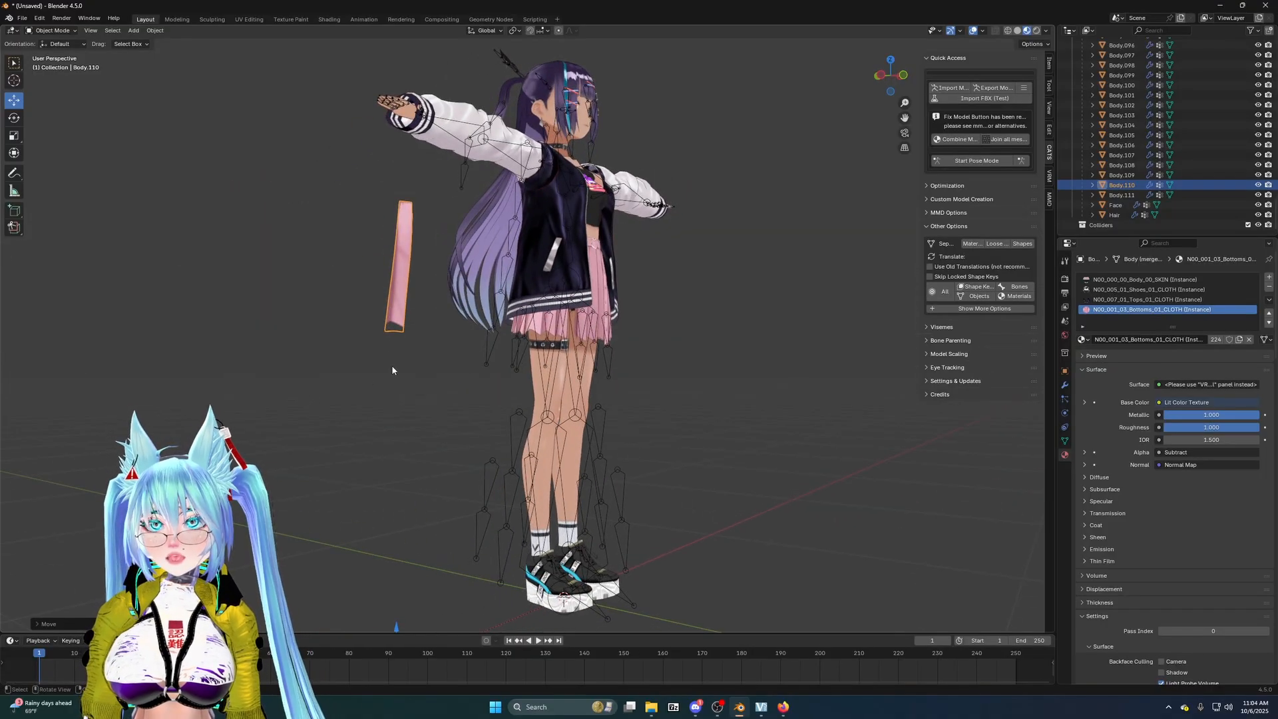
{"action": "scroll", "coordinate": [395, 365], "scroll_direction": "up", "scroll_amount": 2}
{"action": "middle_click_drag", "start_coordinate": [394, 364], "coordinate": [330, 386]}
{"action": "scroll", "coordinate": [331, 385], "scroll_direction": "down", "scroll_amount": 2}
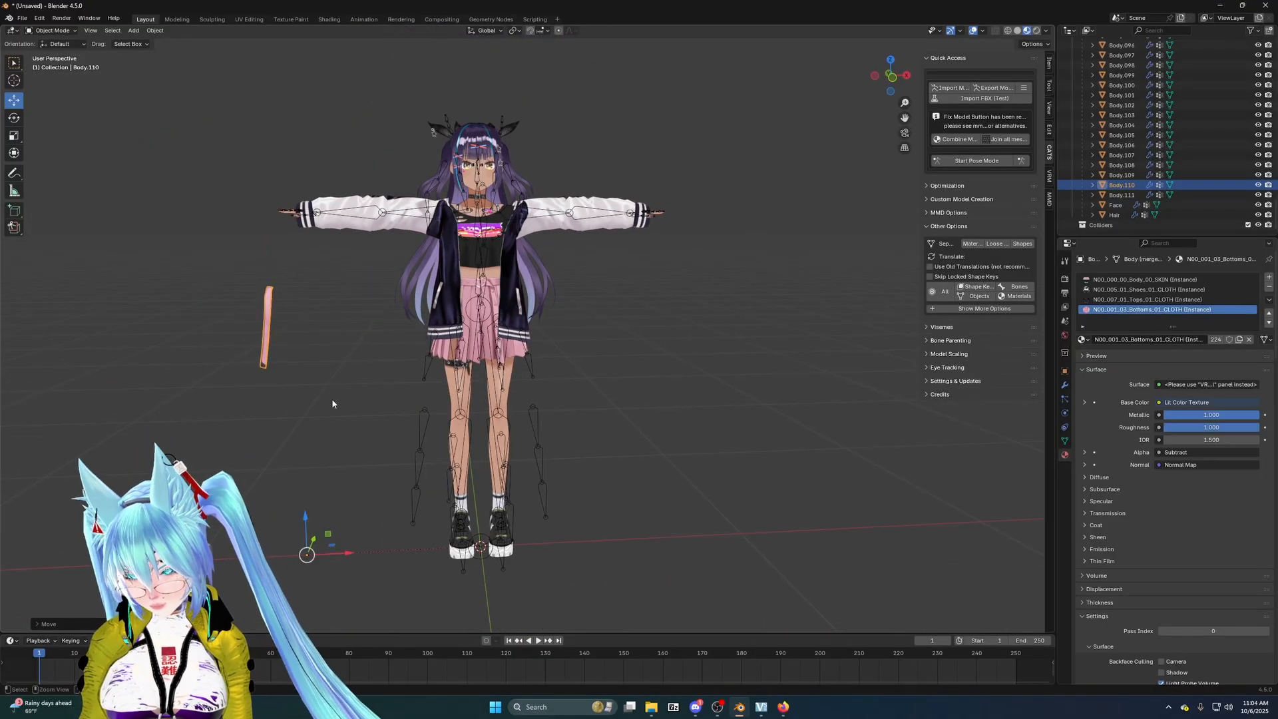
{"action": "key", "text": "ctrl+z"}
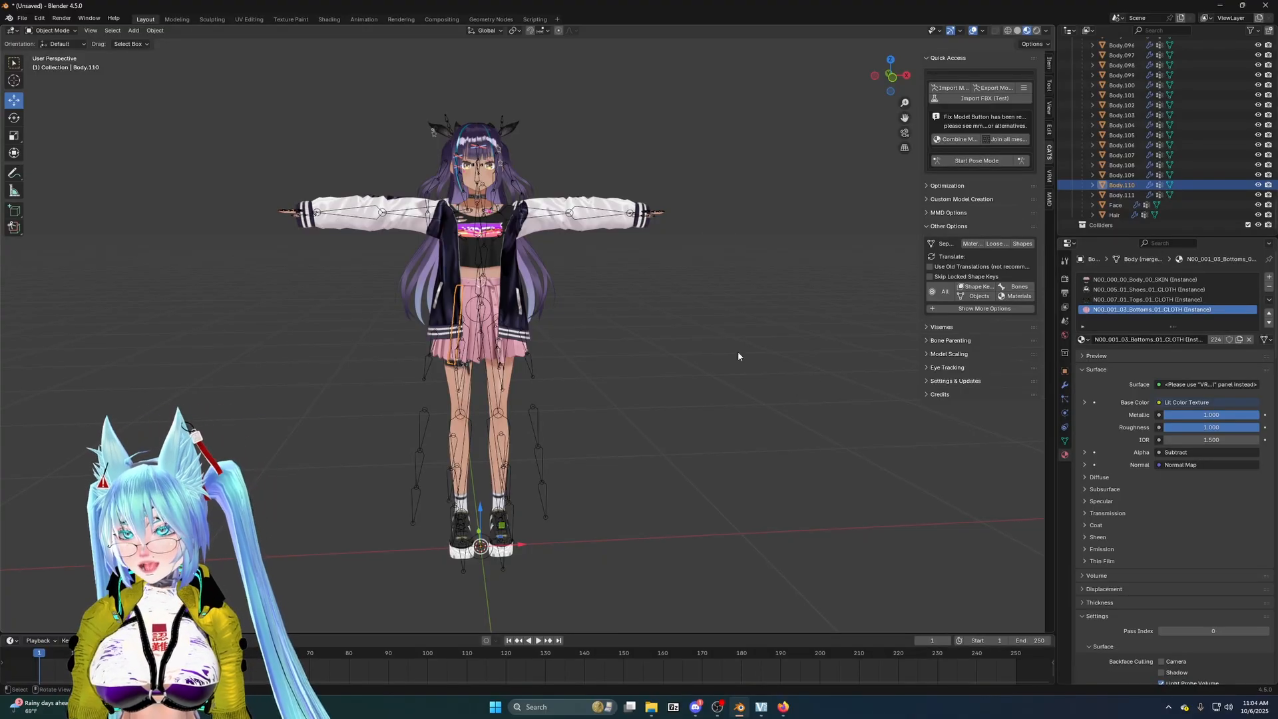
{"action": "scroll", "coordinate": [738, 351], "scroll_direction": "up", "scroll_amount": 4}
{"action": "scroll", "coordinate": [740, 349], "scroll_direction": "up", "scroll_amount": 1}
{"action": "mouse_move", "coordinate": [740, 350]}
{"action": "middle_mouse_down"}
{"action": "mouse_move", "coordinate": [717, 342]}
{"action": "mouse_move", "coordinate": [732, 355]}
{"action": "middle_mouse_up"}
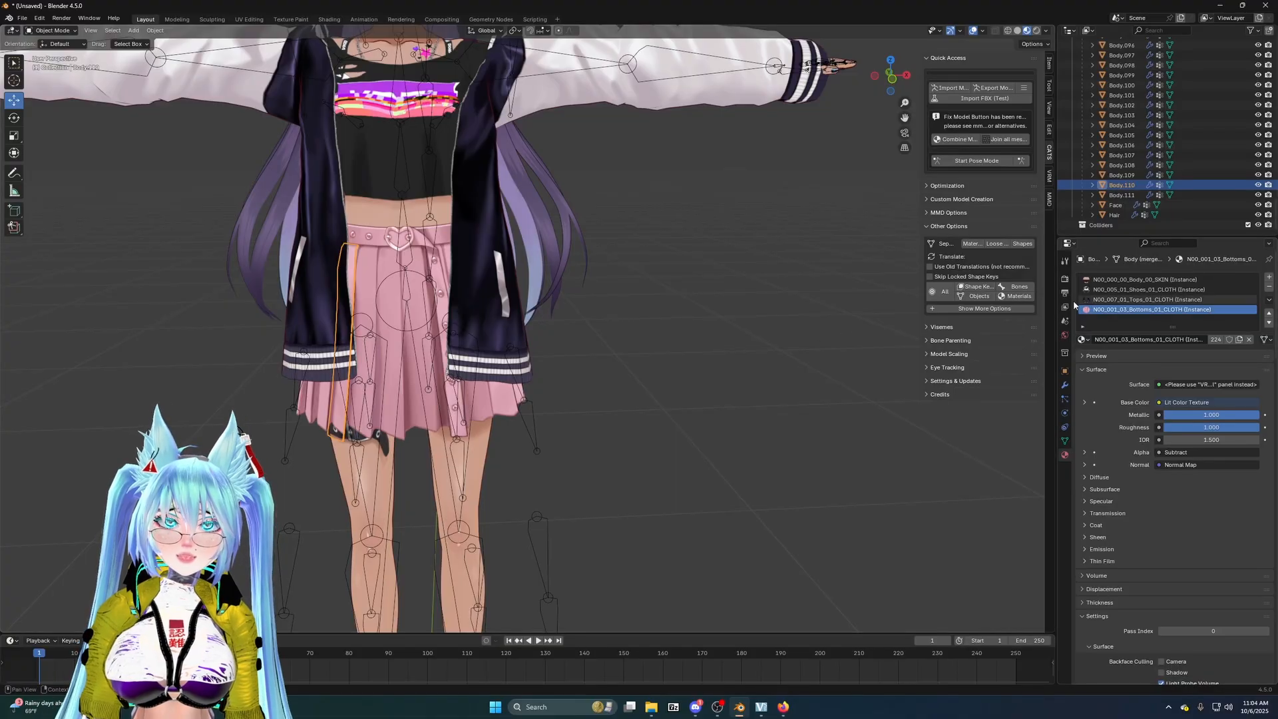
{"action": "scroll", "coordinate": [637, 233], "scroll_direction": "down", "scroll_amount": 3}
{"action": "middle_click_drag", "start_coordinate": [579, 250], "coordinate": [589, 276]}
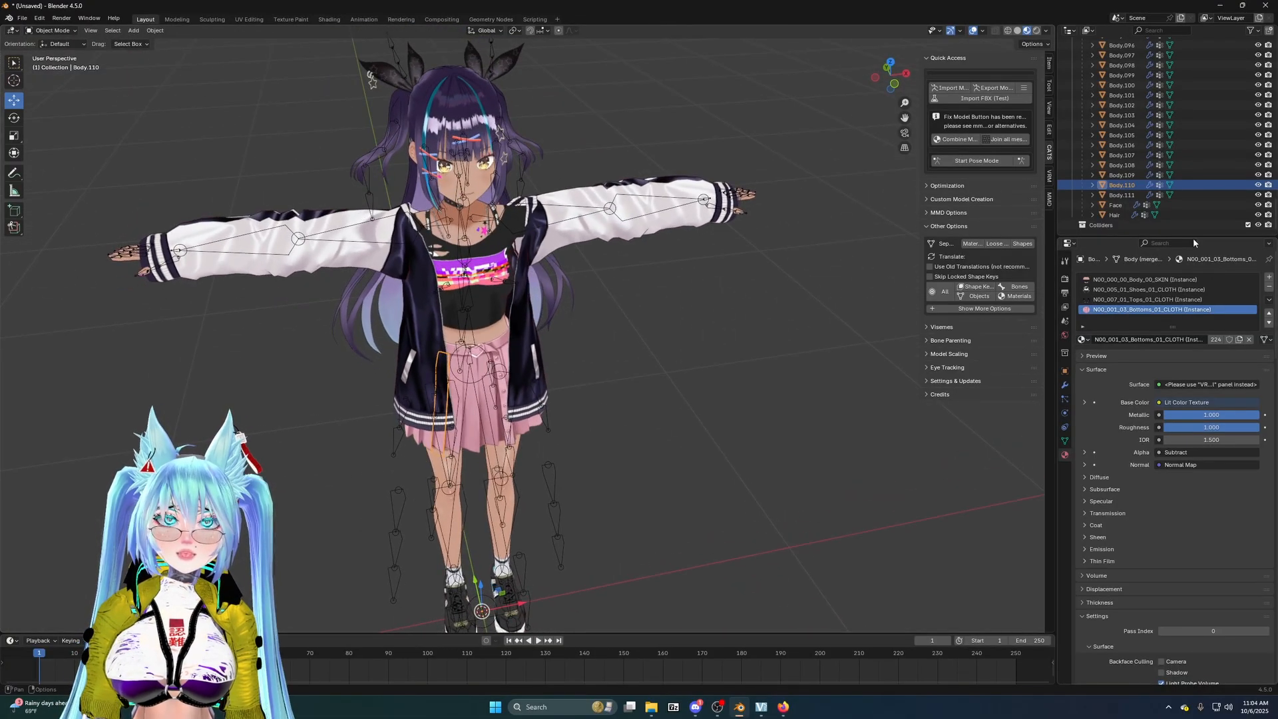
- Select all separated body pieces from Body.111 up to Body, keeping Body.111 as the active object
{"action": "left_click", "coordinate": [1132, 195]}
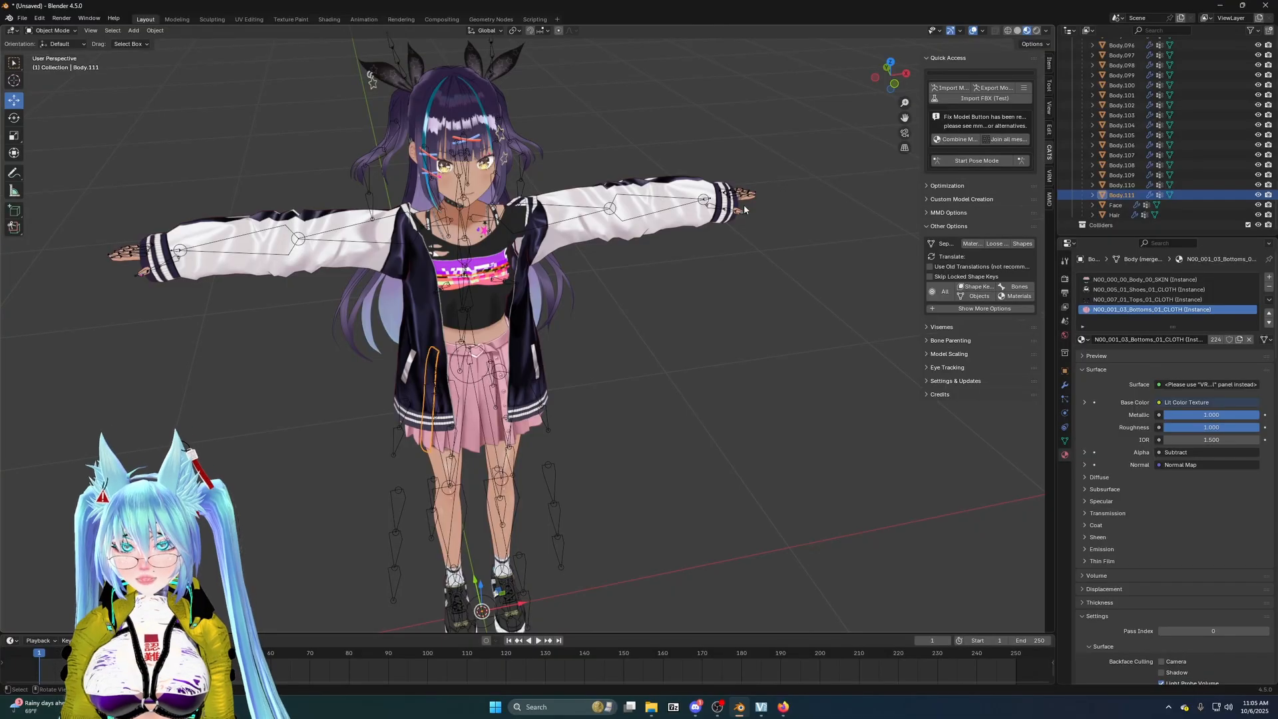
{"action": "scroll", "coordinate": [1119, 177], "scroll_direction": "up", "scroll_amount": 5}
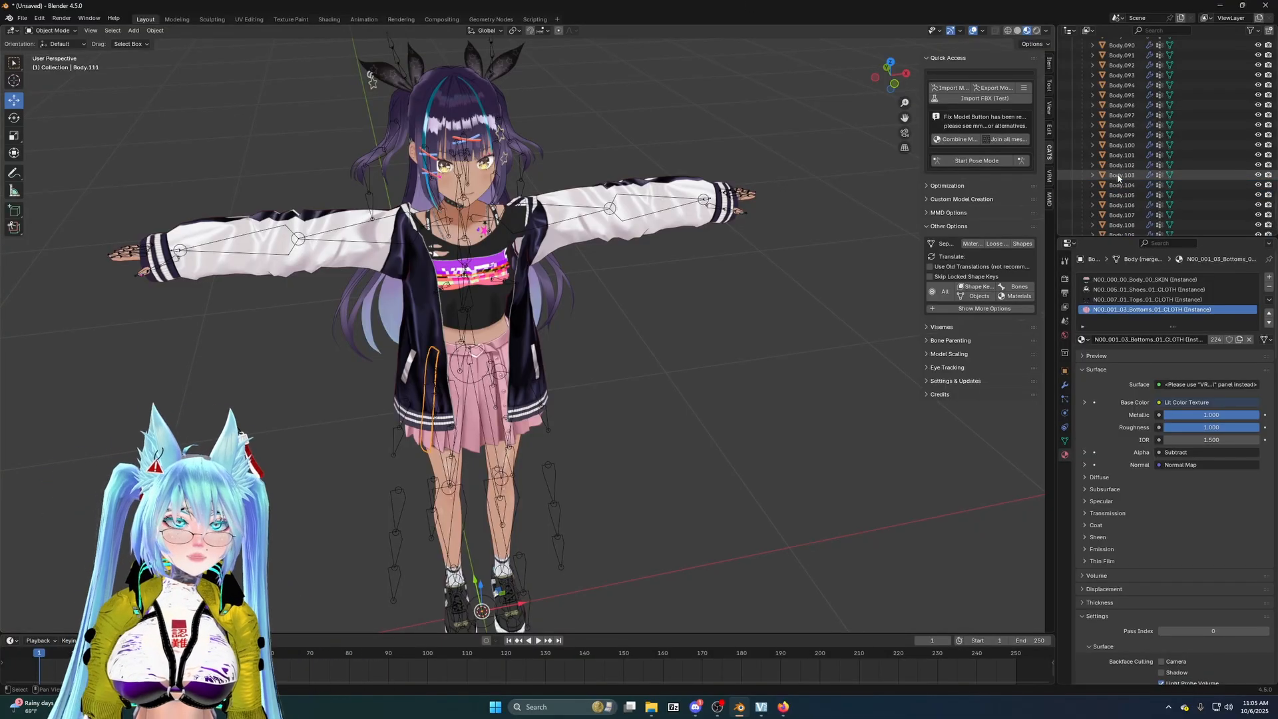
{"action": "scroll", "coordinate": [1119, 178], "scroll_direction": "down", "scroll_amount": 5}
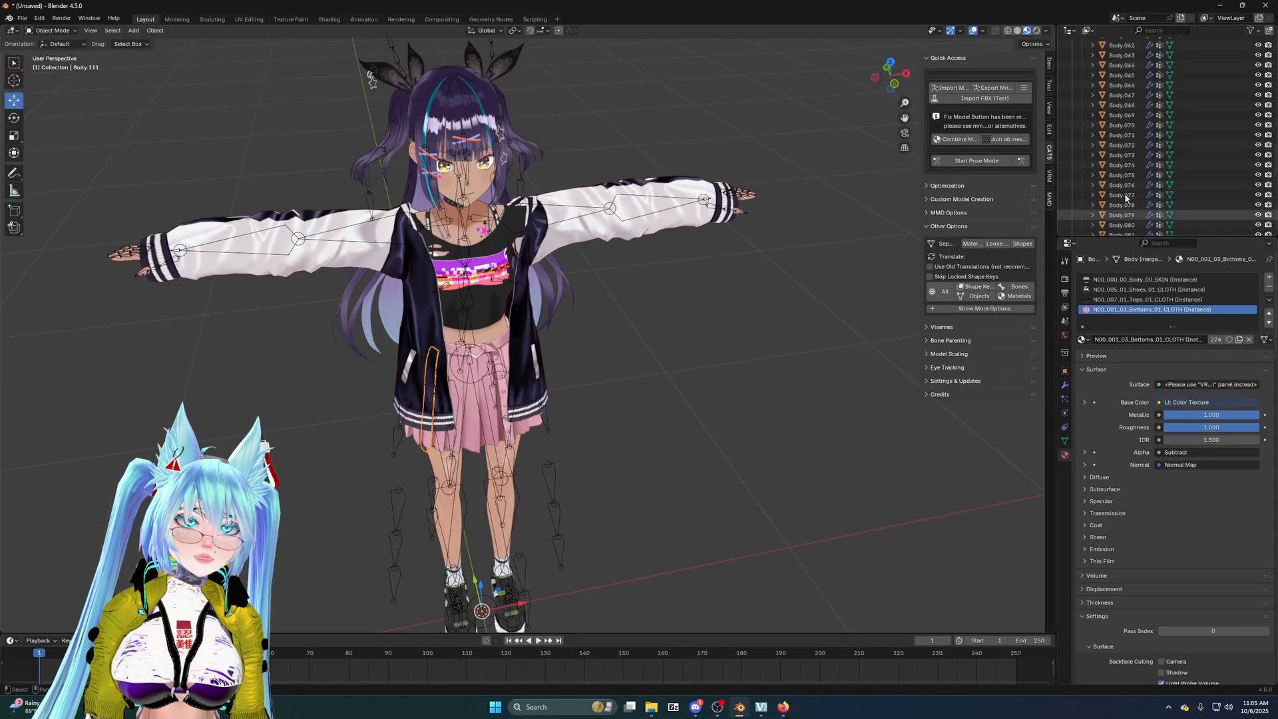
{"action": "scroll", "coordinate": [1124, 197], "scroll_direction": "up", "scroll_amount": 20}
{"action": "scroll", "coordinate": [1124, 197], "scroll_direction": "down", "scroll_amount": 8}
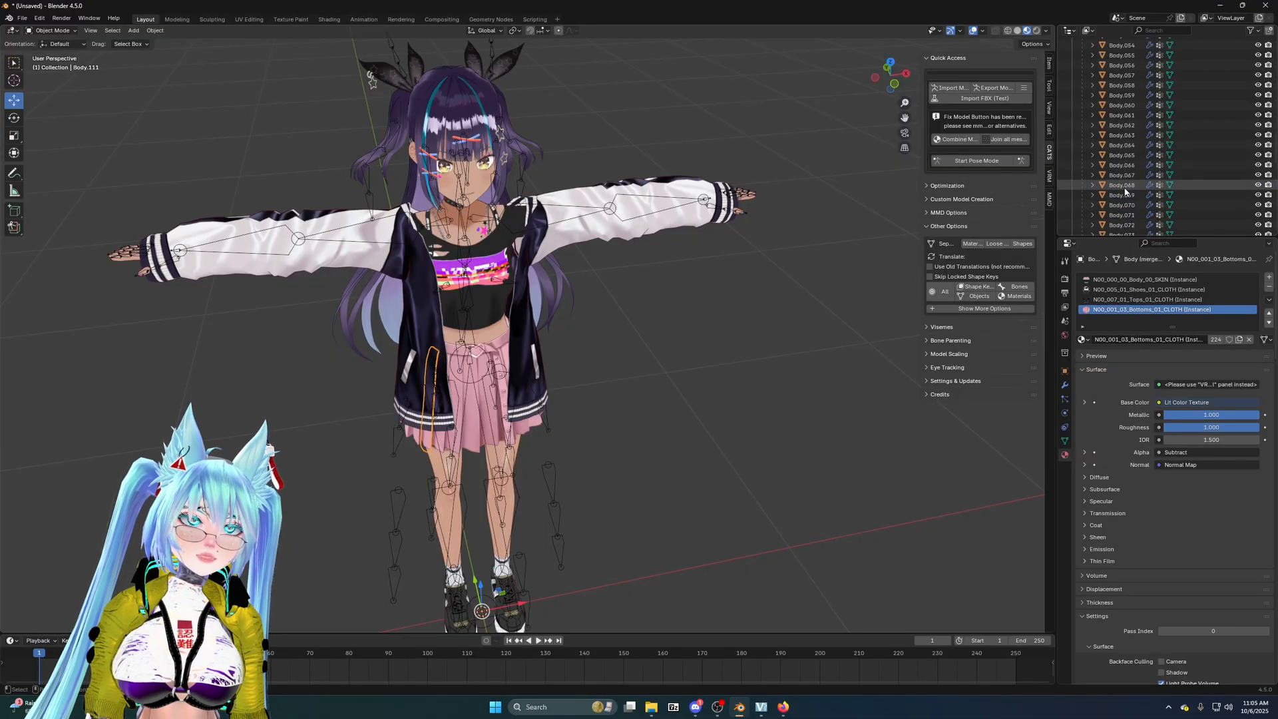
{"action": "scroll", "coordinate": [1124, 200], "scroll_direction": "up", "scroll_amount": 7}
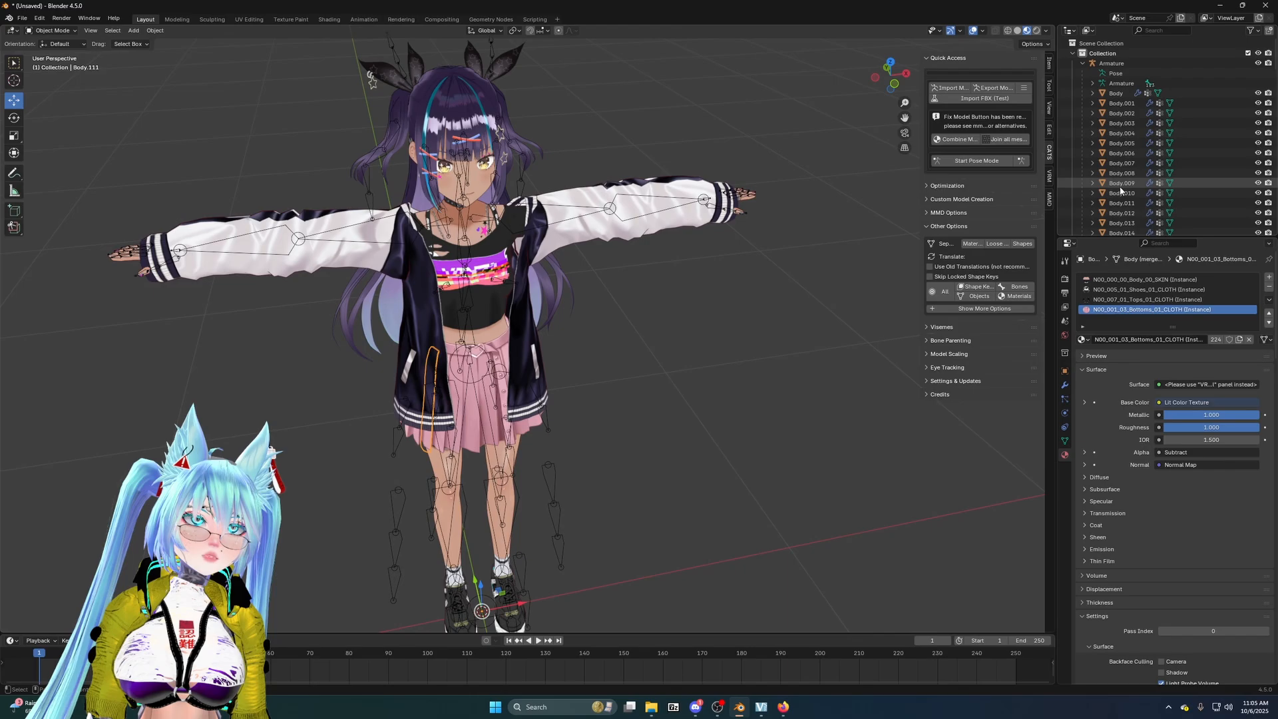
{"action": "left_click", "coordinate": [1111, 95], "text": "shift"}
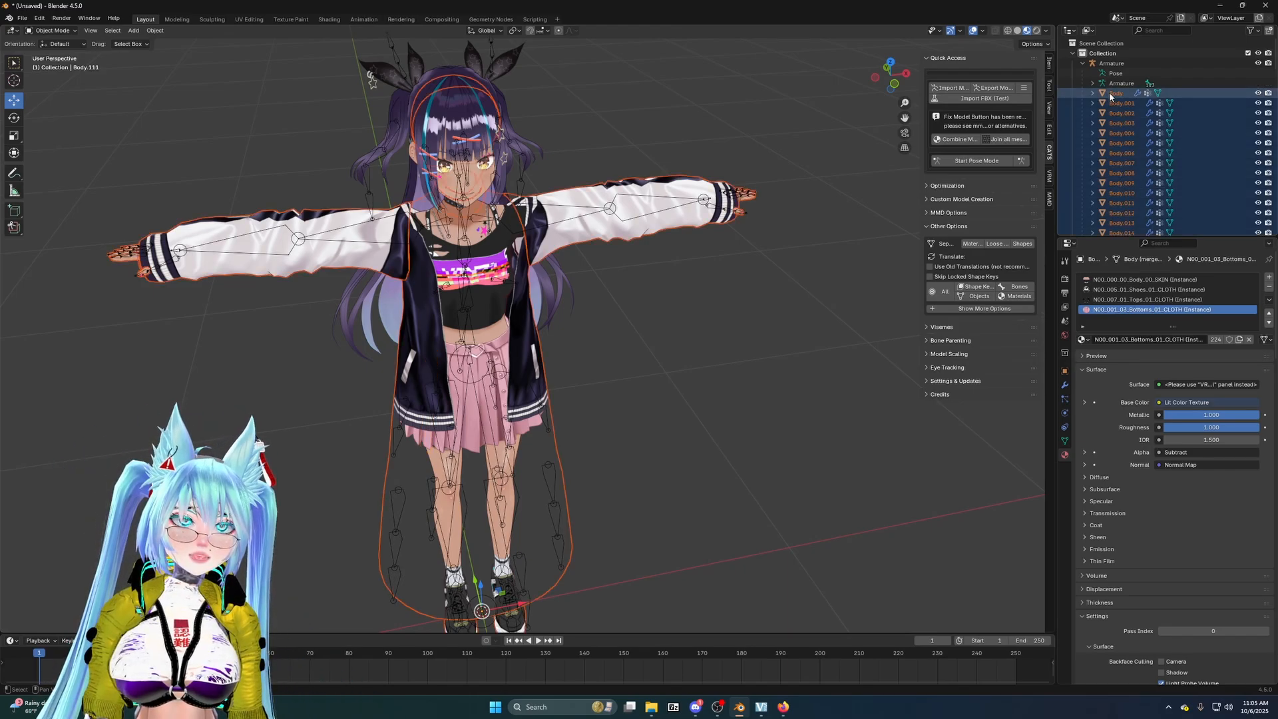
{"action": "scroll", "coordinate": [1085, 120], "scroll_direction": "down", "scroll_amount": 15}
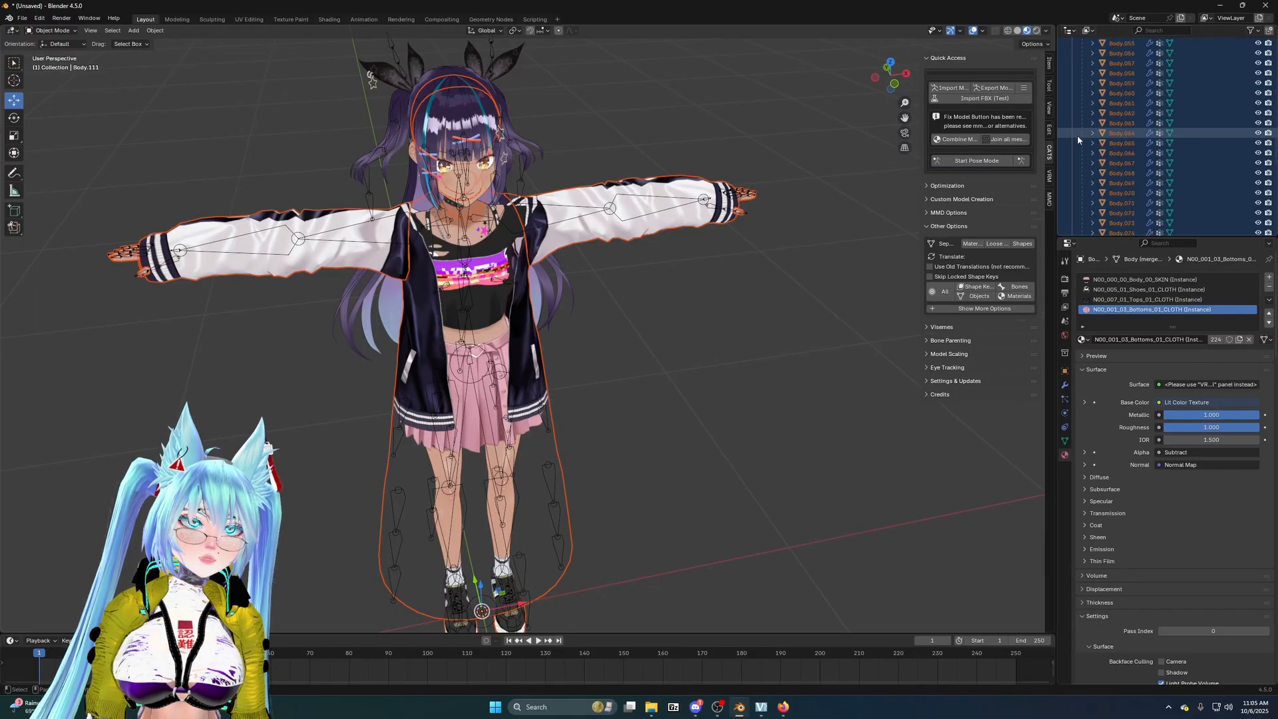
{"action": "scroll", "coordinate": [1078, 135], "scroll_direction": "up", "scroll_amount": 15}
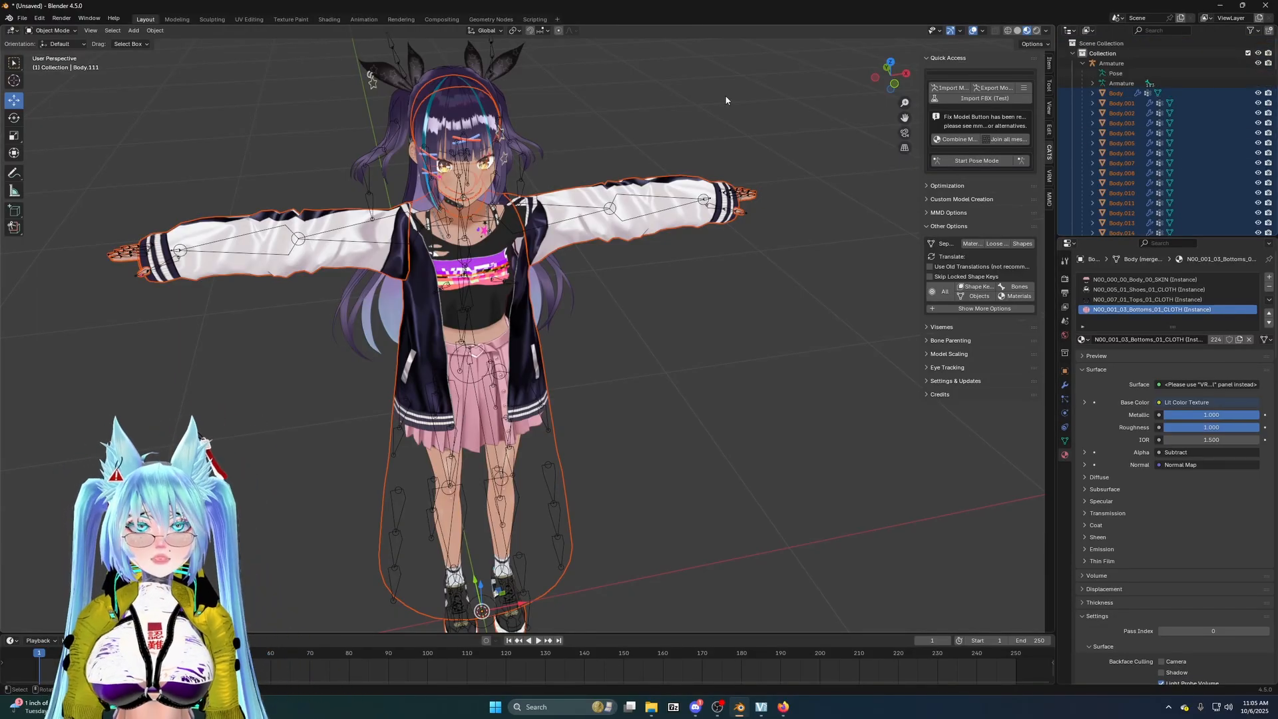
- Join the selected body pieces into one mesh, and undo the join
{"action": "key", "text": "ctrl+j"}
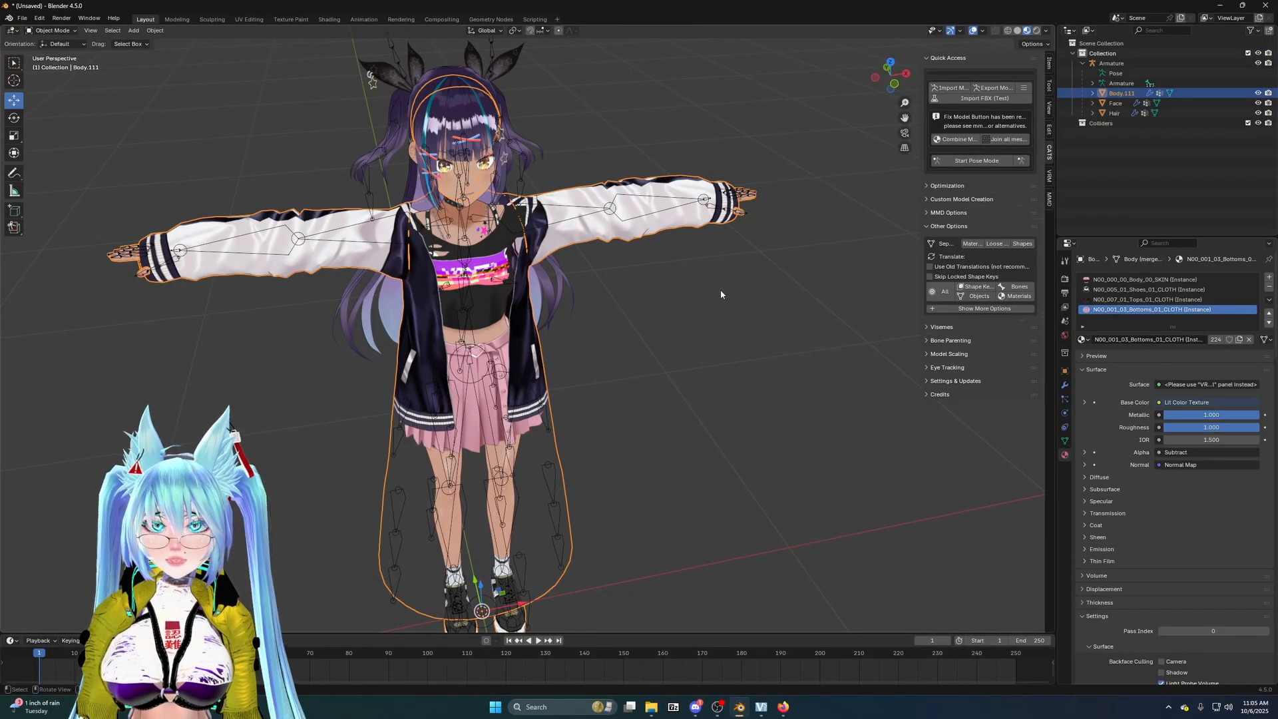
{"action": "mouse_move", "coordinate": [720, 295]}
{"action": "middle_mouse_down"}
{"action": "mouse_move", "coordinate": [693, 305]}
{"action": "mouse_move", "coordinate": [727, 302]}
{"action": "middle_mouse_up"}
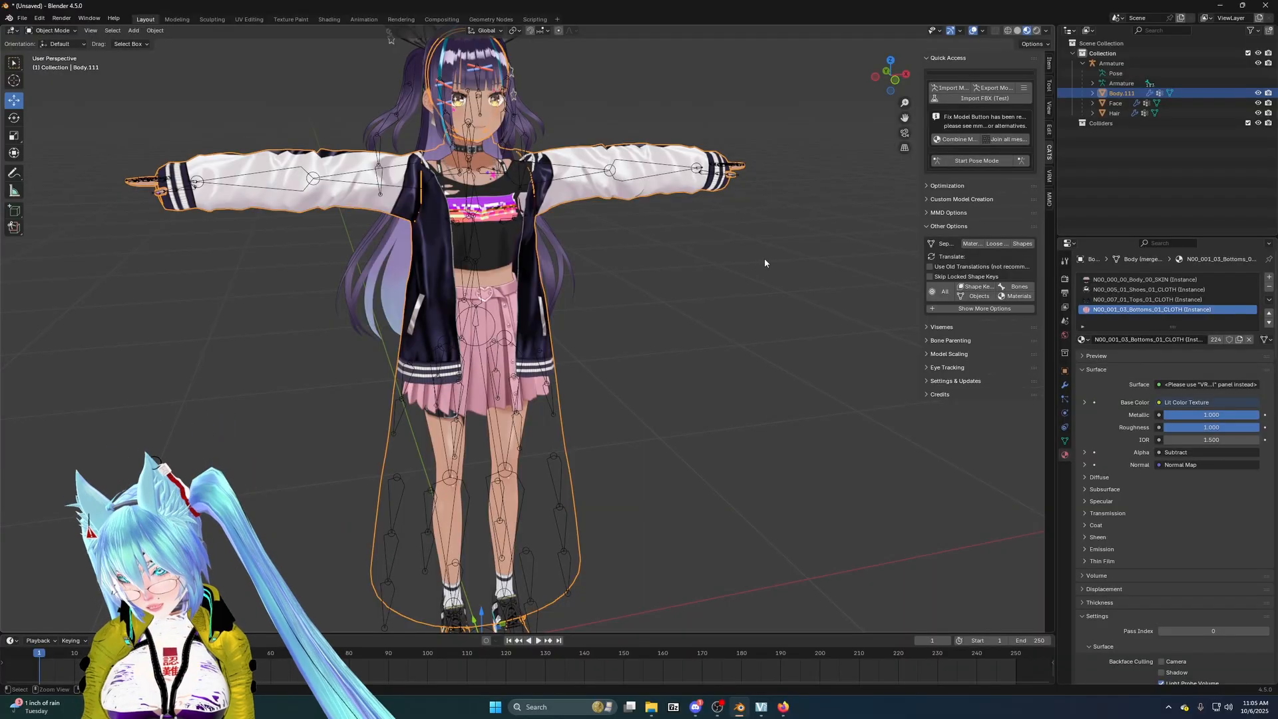
{"action": "key", "text": "ctrl+z"}
- Join all selected body pieces, from Body to Body.111, into a single mesh
{"action": "left_click", "coordinate": [154, 30]}
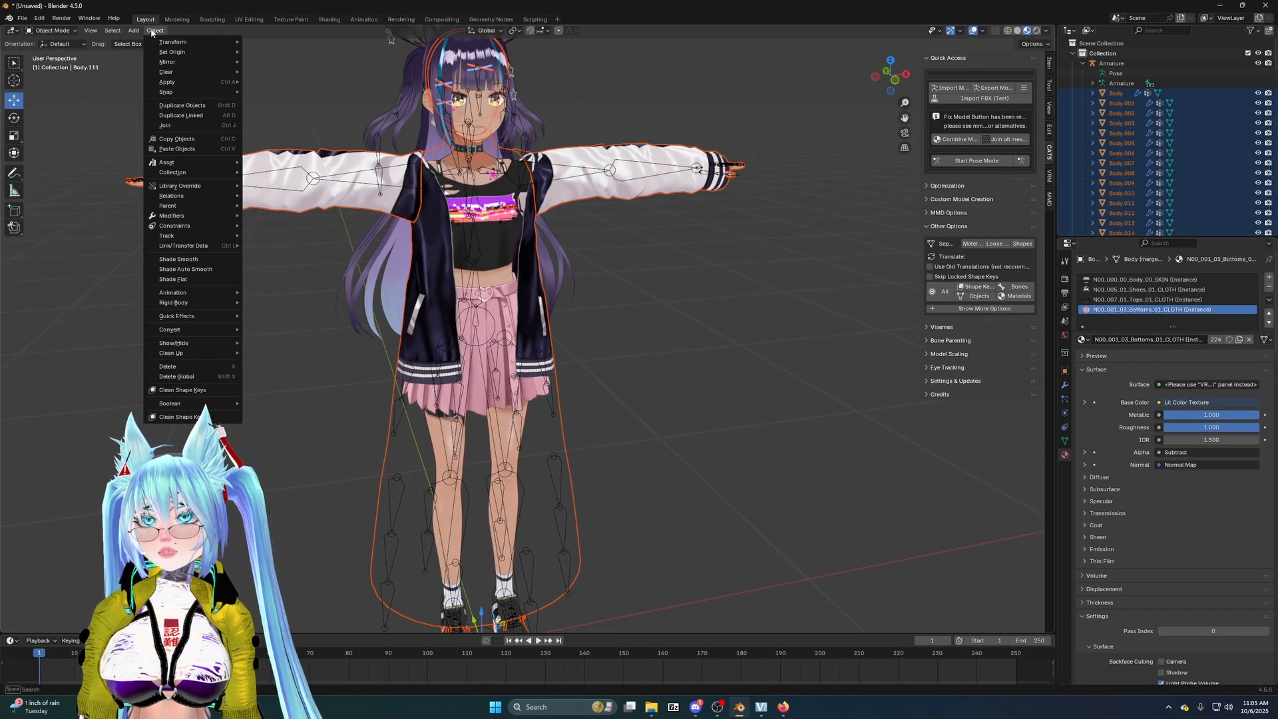
{"action": "left_click", "coordinate": [179, 126]}
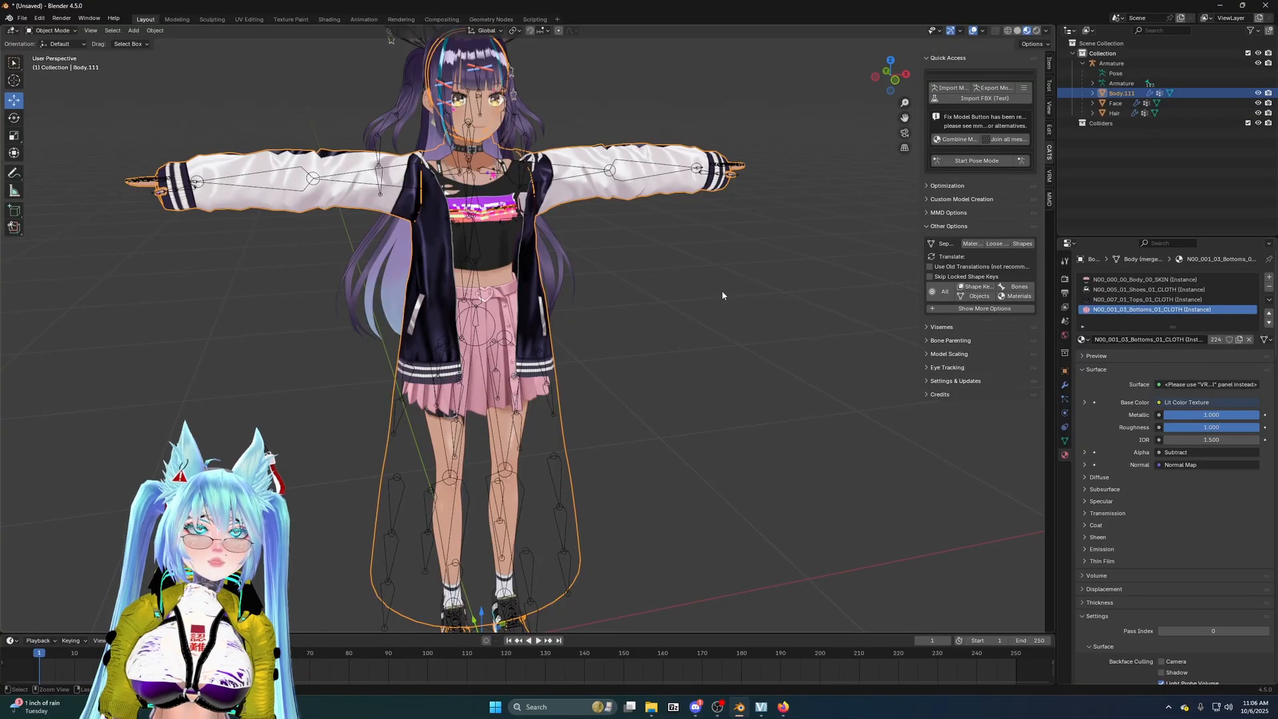
- Undo the last join and look through the list of separate body pieces
{"action": "key", "text": "ctrl+z"}
{"action": "scroll", "coordinate": [1123, 95], "scroll_direction": "down", "scroll_amount": 5}
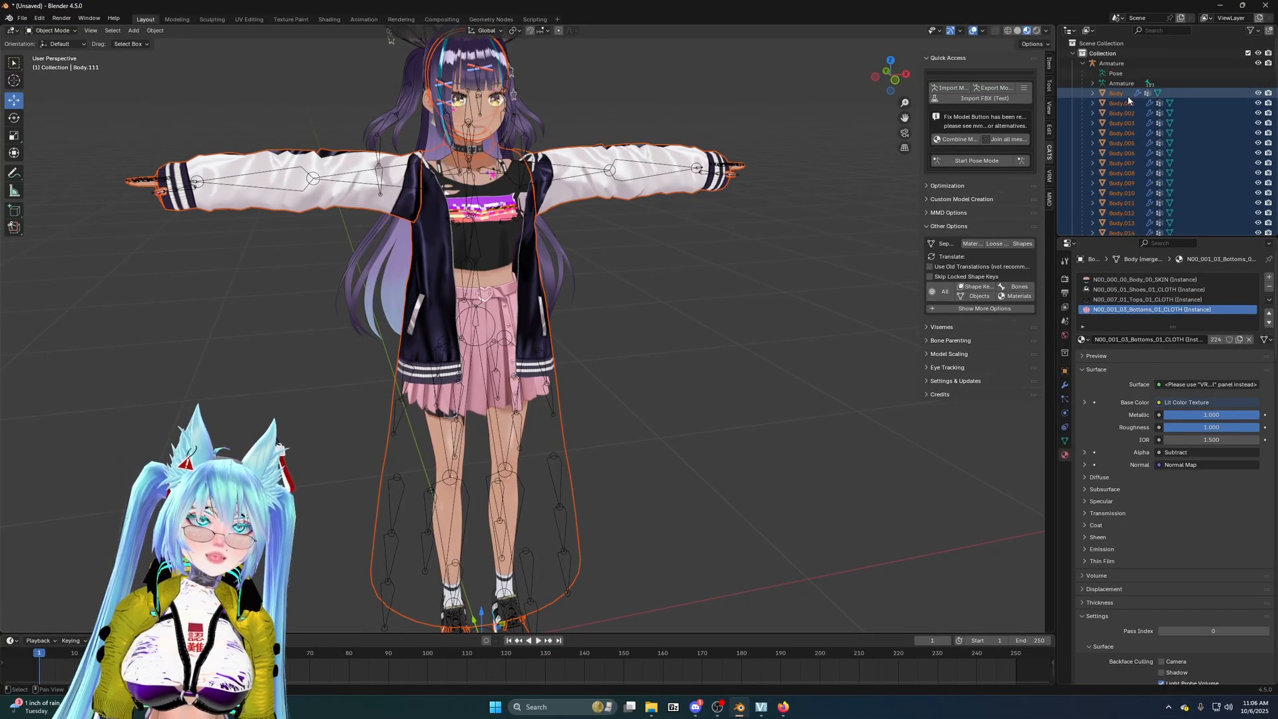
{"action": "scroll", "coordinate": [1125, 95], "scroll_direction": "down", "scroll_amount": 20}
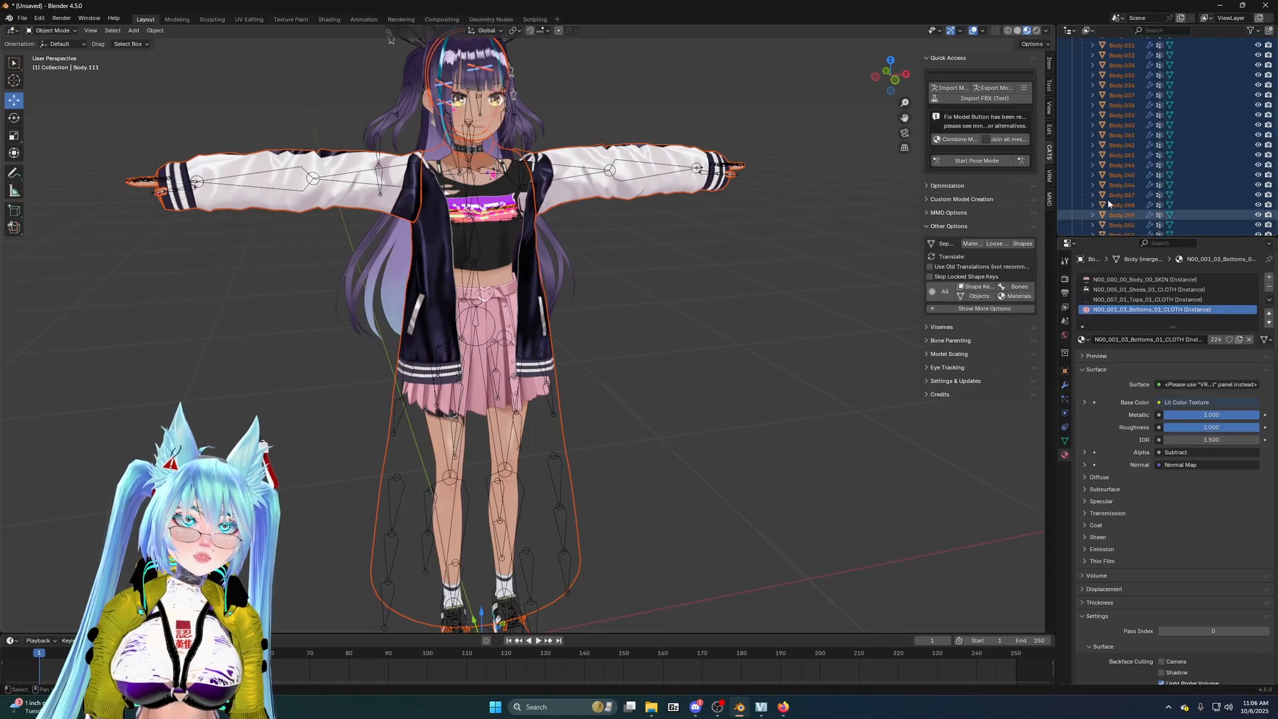
{"action": "scroll", "coordinate": [1108, 204], "scroll_direction": "up", "scroll_amount": 20}
{"action": "scroll", "coordinate": [1110, 209], "scroll_direction": "up", "scroll_amount": 5}
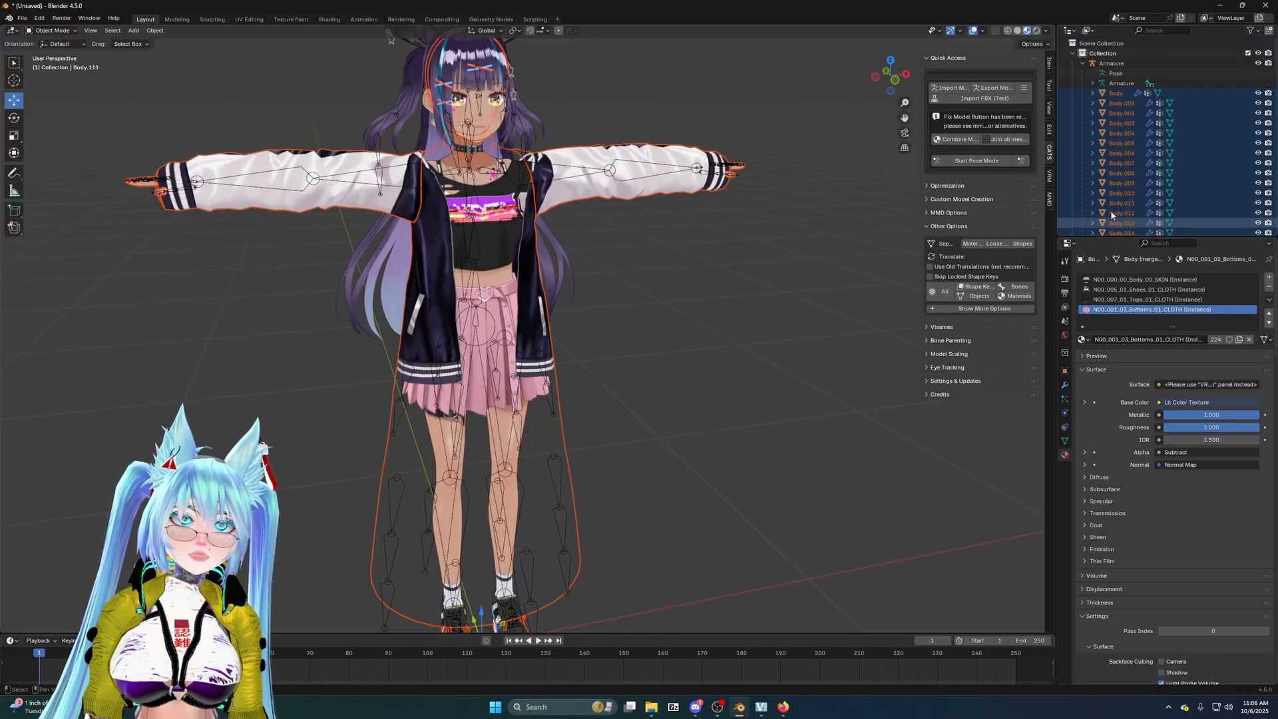
- Select all body pieces from Body to Body.111 with Body as the active object, and join them into one mesh
{"action": "left_click", "coordinate": [1119, 94]}
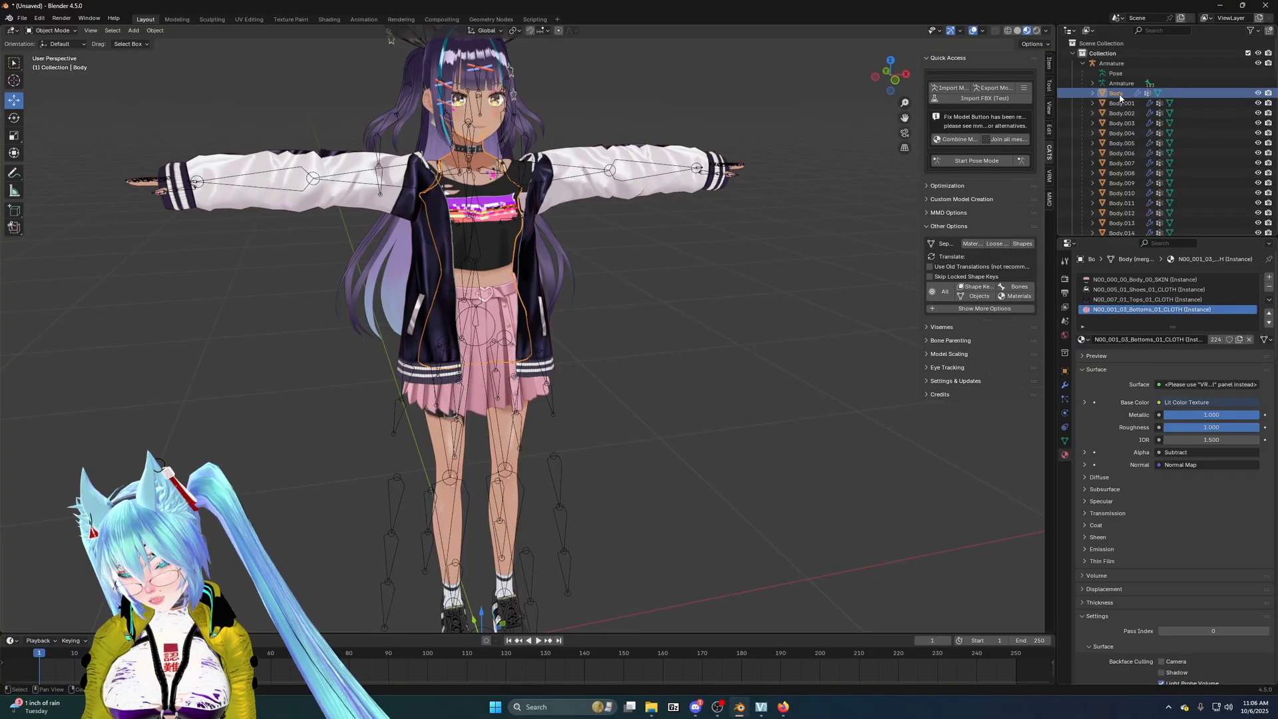
{"action": "scroll", "coordinate": [1132, 104], "scroll_direction": "down", "scroll_amount": 8}
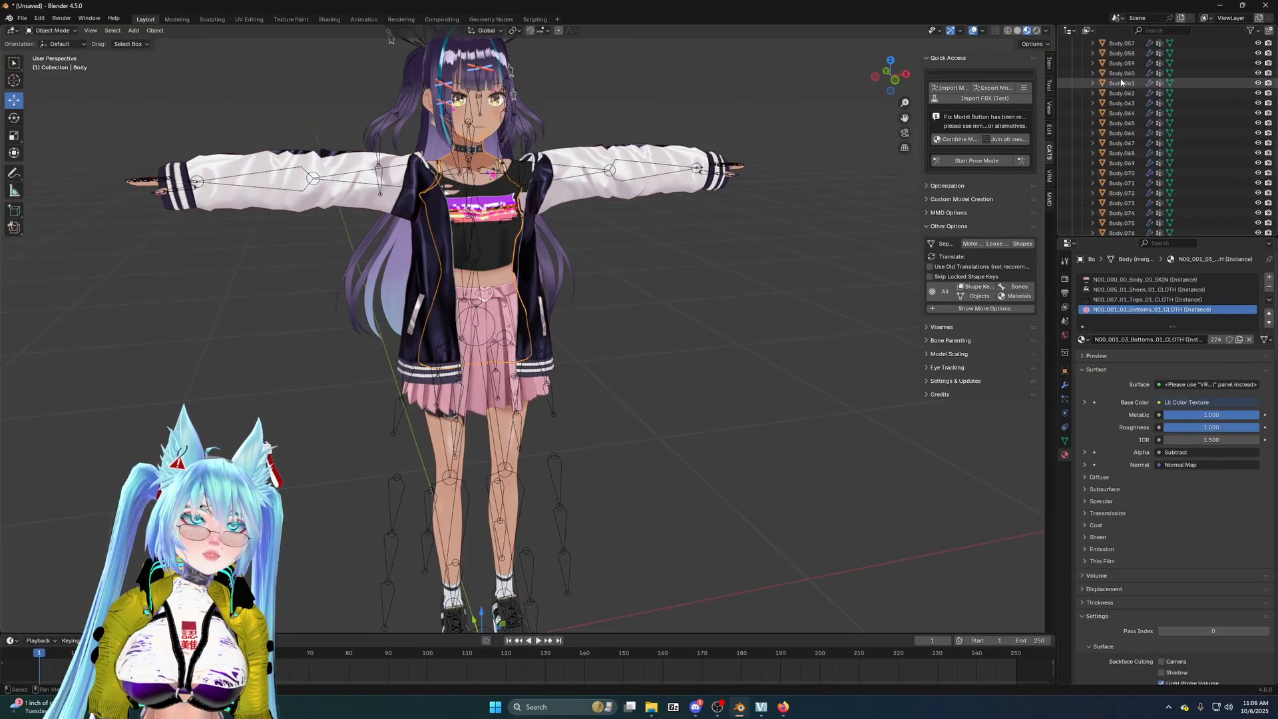
{"action": "scroll", "coordinate": [1132, 213], "scroll_direction": "down", "scroll_amount": 20}
{"action": "left_click", "coordinate": [1121, 195], "text": "shift"}
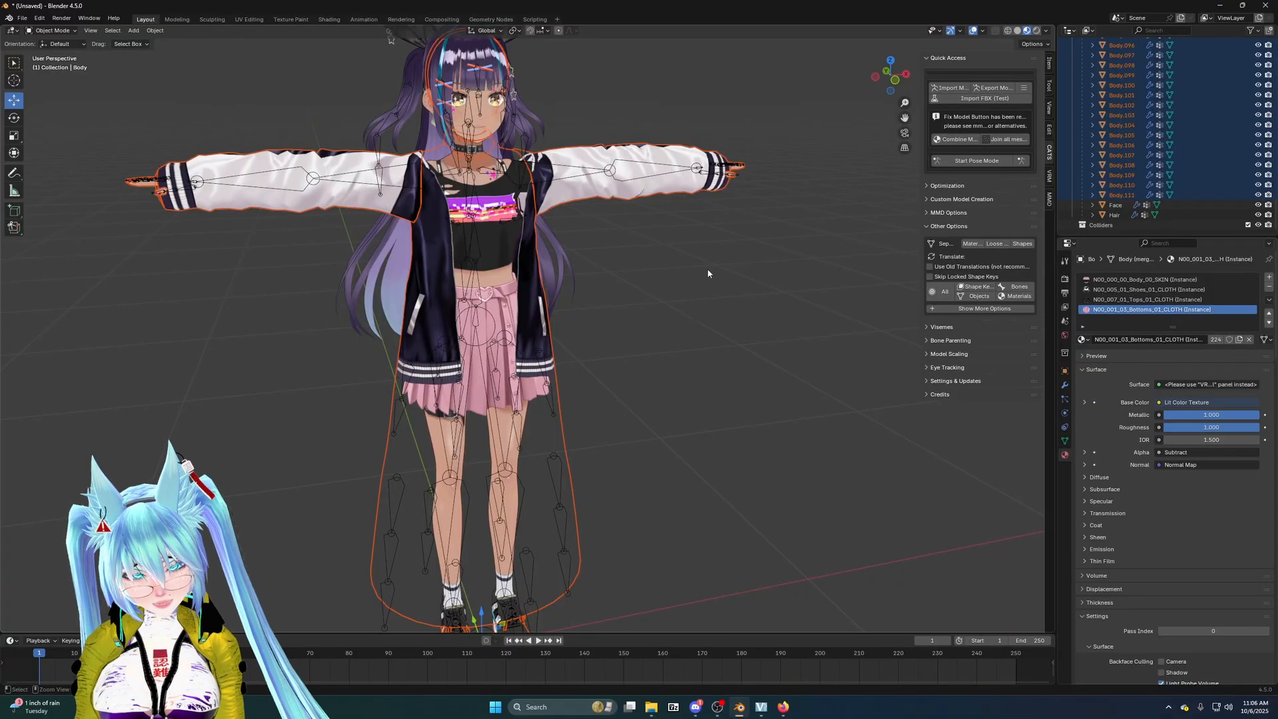
{"action": "key", "text": "ctrl+j"}
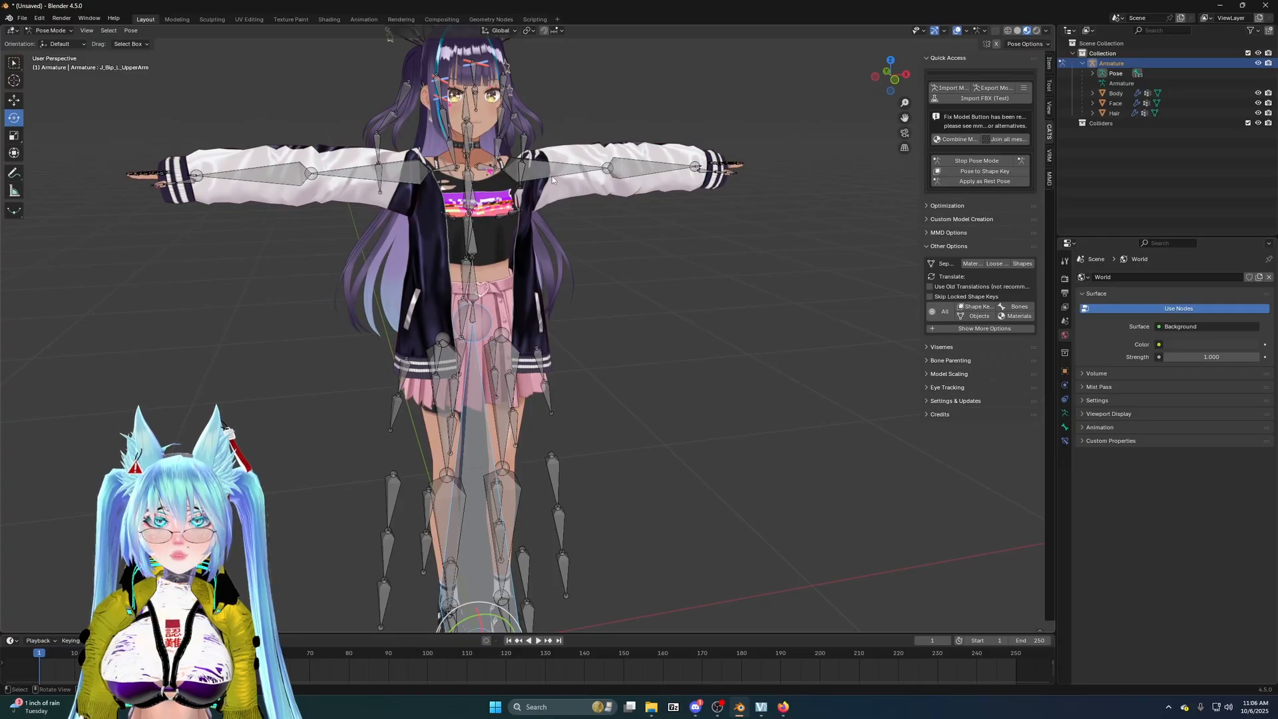
- Try rotating the avatar's left upper arm bone upward in Pose Mode, and select the Root bone
{"action": "left_click", "coordinate": [552, 176]}
{"action": "left_click_drag", "start_coordinate": [552, 177], "coordinate": [515, 168]}
{"action": "left_click", "coordinate": [495, 335]}
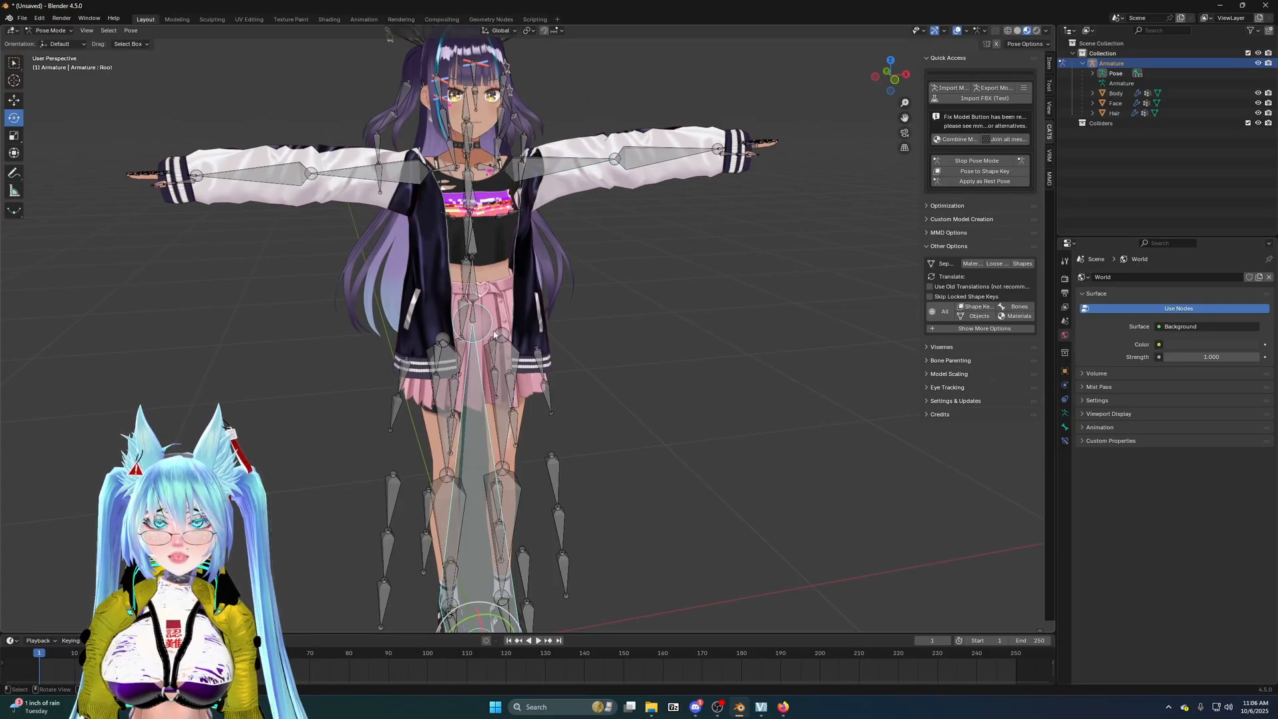
{"action": "scroll", "coordinate": [502, 394], "scroll_direction": "down", "scroll_amount": 1}
{"action": "left_click_drag", "start_coordinate": [507, 580], "coordinate": [513, 629]}
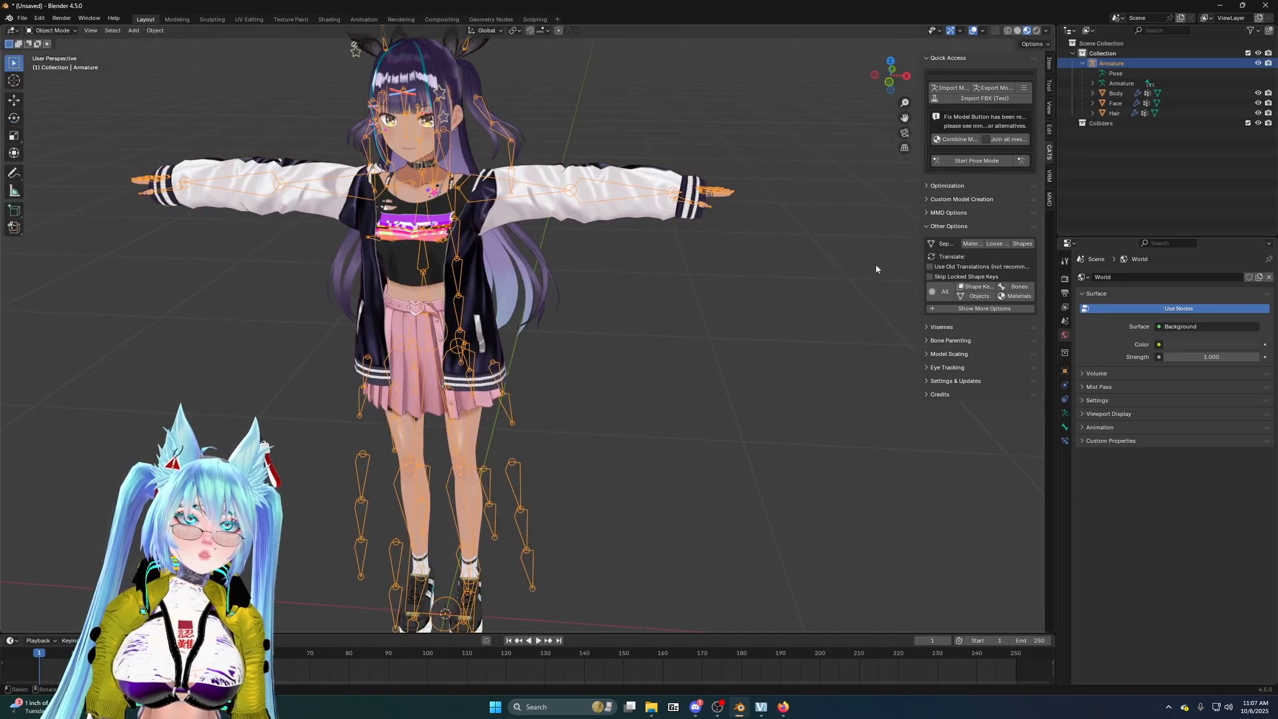
- Open the armature in Edit Mode, switch to the Select Circle tool and try selecting around the left elbow joint
{"action": "scroll", "coordinate": [553, 210], "scroll_direction": "up", "scroll_amount": 2}
{"action": "middle_click_drag", "start_coordinate": [381, 204], "coordinate": [432, 207]}
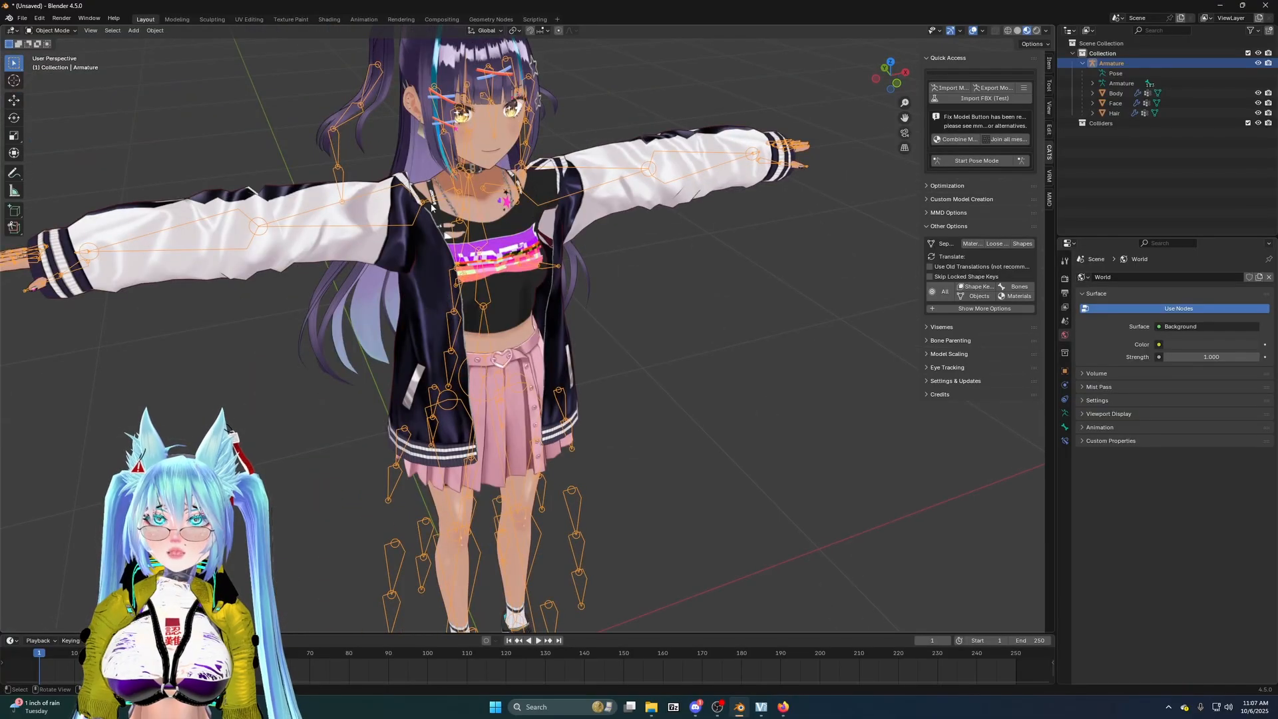
{"action": "middle_click_drag", "start_coordinate": [175, 307], "coordinate": [421, 269]}
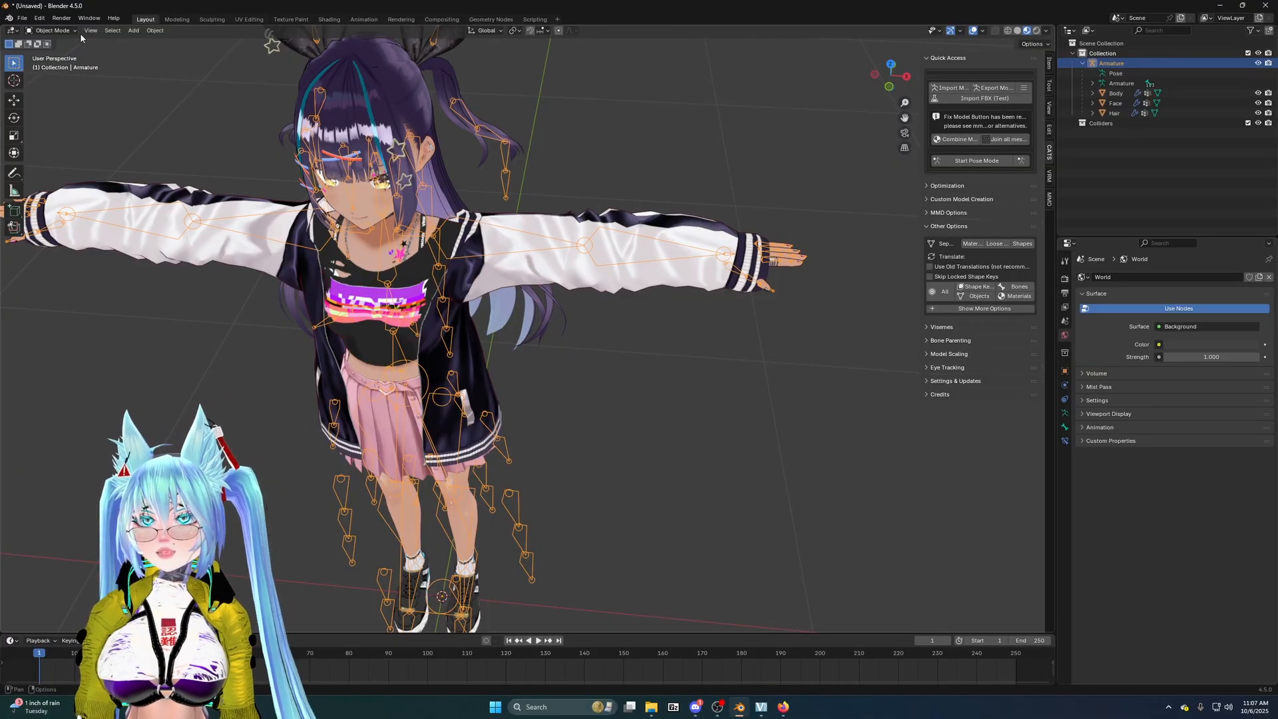
{"action": "middle_click_drag", "start_coordinate": [586, 318], "coordinate": [616, 304]}
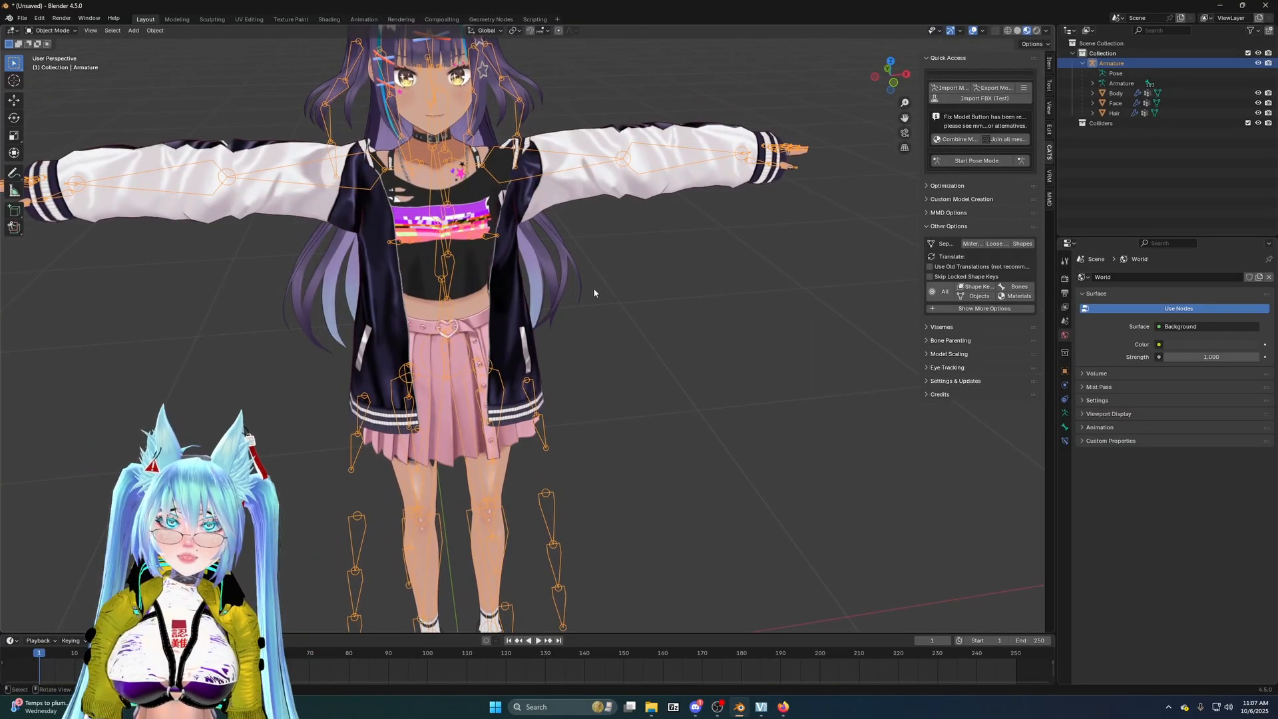
{"action": "mouse_move", "coordinate": [661, 329]}
{"action": "middle_mouse_down"}
{"action": "mouse_move", "coordinate": [648, 321]}
{"action": "mouse_move", "coordinate": [669, 322]}
{"action": "middle_mouse_up"}
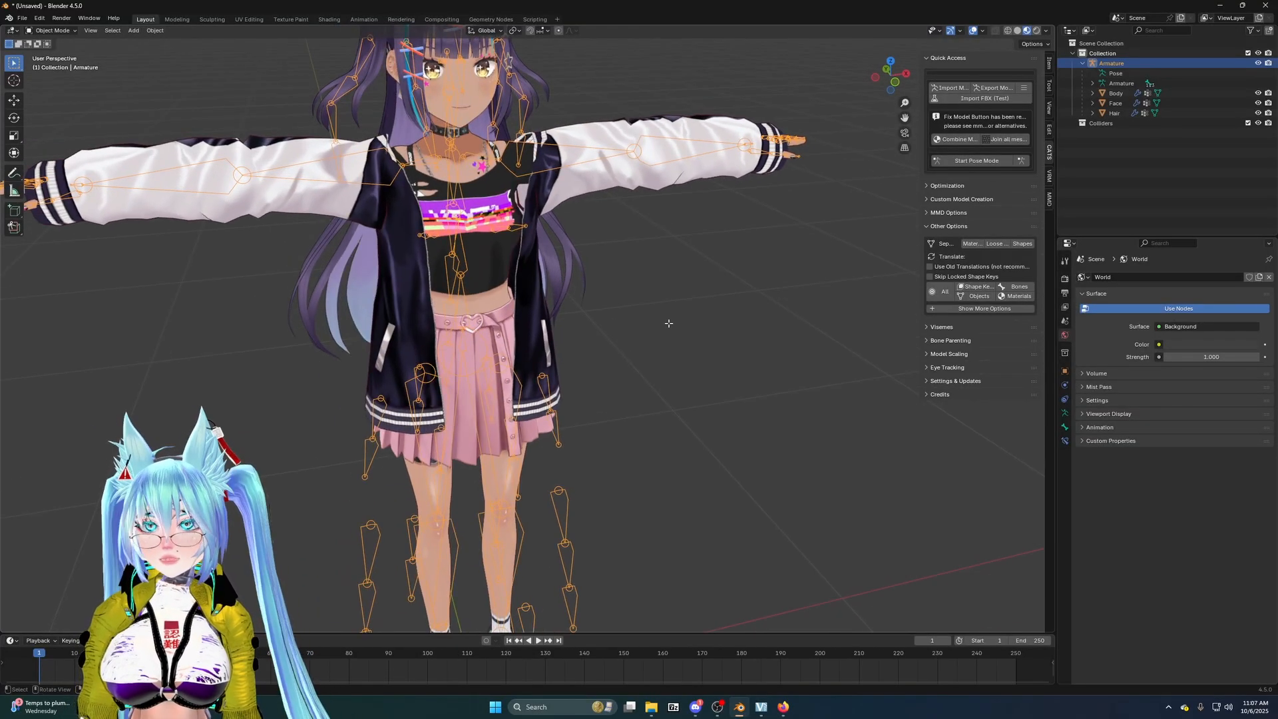
{"action": "key", "text": "Tab"}
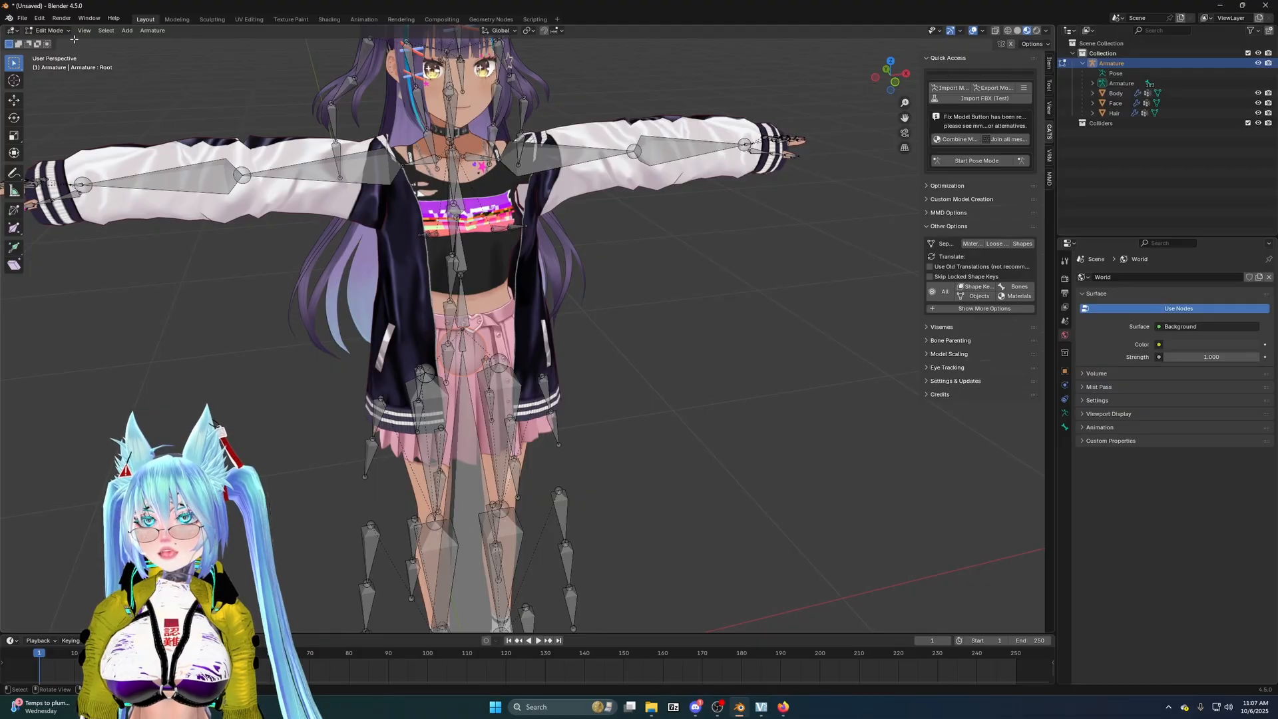
{"action": "left_click", "coordinate": [19, 69]}
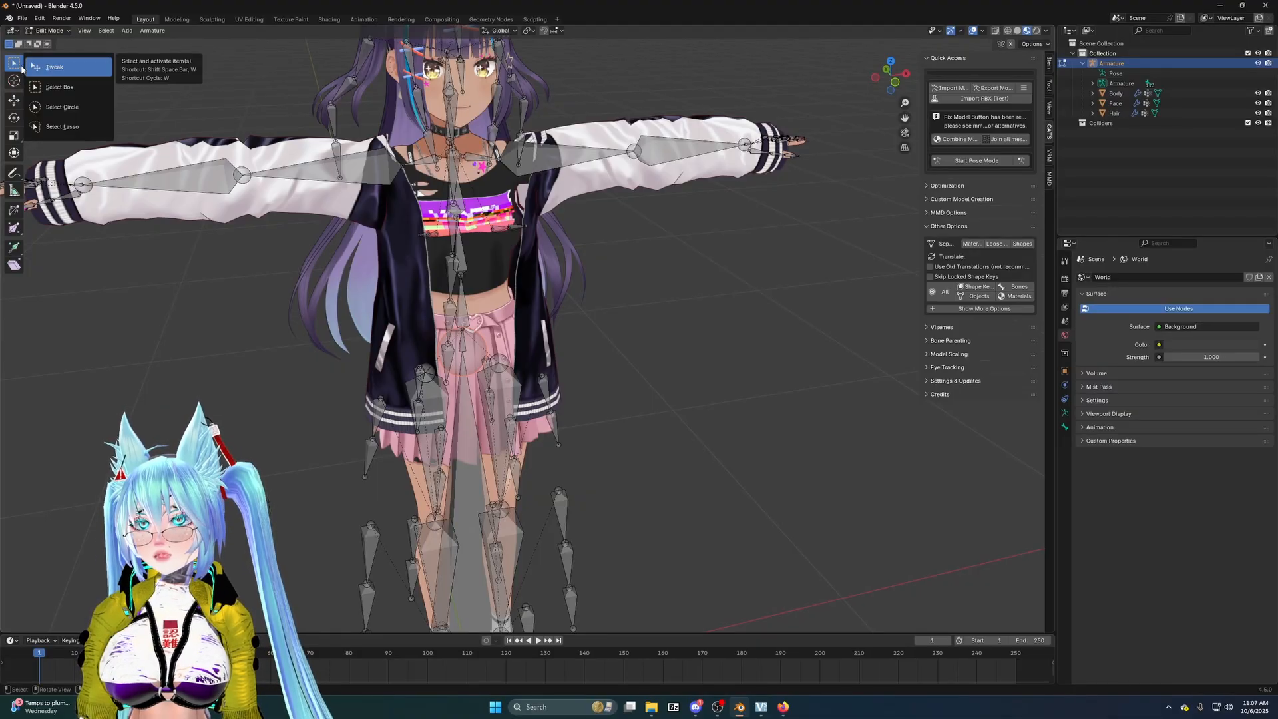
{"action": "left_click", "coordinate": [67, 107]}
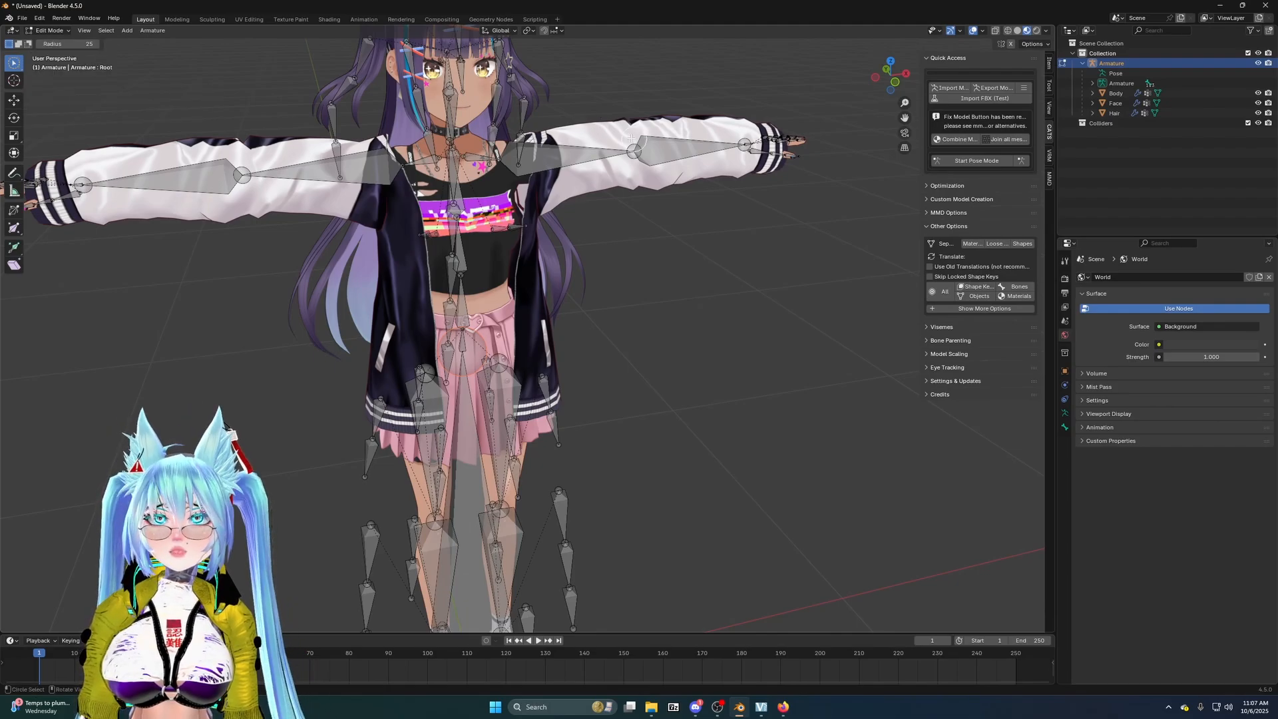
{"action": "left_click_drag", "start_coordinate": [633, 147], "coordinate": [583, 197]}
{"action": "scroll", "coordinate": [772, 212], "scroll_direction": "up", "scroll_amount": 1}
{"action": "middle_click_drag", "start_coordinate": [787, 213], "coordinate": [743, 253]}
- Leave armature editing, select the Body mesh and open it in Edit Mode with the Select Circle tool
{"action": "left_click", "coordinate": [50, 31]}
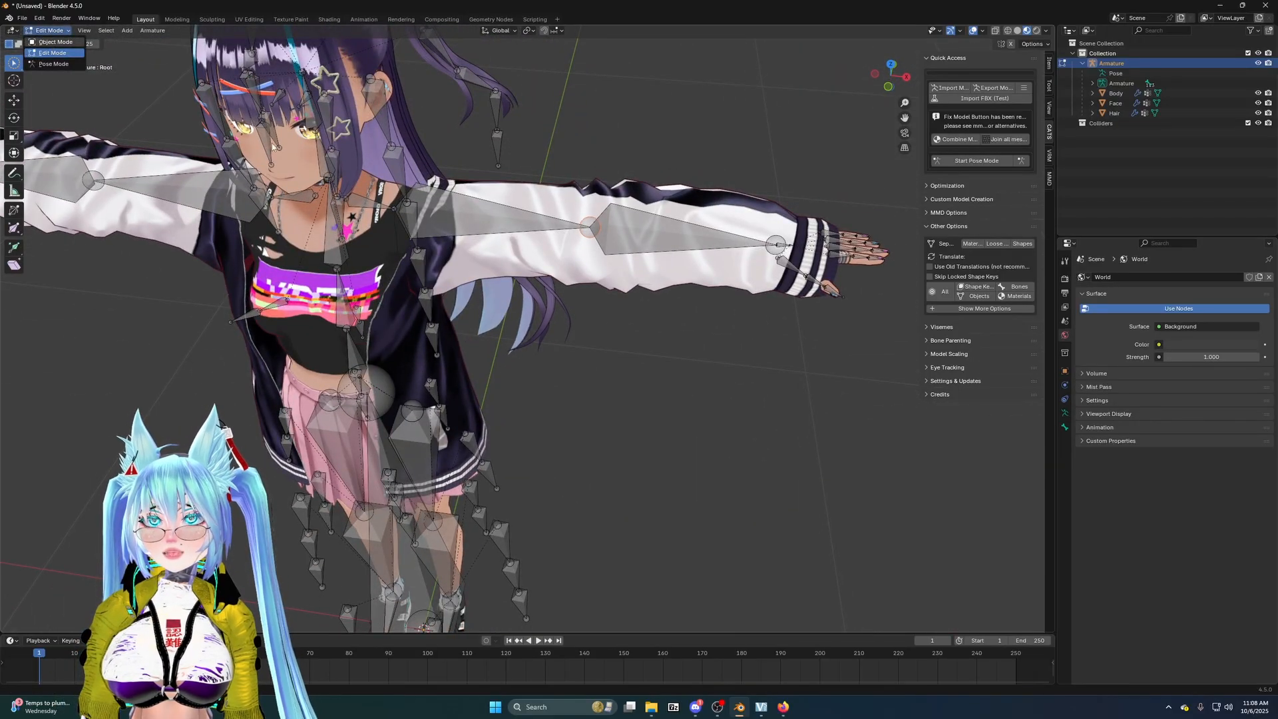
{"action": "left_click", "coordinate": [54, 42]}
{"action": "left_click", "coordinate": [309, 193]}
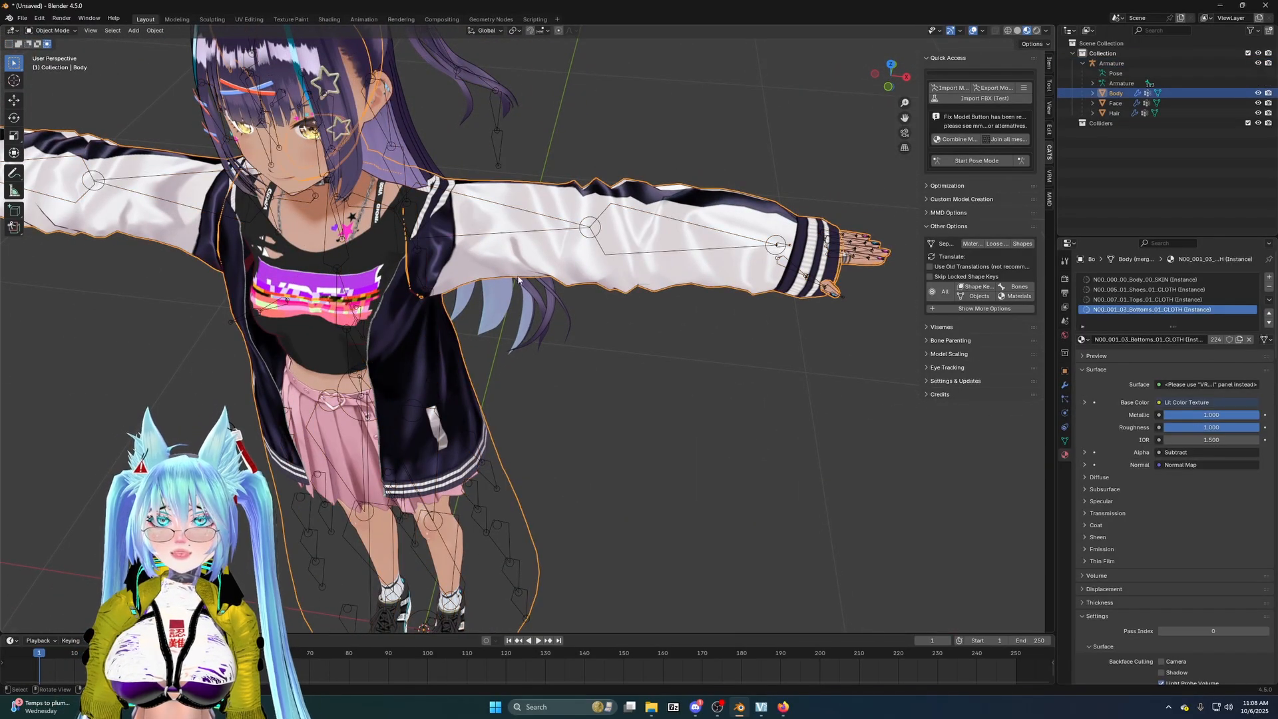
{"action": "middle_click_drag", "start_coordinate": [313, 199], "coordinate": [314, 169]}
{"action": "key", "text": "Tab"}
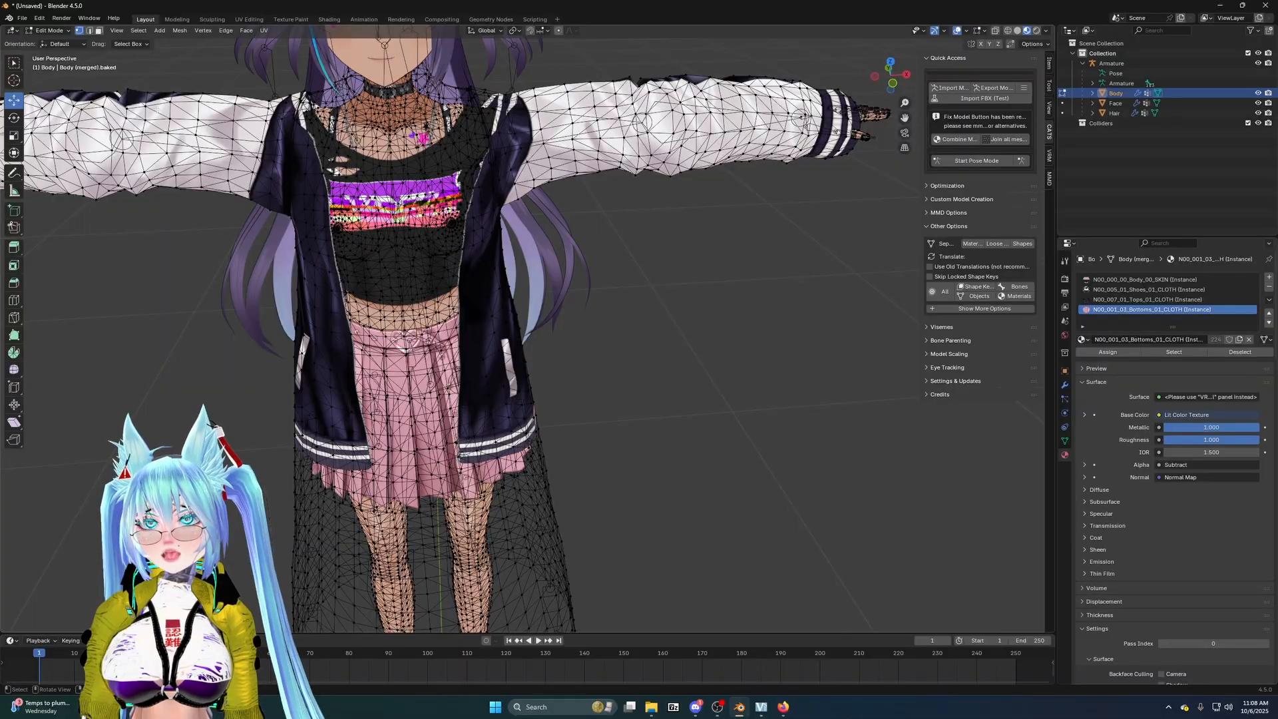
{"action": "left_click", "coordinate": [14, 62]}
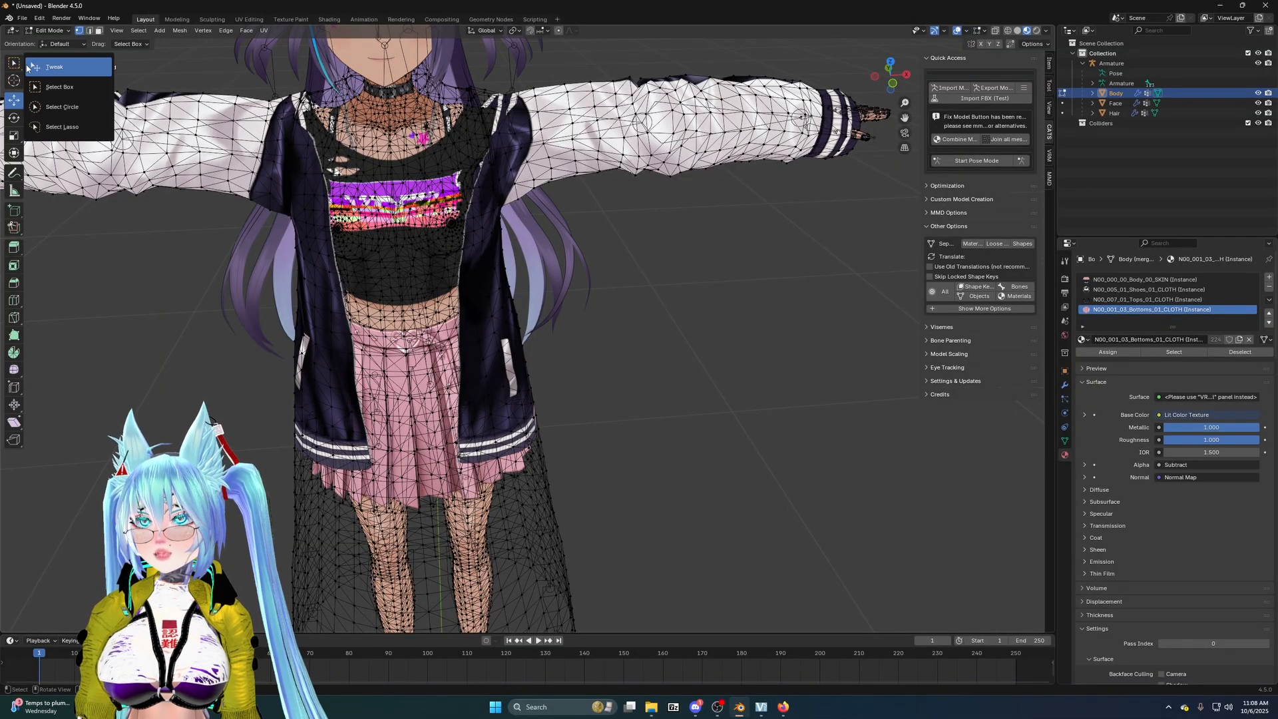
{"action": "left_click", "coordinate": [61, 106]}
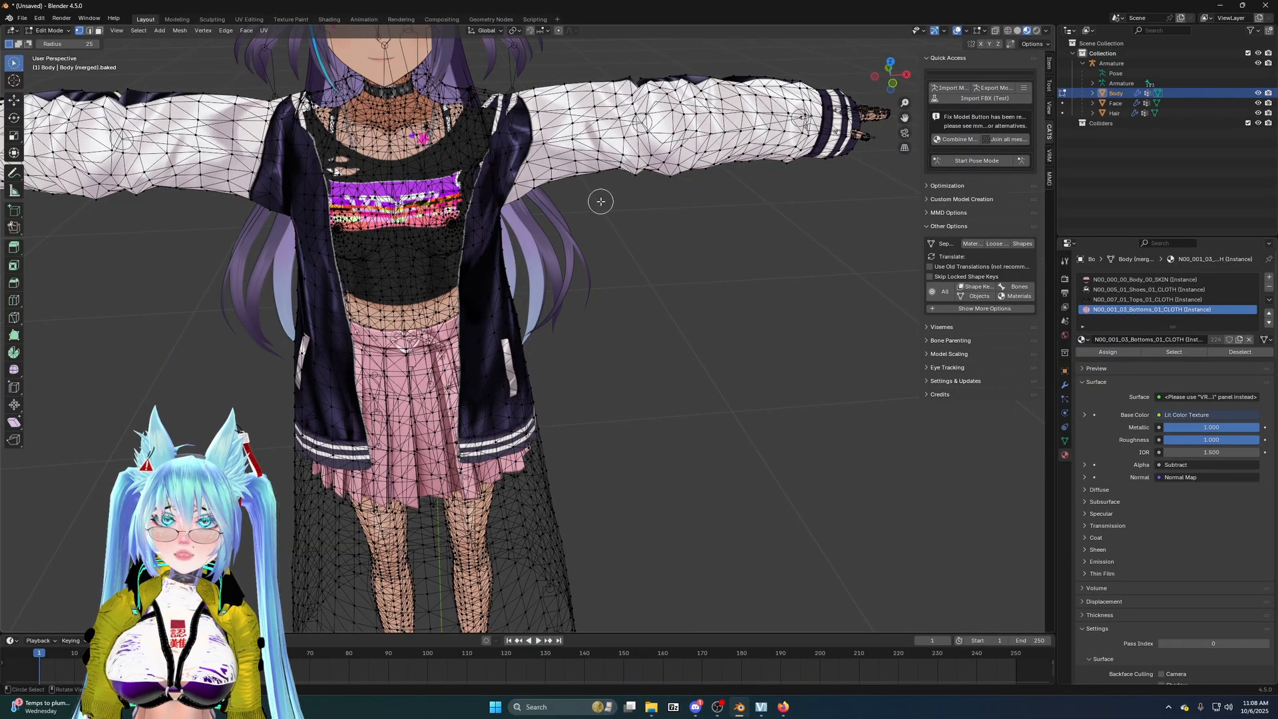
- Draw a Knife cut on the Body mesh along the seam between the left jacket sleeve and the armhole, down to the armpit
{"action": "scroll", "coordinate": [601, 201], "scroll_direction": "up", "scroll_amount": 3}
{"action": "scroll", "coordinate": [543, 135], "scroll_direction": "down", "scroll_amount": 3}
{"action": "scroll", "coordinate": [627, 177], "scroll_direction": "up", "scroll_amount": 4}
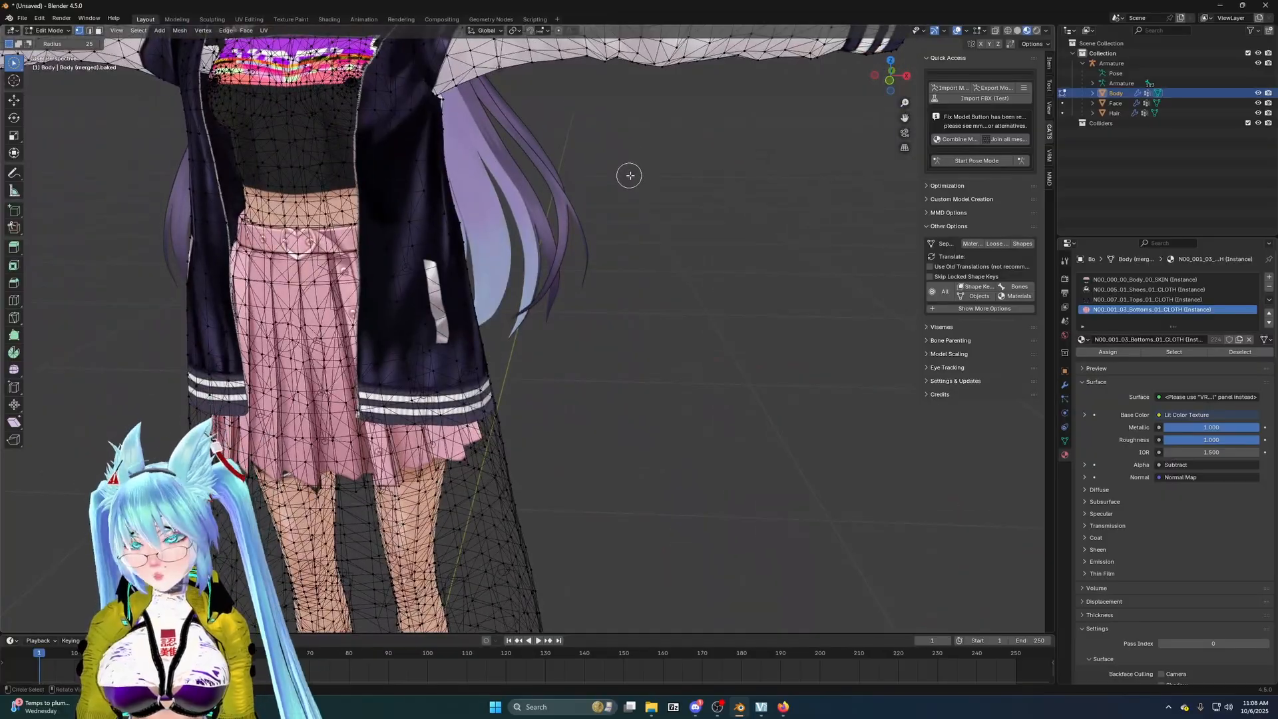
{"action": "scroll", "coordinate": [643, 159], "scroll_direction": "down", "scroll_amount": 3}
{"action": "scroll", "coordinate": [685, 286], "scroll_direction": "up", "scroll_amount": 4}
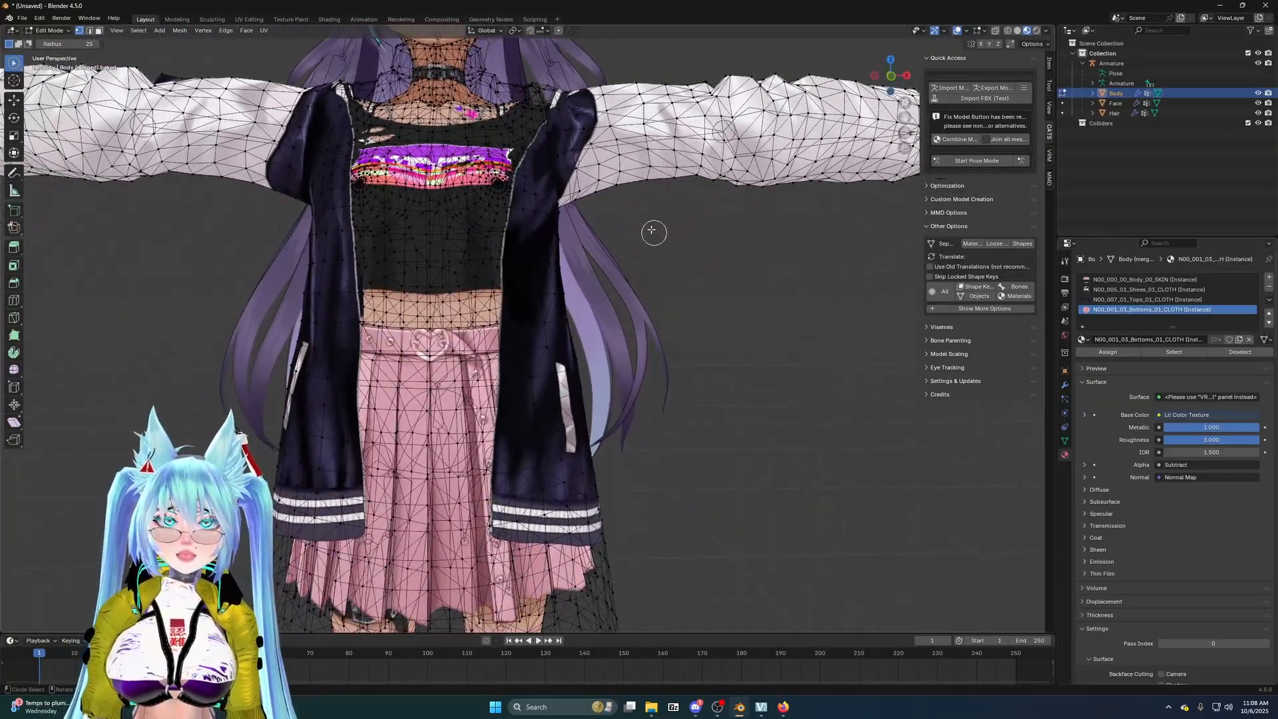
{"action": "scroll", "coordinate": [634, 205], "scroll_direction": "down", "scroll_amount": 3}
{"action": "scroll", "coordinate": [604, 217], "scroll_direction": "up", "scroll_amount": 5}
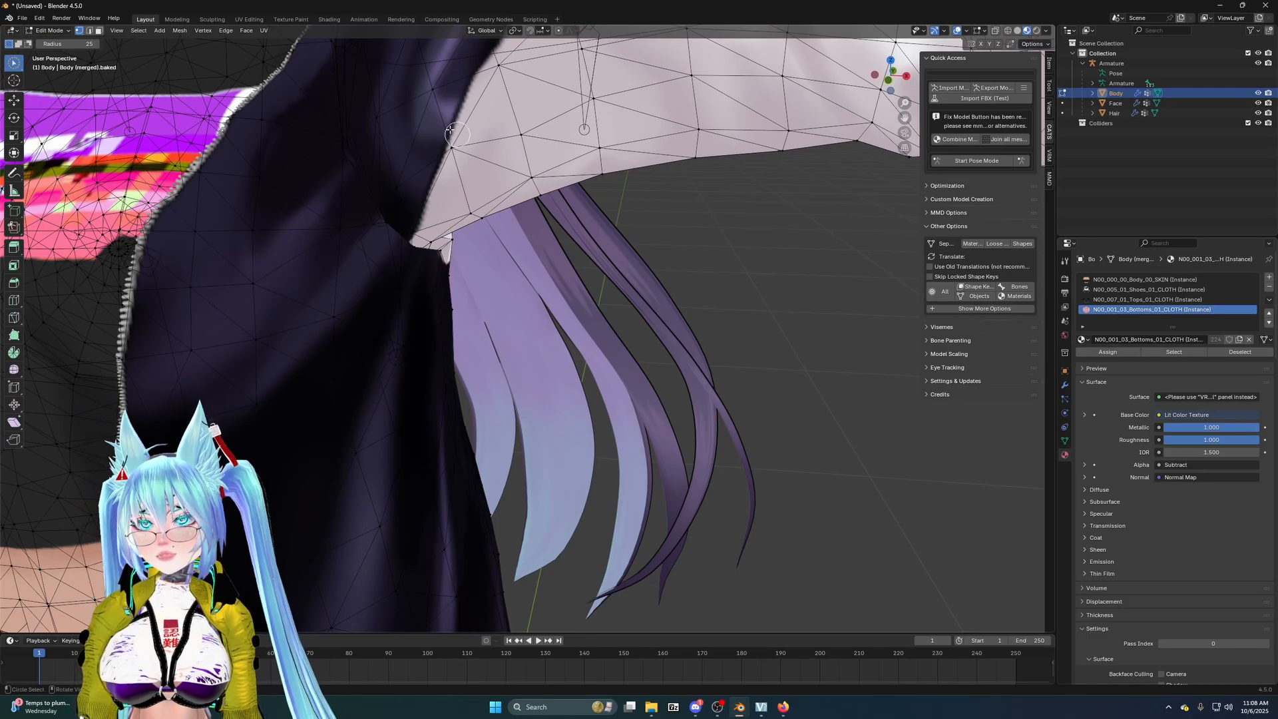
{"action": "left_click", "coordinate": [15, 317]}
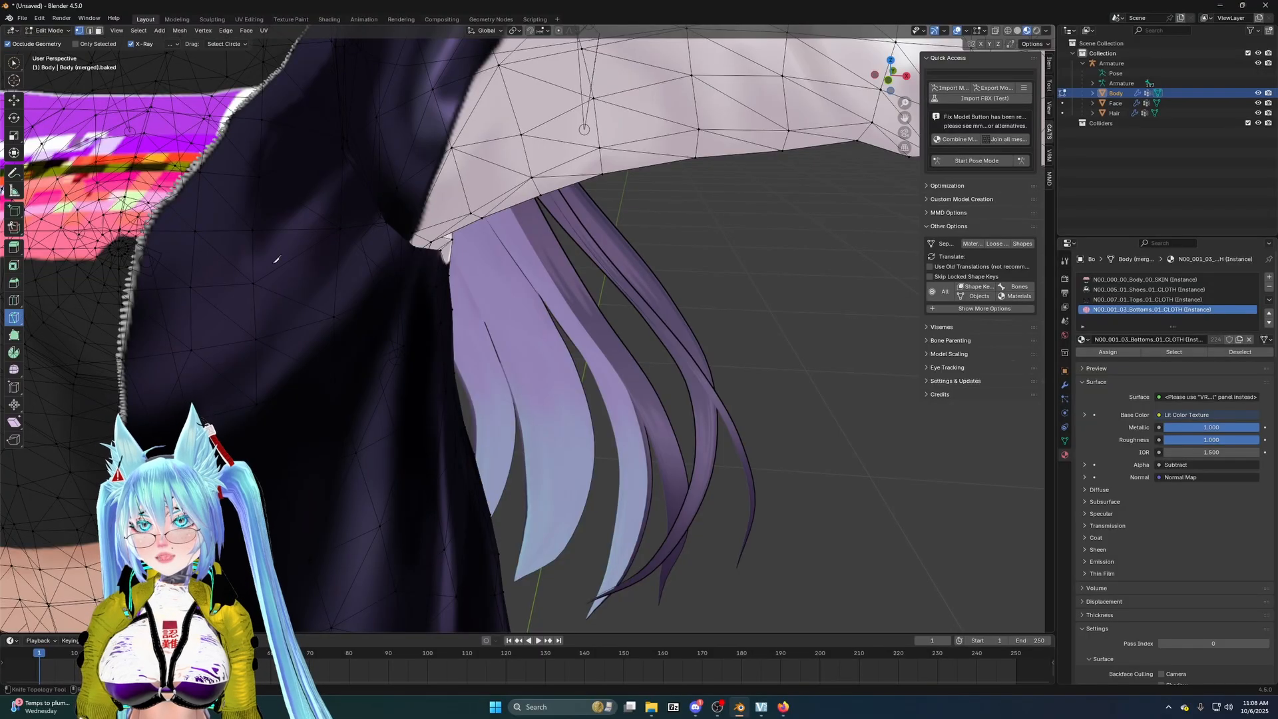
{"action": "left_click", "coordinate": [474, 74]}
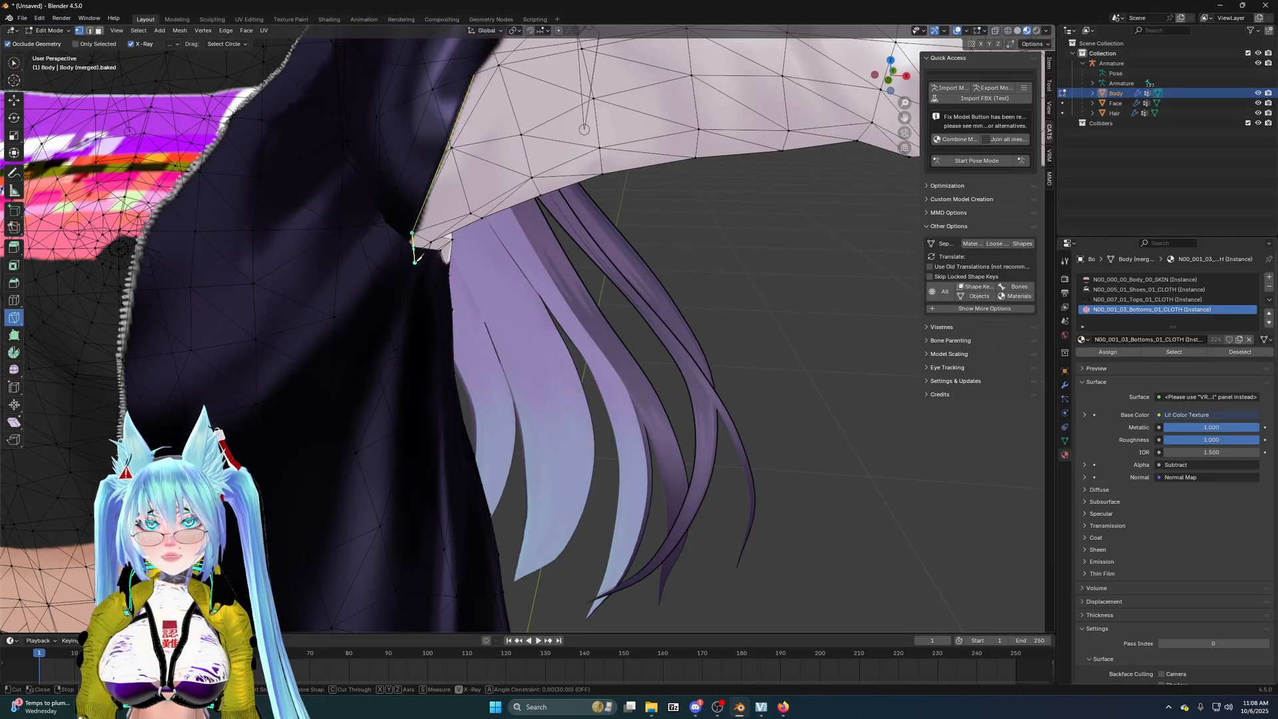
{"action": "left_click", "coordinate": [409, 245]}
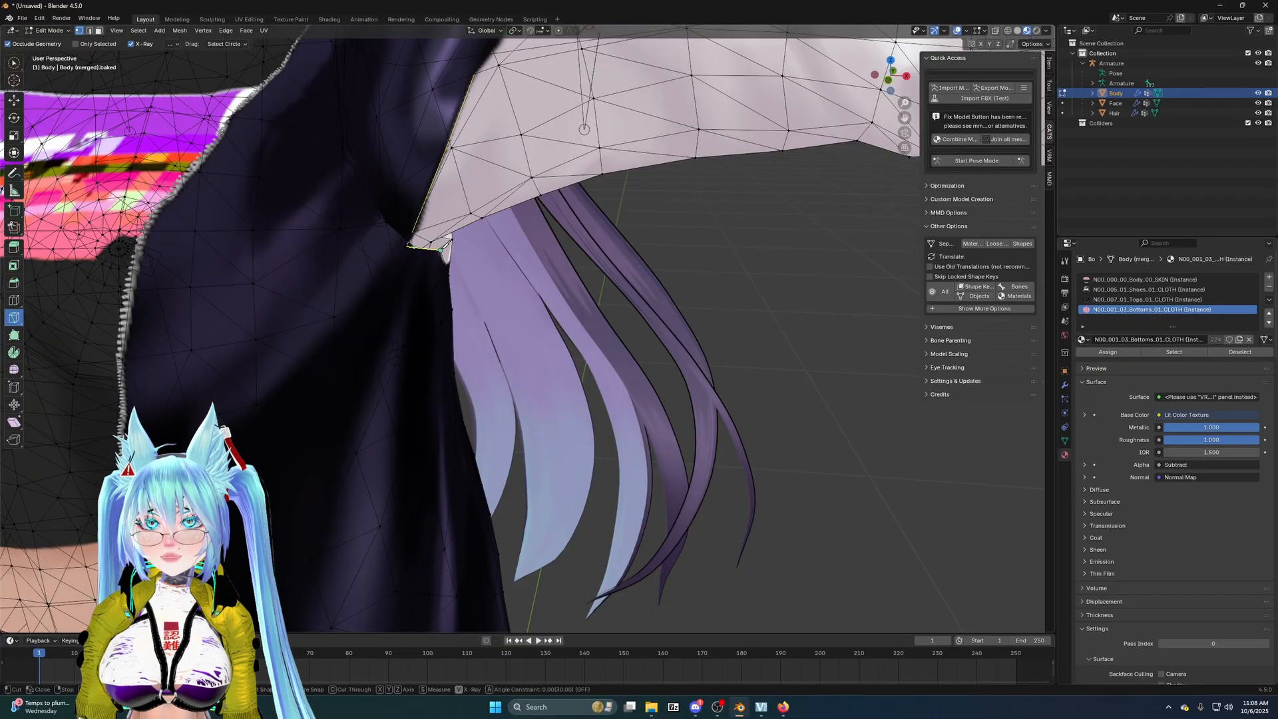
{"action": "left_click", "coordinate": [441, 251]}
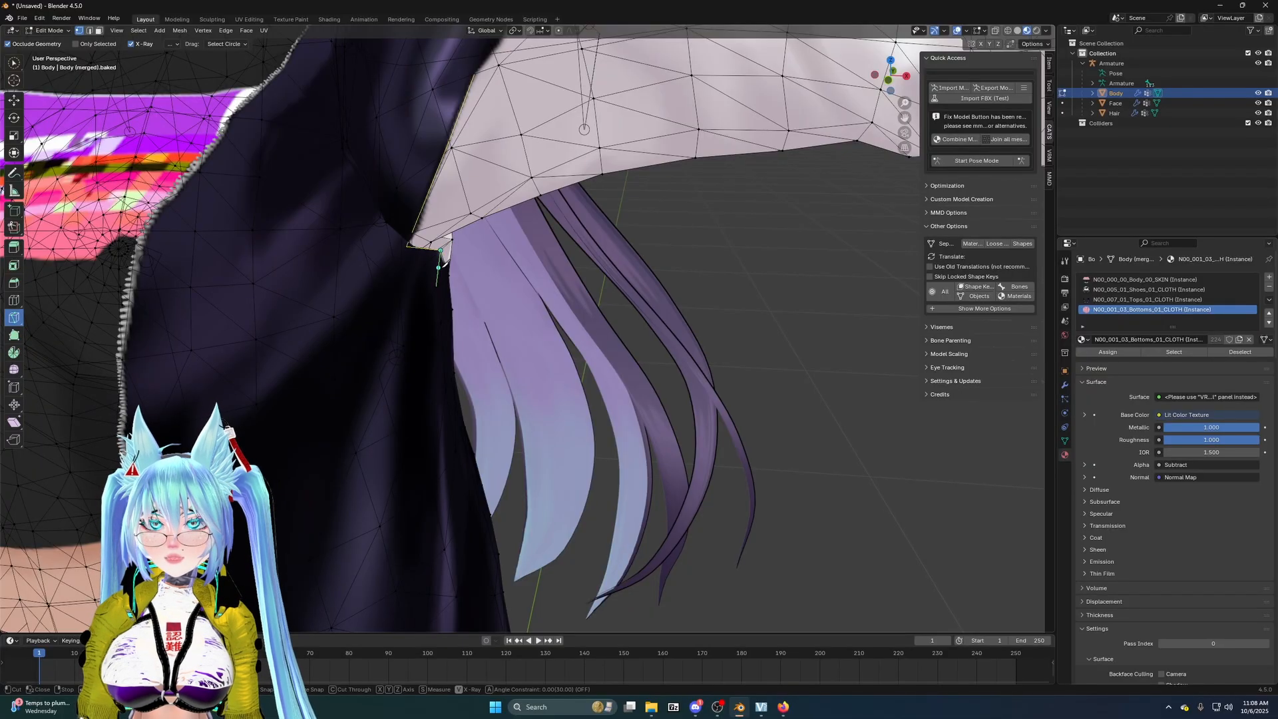
{"action": "mouse_move", "coordinate": [476, 237]}
{"action": "middle_mouse_down"}
{"action": "mouse_move", "coordinate": [437, 232]}
{"action": "mouse_move", "coordinate": [475, 257]}
{"action": "middle_mouse_up"}
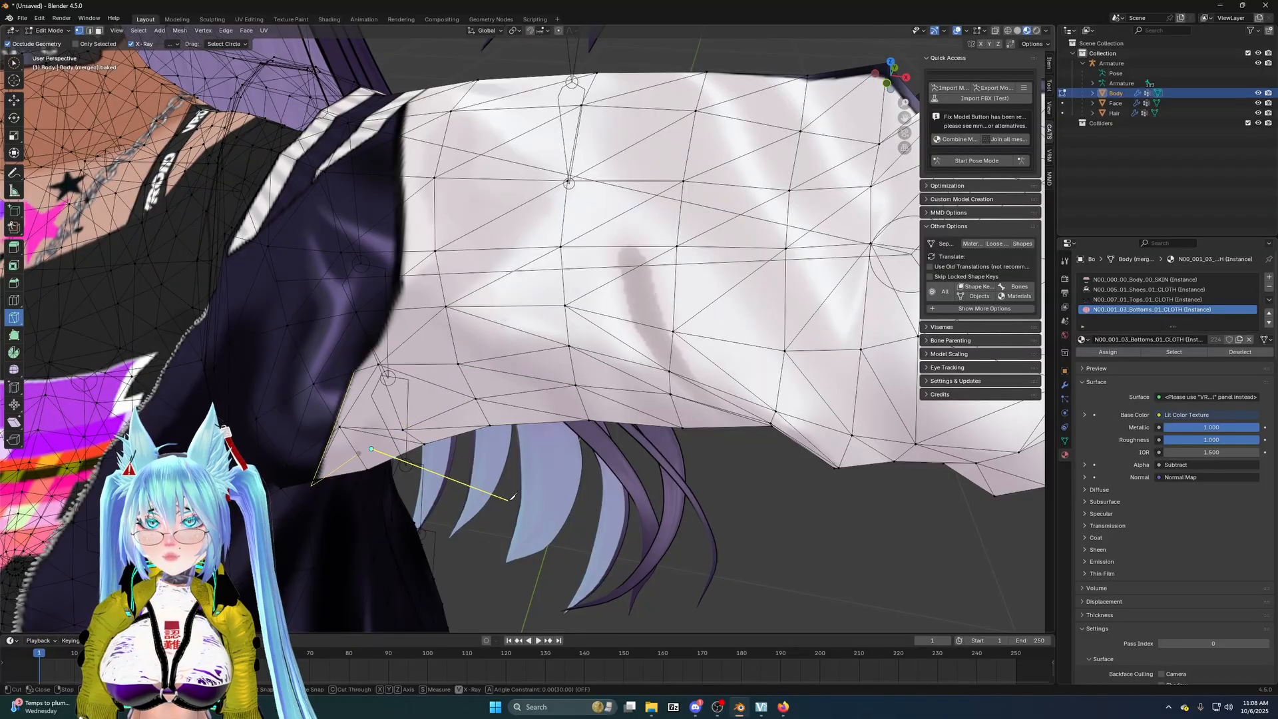
{"action": "right_click", "coordinate": [531, 510]}
{"action": "middle_click_drag", "start_coordinate": [774, 493], "coordinate": [759, 359]}
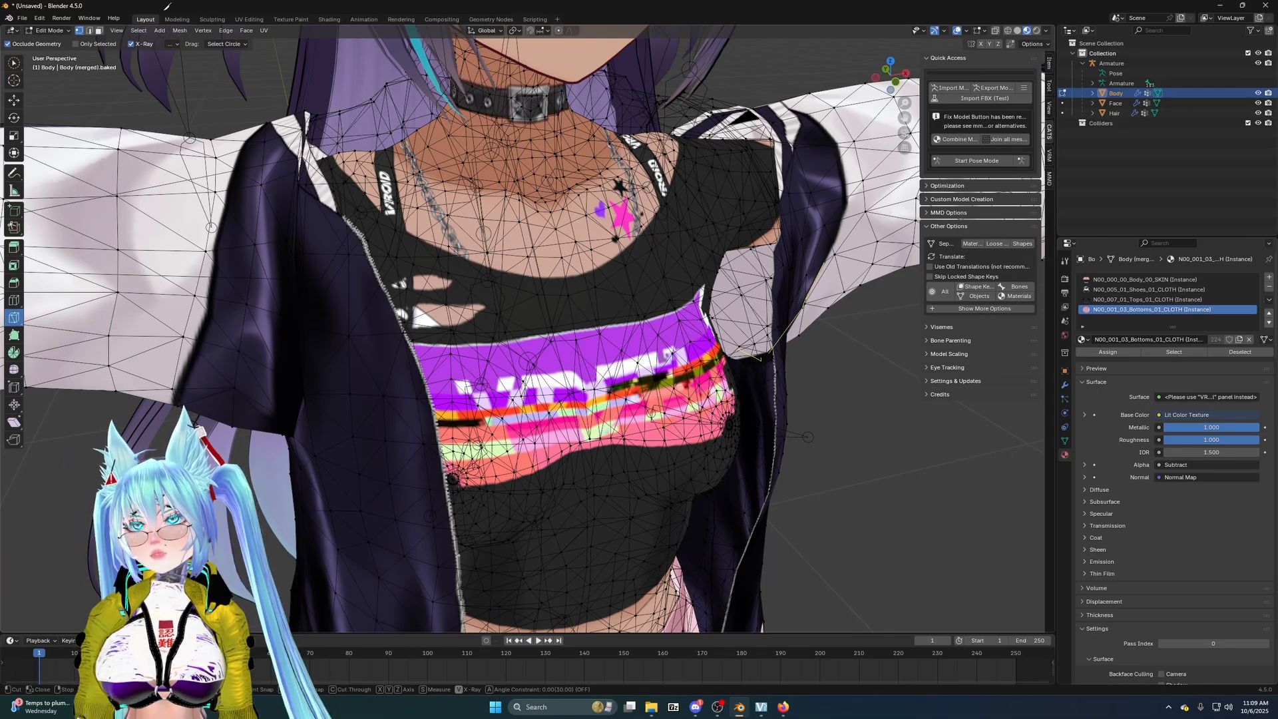
{"action": "scroll", "coordinate": [583, 338], "scroll_direction": "down", "scroll_amount": 9}
{"action": "scroll", "coordinate": [583, 338], "scroll_direction": "up", "scroll_amount": 4}
{"action": "scroll", "coordinate": [583, 339], "scroll_direction": "down", "scroll_amount": 5}
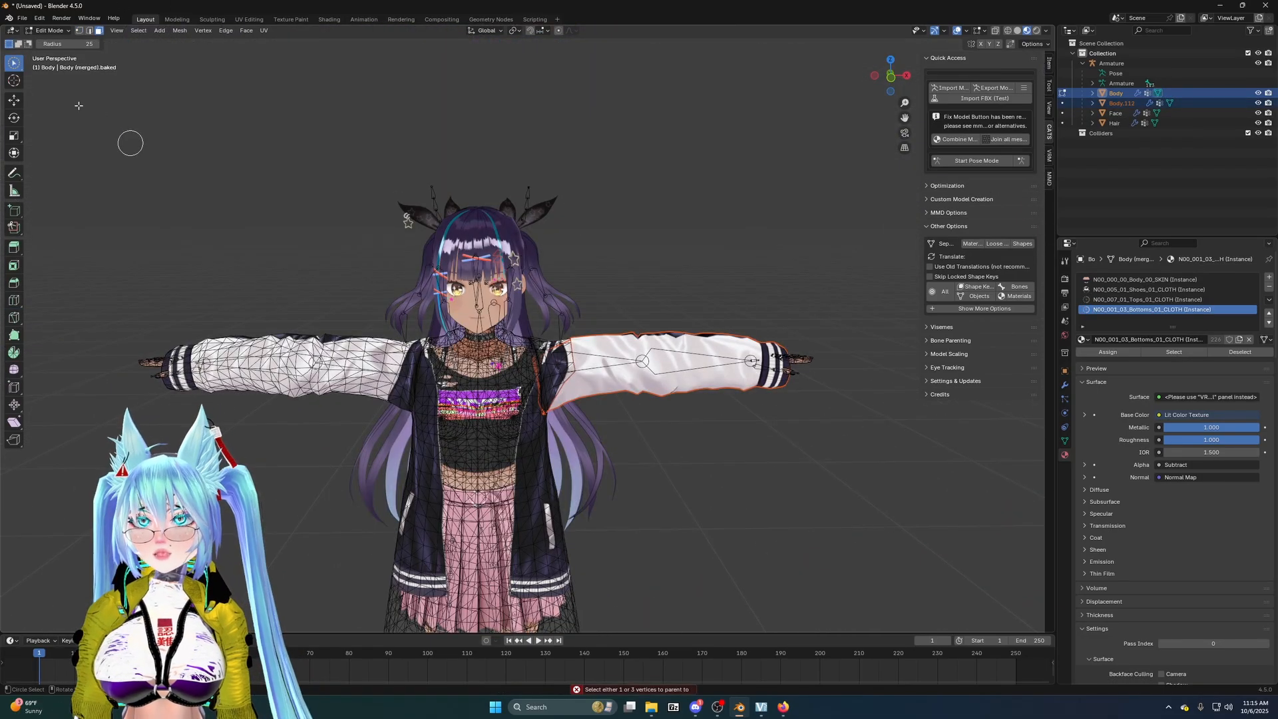
- Return to Object Mode and select the separated left sleeve object, Body.112
{"action": "key", "text": "shift+space"}
{"action": "key", "text": "g"}
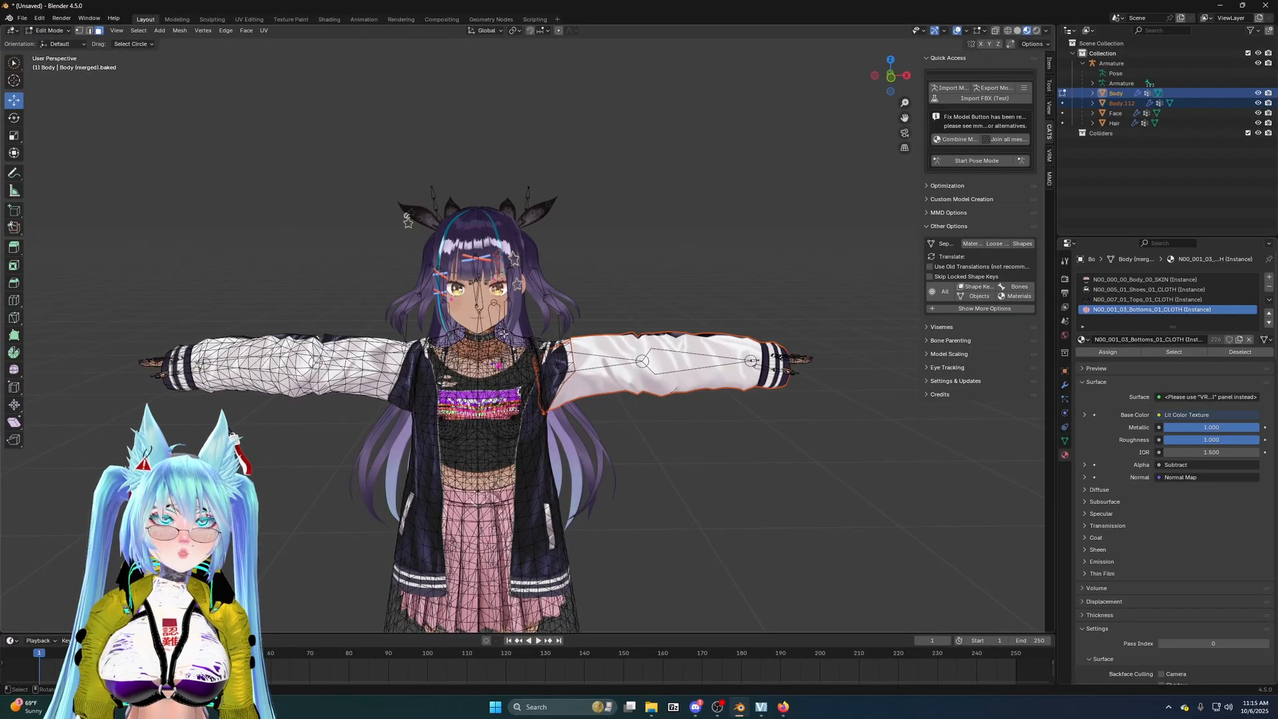
{"action": "scroll", "coordinate": [504, 334], "scroll_direction": "down", "scroll_amount": 2}
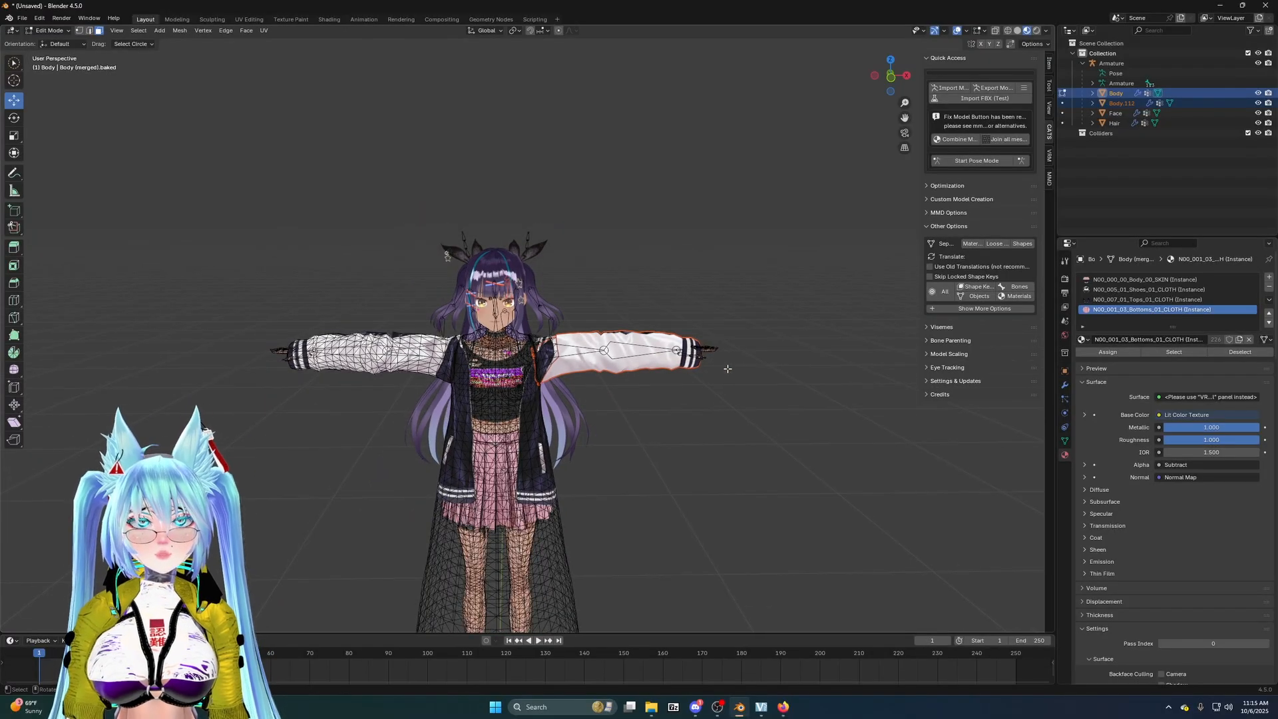
{"action": "left_click", "coordinate": [52, 31]}
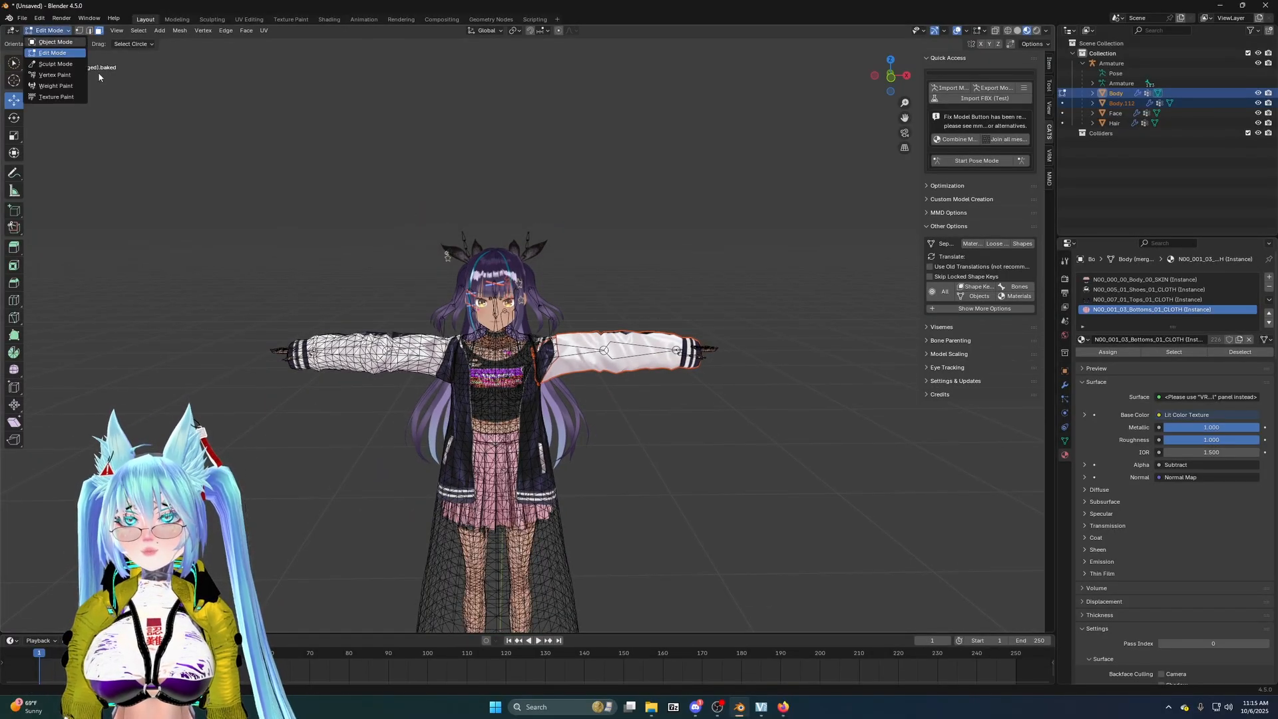
{"action": "left_click", "coordinate": [56, 42]}
{"action": "left_click", "coordinate": [601, 368]}
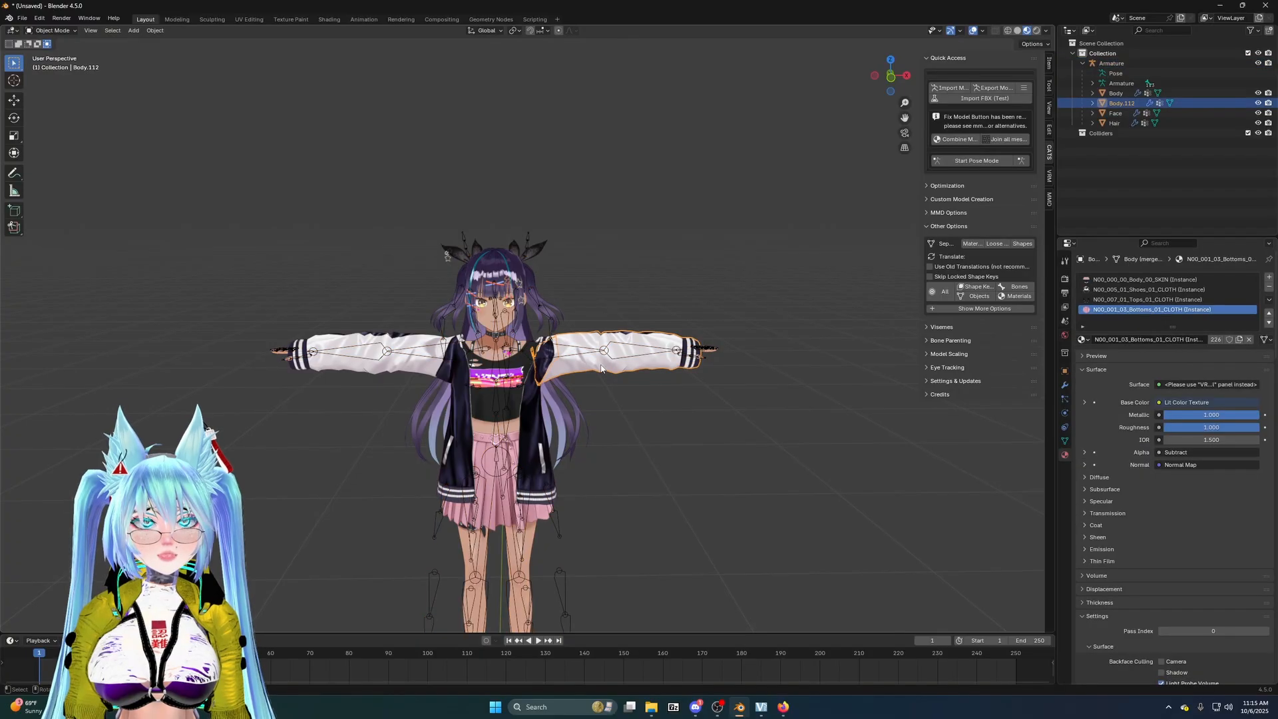
- Move the separated left sleeve along the X axis until it is clear of the hand, and undo the move
{"action": "left_click", "coordinate": [14, 101]}
{"action": "scroll", "coordinate": [618, 438], "scroll_direction": "down", "scroll_amount": 1}
{"action": "scroll", "coordinate": [606, 436], "scroll_direction": "down", "scroll_amount": 2}
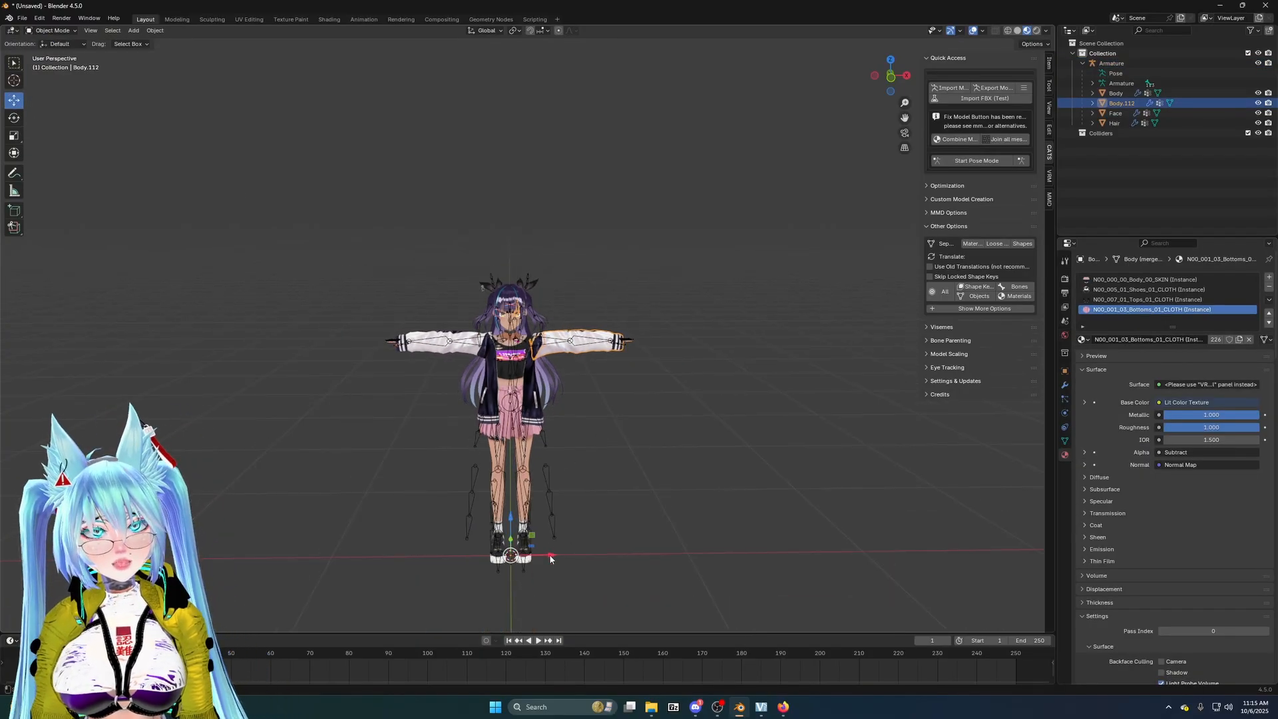
{"action": "left_click_drag", "start_coordinate": [551, 555], "coordinate": [660, 560]}
{"action": "scroll", "coordinate": [627, 486], "scroll_direction": "up", "scroll_amount": 4}
{"action": "mouse_move", "coordinate": [627, 486]}
{"action": "middle_mouse_down"}
{"action": "mouse_move", "coordinate": [554, 484]}
{"action": "mouse_move", "coordinate": [665, 491]}
{"action": "mouse_move", "coordinate": [590, 495]}
{"action": "mouse_move", "coordinate": [599, 459]}
{"action": "mouse_move", "coordinate": [611, 502]}
{"action": "mouse_move", "coordinate": [639, 493]}
{"action": "middle_mouse_up"}
{"action": "mouse_move", "coordinate": [803, 389]}
{"action": "middle_mouse_down"}
{"action": "mouse_move", "coordinate": [661, 305]}
{"action": "mouse_move", "coordinate": [617, 309]}
{"action": "mouse_move", "coordinate": [669, 321]}
{"action": "mouse_move", "coordinate": [806, 298]}
{"action": "mouse_move", "coordinate": [794, 284]}
{"action": "mouse_move", "coordinate": [802, 321]}
{"action": "mouse_move", "coordinate": [779, 319]}
{"action": "mouse_move", "coordinate": [813, 329]}
{"action": "mouse_move", "coordinate": [801, 379]}
{"action": "middle_mouse_up"}
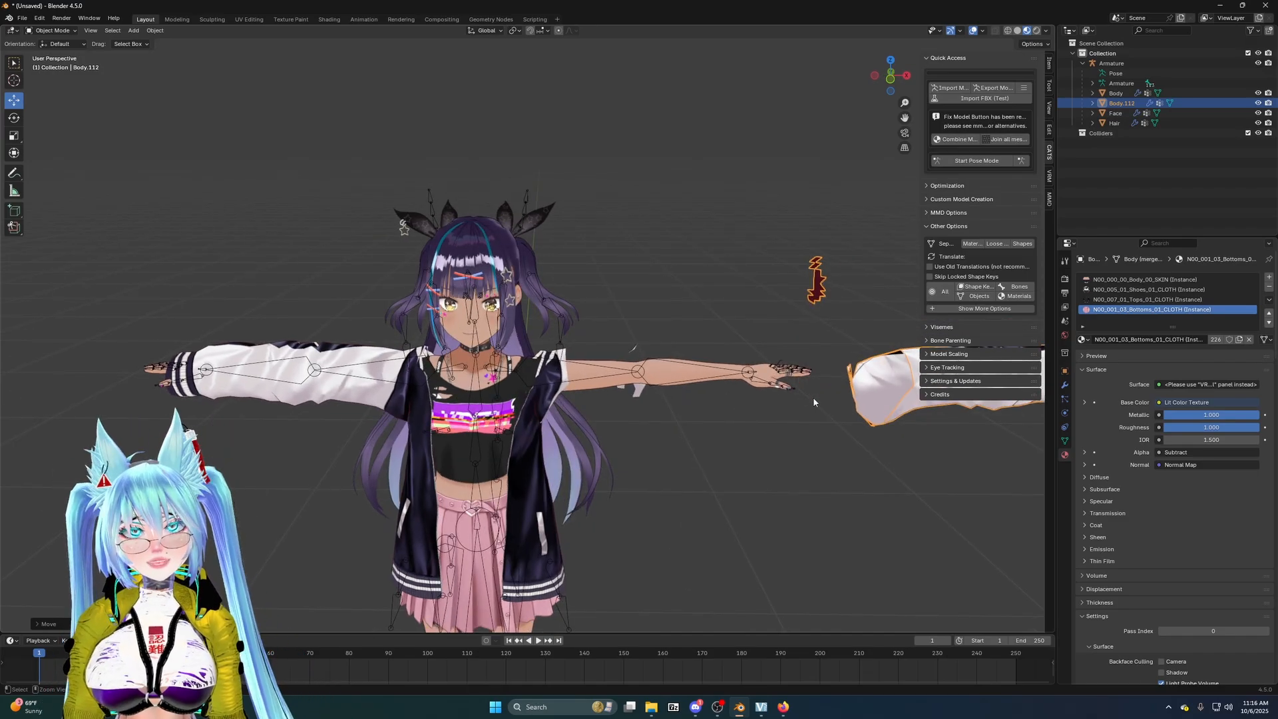
{"action": "key", "text": "ctrl+z"}
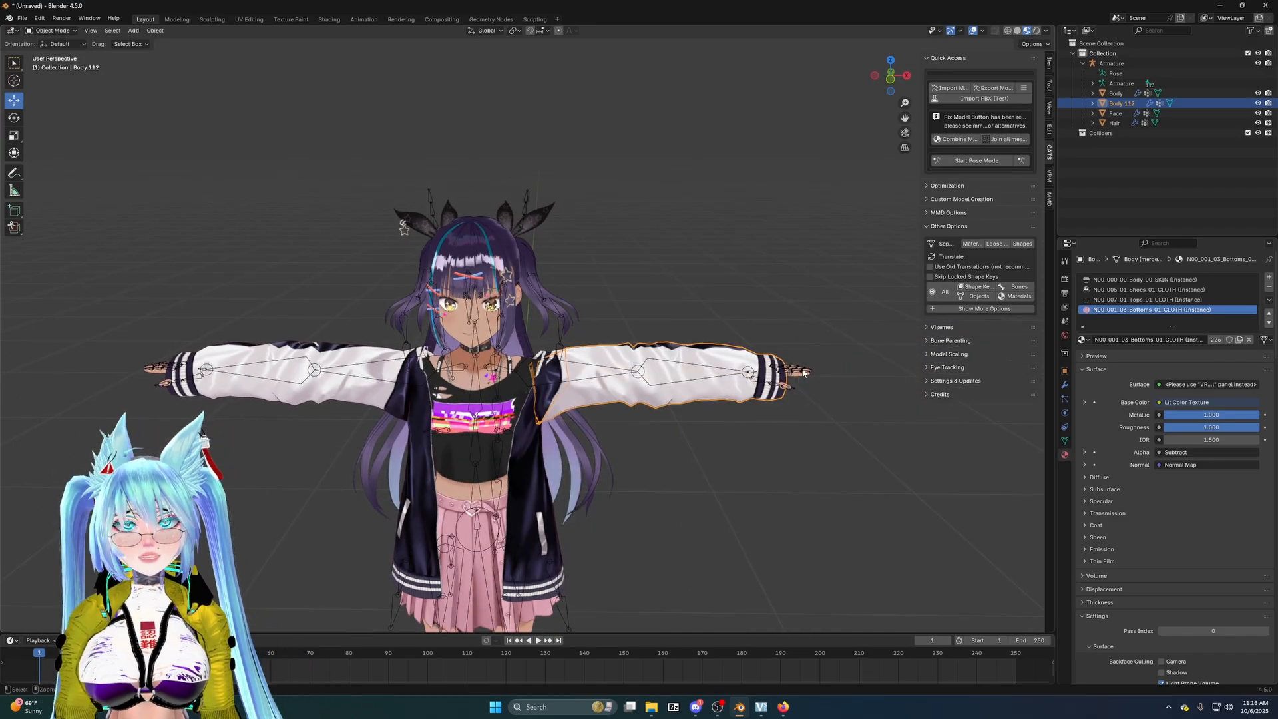
- Undo back past the left sleeve's separation, to the Body mesh in Edit Mode with the sleeve faces selected
{"action": "left_click", "coordinate": [805, 374]}
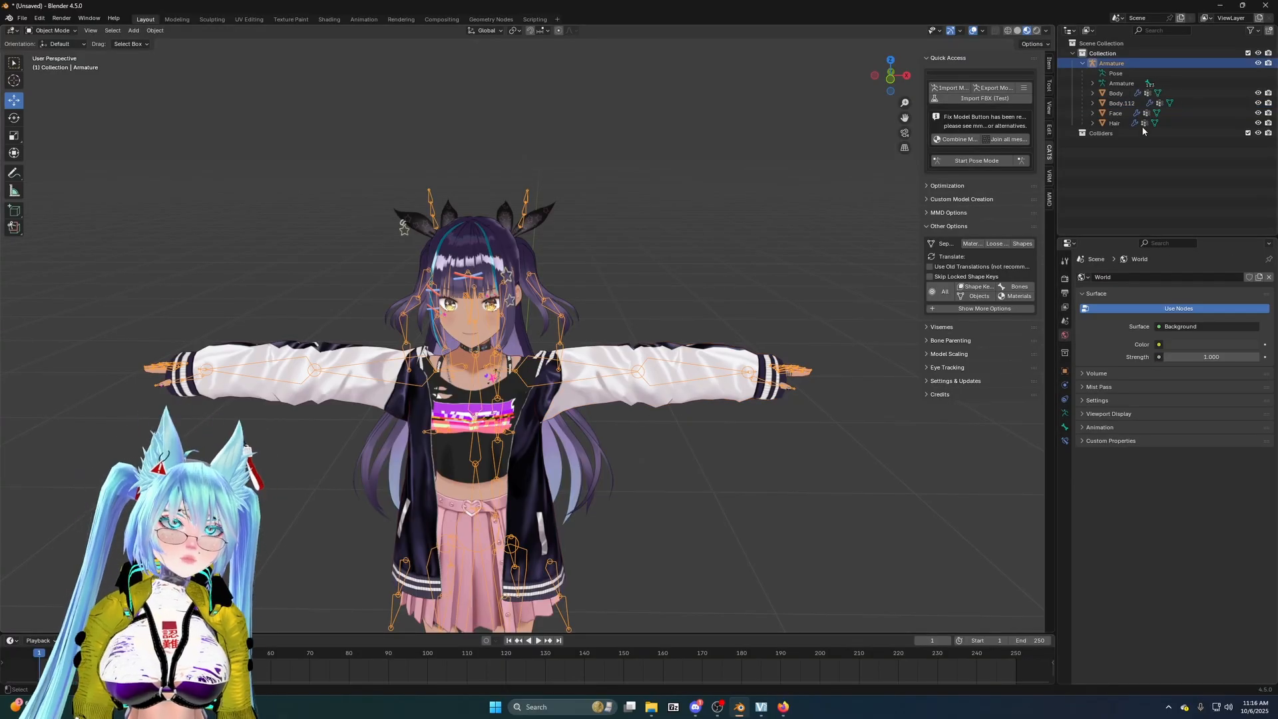
{"action": "left_click", "coordinate": [556, 480]}
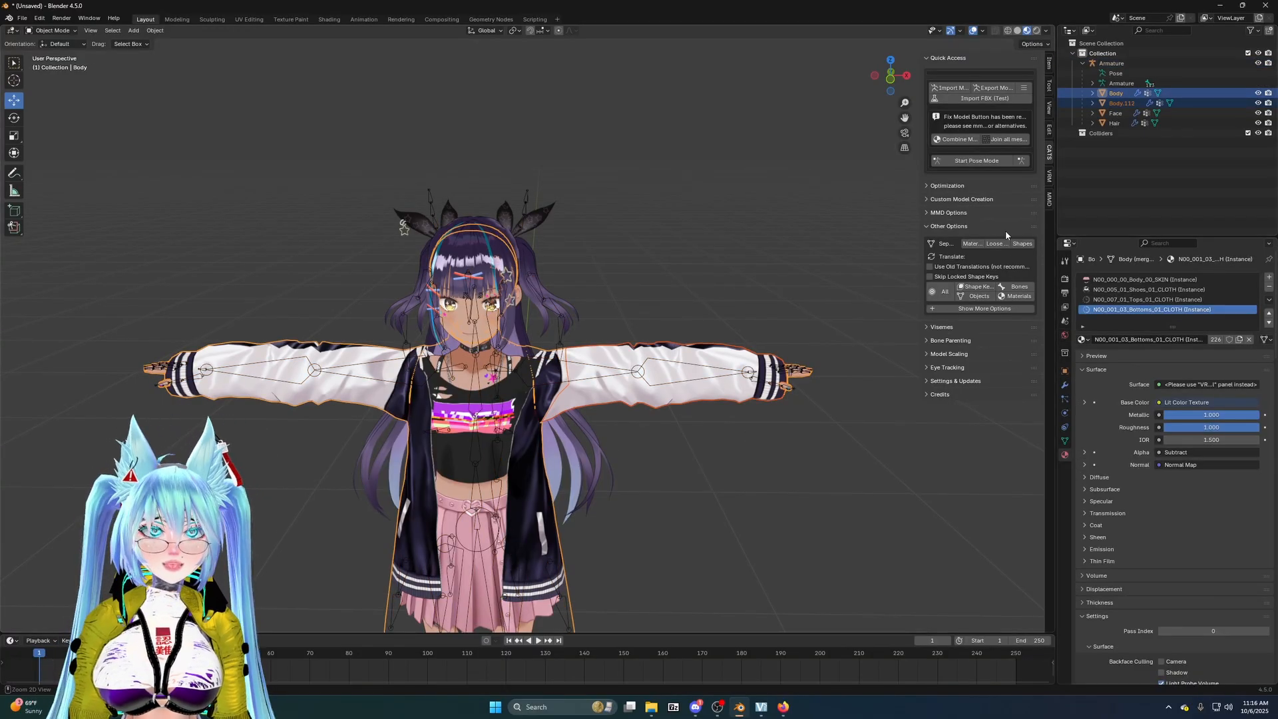
{"action": "key", "text": "Tab"}
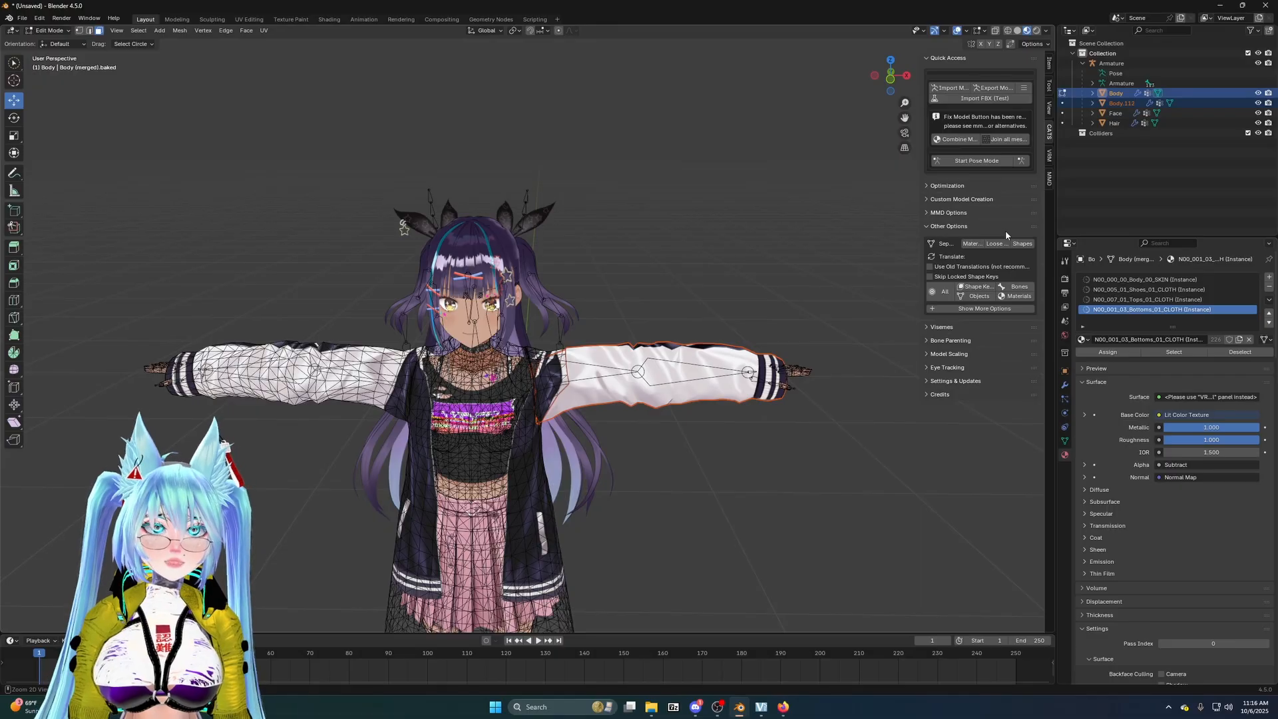
{"action": "key", "text": "ctrl+z"}
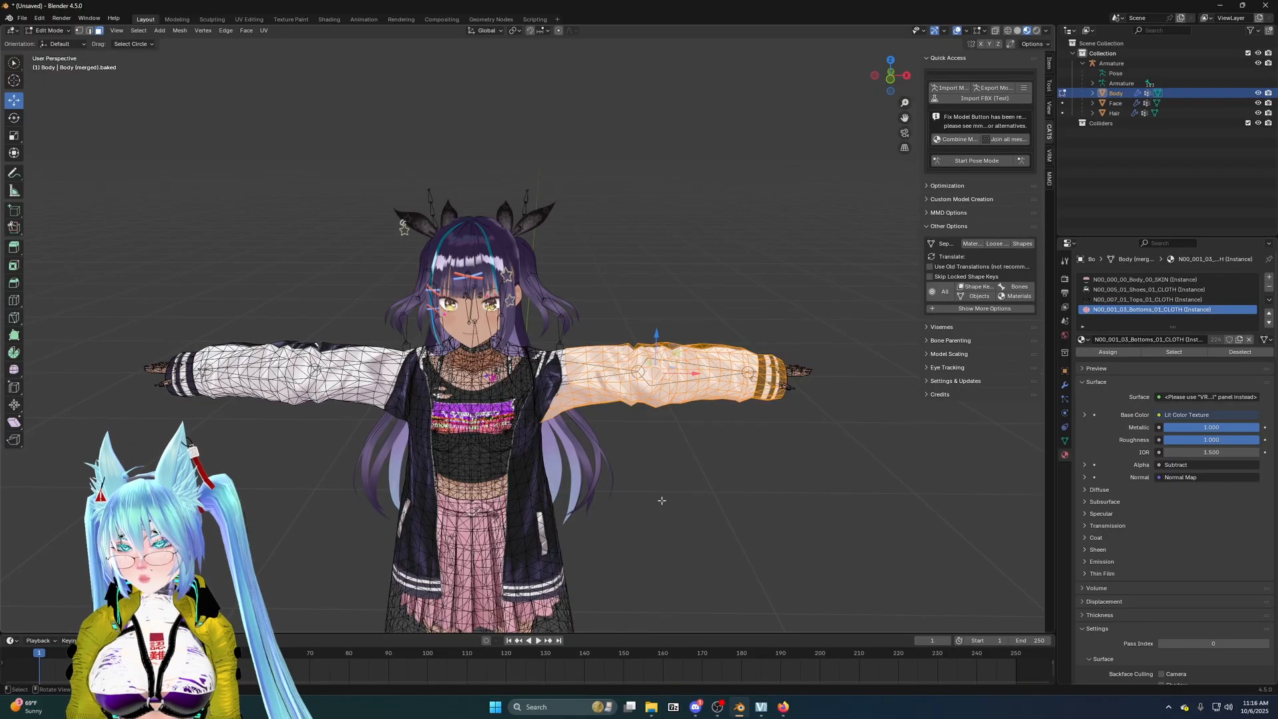
- Deselect the sleeve faces, return the Body mesh to Object Mode and clear the object selection
{"action": "middle_click_drag", "start_coordinate": [742, 476], "coordinate": [779, 459]}
{"action": "left_click", "coordinate": [803, 460]}
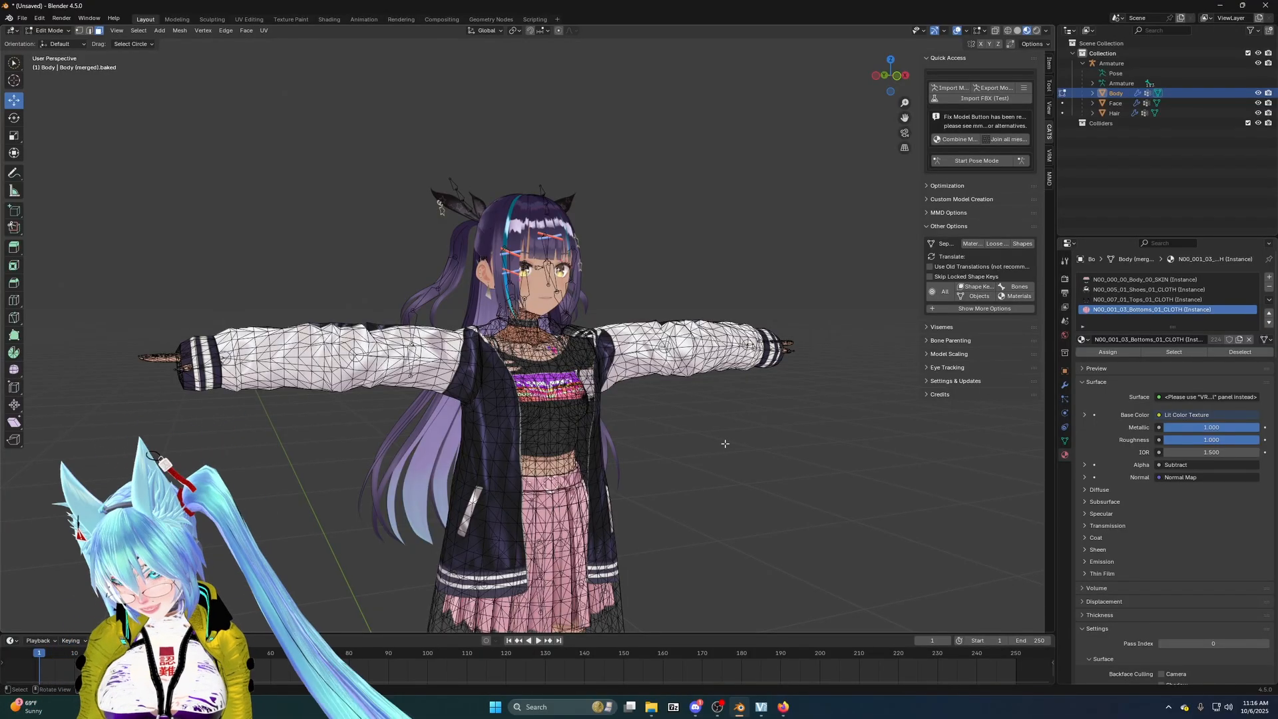
{"action": "middle_click_drag", "start_coordinate": [725, 442], "coordinate": [716, 470]}
{"action": "left_click", "coordinate": [52, 38]}
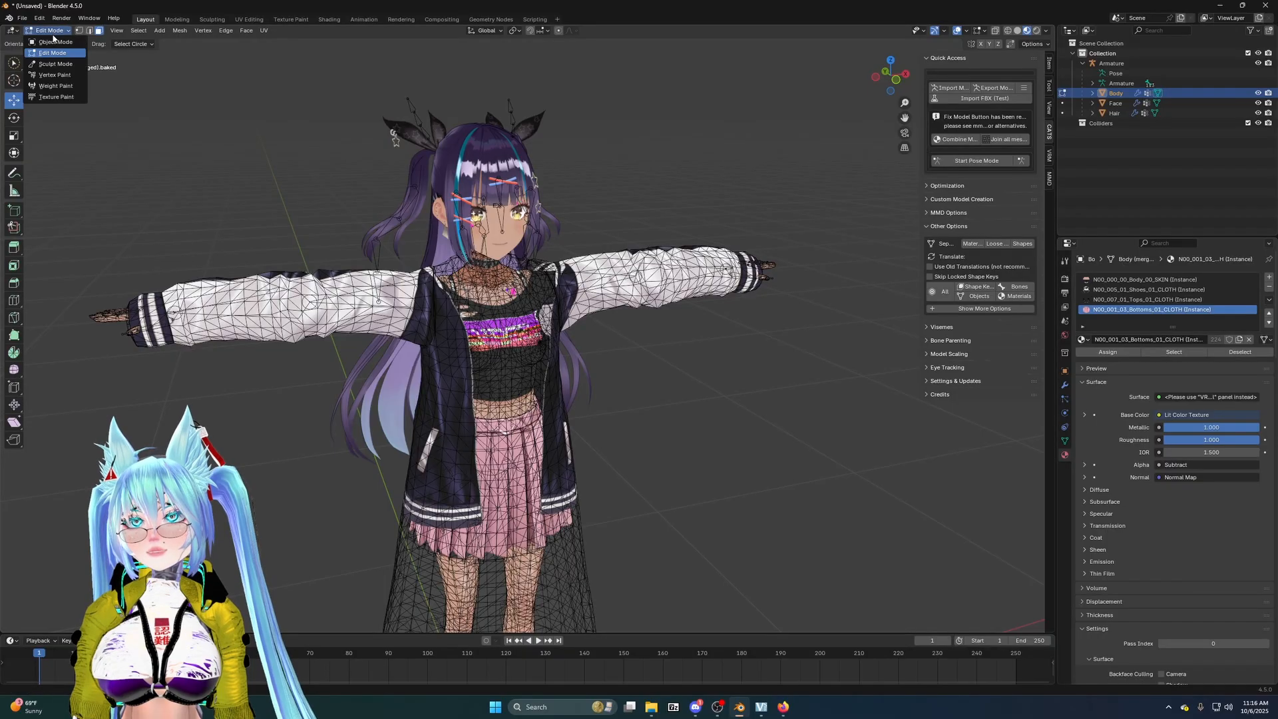
{"action": "left_click", "coordinate": [46, 42]}
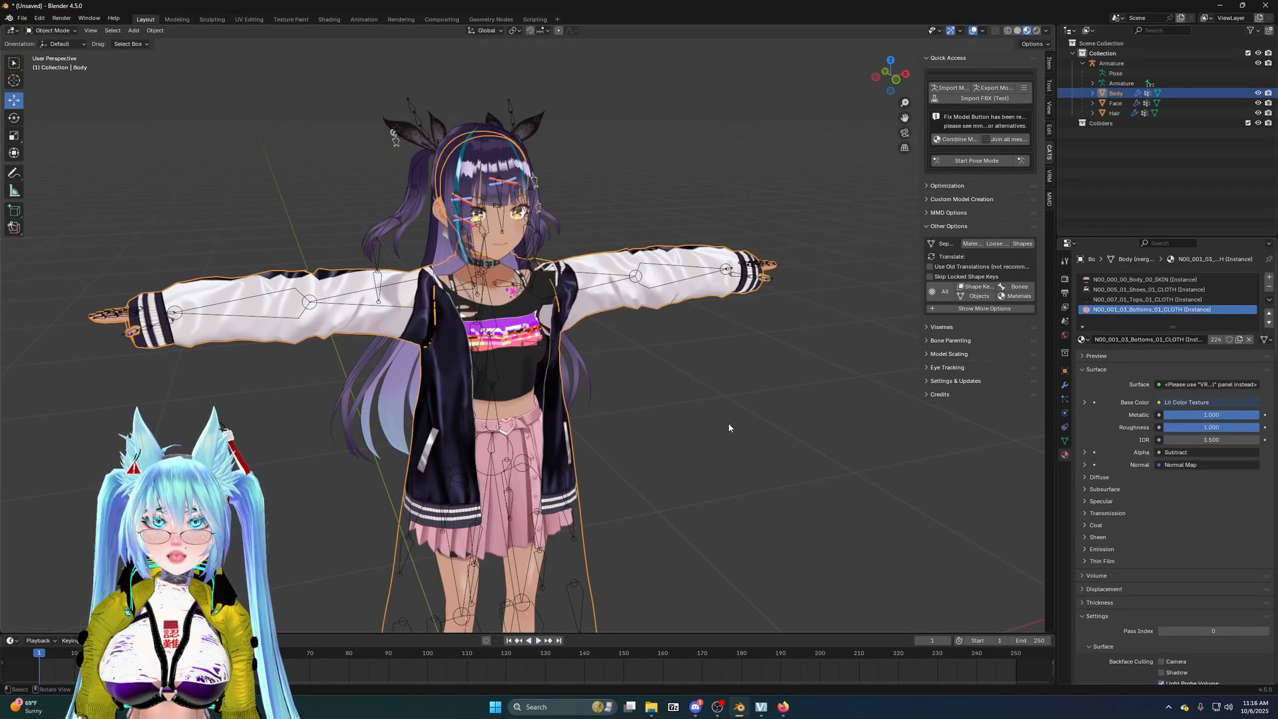
{"action": "scroll", "coordinate": [729, 422], "scroll_direction": "down", "scroll_amount": 2}
{"action": "left_click", "coordinate": [722, 407]}
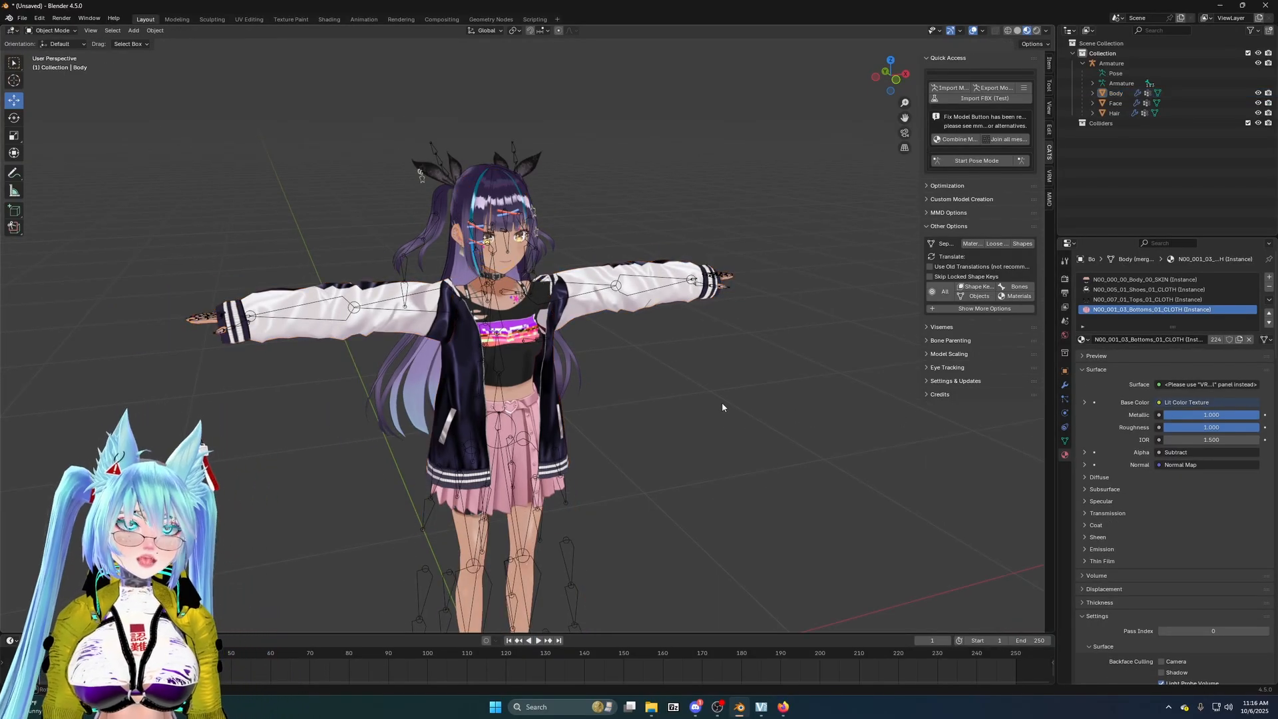